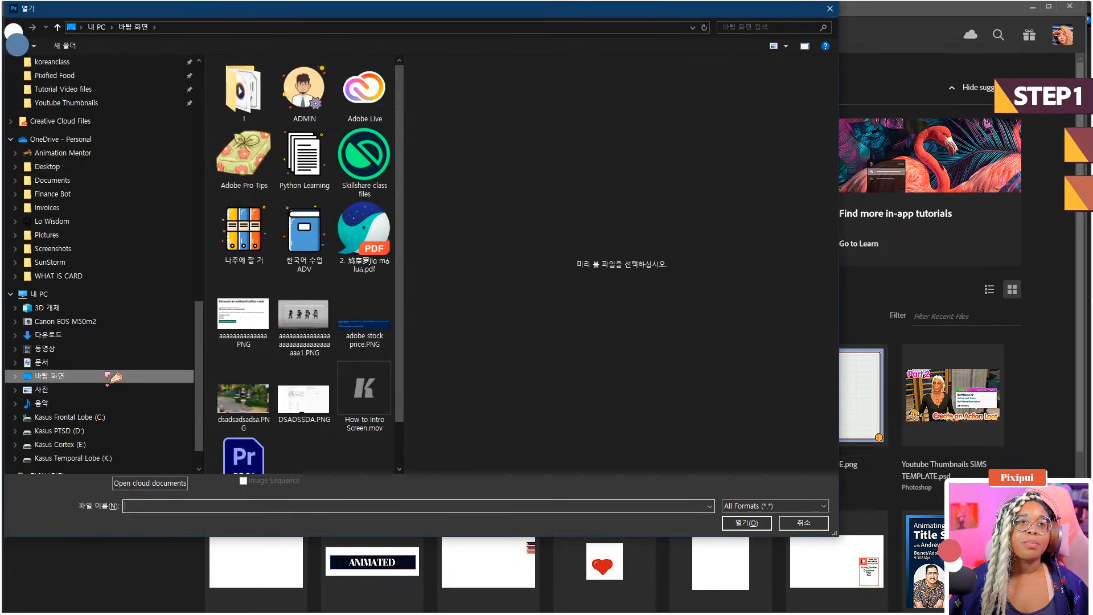
# - Open the image 3 STEP BG IMAGE.png from the Adobe Pro Tips folder
pyautogui.doubleClick(244, 153)
pyautogui.click(277, 121)
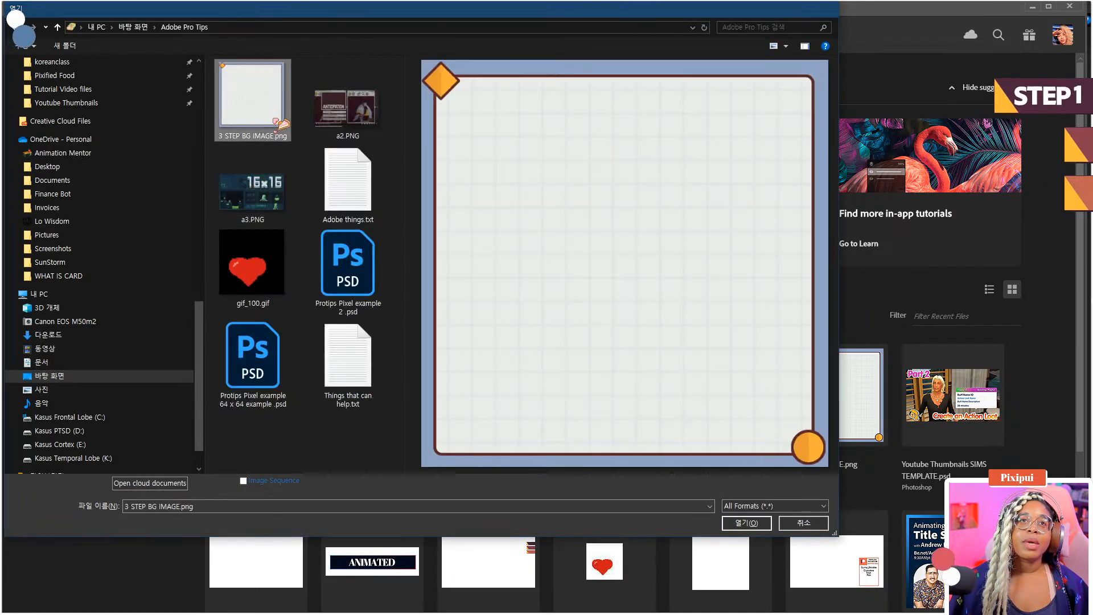
pyautogui.press('Return')
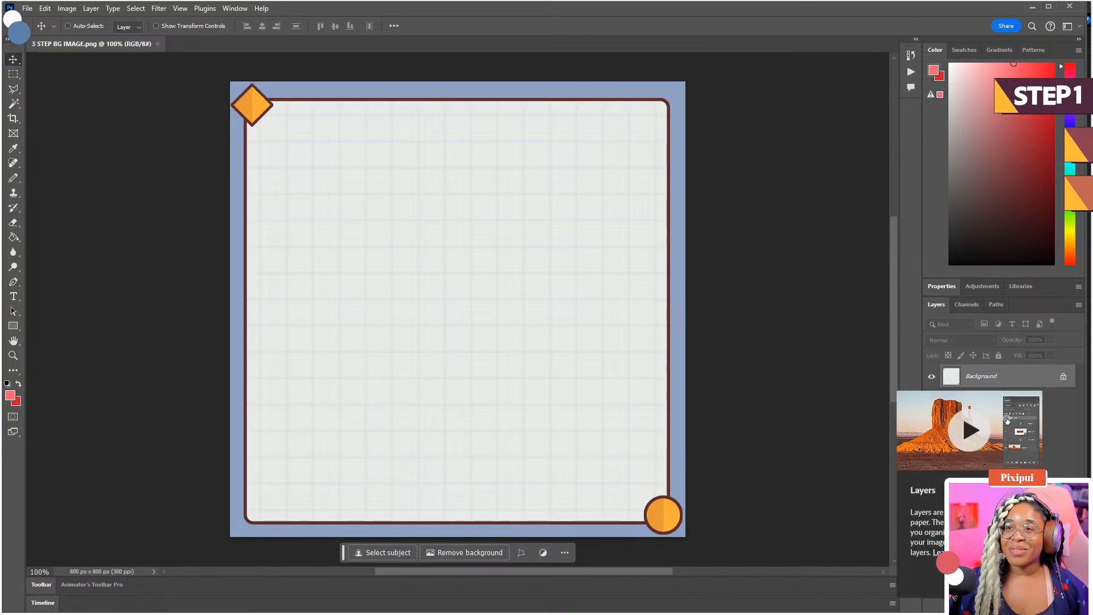
# - On a new layer, paint the right half of a heart outline in default black with the Brush tool
pyautogui.hotkey('ctrl', 'shift', 'alt', 'n')
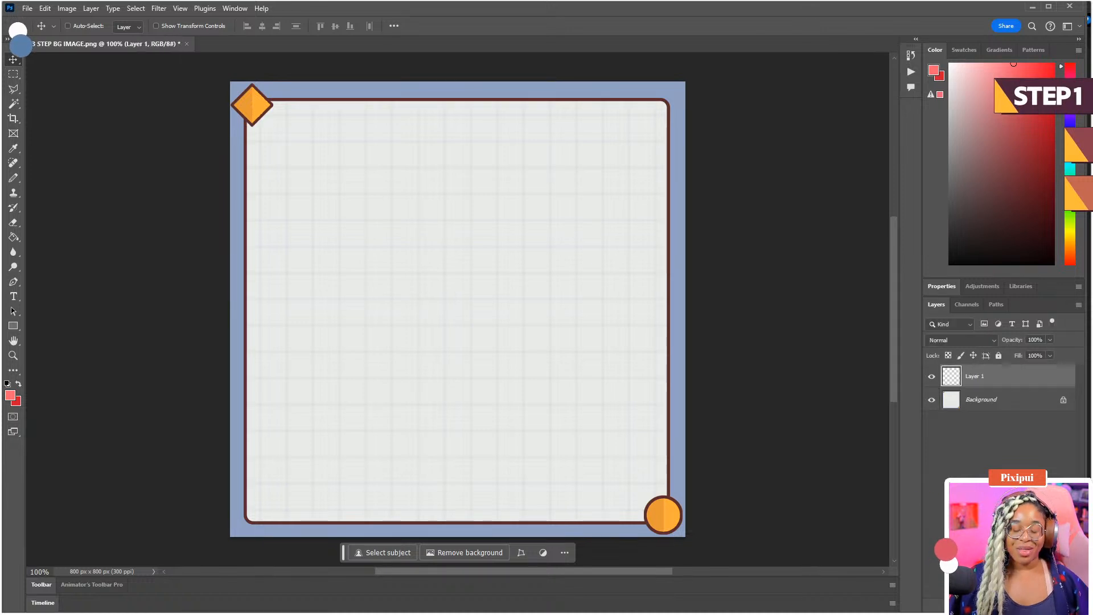
pyautogui.press('b')
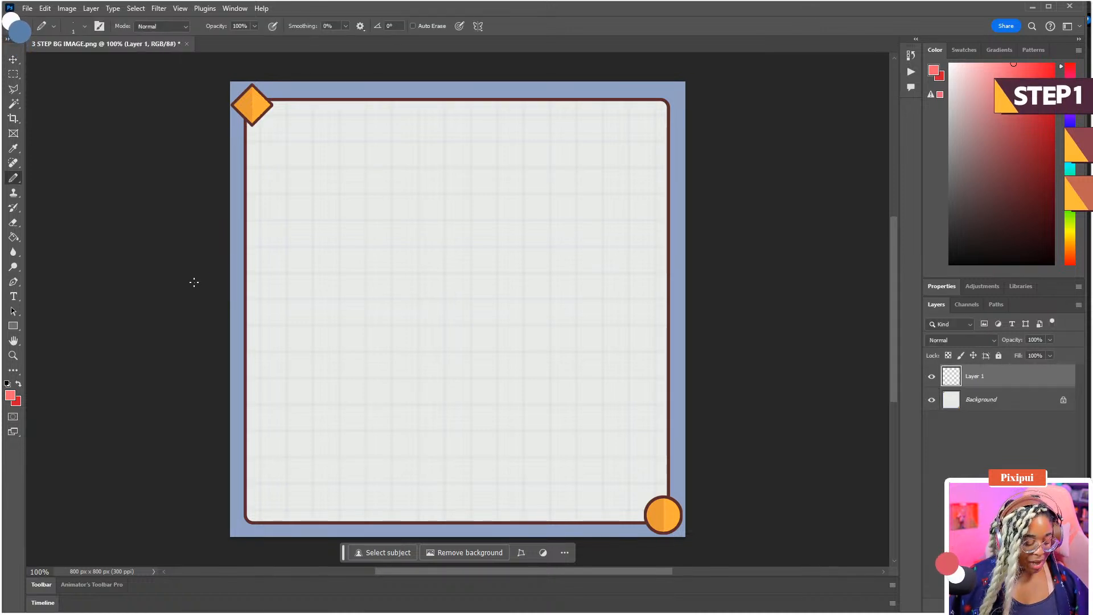
pyautogui.press('d')
pyautogui.press('e')
pyautogui.press('b')
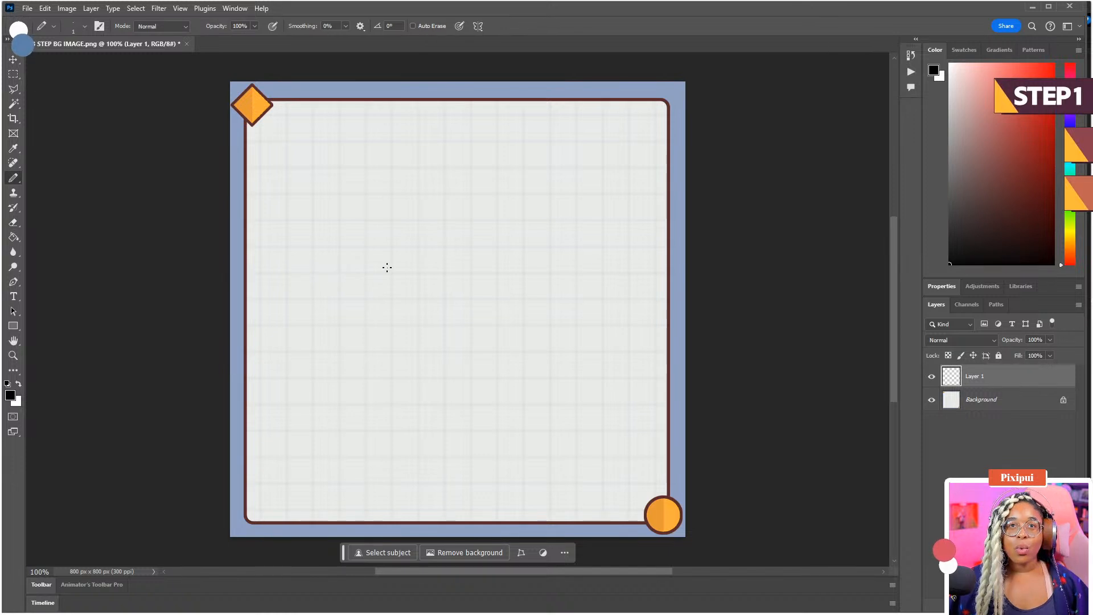
pyautogui.rightClick(13, 178)
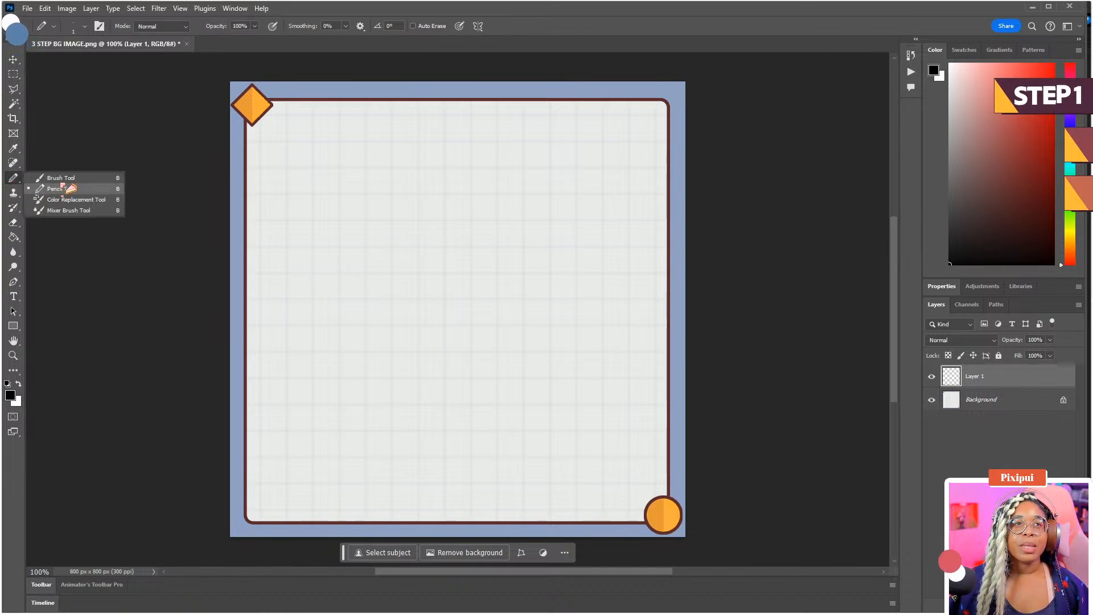
pyautogui.click(68, 189)
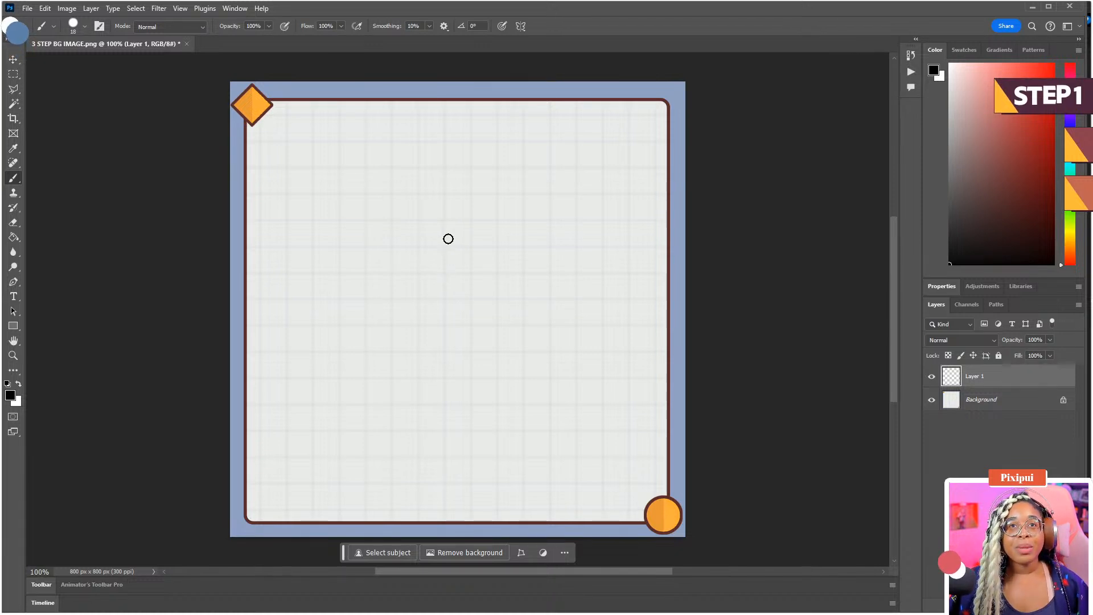
pyautogui.moveTo(445, 248)
pyautogui.mouseDown()
pyautogui.moveTo(465, 223)
pyautogui.moveTo(505, 216)
pyautogui.moveTo(535, 234)
pyautogui.moveTo(549, 269)
pyautogui.moveTo(450, 404)
pyautogui.mouseUp()
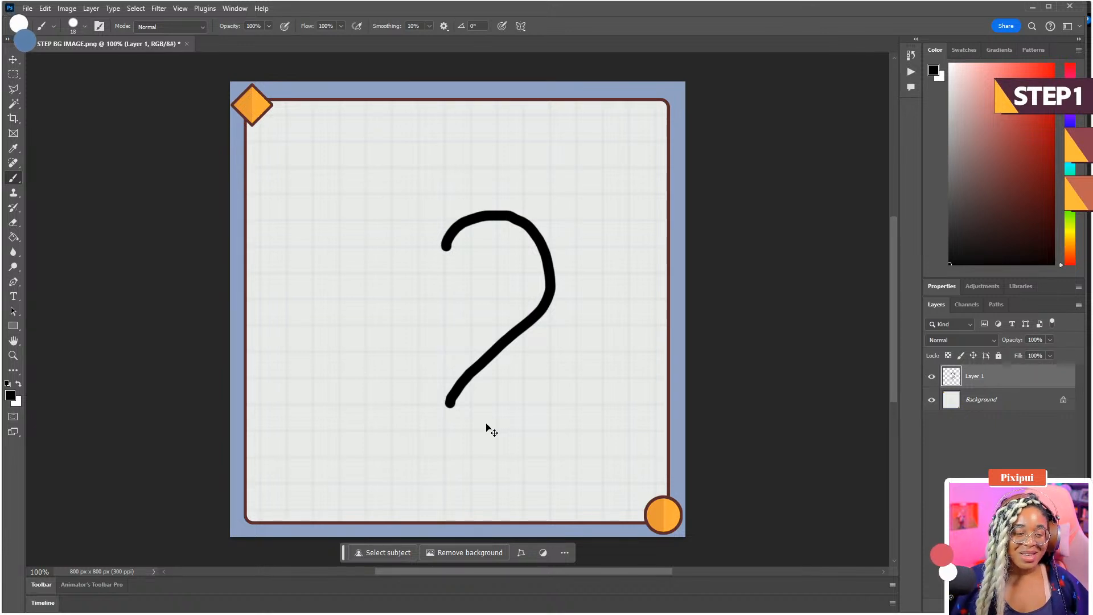
# - Duplicate the half-heart layer and flip the copy horizontally about its inner edge to form the left half
pyautogui.hotkey('ctrl', 'j')
pyautogui.hotkey('ctrl', 't')
pyautogui.moveTo(499, 310); pyautogui.dragTo(440, 310)
pyautogui.rightClick(440, 310)
pyautogui.press('Escape')
pyautogui.click(460, 438)
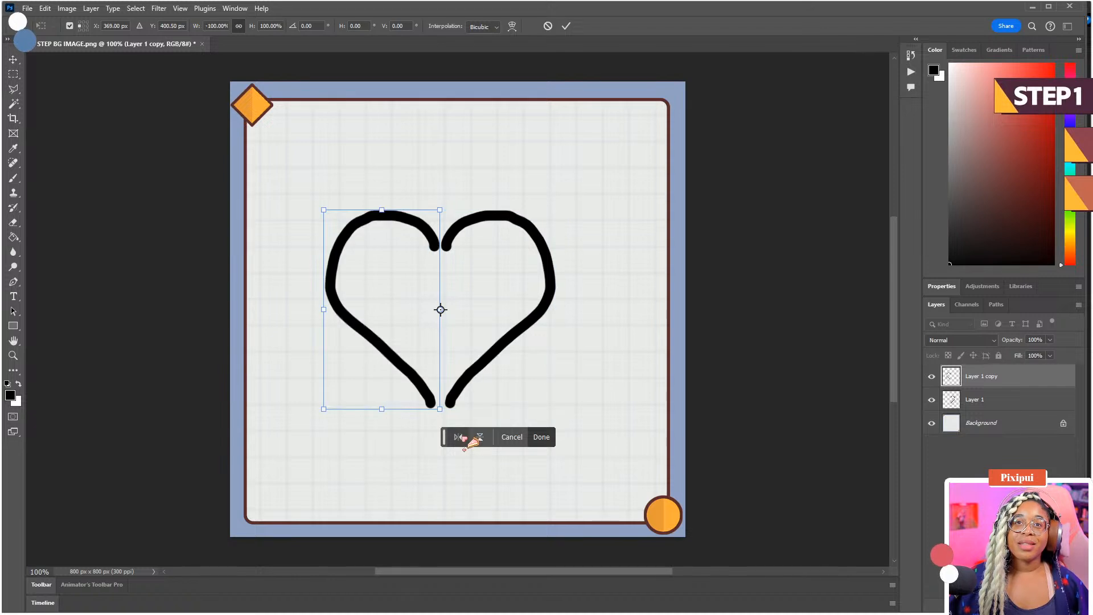
pyautogui.press('Return')
# - Nudge the mirrored half rightward until its top end meets the right half of the heart
pyautogui.press('Right')
pyautogui.press('Right')
pyautogui.press('Right')
pyautogui.press('Right')
pyautogui.press('Right')
pyautogui.press('Right')
pyautogui.press('Right')
pyautogui.press('Right')
pyautogui.press('Right')
pyautogui.press('Right')
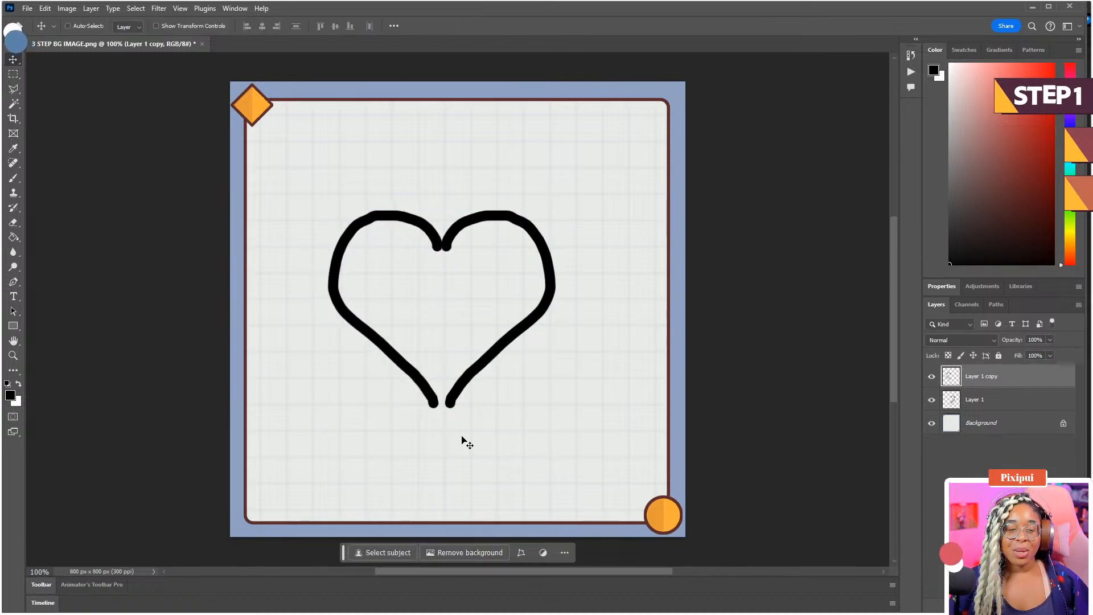
pyautogui.press('Right')
pyautogui.press('Right')
pyautogui.press('Right')
pyautogui.press('Right')
pyautogui.press('Right')
pyautogui.press('Right')
pyautogui.press('Right')
pyautogui.press('Right')
pyautogui.press('Right')
pyautogui.press('Right')
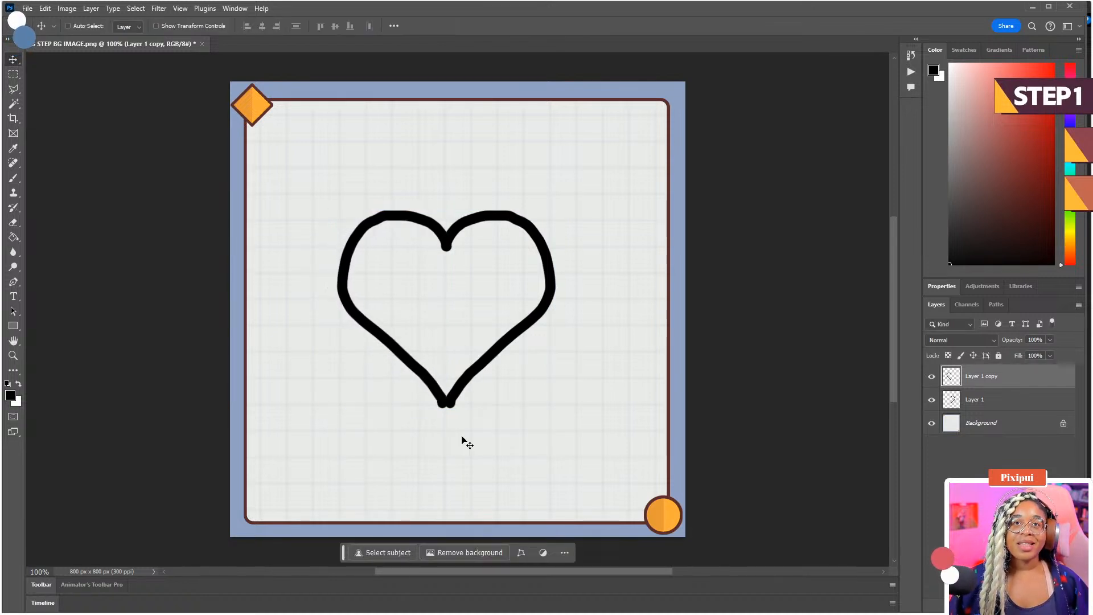
# - Rotate the left half about -1.7° around the heart's upper joint so the bottom tips meet
pyautogui.hotkey('ctrl', 't')
pyautogui.moveTo(395, 309); pyautogui.dragTo(446, 249)
pyautogui.moveTo(296, 218); pyautogui.dragTo(296, 222)
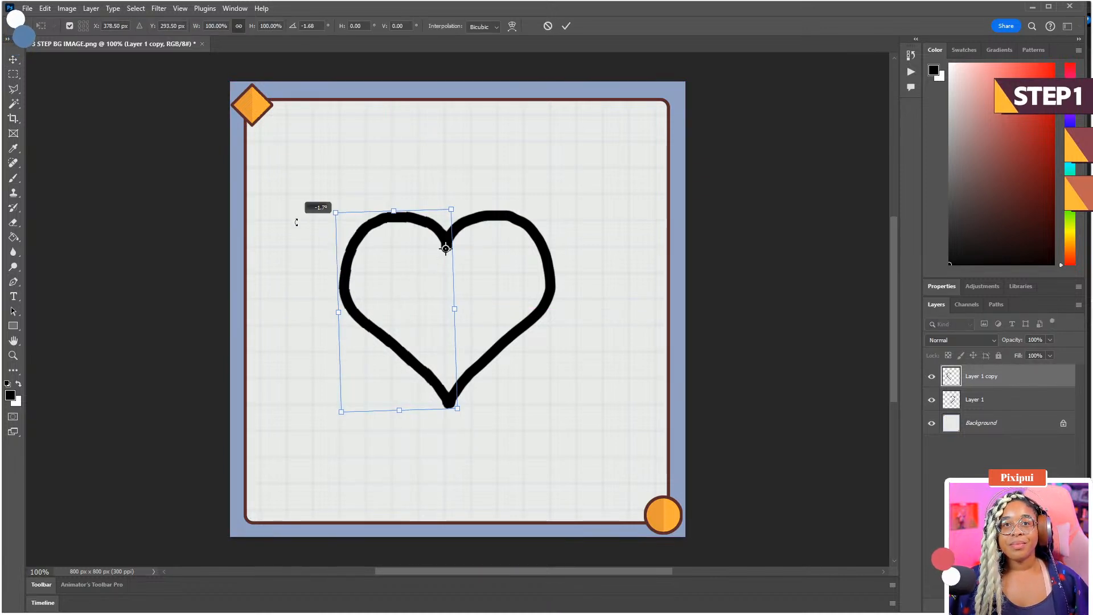
pyautogui.press('Return')
# - Merge the two half-heart layers into a single layer
pyautogui.hotkey('ctrl', '-')
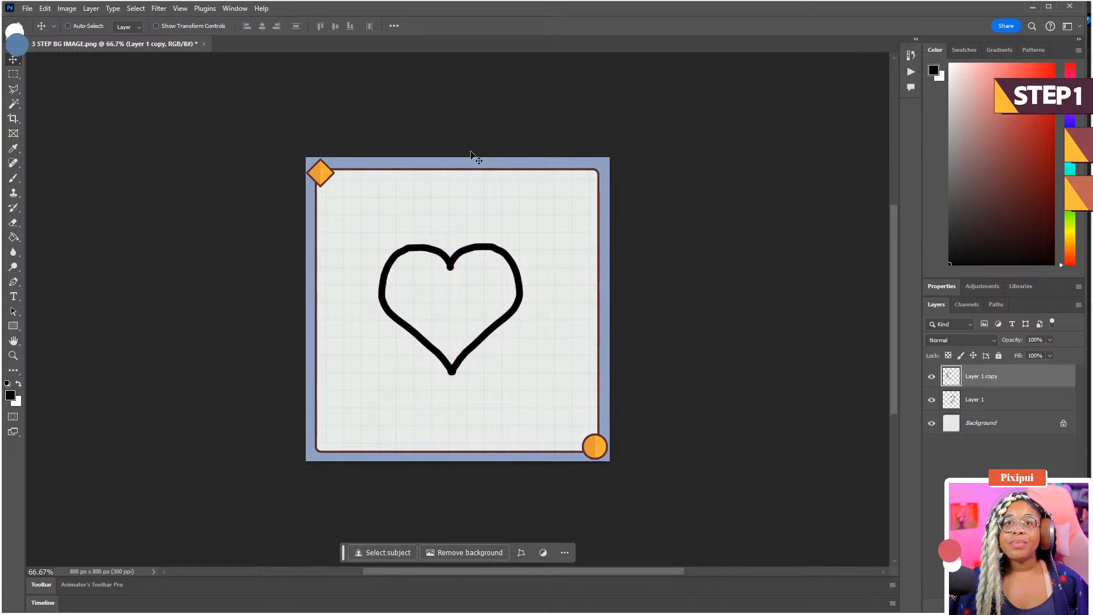
pyautogui.keyDown('shift'); pyautogui.click(981, 401); pyautogui.keyUp('shift')
pyautogui.hotkey('ctrl', 'e')
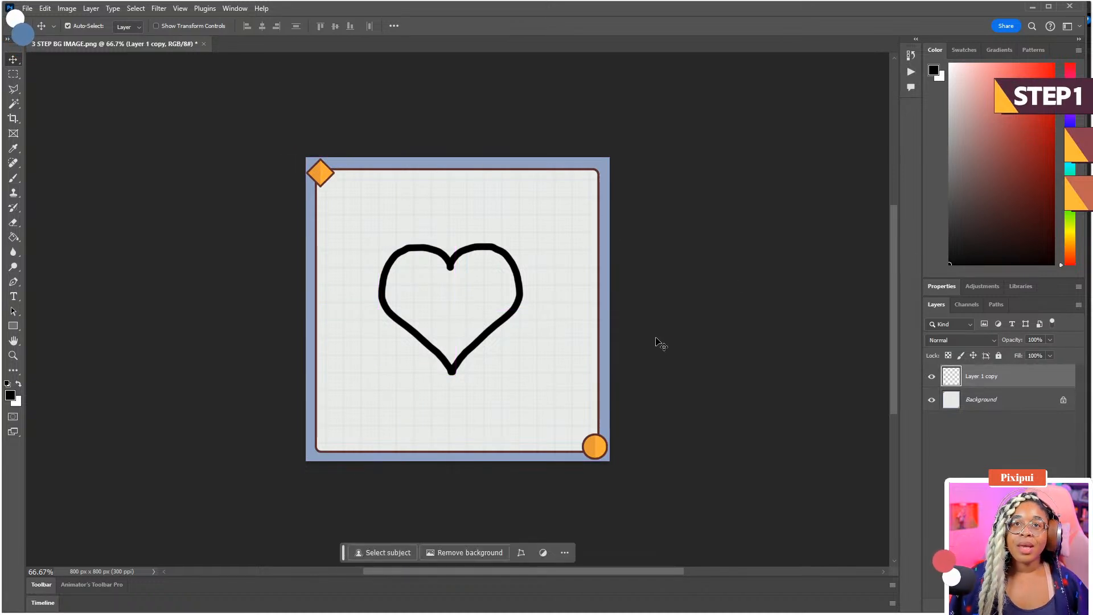
# - Centre the heart on the canvas and scale it proportionally to about 107%
pyautogui.hotkey('ctrl', '+')
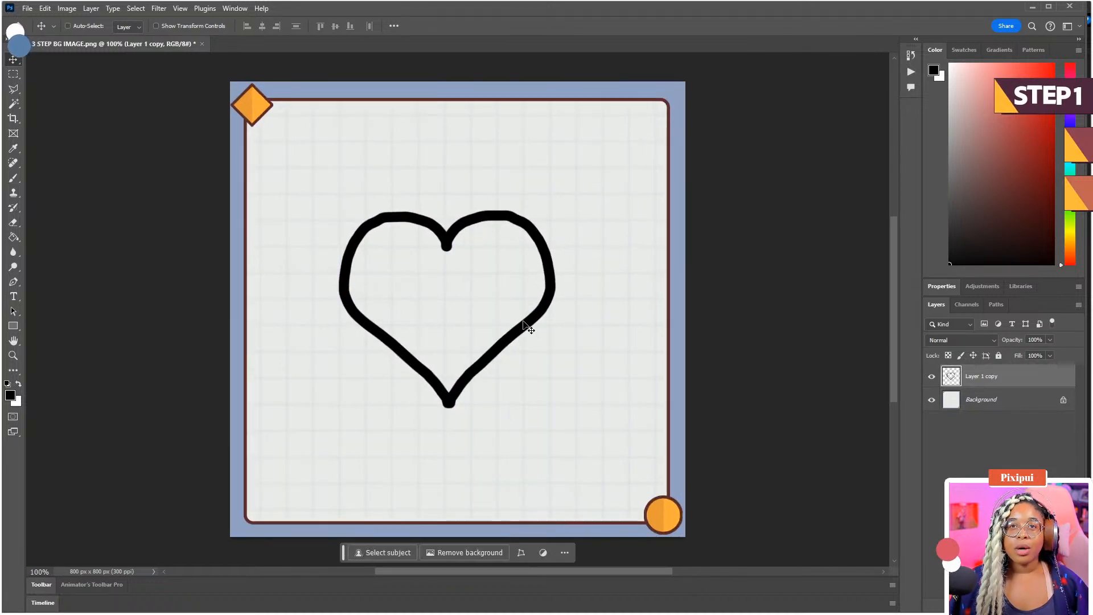
pyautogui.moveTo(525, 326); pyautogui.dragTo(576, 311)
pyautogui.hotkey('ctrl', 't')
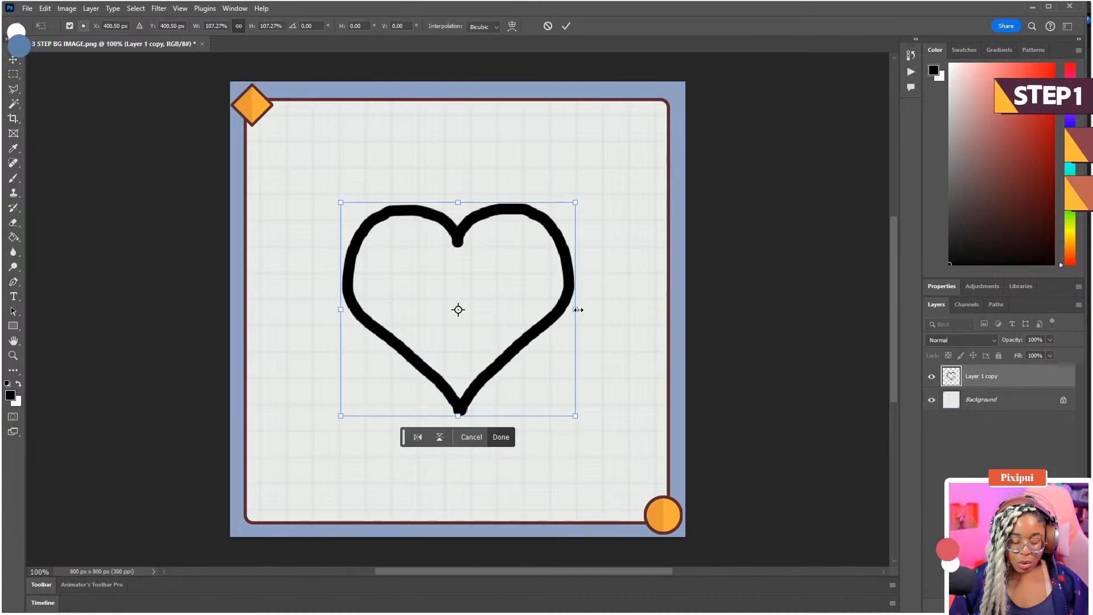
pyautogui.press('Return')
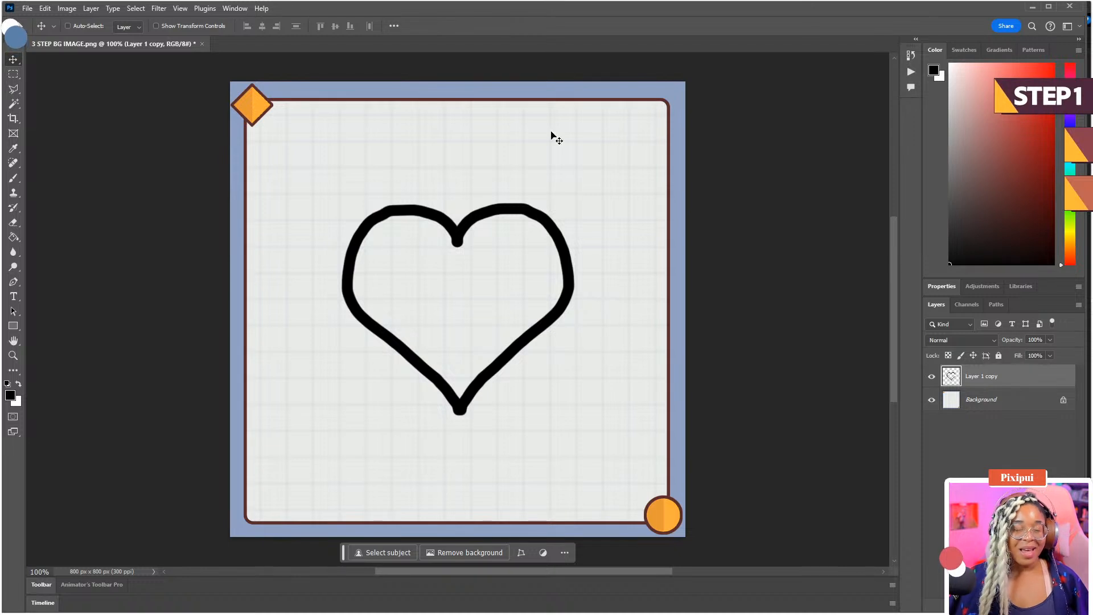
# - Set the foreground color to purple 8e00e8
pyautogui.click(10, 395)
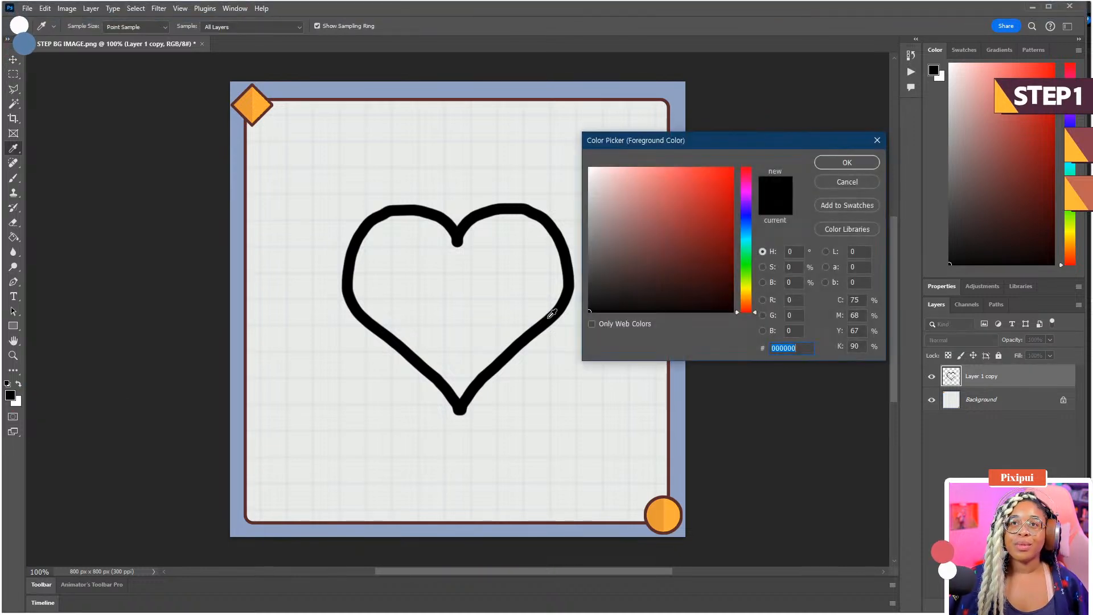
pyautogui.click(746, 200)
pyautogui.click(732, 180)
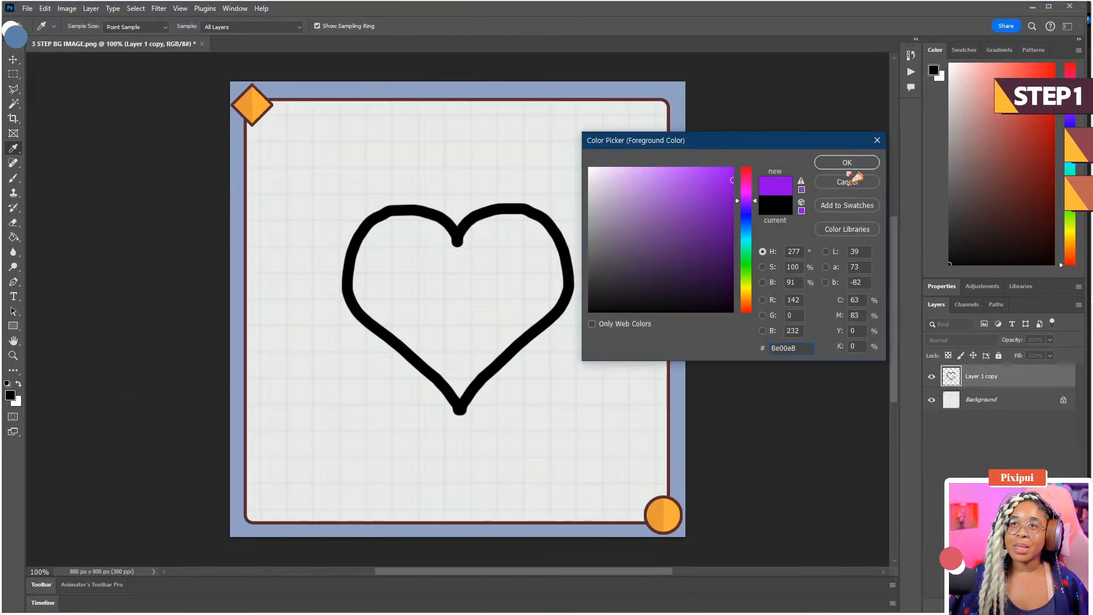
pyautogui.click(848, 163)
# - On a new layer, stamp a purple dot above and left of the heart with a 70 px Brush
pyautogui.hotkey('ctrl', 'shift', 'alt', 'n')
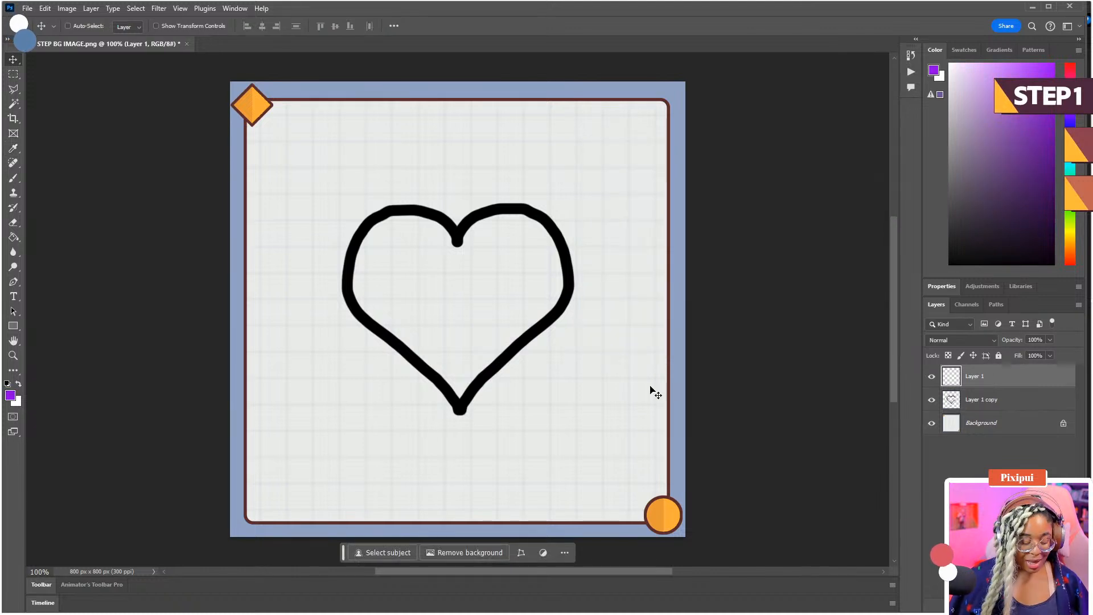
pyautogui.press('b')
pyautogui.rightClick(517, 281)
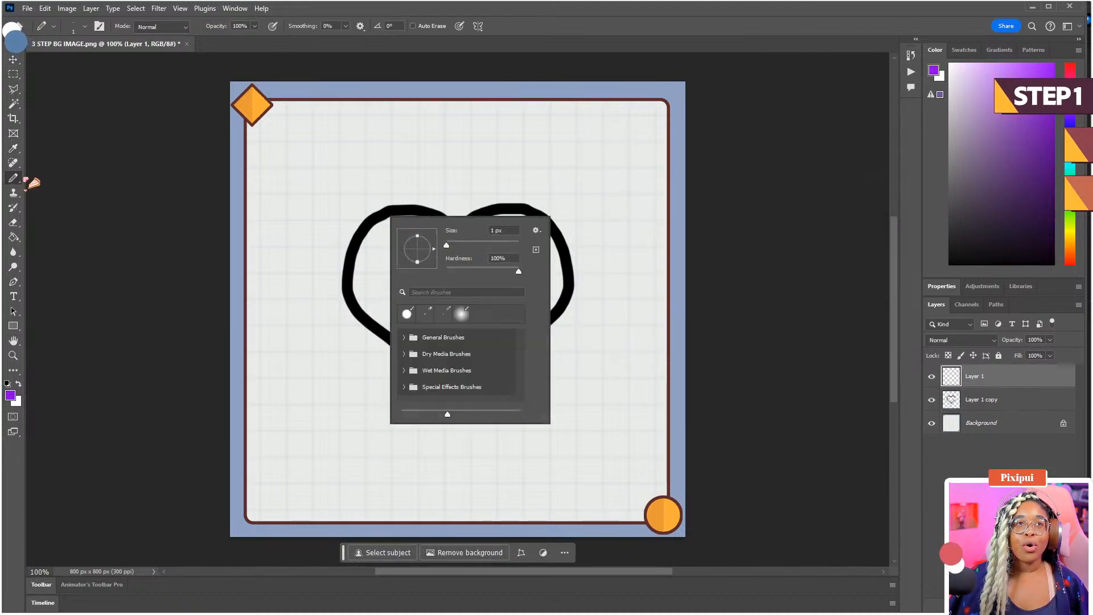
pyautogui.rightClick(14, 178)
pyautogui.click(51, 178)
pyautogui.rightClick(279, 190)
pyautogui.moveTo(378, 217); pyautogui.dragTo(364, 219)
pyautogui.click(291, 176)
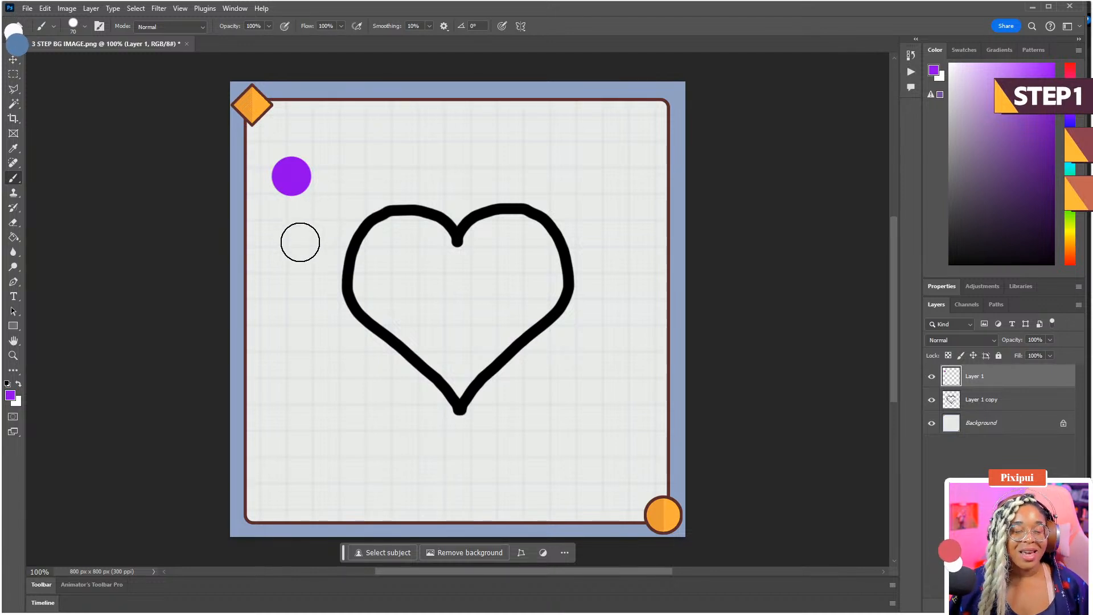
# - Set the foreground color to olive green 97a650 and stamp a dot overlapping the lower right of the purple dot
pyautogui.click(967, 401)
pyautogui.click(968, 378)
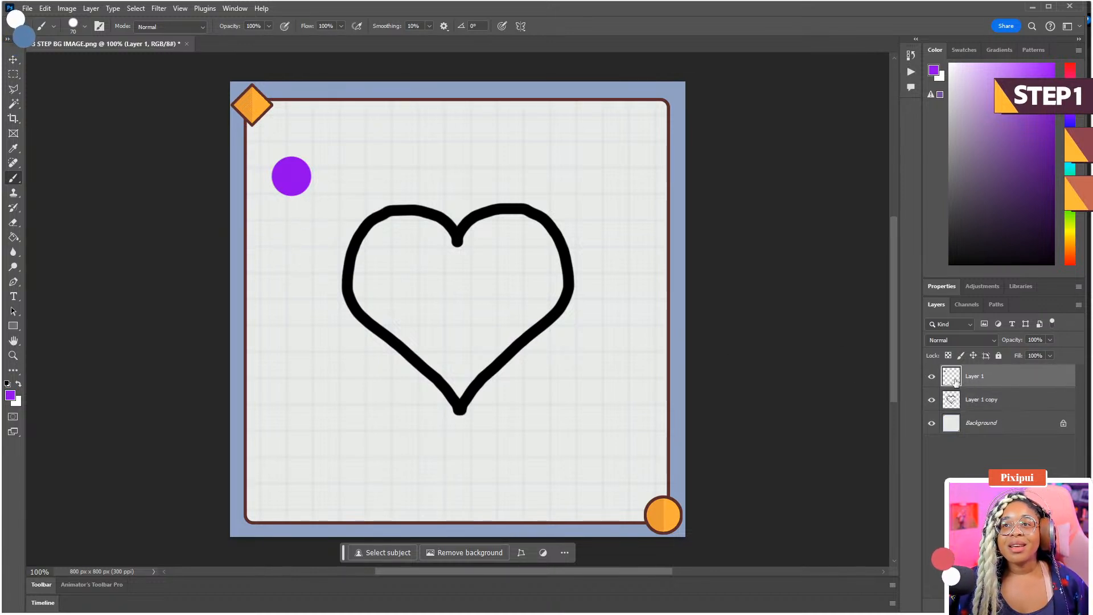
pyautogui.click(17, 399)
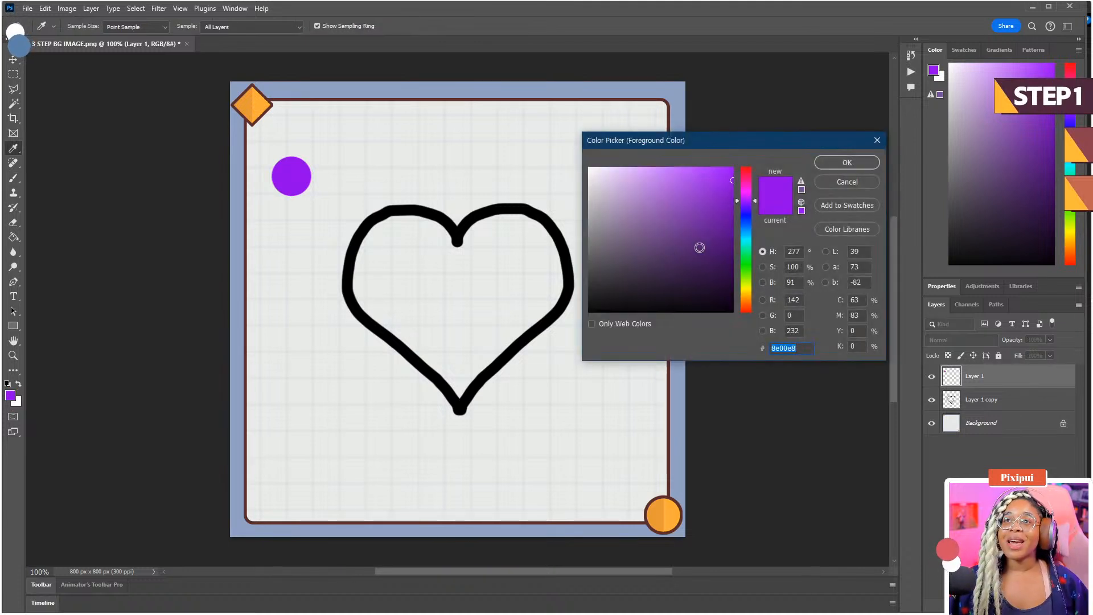
pyautogui.moveTo(746, 268); pyautogui.dragTo(747, 284)
pyautogui.click(691, 197)
pyautogui.moveTo(691, 197)
pyautogui.mouseDown()
pyautogui.moveTo(637, 176)
pyautogui.moveTo(650, 173)
pyautogui.moveTo(655, 220)
pyautogui.moveTo(663, 217)
pyautogui.mouseUp()
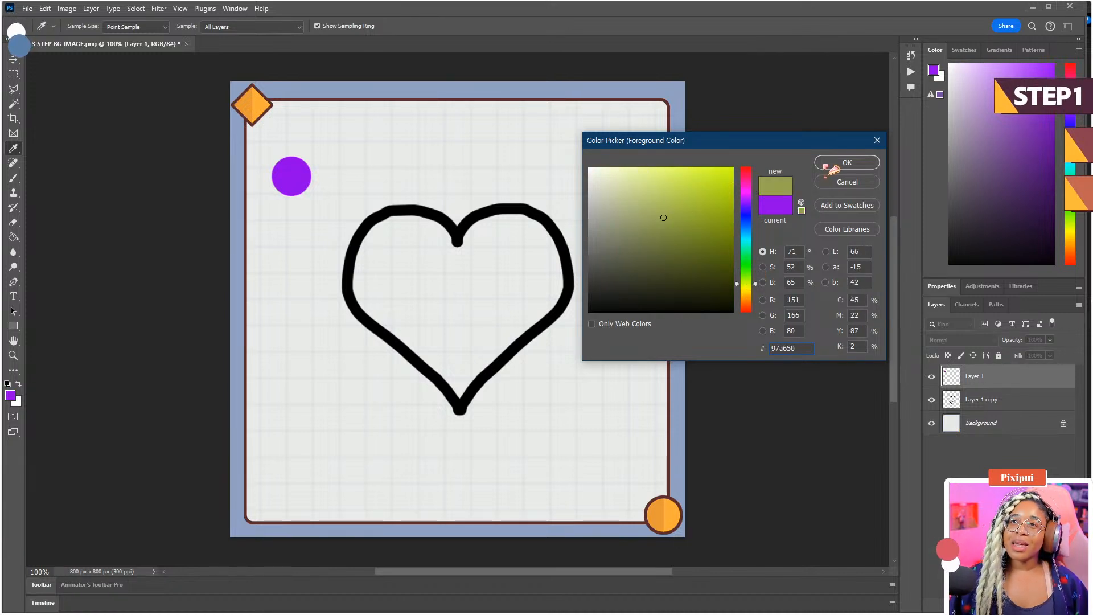
pyautogui.click(848, 162)
pyautogui.press('b')
pyautogui.click(311, 192)
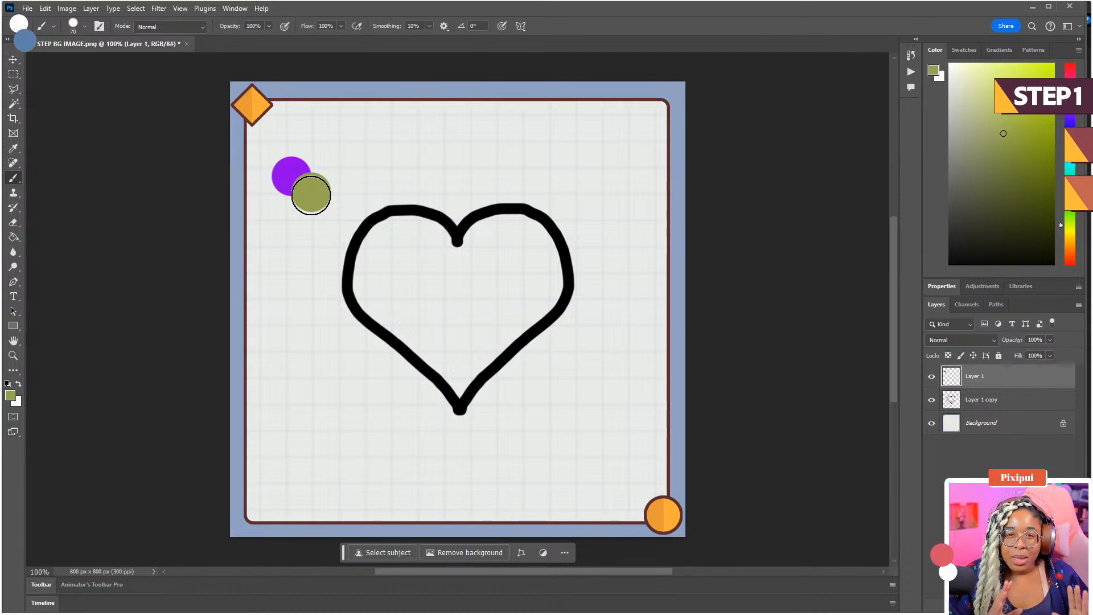
# - Merge the dots layer with the heart layer and hide the Background layer
pyautogui.keyDown('shift'); pyautogui.click(970, 402); pyautogui.keyUp('shift')
pyautogui.hotkey('ctrl', 'e')
pyautogui.click(931, 401)
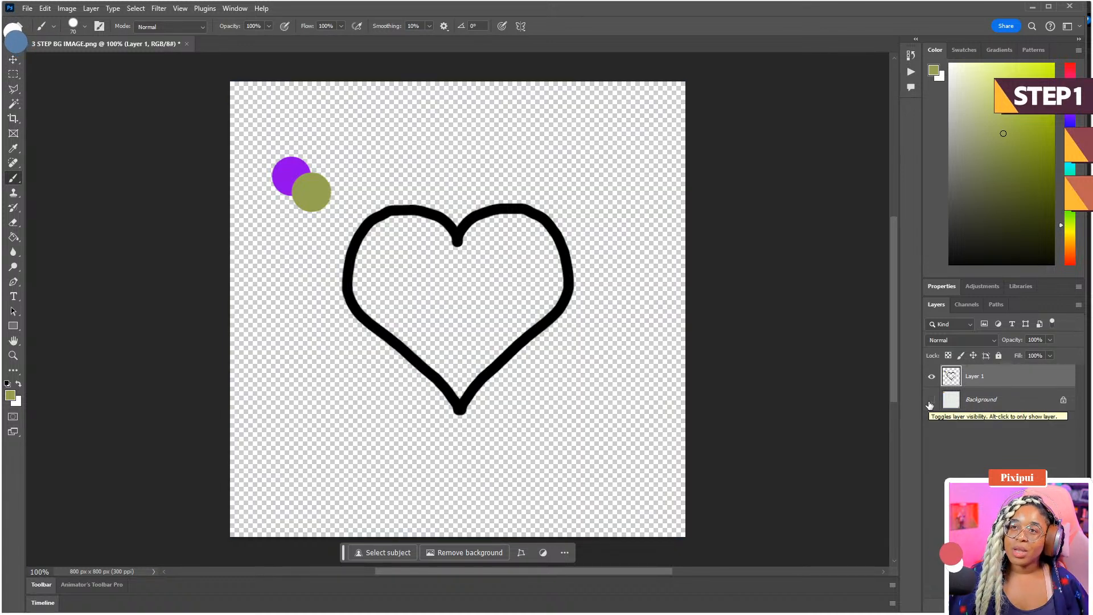
pyautogui.press('v')
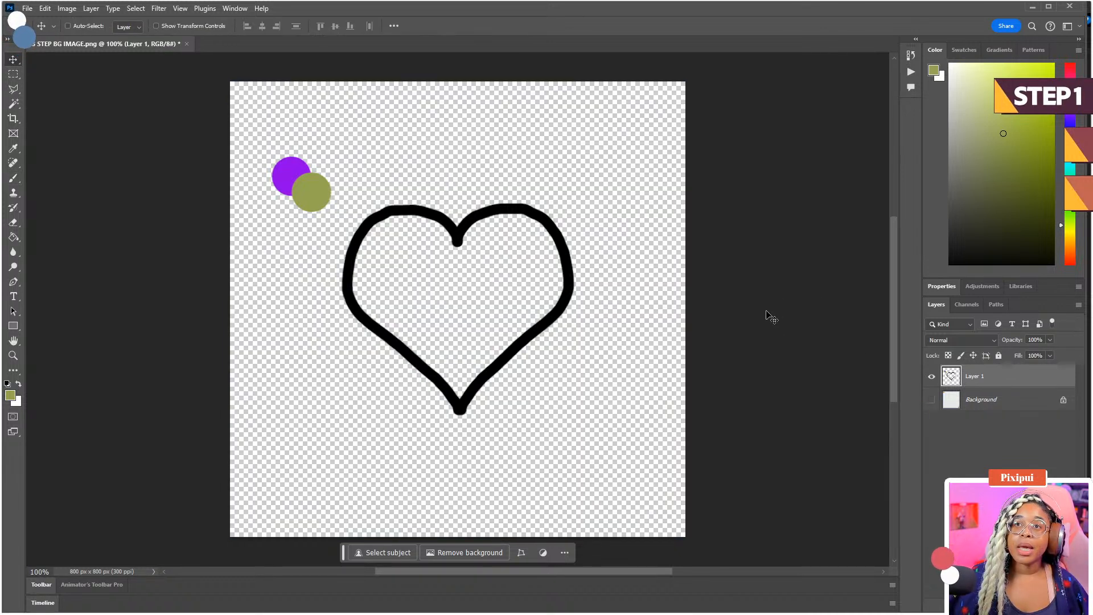
# - Create a new document from the saved 64 x 64 pixel preset
pyautogui.click(27, 8)
pyautogui.click(17, 20)
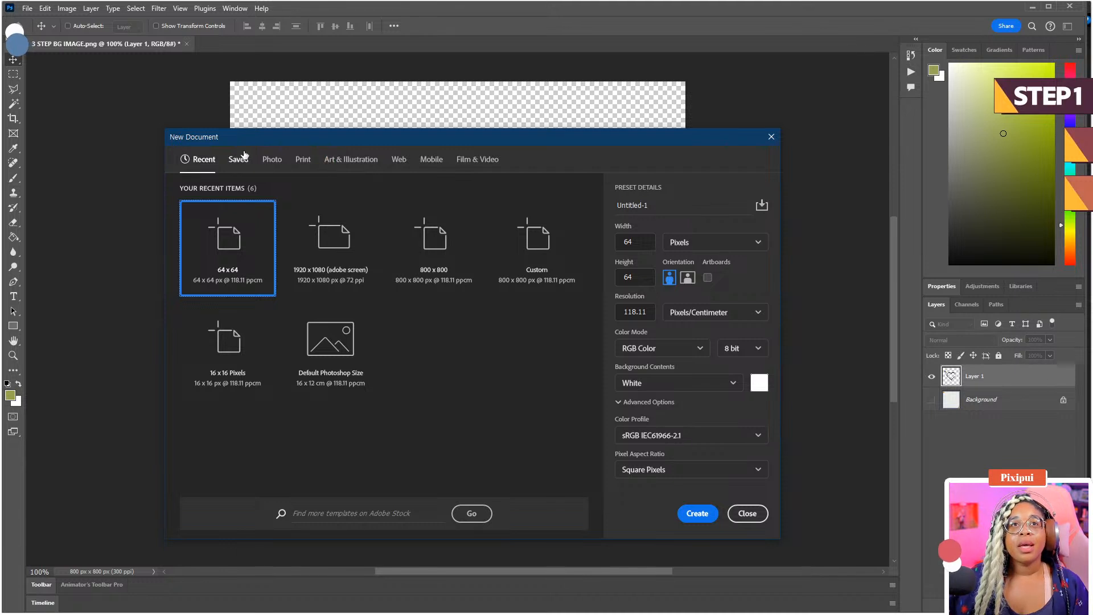
pyautogui.click(245, 161)
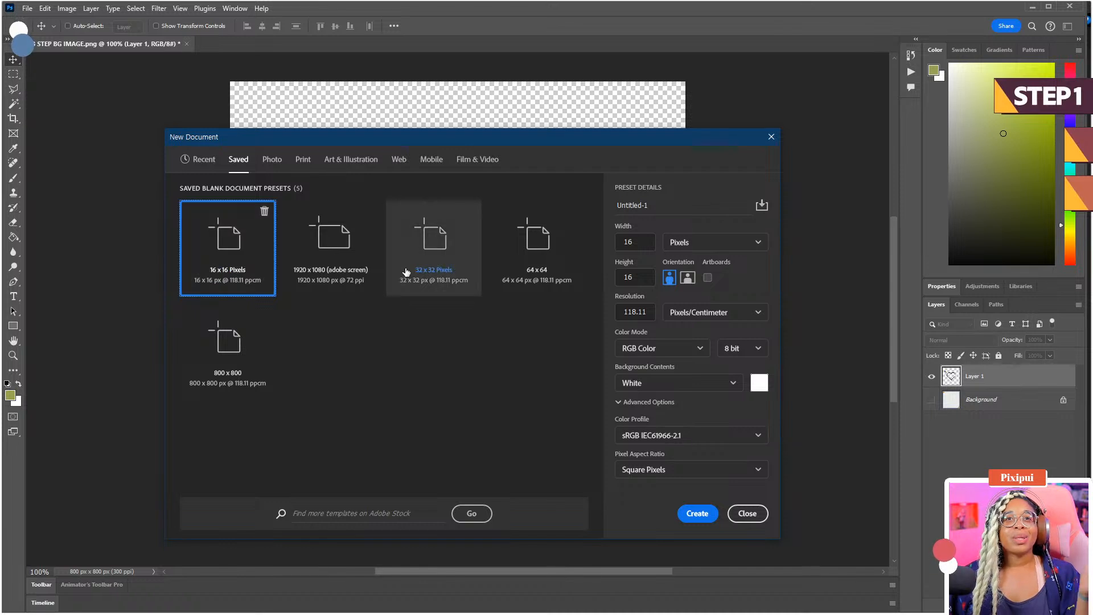
pyautogui.click(438, 272)
pyautogui.click(507, 277)
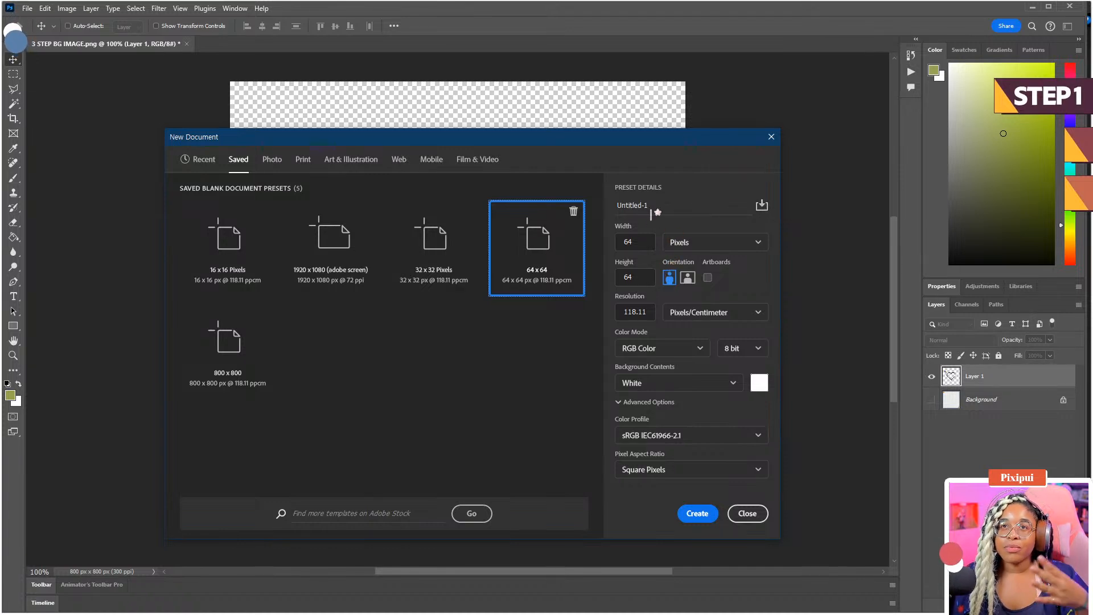
pyautogui.click(696, 513)
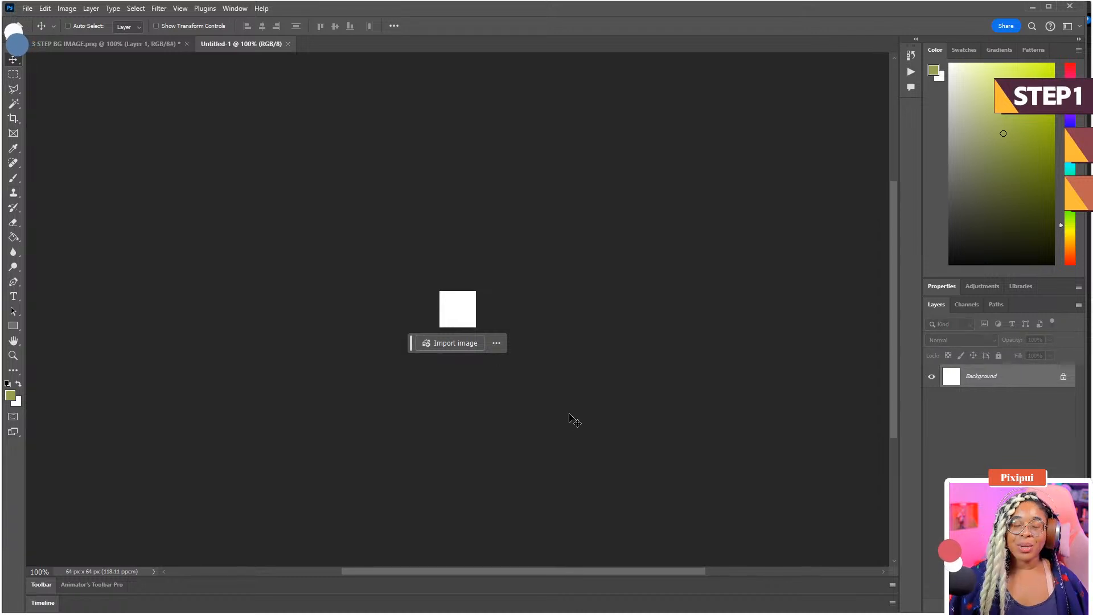
# - Move the contextual task bar off the canvas and convert the locked Background into a regular layer
pyautogui.hotkey('ctrl', '0')
pyautogui.hotkey('ctrl', '-')
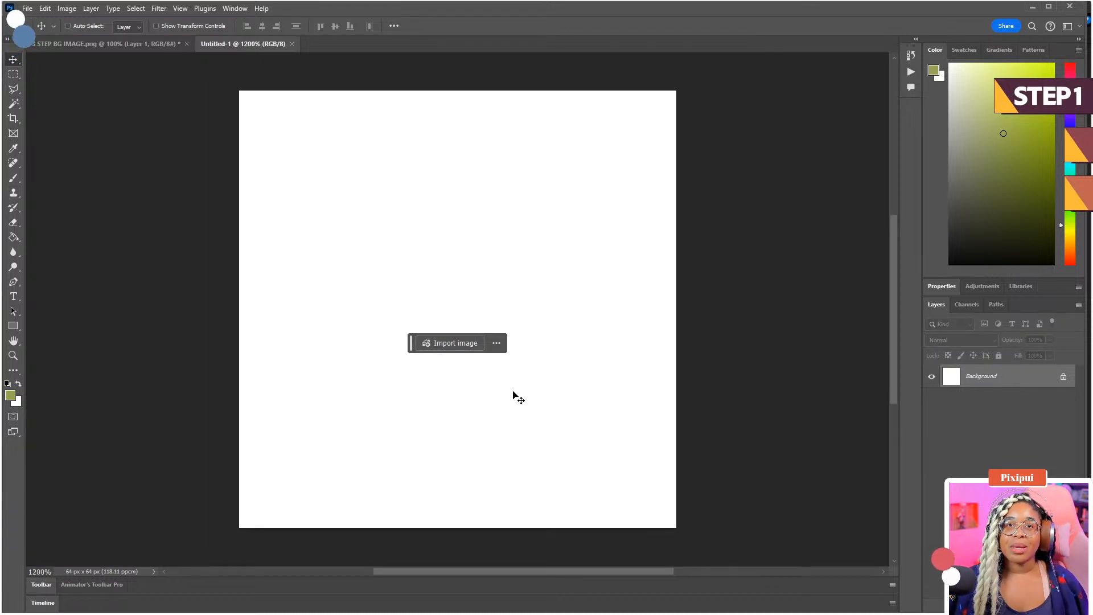
pyautogui.moveTo(411, 343); pyautogui.dragTo(753, 267)
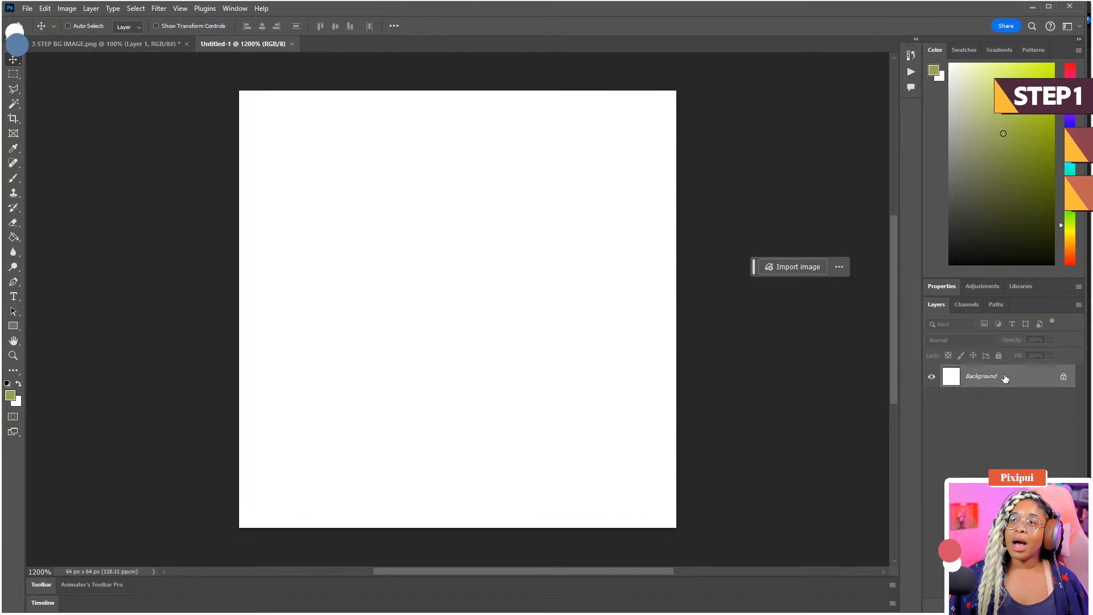
pyautogui.press('Return')
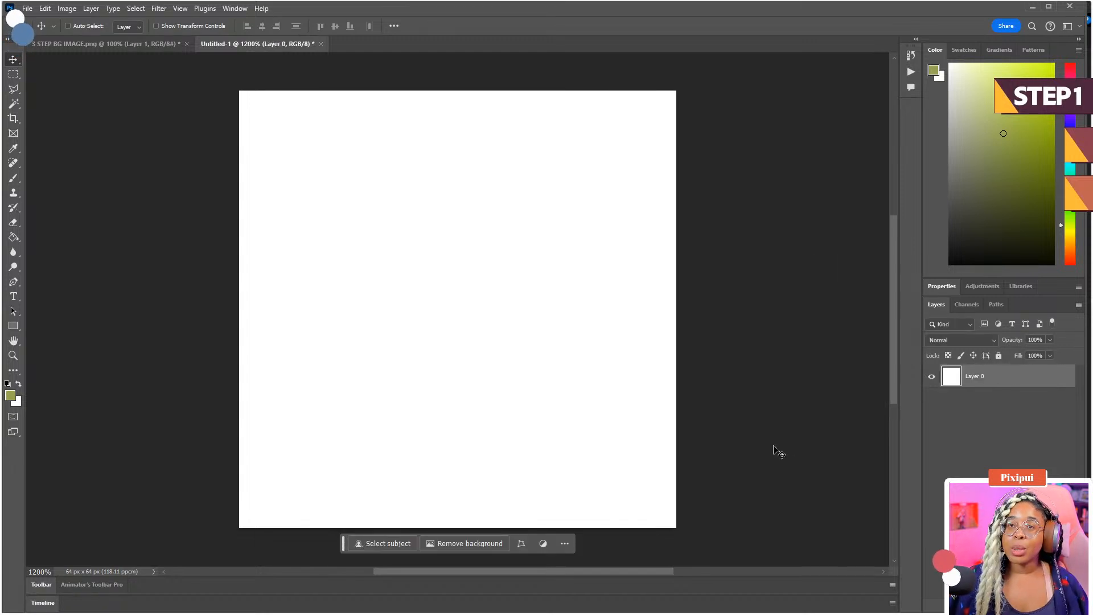
# - Darken the white background layer to light gray
pyautogui.press('i')
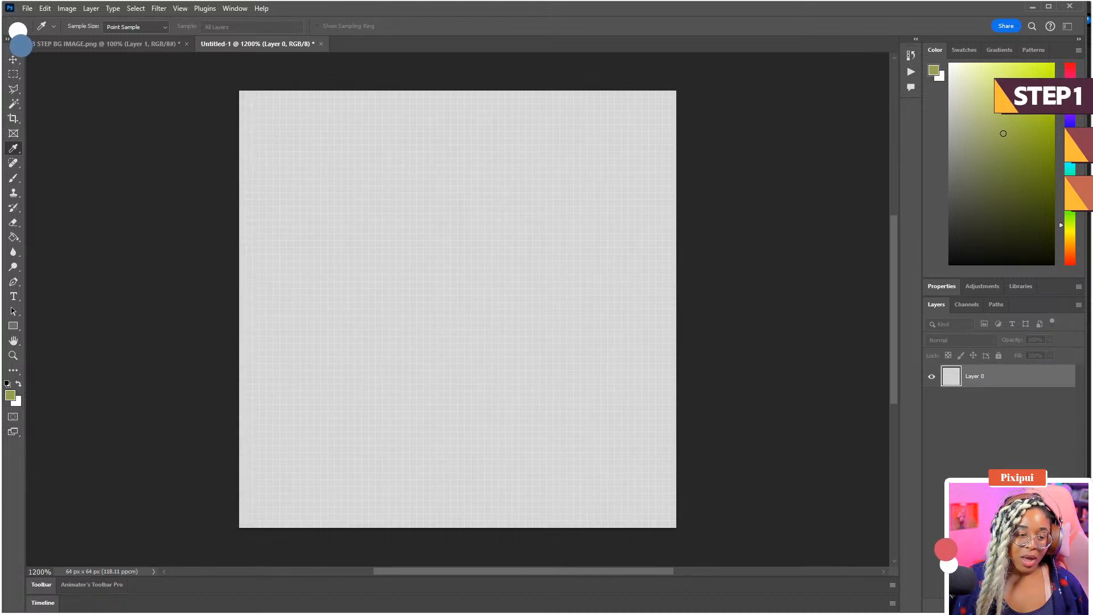
pyautogui.press('v')
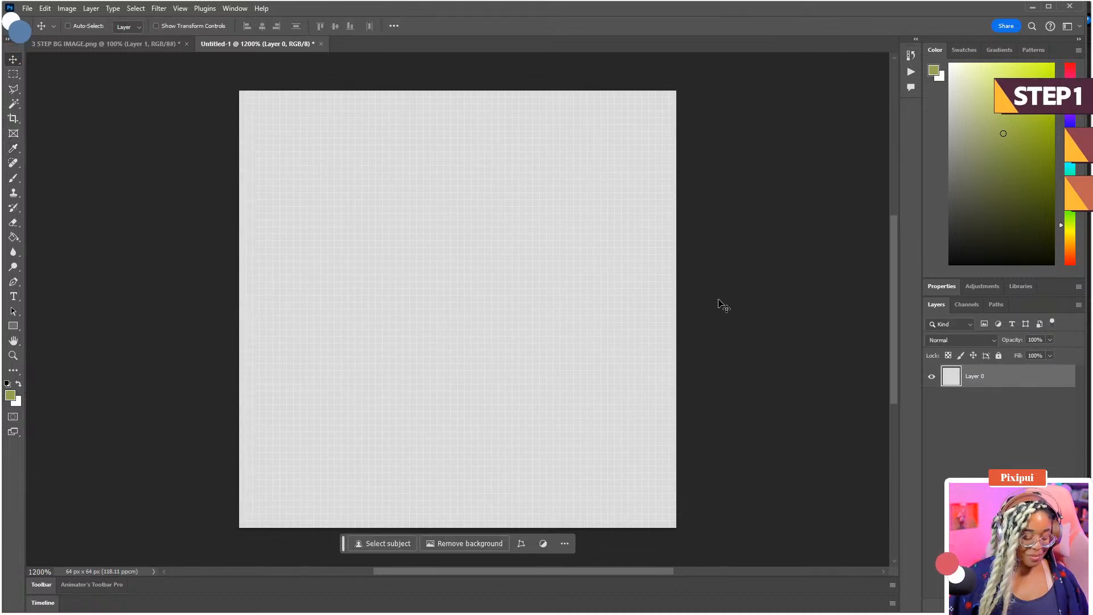
# - Copy the entire heart-and-dots layer from the 3 STEP BG IMAGE document and paste it into the 64 x 64 pixel document
pyautogui.hotkey('ctrl', 'Tab')
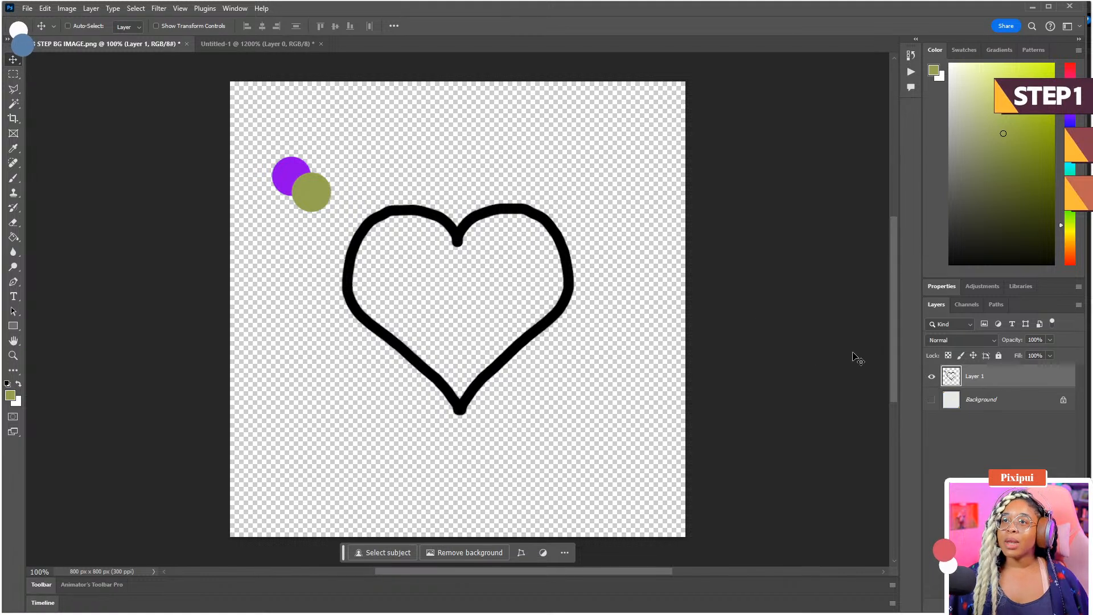
pyautogui.hotkey('ctrl', 'a')
pyautogui.click(281, 44)
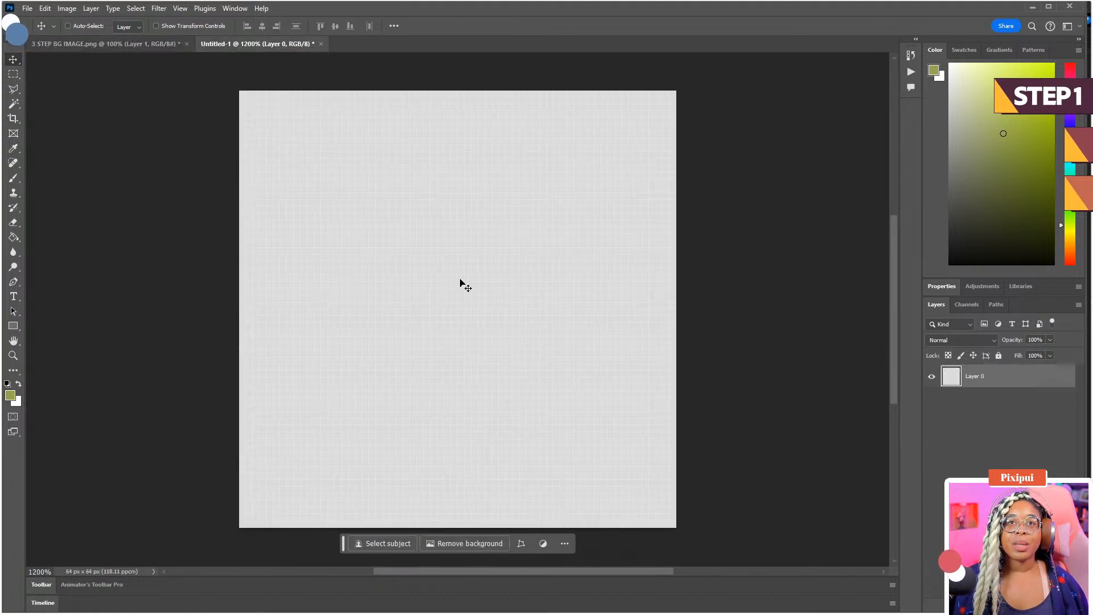
pyautogui.hotkey('ctrl', 'v')
# - Scale the oversized pasted artwork proportionally about its center to 13.43% so the heart fits on the canvas
pyautogui.hotkey('ctrl', '-')
pyautogui.hotkey('ctrl', '-')
pyautogui.hotkey('ctrl', '-')
pyautogui.hotkey('ctrl', '-')
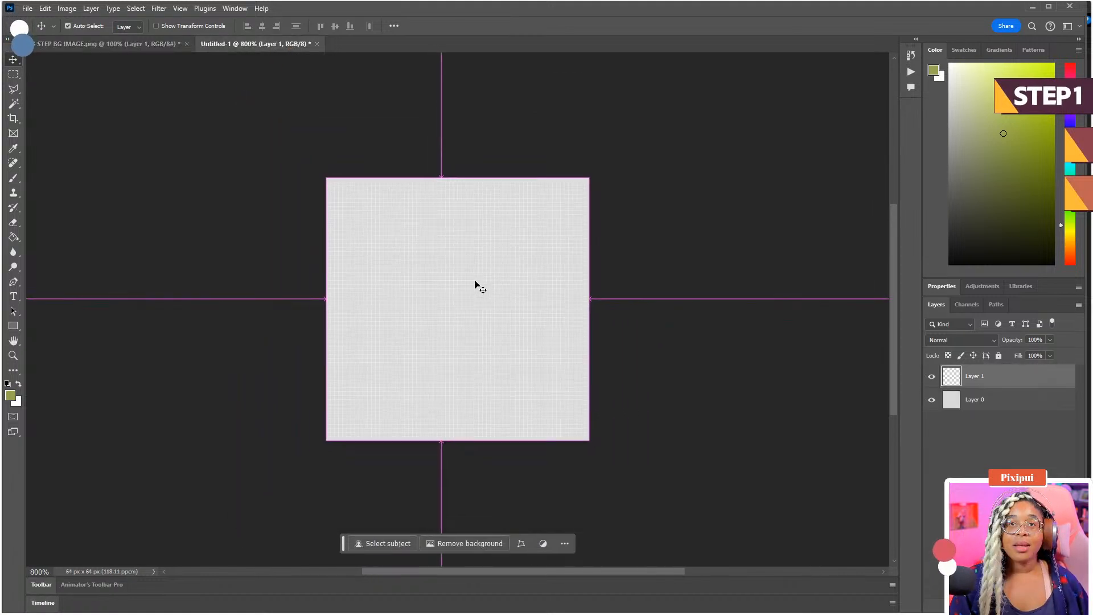
pyautogui.hotkey('ctrl', '-')
pyautogui.hotkey('ctrl', '-')
pyautogui.hotkey('ctrl', 't')
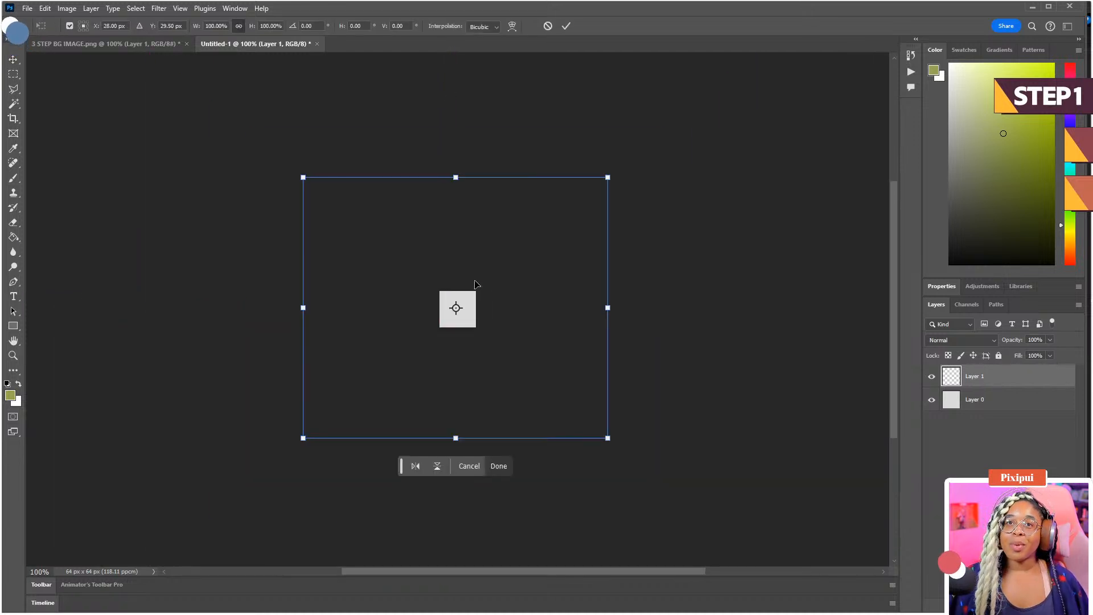
pyautogui.moveTo(608, 308); pyautogui.dragTo(477, 308)
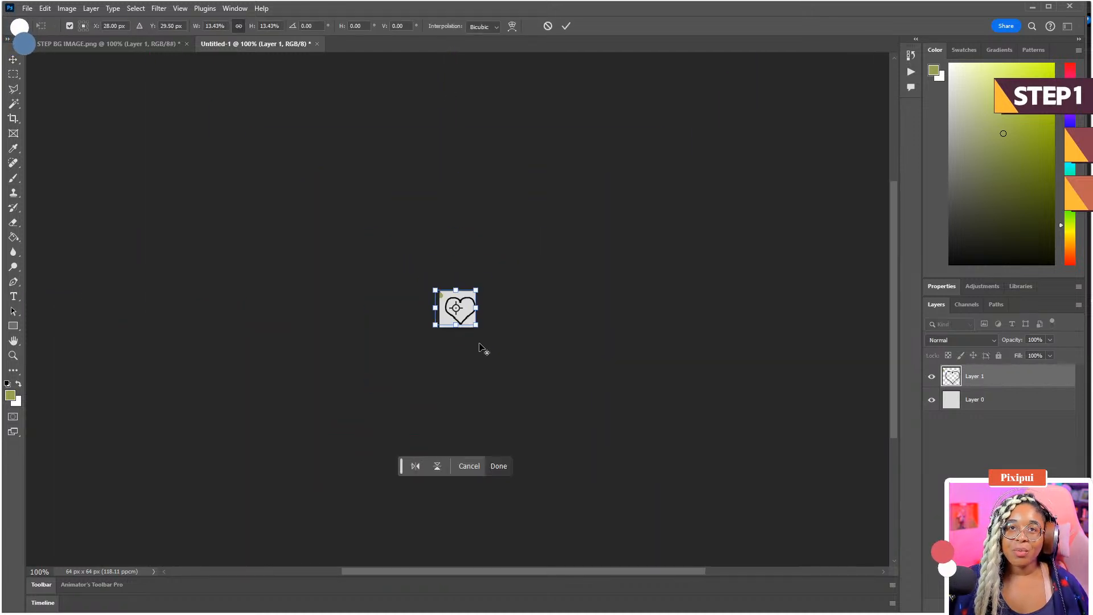
pyautogui.press('Return')
pyautogui.hotkey('ctrl', '0')
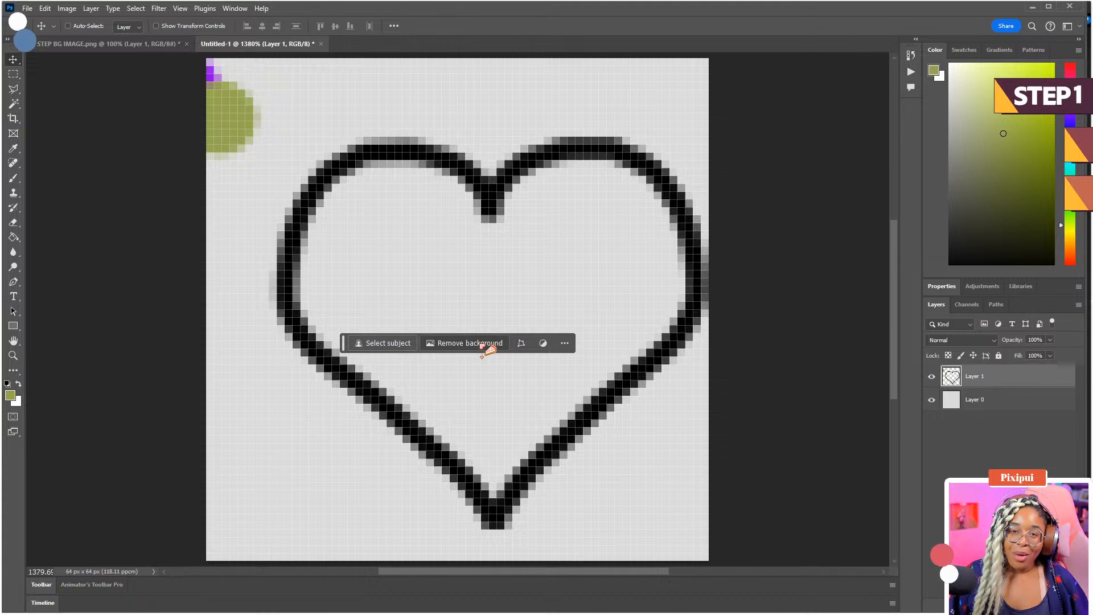
# - Scale the heart artwork down to 94.36% about its center
pyautogui.hotkey('ctrl', 't')
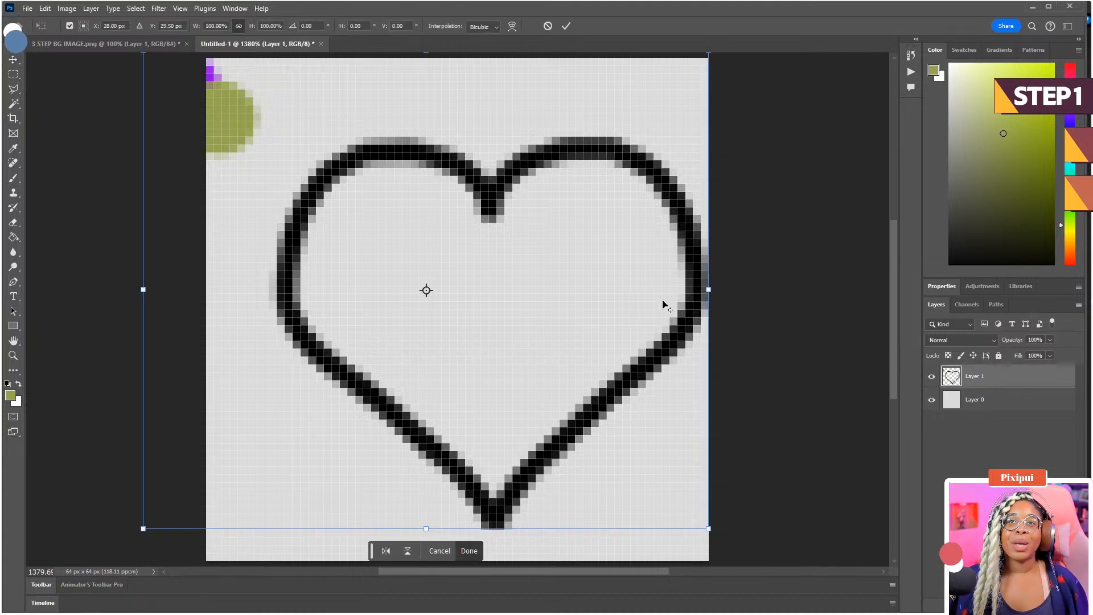
pyautogui.moveTo(713, 293)
pyautogui.mouseDown()
pyautogui.moveTo(706, 285)
pyautogui.moveTo(693, 293)
pyautogui.mouseUp()
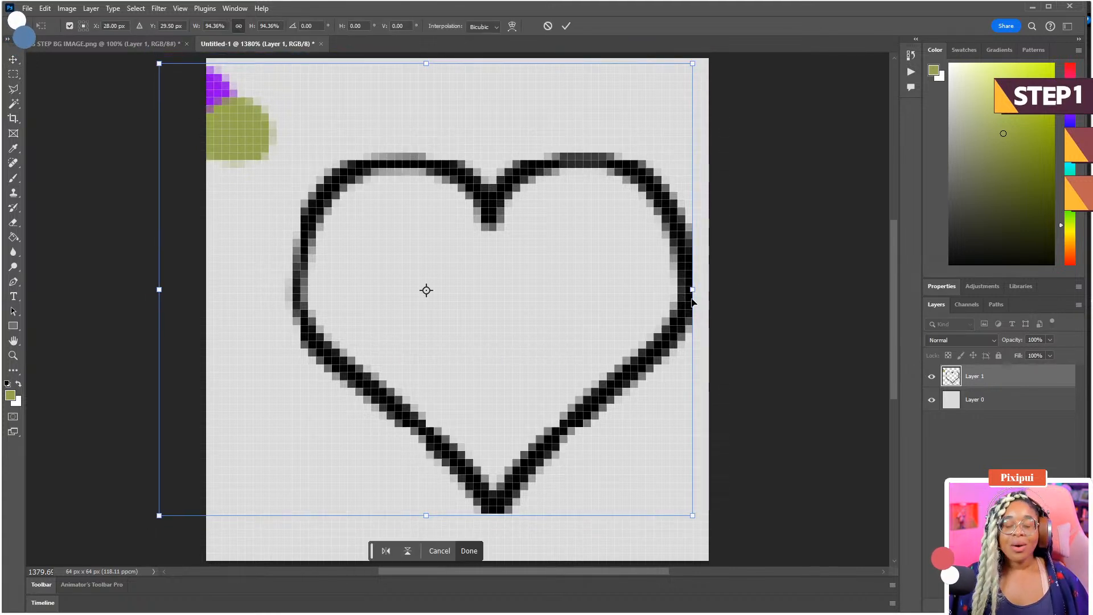
pyautogui.press('Return')
# - Move the artwork about 4 px right and 3 px down and scale it down slightly so both dots fit on the canvas
pyautogui.hotkey('ctrl', '-')
pyautogui.hotkey('ctrl', '-')
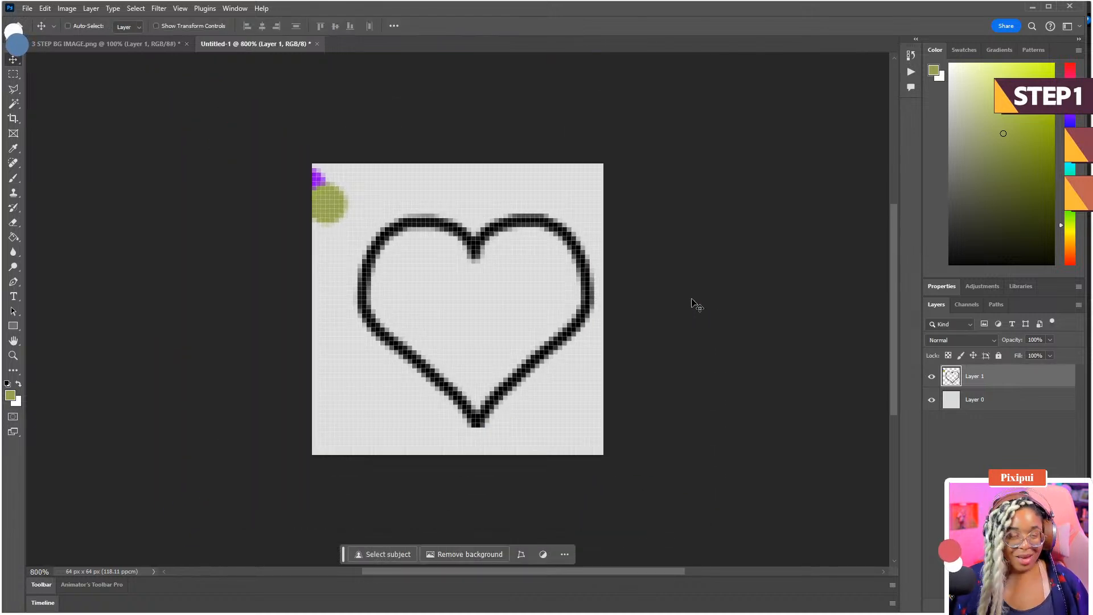
pyautogui.moveTo(555, 326); pyautogui.dragTo(573, 339)
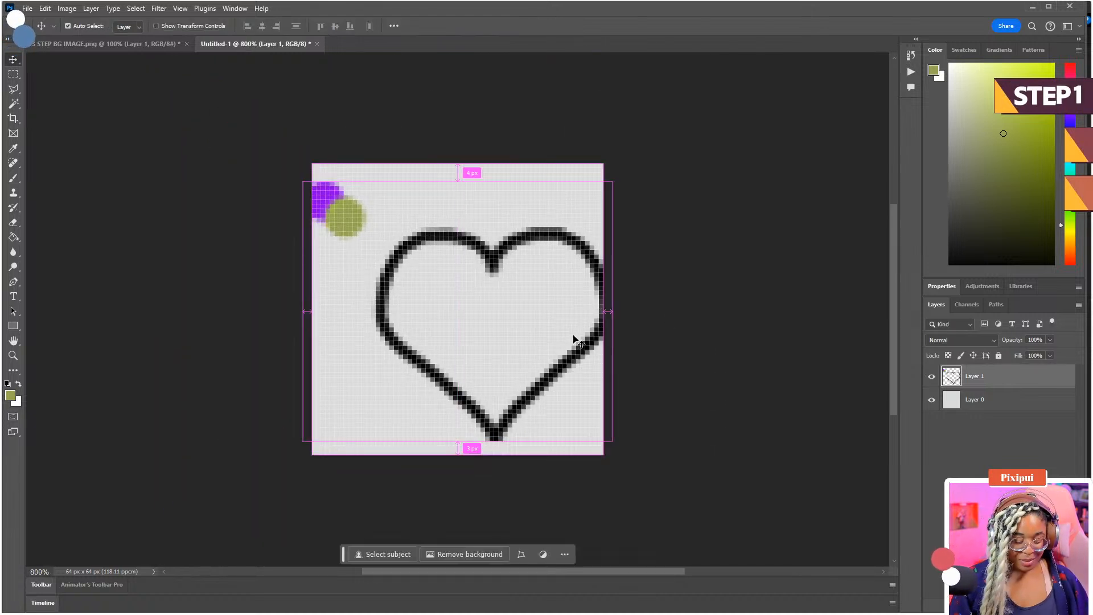
pyautogui.hotkey('ctrl', '-')
pyautogui.hotkey('ctrl', 't')
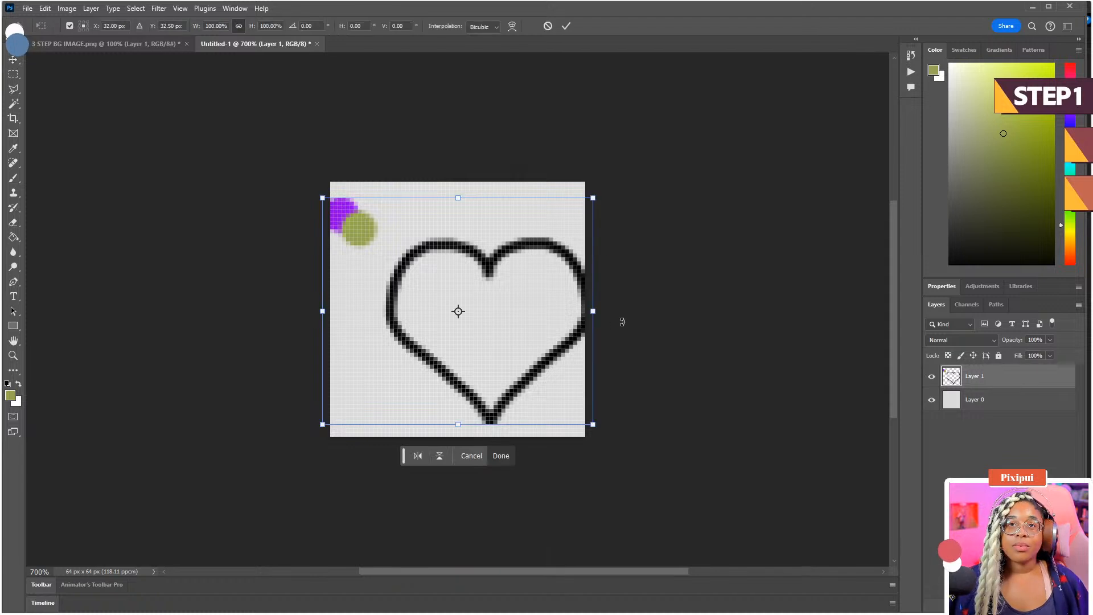
pyautogui.moveTo(593, 312); pyautogui.dragTo(556, 336)
pyautogui.press('Return')
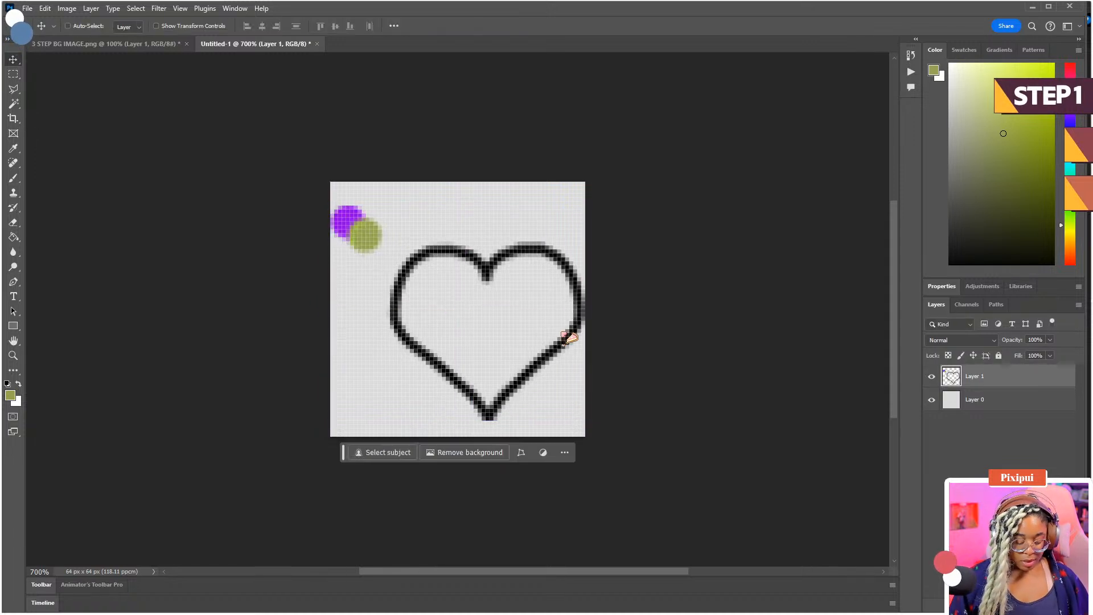
# - Select the two color dots with a rectangular marquee, move them closer to the heart and clear the selection
pyautogui.press('m')
pyautogui.moveTo(332, 186)
pyautogui.mouseDown()
pyautogui.moveTo(339, 211)
pyautogui.moveTo(390, 254)
pyautogui.moveTo(394, 236)
pyautogui.mouseUp()
pyautogui.press('v')
pyautogui.press('Right')
pyautogui.press('Right')
pyautogui.press('Right')
pyautogui.hotkey('ctrl', 'd')
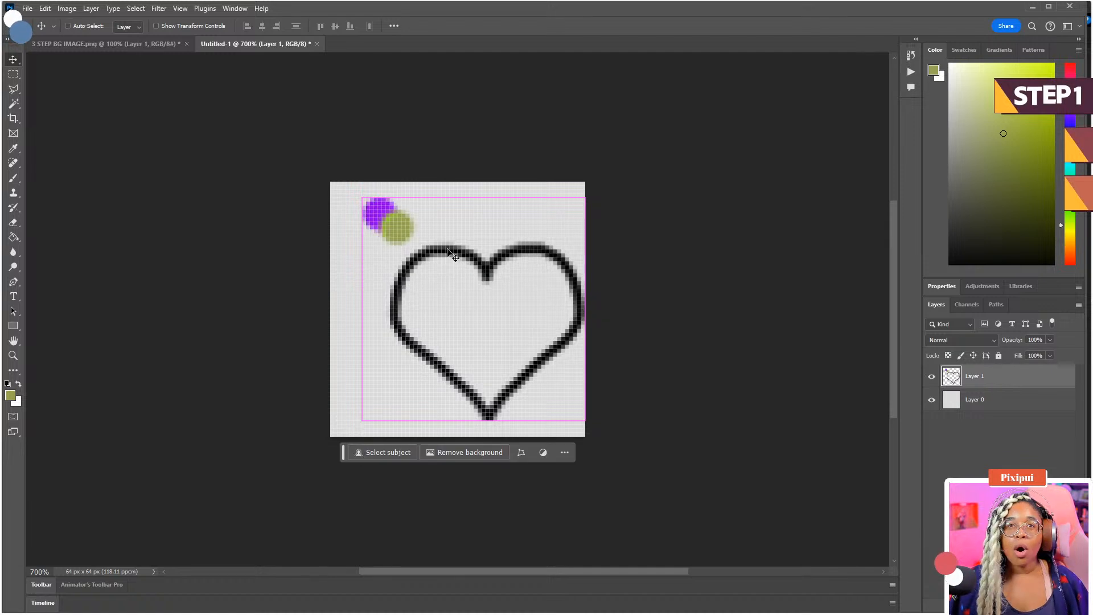
# - Nudge the whole artwork layer left so the heart and dots sit evenly within the canvas
pyautogui.press('Left')
pyautogui.press('Left')
pyautogui.press('Left')
pyautogui.press('Left')
pyautogui.press('Left')
pyautogui.press('Left')
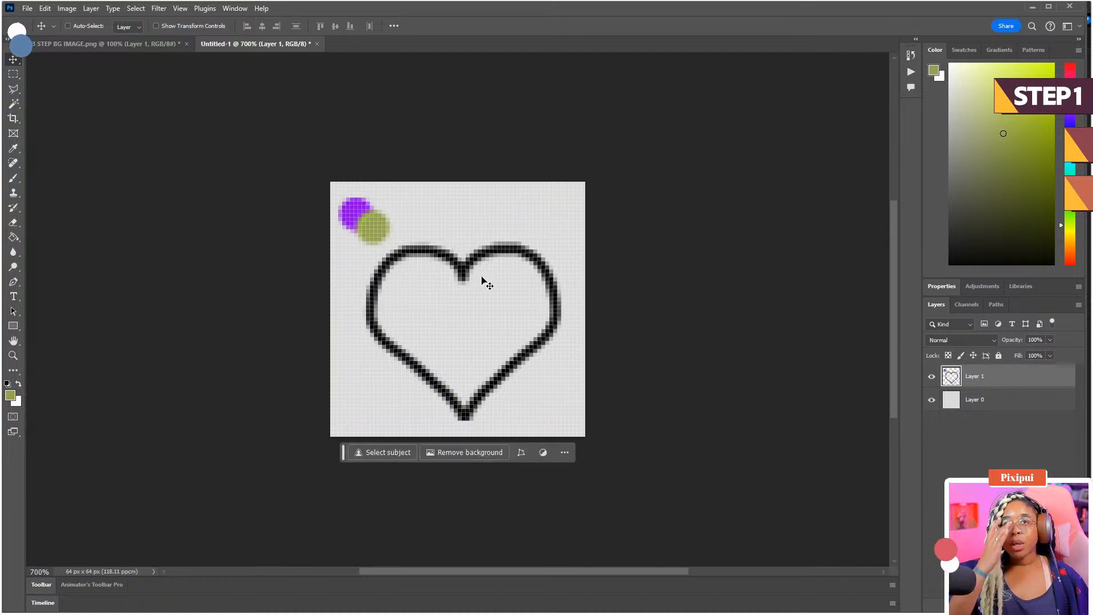
# - Rename the heart layer as main and move the contextual task bar below the canvas
pyautogui.hotkey('ctrl', '=')
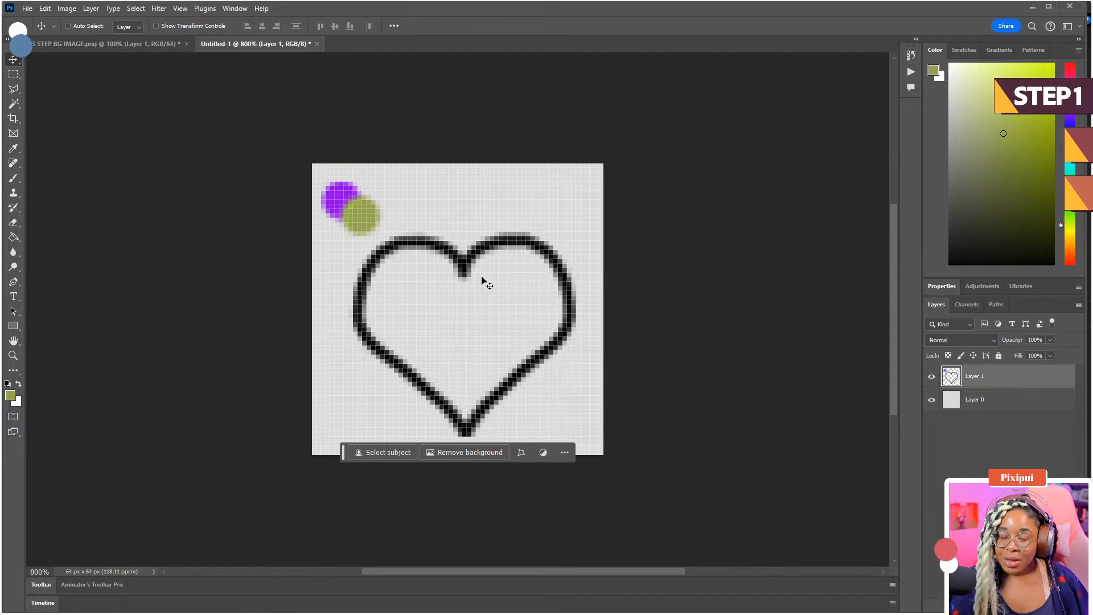
pyautogui.doubleClick(977, 376)
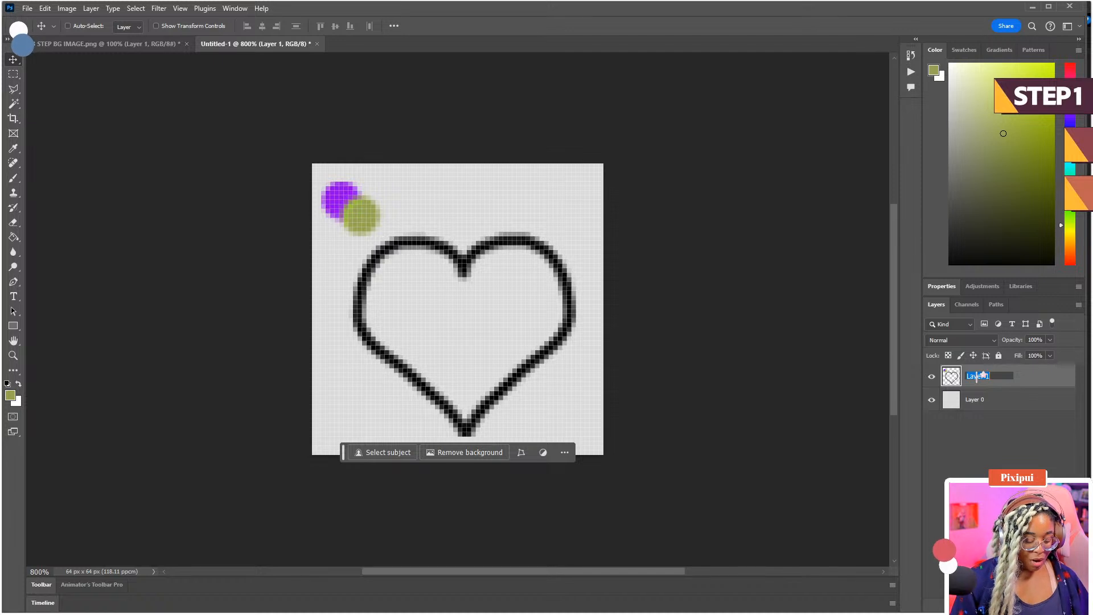
pyautogui.write('in')
pyautogui.press('Return')
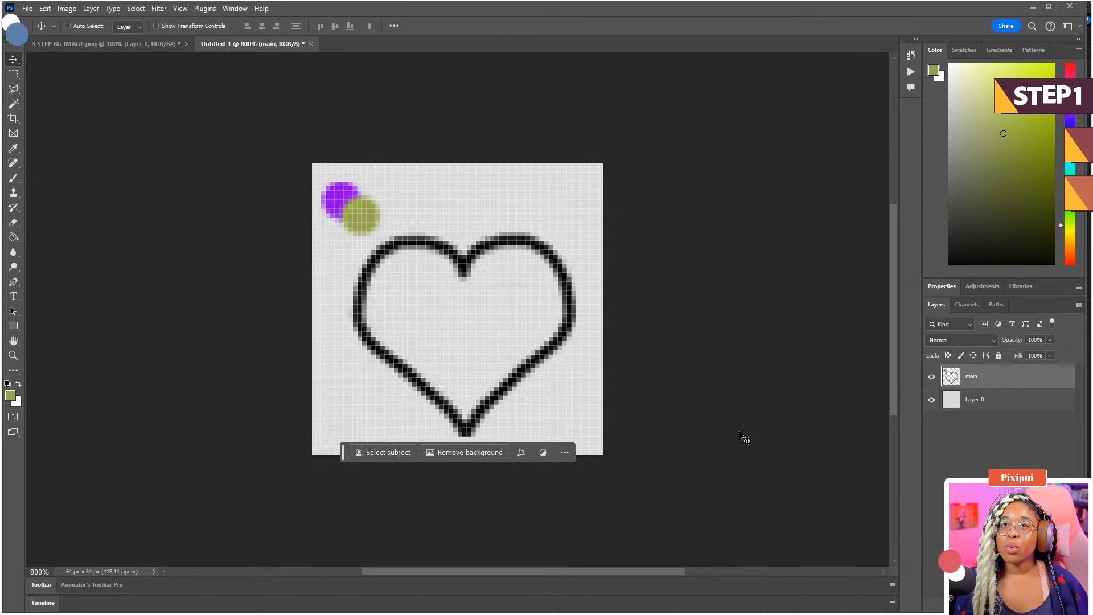
pyautogui.moveTo(343, 455); pyautogui.dragTo(343, 508)
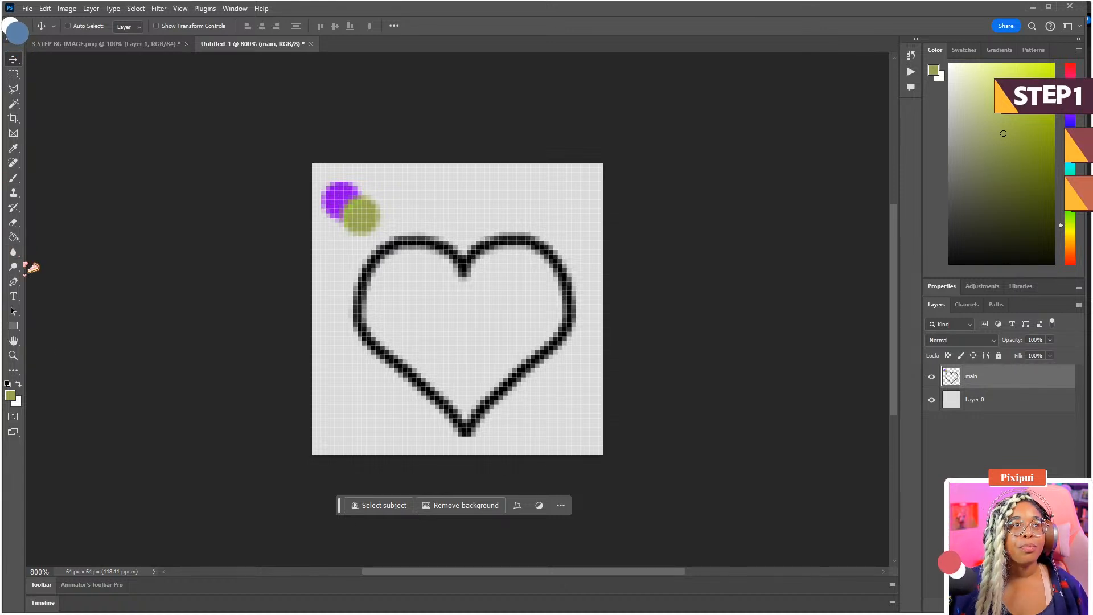
# - Switch from the Brush to the Pencil tool
pyautogui.click(13, 177)
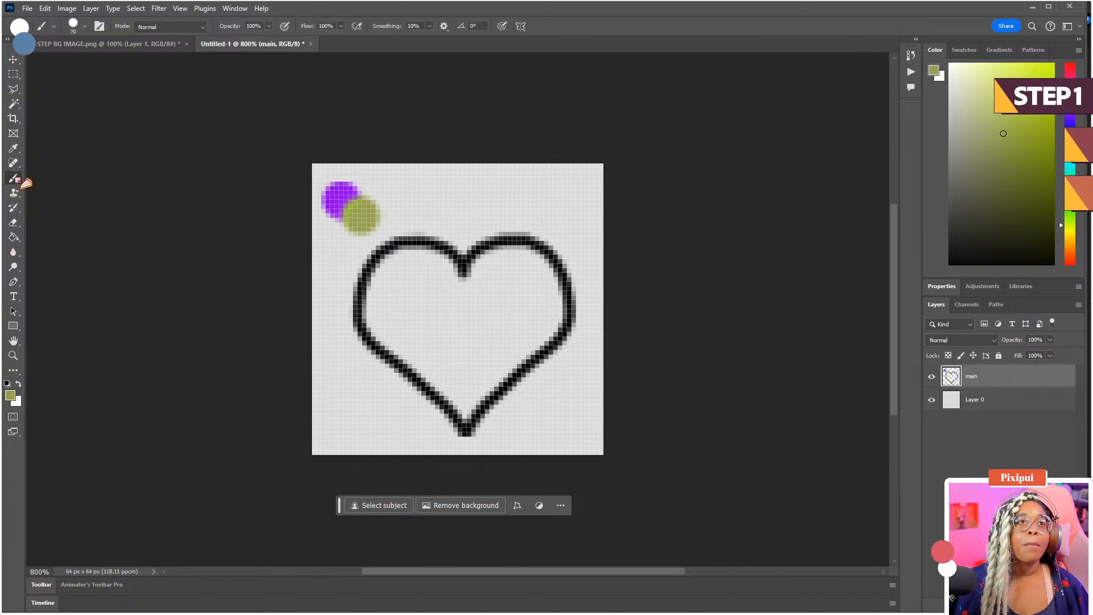
pyautogui.rightClick(13, 178)
pyautogui.click(63, 188)
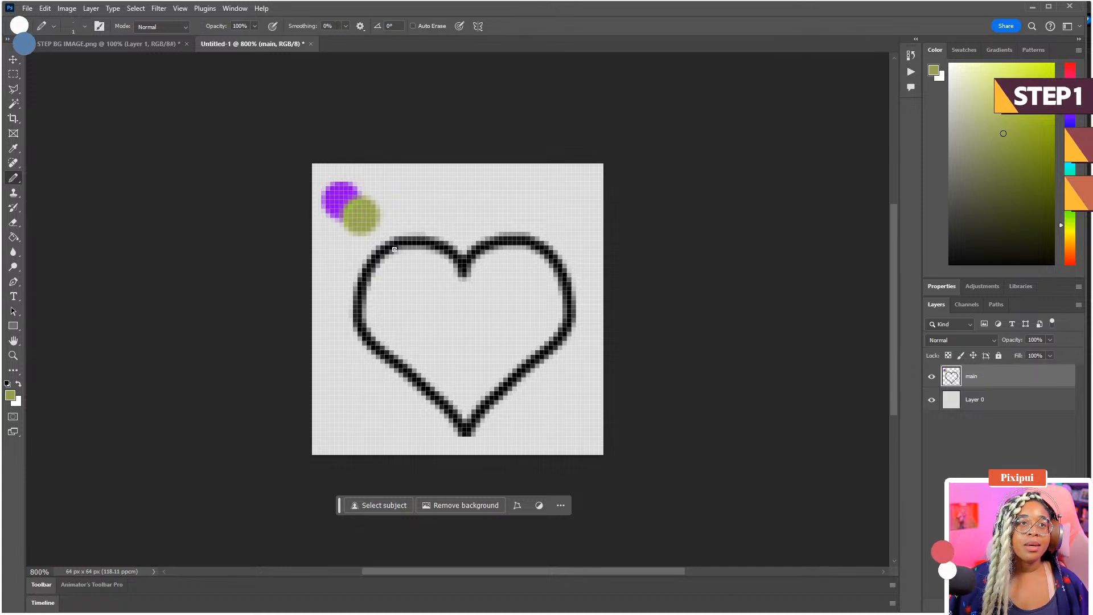
# - Sample the dots to make purple the foreground color and olive green the background color
pyautogui.press('i')
pyautogui.click(341, 197)
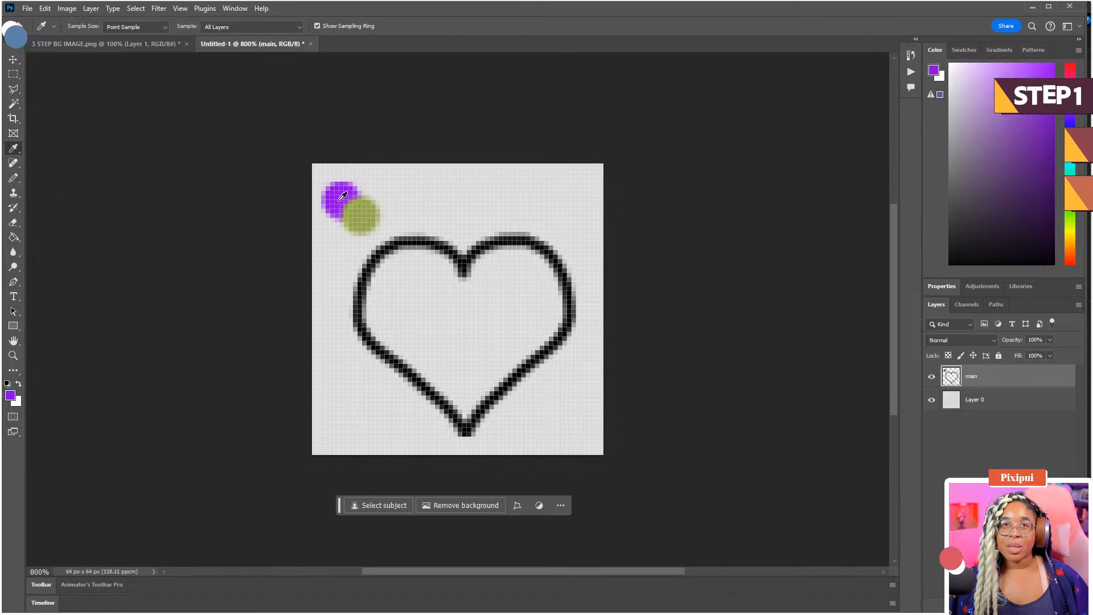
pyautogui.click(365, 212)
pyautogui.press('x')
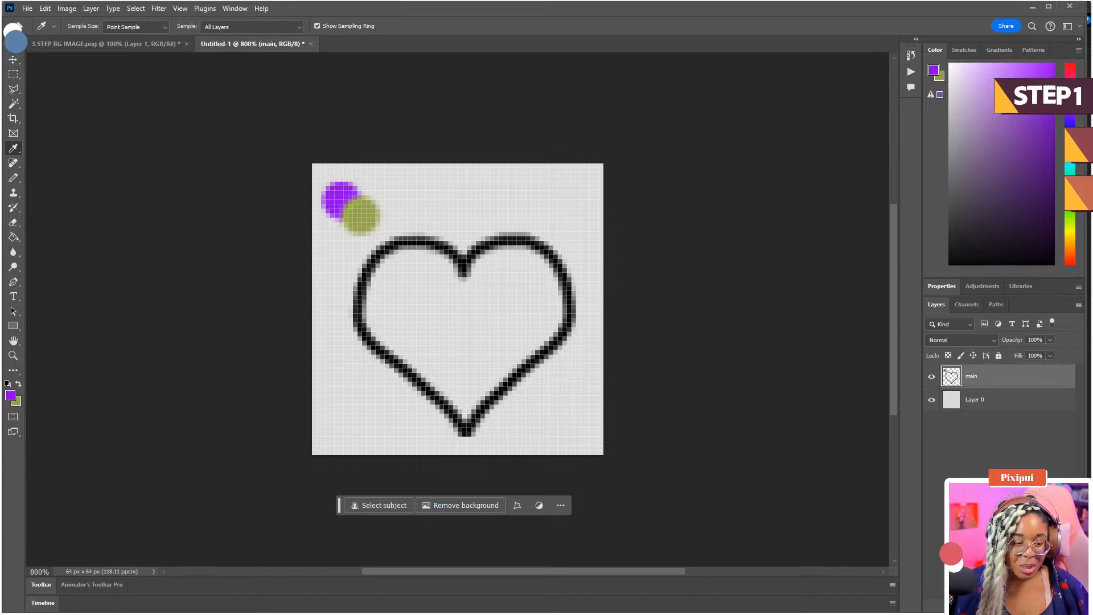
# - Add a new layer above main and trace the heart's right lobe in purple pencil from the center notch down the right side
pyautogui.hotkey('ctrl', 'shift', 'alt', 'n')
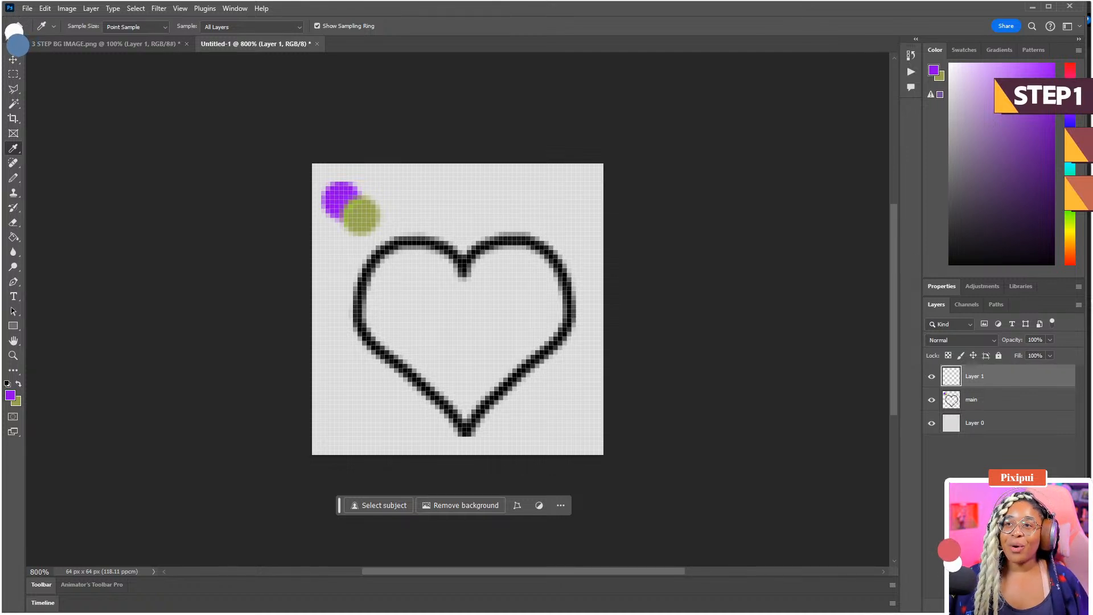
pyautogui.press('b')
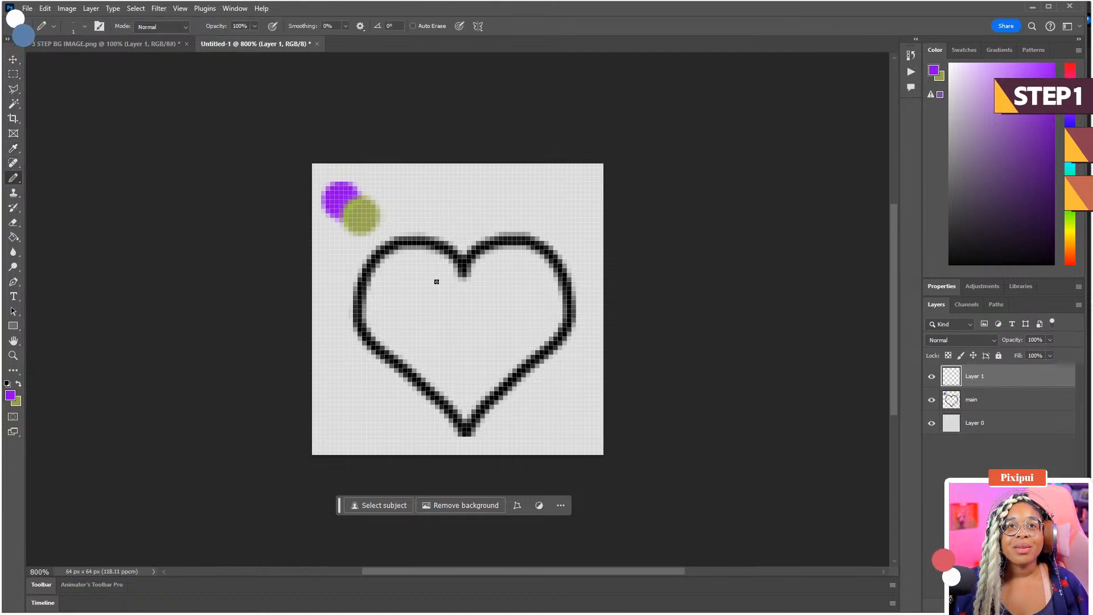
pyautogui.moveTo(464, 273); pyautogui.dragTo(474, 259)
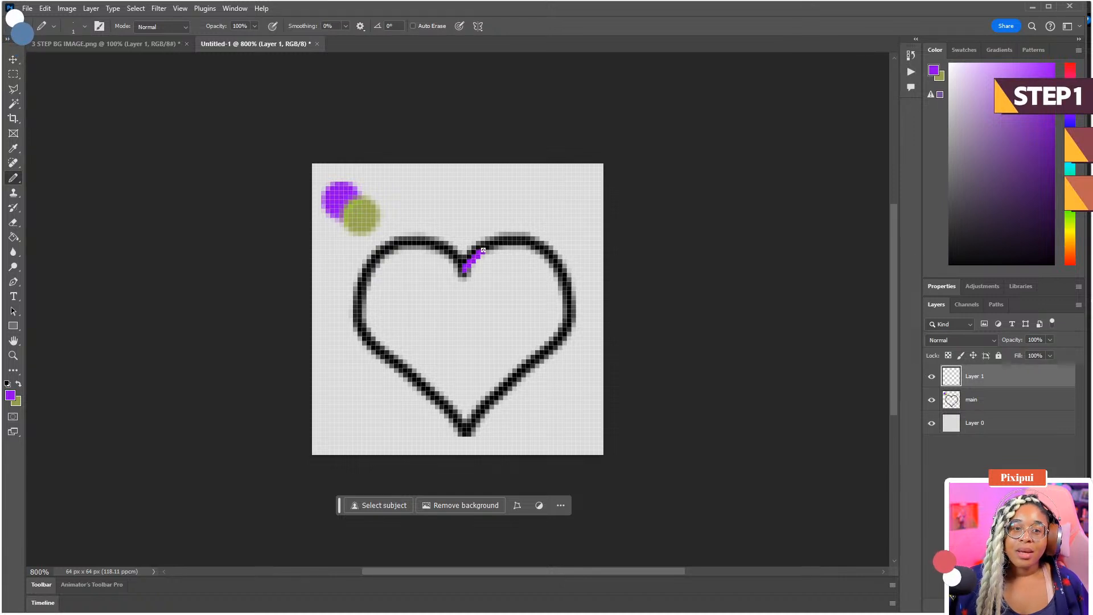
pyautogui.moveTo(484, 249); pyautogui.dragTo(516, 243)
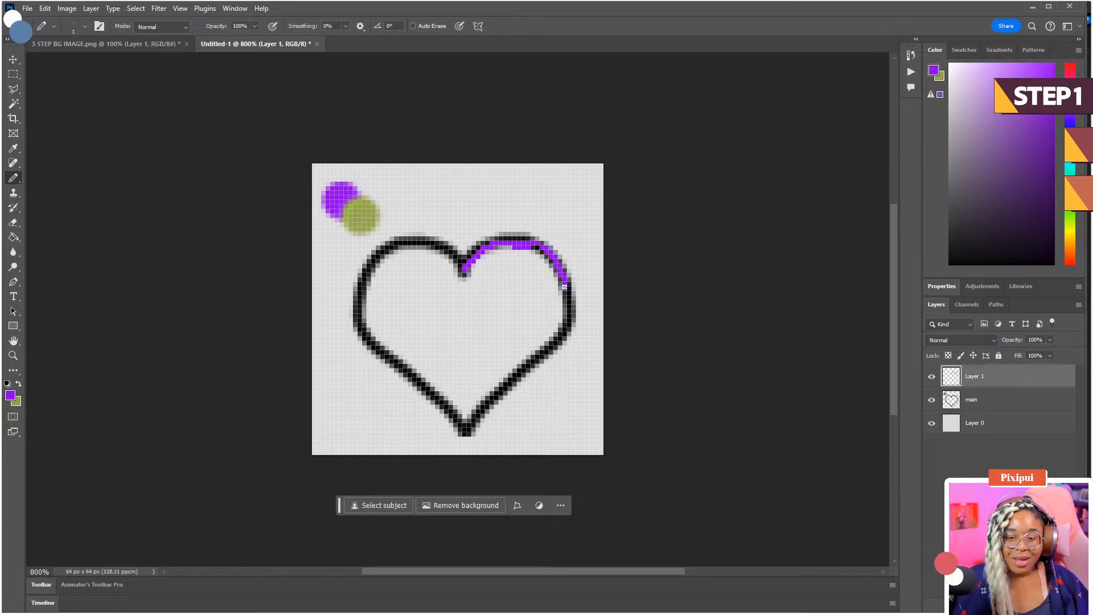
pyautogui.moveTo(568, 287); pyautogui.dragTo(565, 317)
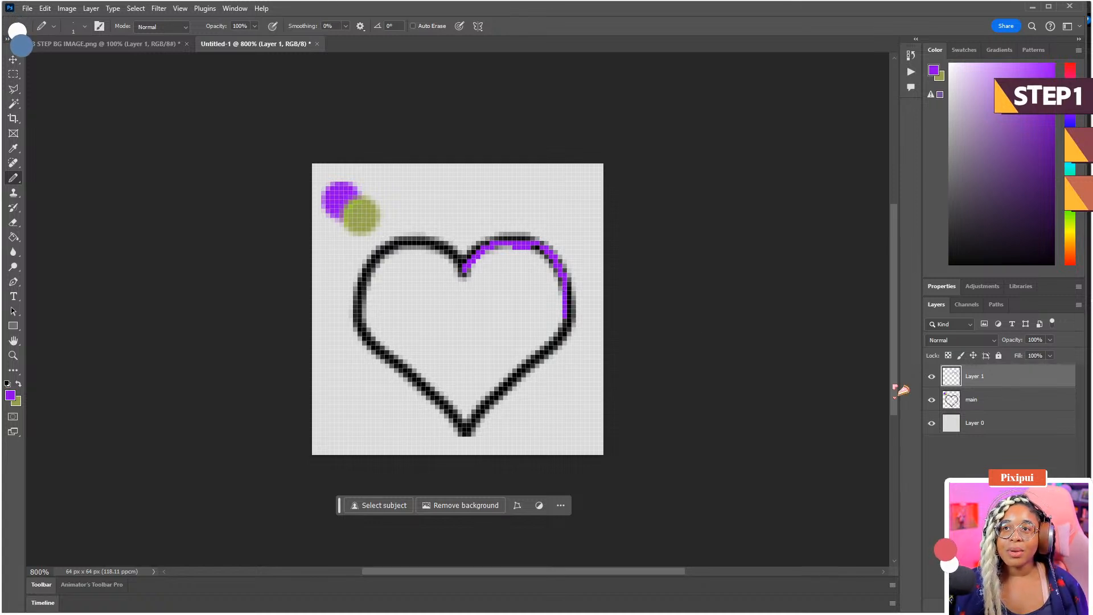
# - Lower the main layer's opacity to 37%
pyautogui.click(979, 400)
pyautogui.moveTo(1051, 340); pyautogui.dragTo(987, 363)
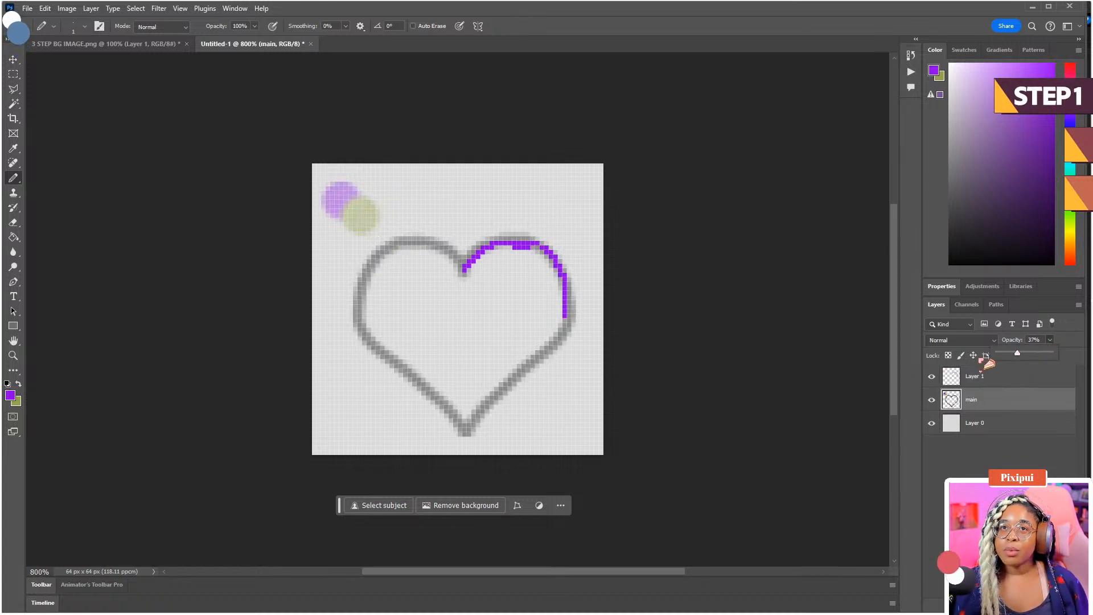
pyautogui.click(567, 285)
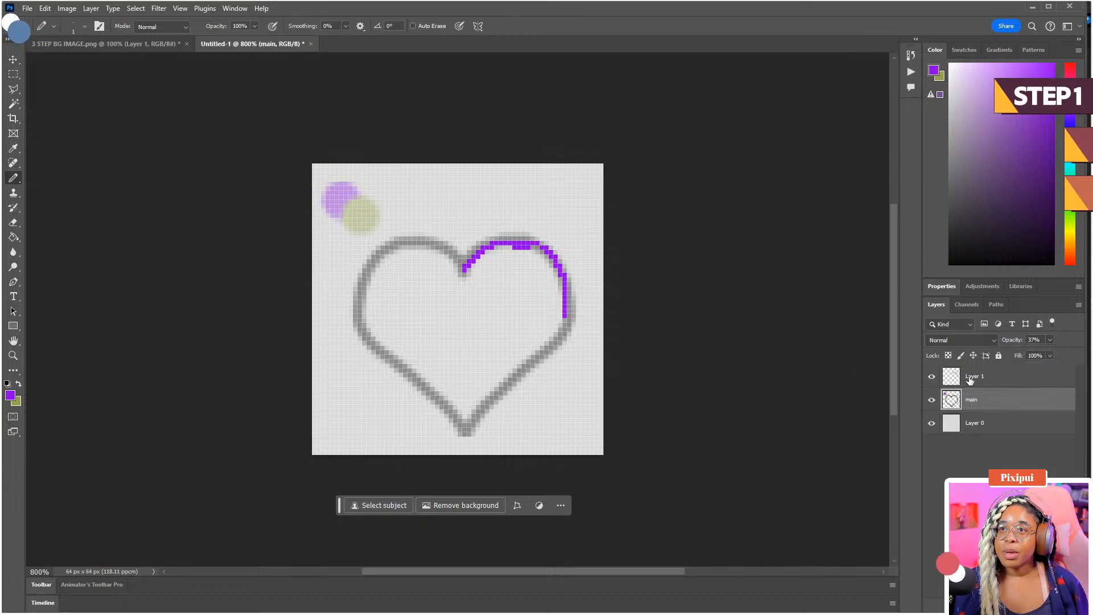
# - On the new layer, trace the remaining right edge to the heart's tip and close the half with a vertical line to the notch
pyautogui.hotkey('alt', ']')
pyautogui.moveTo(568, 286)
pyautogui.mouseDown()
pyautogui.moveTo(567, 324)
pyautogui.moveTo(464, 419)
pyautogui.moveTo(465, 268)
pyautogui.mouseUp()
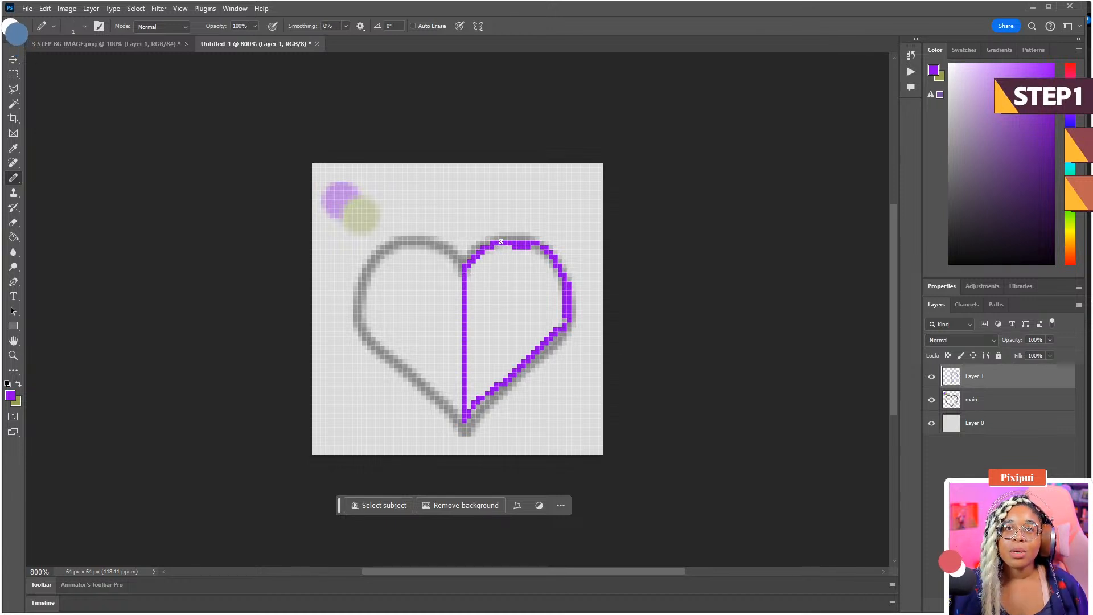
# - Select the empty area enclosed by the purple half-heart outline with the Magic Wand
pyautogui.press('w')
pyautogui.click(509, 294)
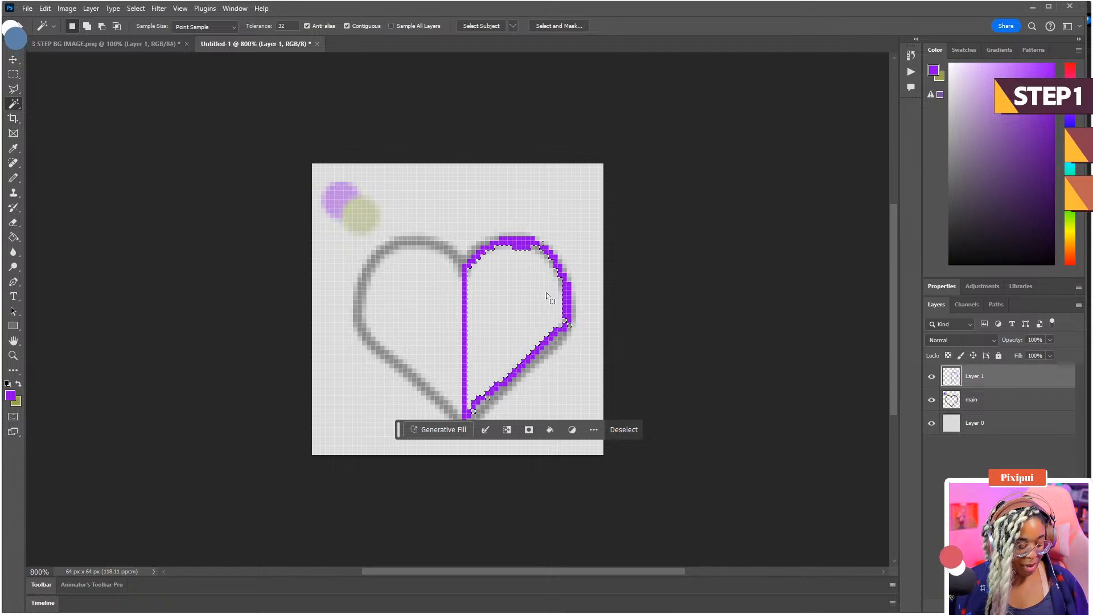
pyautogui.hotkey('ctrl', '+')
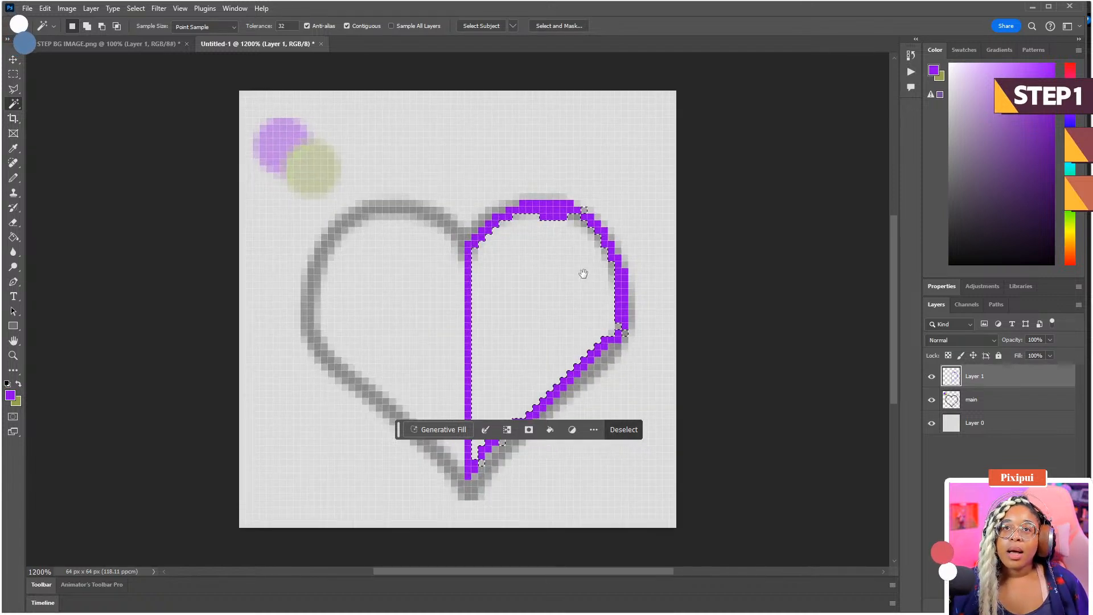
pyautogui.hscroll(2, 550, 273)
pyautogui.scroll(-1, 549, 273)
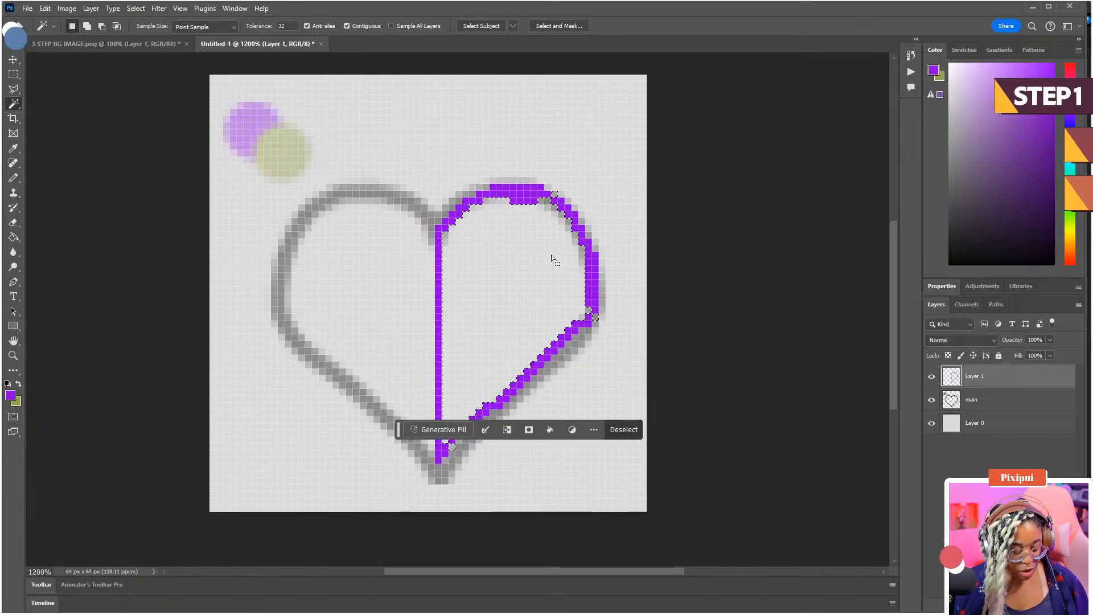
# - Drop the selection, thicken the purple half-heart outline with the Pencil to close its gaps, and reselect the enclosed area with the Magic Wand
pyautogui.hotkey('ctrl', 'd')
pyautogui.press('b')
pyautogui.moveTo(589, 305)
pyautogui.mouseDown()
pyautogui.moveTo(481, 399)
pyautogui.moveTo(501, 388)
pyautogui.moveTo(448, 432)
pyautogui.moveTo(444, 450)
pyautogui.moveTo(443, 243)
pyautogui.moveTo(461, 216)
pyautogui.moveTo(492, 200)
pyautogui.moveTo(538, 200)
pyautogui.moveTo(572, 228)
pyautogui.moveTo(585, 262)
pyautogui.mouseUp()
pyautogui.press('w')
pyautogui.click(559, 279)
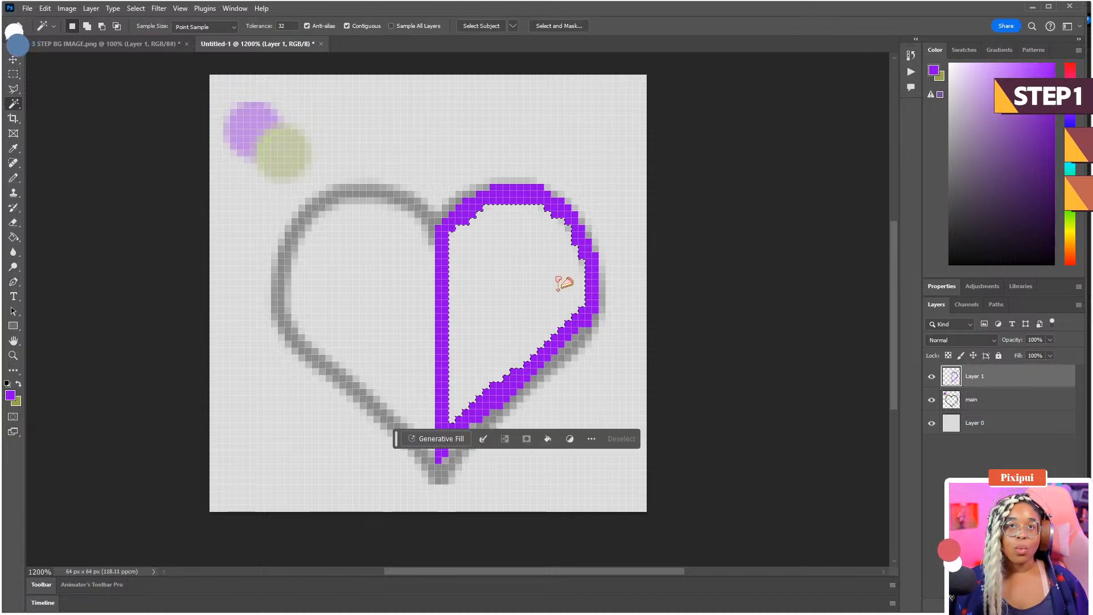
# - Fill the selected interior of the half heart with purple using the Paint Bucket and deselect it
pyautogui.press('g')
pyautogui.click(532, 281)
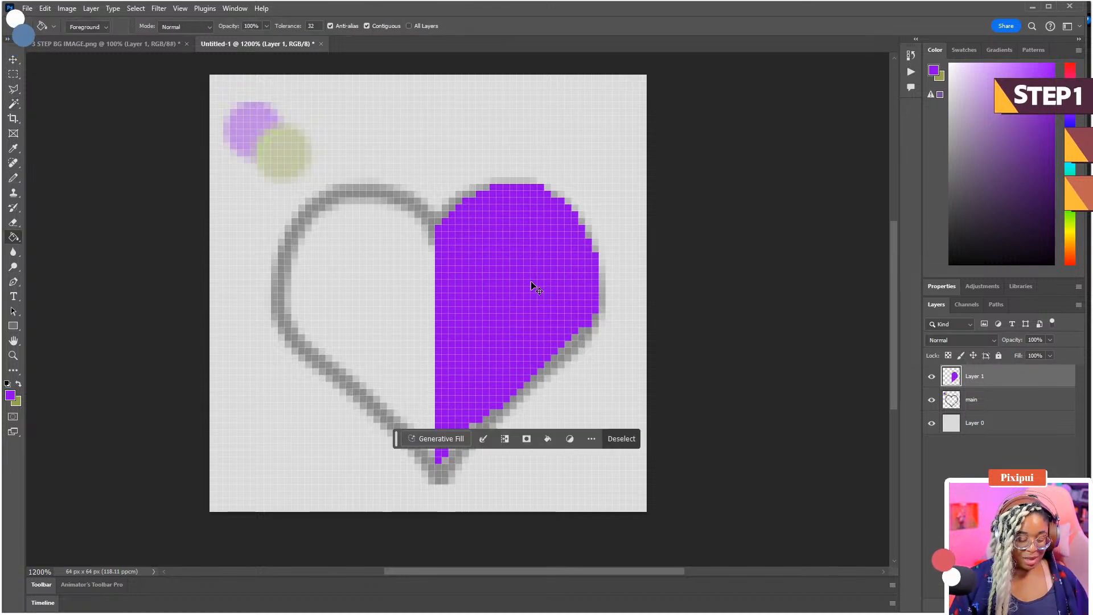
pyautogui.hotkey('ctrl', 'd')
pyautogui.scroll(-2, 531, 285)
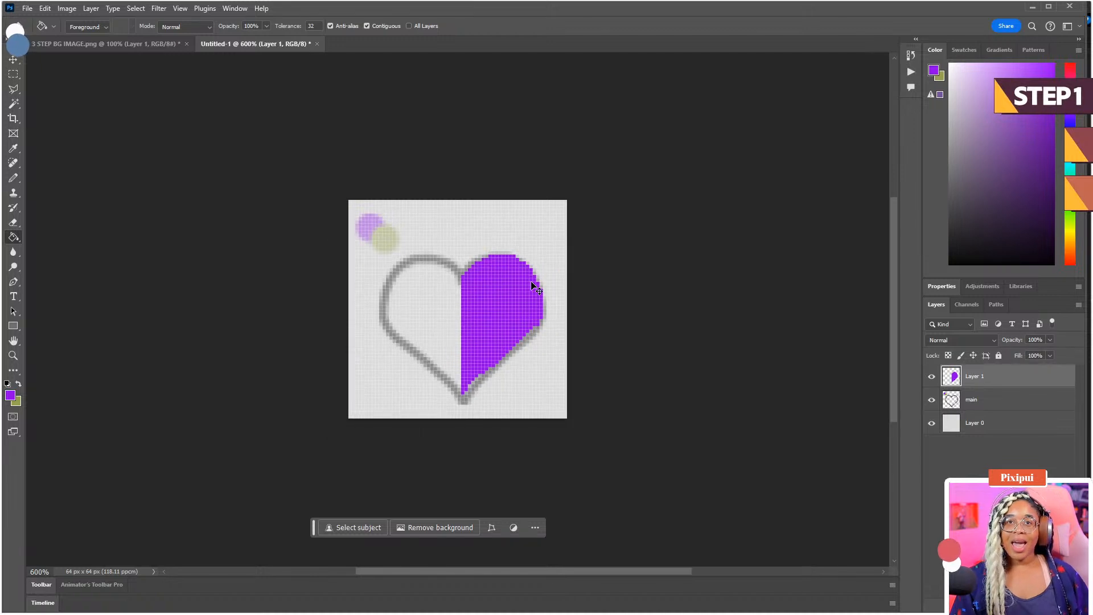
pyautogui.scroll(-2, 532, 284)
pyautogui.scroll(2, 532, 285)
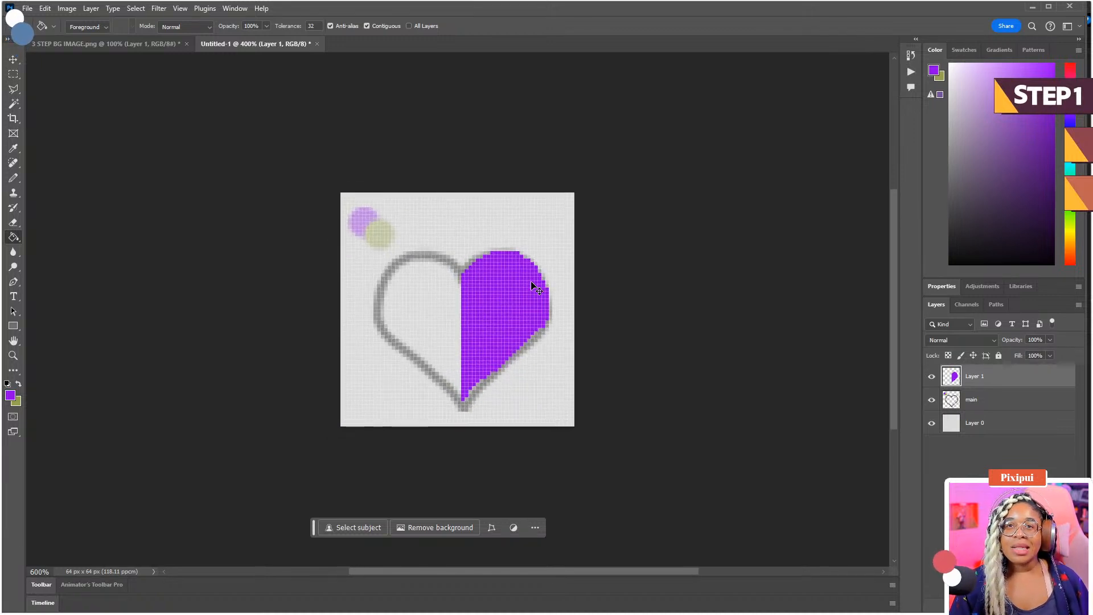
pyautogui.scroll(2, 531, 287)
# - Clean up the lower diagonal edge of the purple half heart with the Pencil and Eraser
pyautogui.press('b')
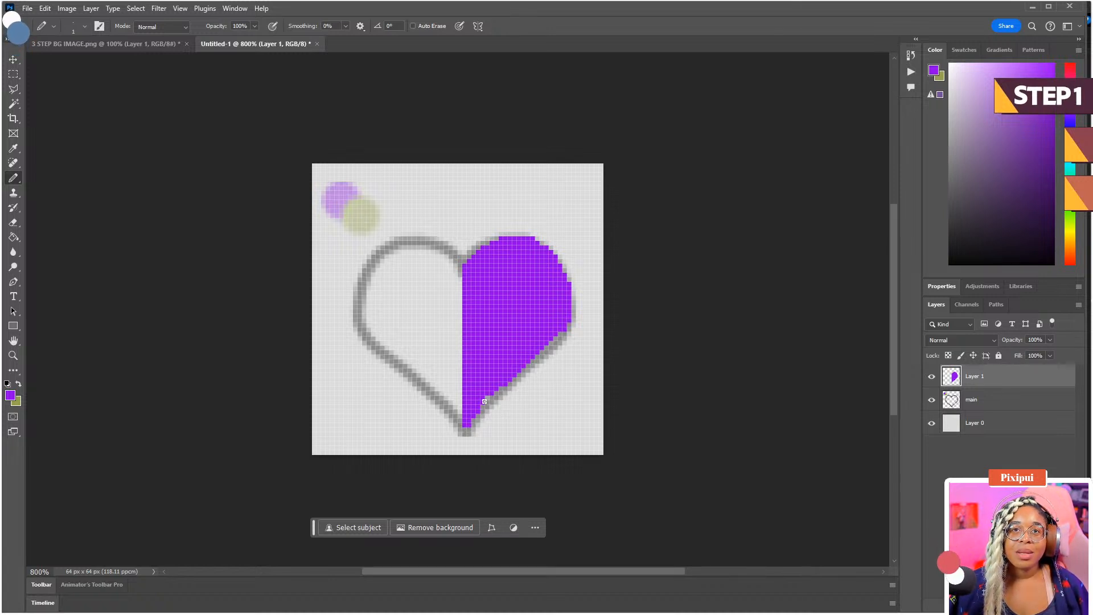
pyautogui.press('e')
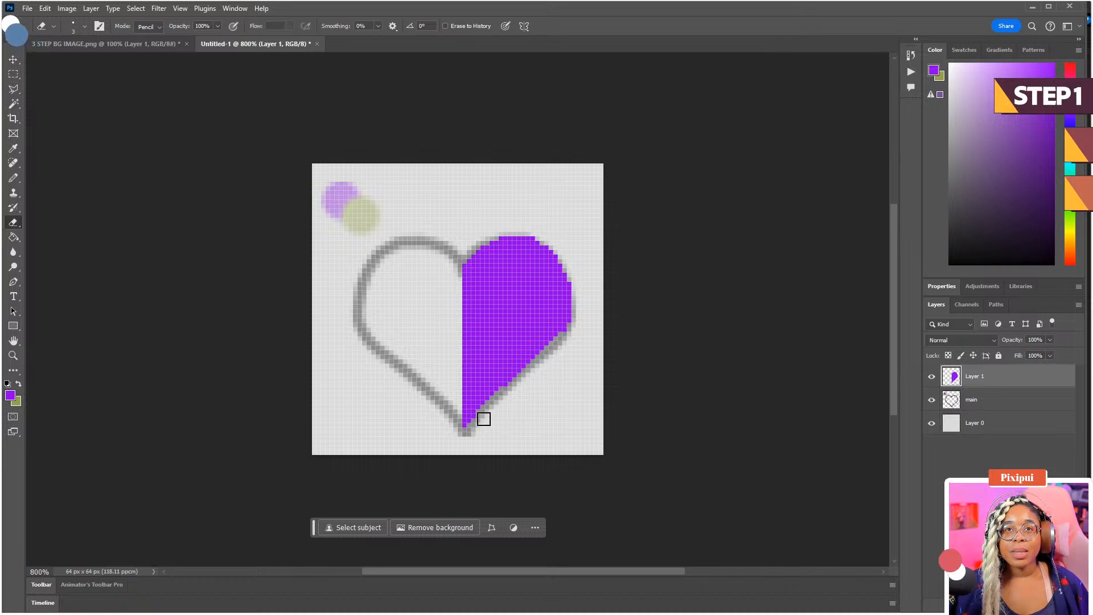
pyautogui.hotkey('ctrl', '-')
pyautogui.hotkey('ctrl', '-')
pyautogui.hotkey('ctrl', '-')
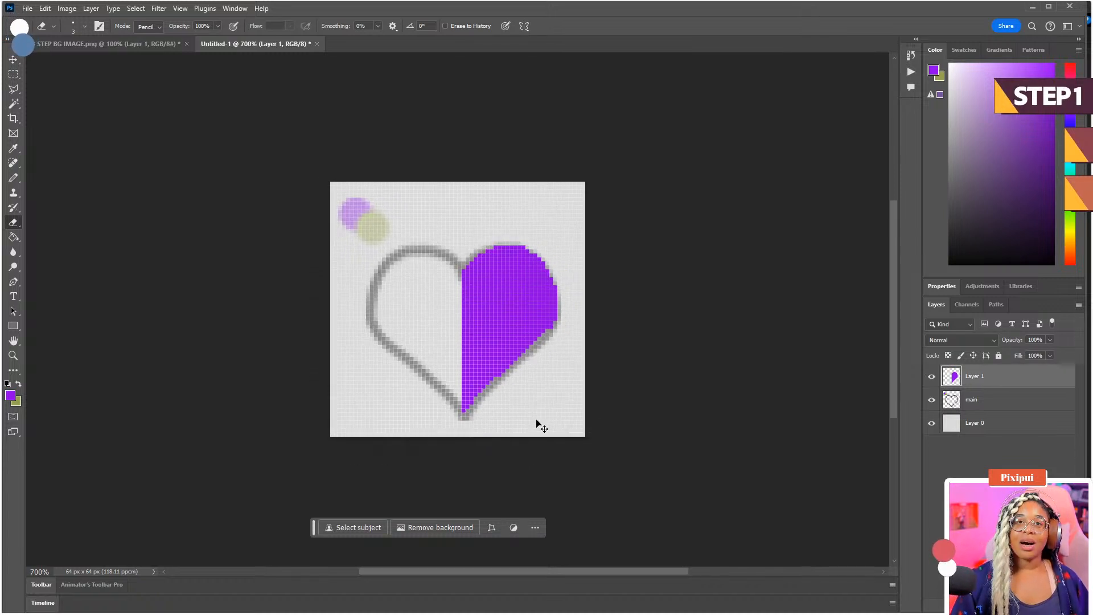
pyautogui.hotkey('ctrl', '+')
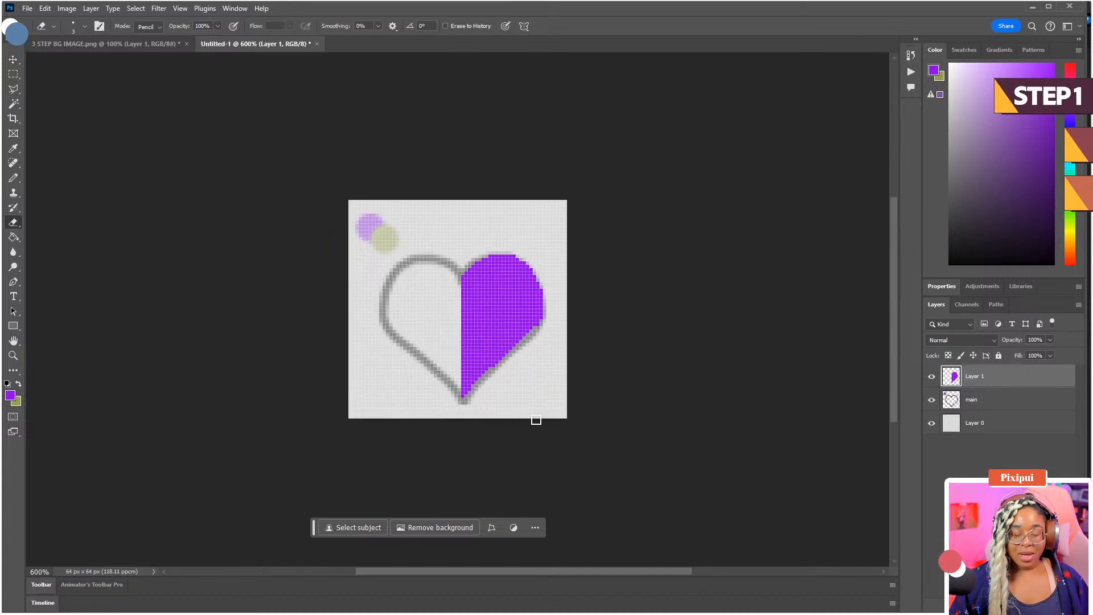
pyautogui.press('b')
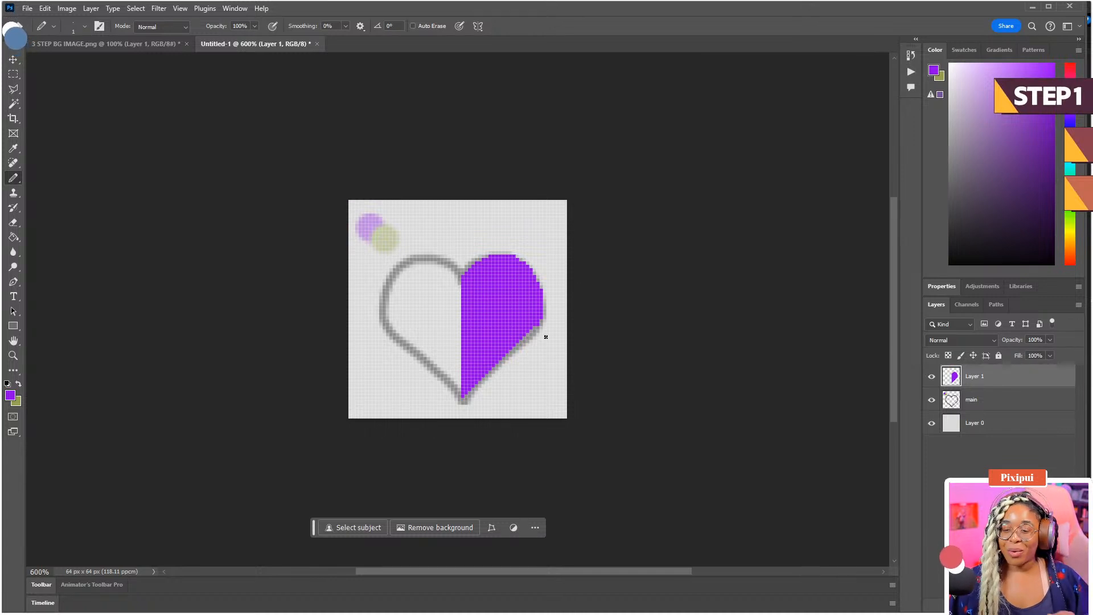
# - Hide the main layer, duplicate the half-heart layer, and flip the copy horizontally about its straight inner edge to complete the heart
pyautogui.click(930, 400)
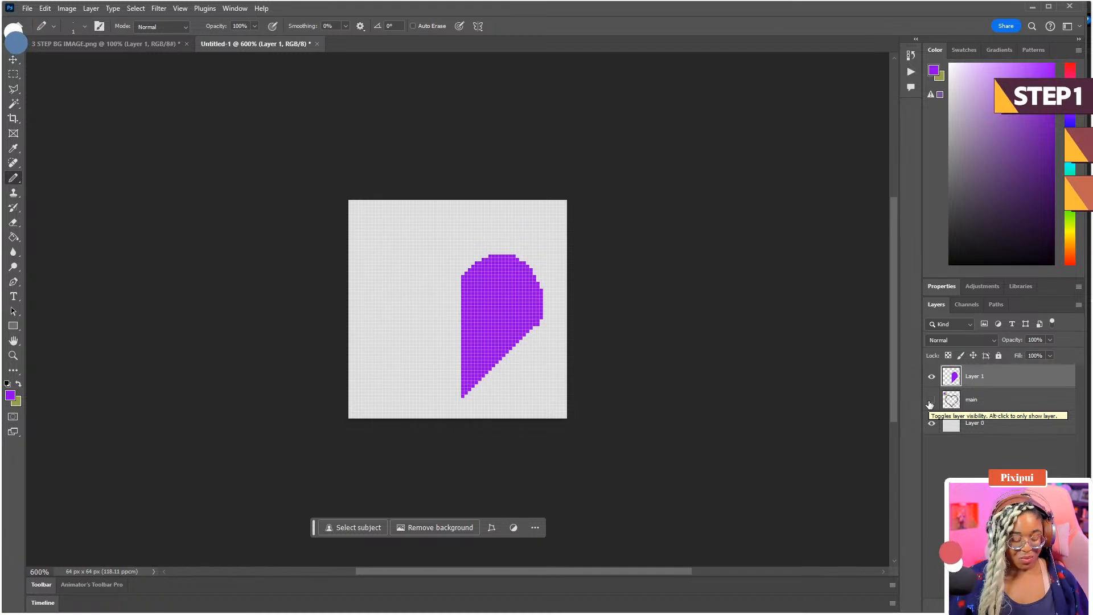
pyautogui.hotkey('ctrl', 'j')
pyautogui.hotkey('ctrl', 't')
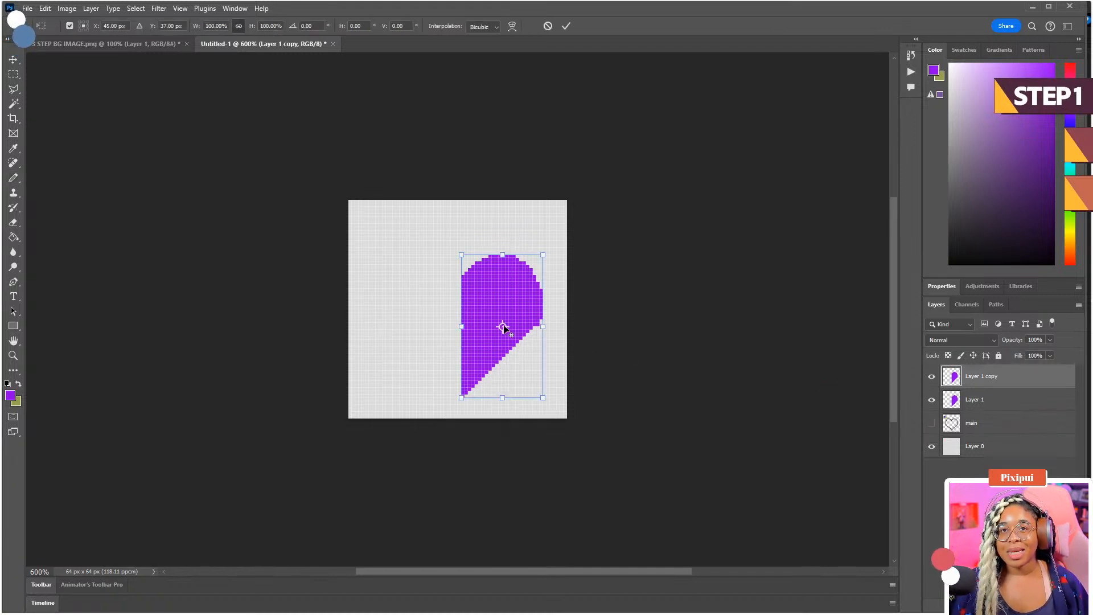
pyautogui.moveTo(503, 328); pyautogui.dragTo(461, 327)
pyautogui.click(462, 429)
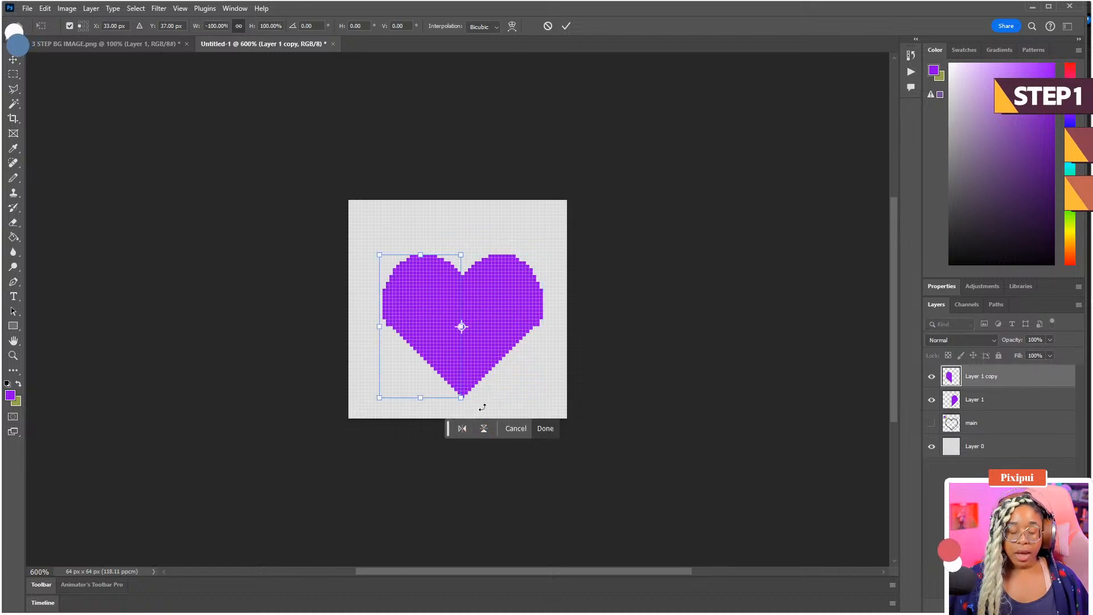
pyautogui.press('Return')
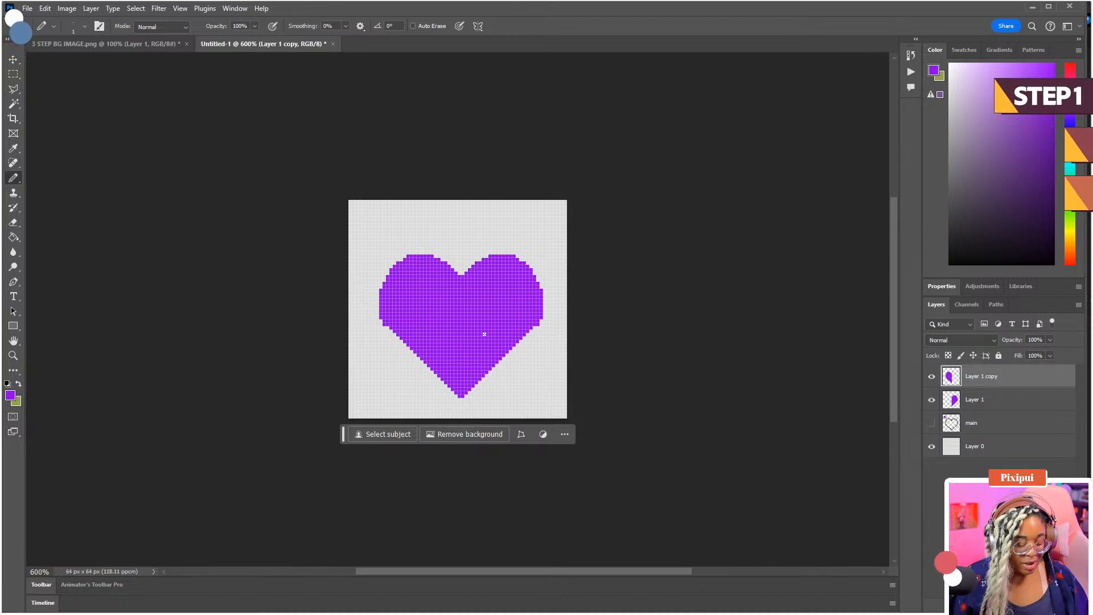
pyautogui.press('e')
pyautogui.moveTo(373, 270)
pyautogui.mouseDown()
pyautogui.moveTo(399, 291)
pyautogui.moveTo(414, 258)
pyautogui.moveTo(405, 282)
pyautogui.moveTo(379, 276)
pyautogui.moveTo(409, 267)
pyautogui.moveTo(387, 276)
pyautogui.moveTo(419, 291)
pyautogui.moveTo(387, 298)
pyautogui.moveTo(425, 286)
pyautogui.mouseUp()
pyautogui.press('b')
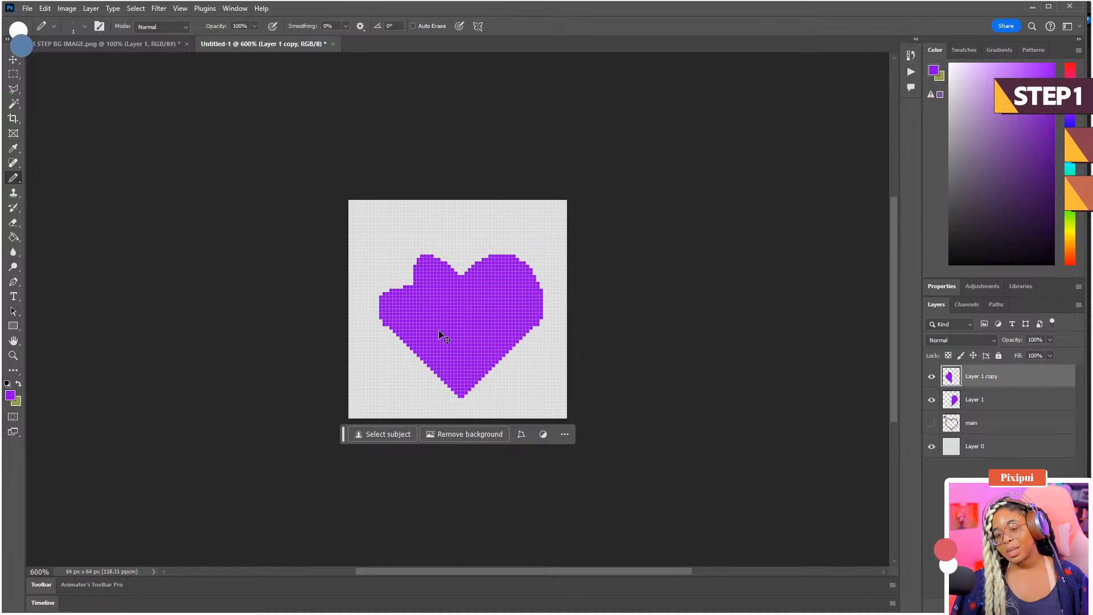
pyautogui.hotkey('ctrl', 'z')
pyautogui.hotkey('ctrl', 'z')
pyautogui.hotkey('ctrl', 'z')
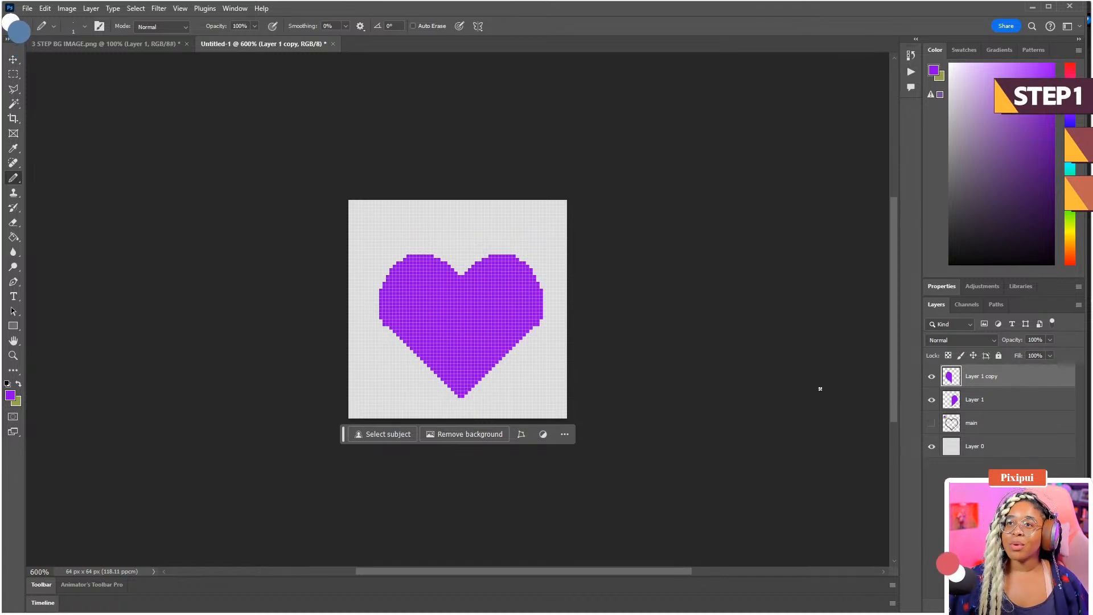
# - Merge the two half-heart layers into one and rename the merged layer Heart Base
pyautogui.keyDown('shift'); pyautogui.click(982, 403); pyautogui.keyUp('shift')
pyautogui.hotkey('ctrl', 'e')
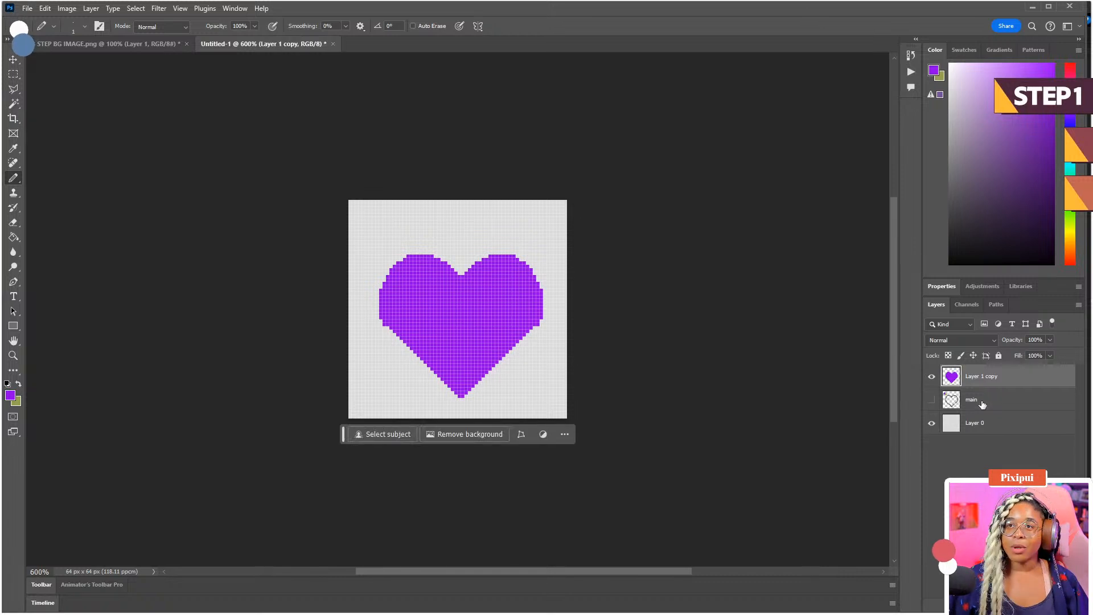
pyautogui.doubleClick(979, 376)
pyautogui.write('H')
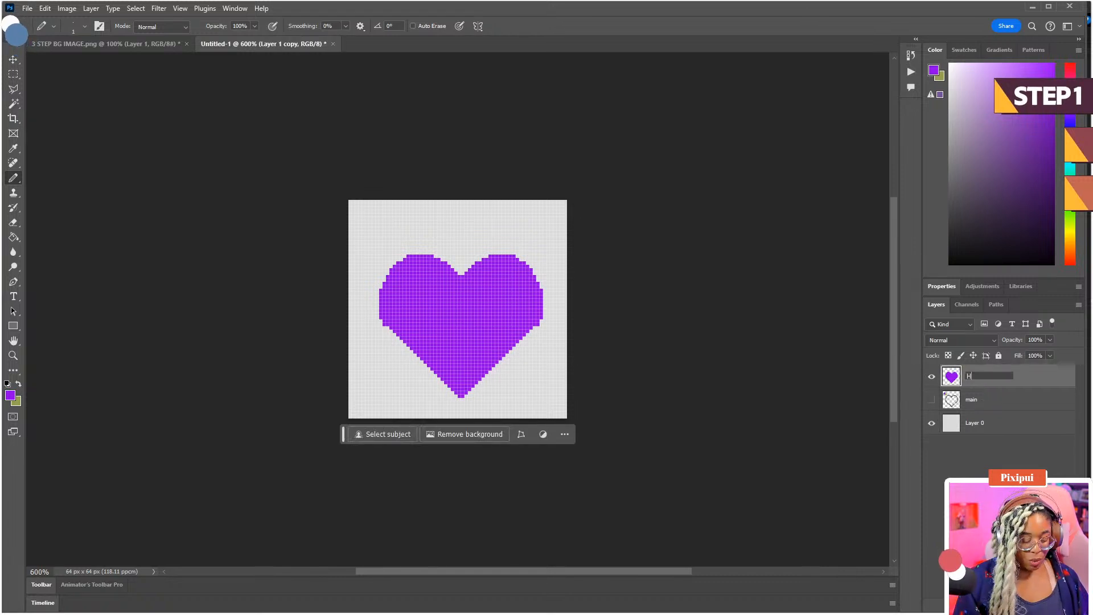
pyautogui.write('eart Base')
pyautogui.press('Return')
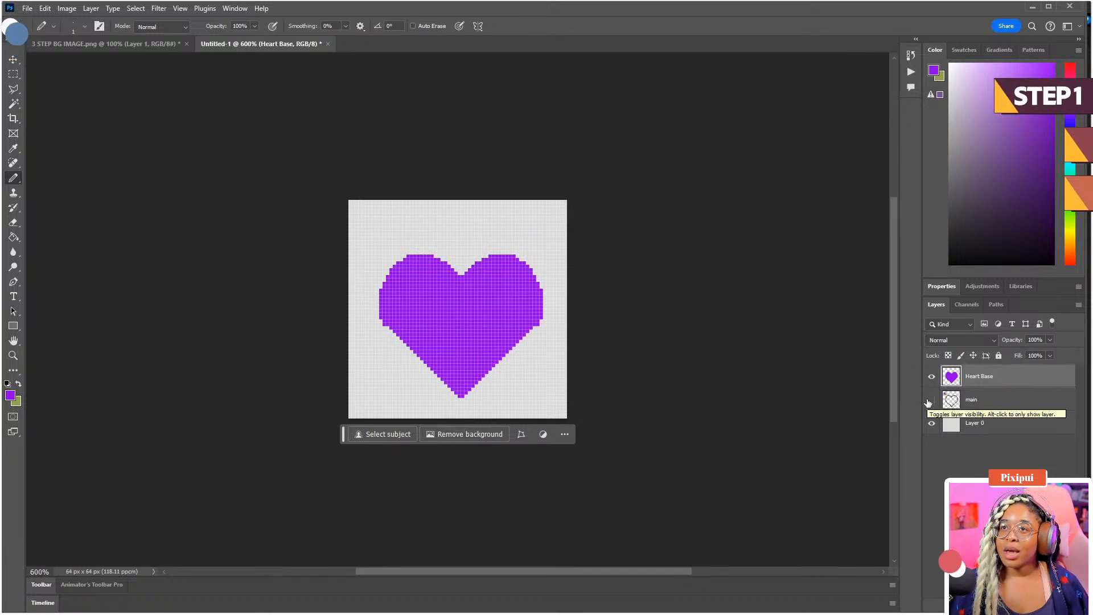
# - Show the main sketch layer again and restore its opacity to 100%
pyautogui.click(929, 403)
pyautogui.click(977, 400)
pyautogui.moveTo(1050, 340); pyautogui.dragTo(1058, 358)
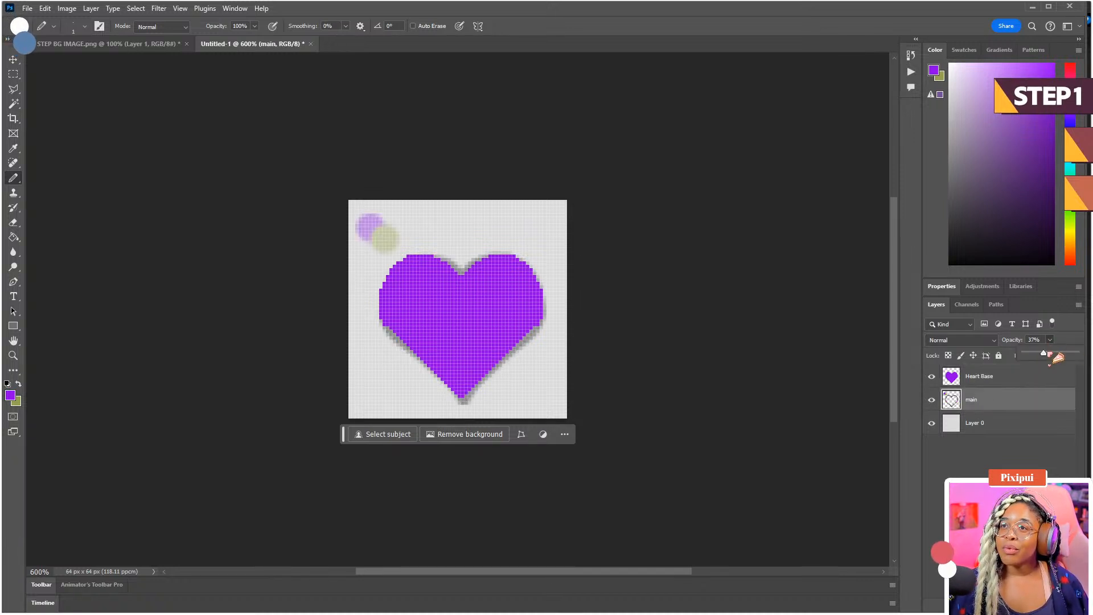
pyautogui.hotkey('ctrl', 'z')
# - Sample the olive-green swatch of the sketch as the foreground color and hide the main layer
pyautogui.press('i')
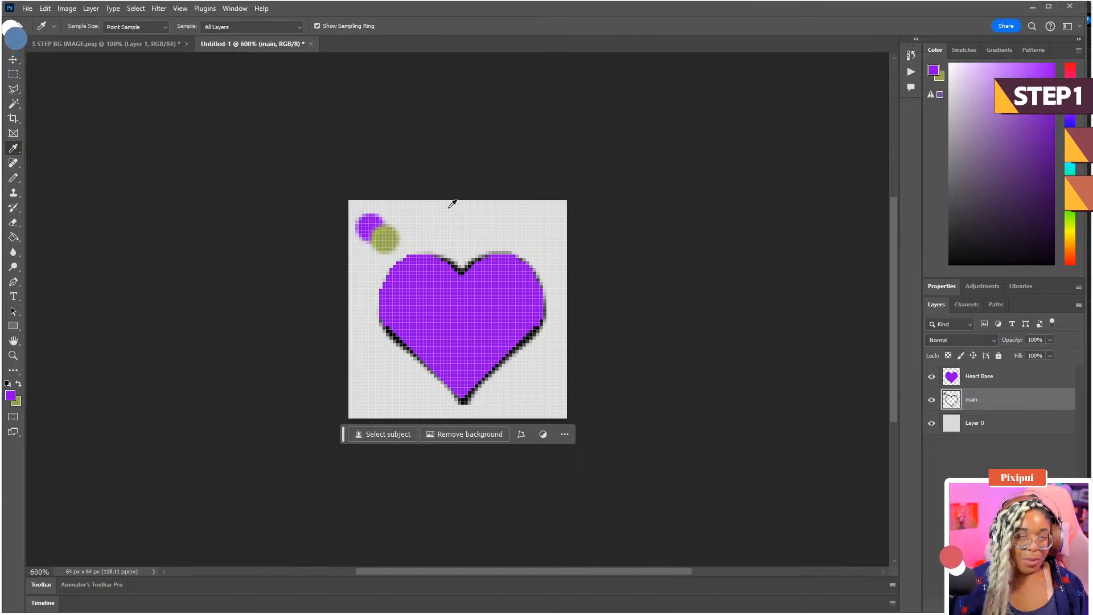
pyautogui.click(387, 237)
pyautogui.click(931, 400)
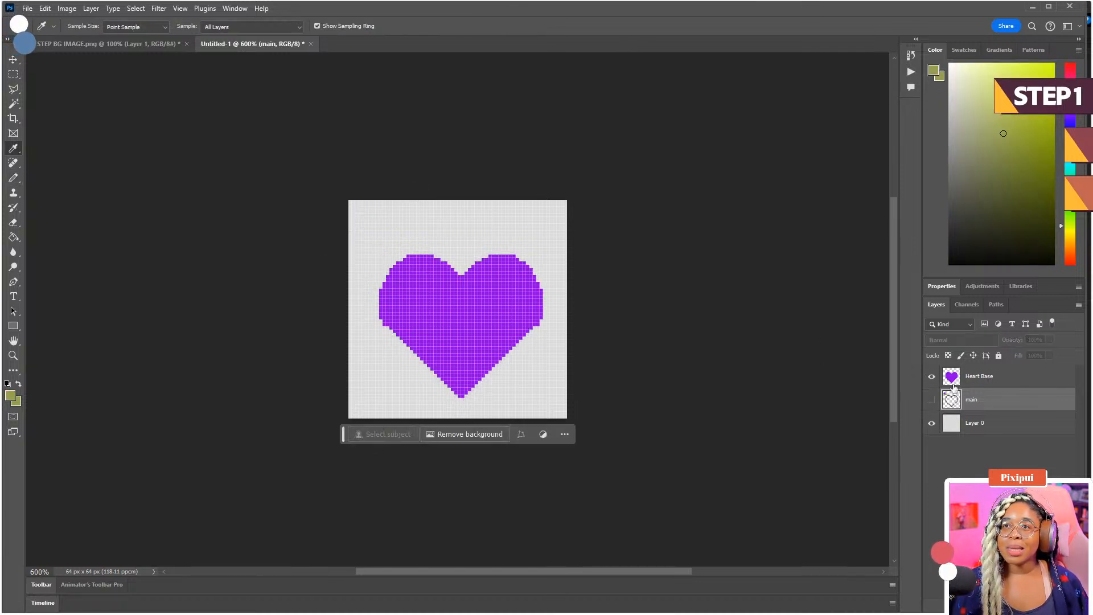
# - On the Heart Base layer, draw a curved olive-green highlight inside the upper edge of the heart's left lobe with the Pencil
pyautogui.click(975, 377)
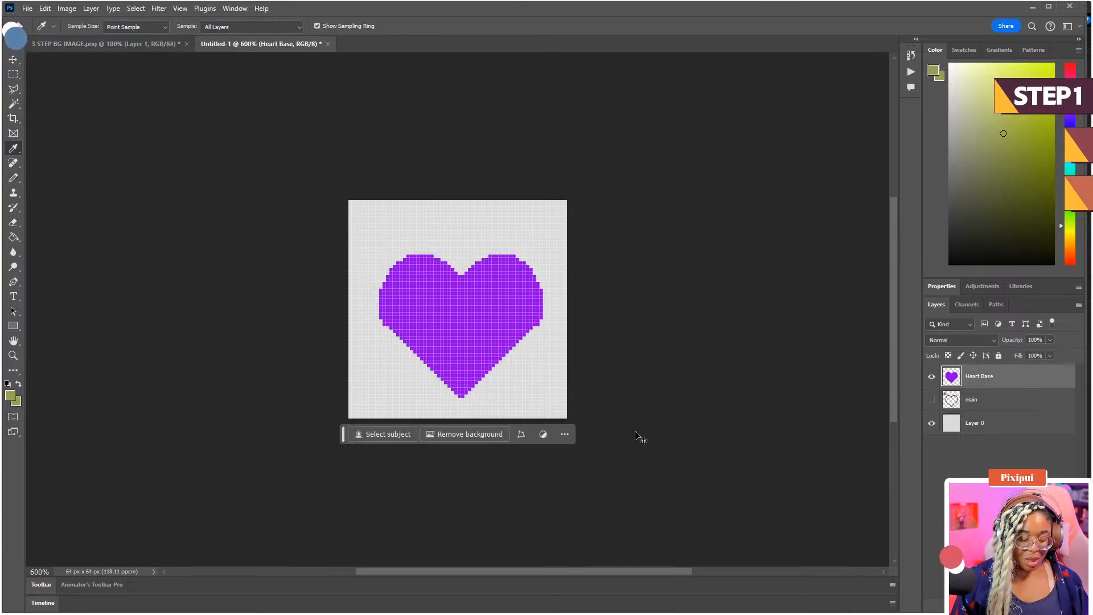
pyautogui.hotkey('ctrl', '+')
pyautogui.hotkey('ctrl', '+')
pyautogui.press('b')
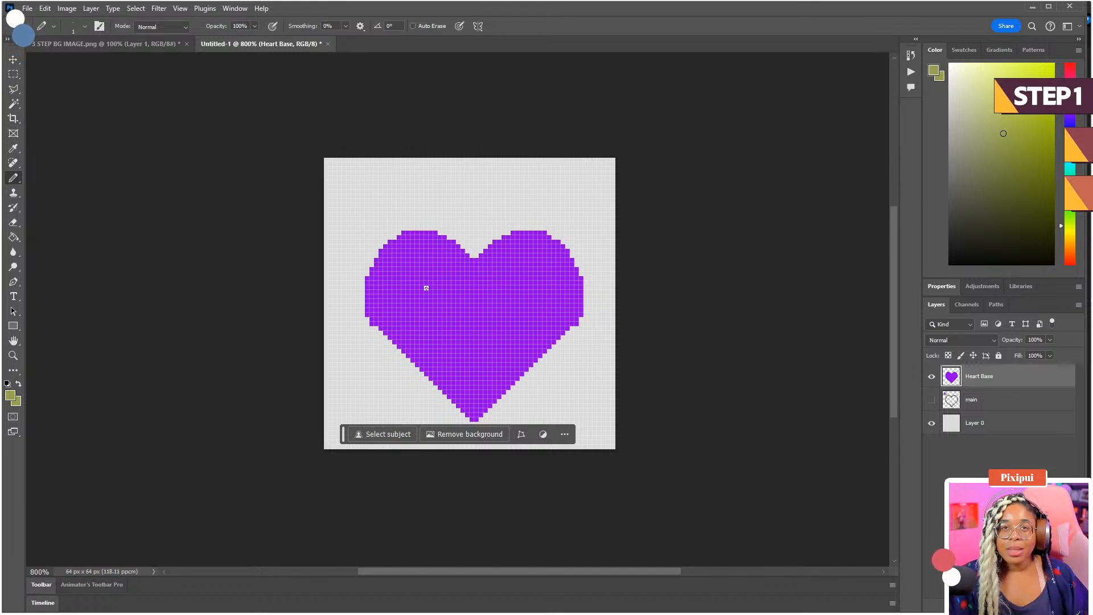
pyautogui.moveTo(394, 268); pyautogui.dragTo(435, 249)
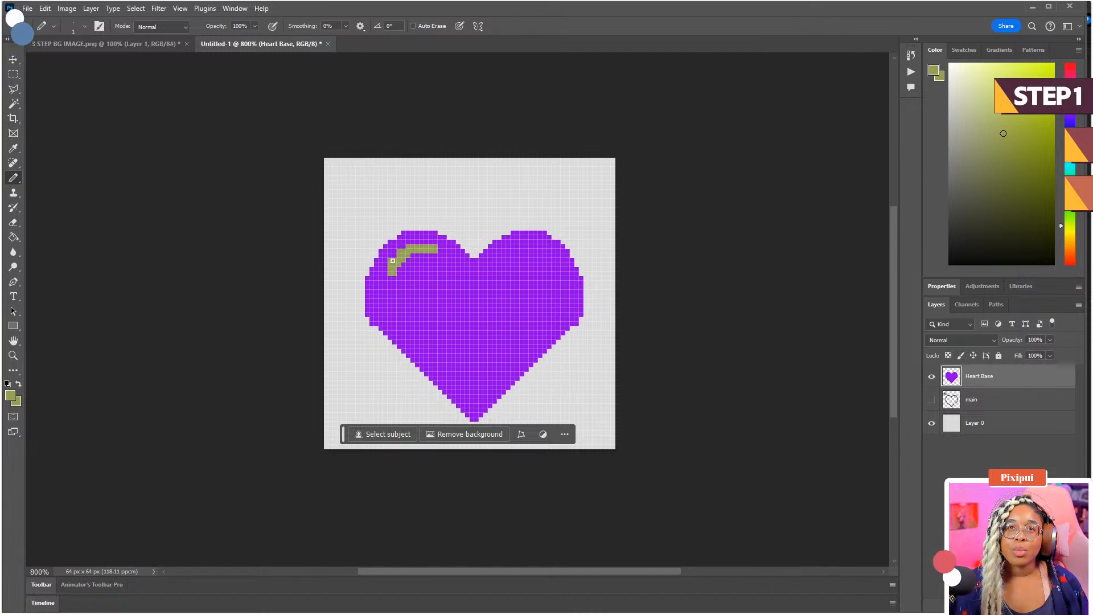
# - Sample the heart's purple and taper both ends of the olive highlight by painting over its edge pixels with the Pencil
pyautogui.press('i')
pyautogui.click(446, 285)
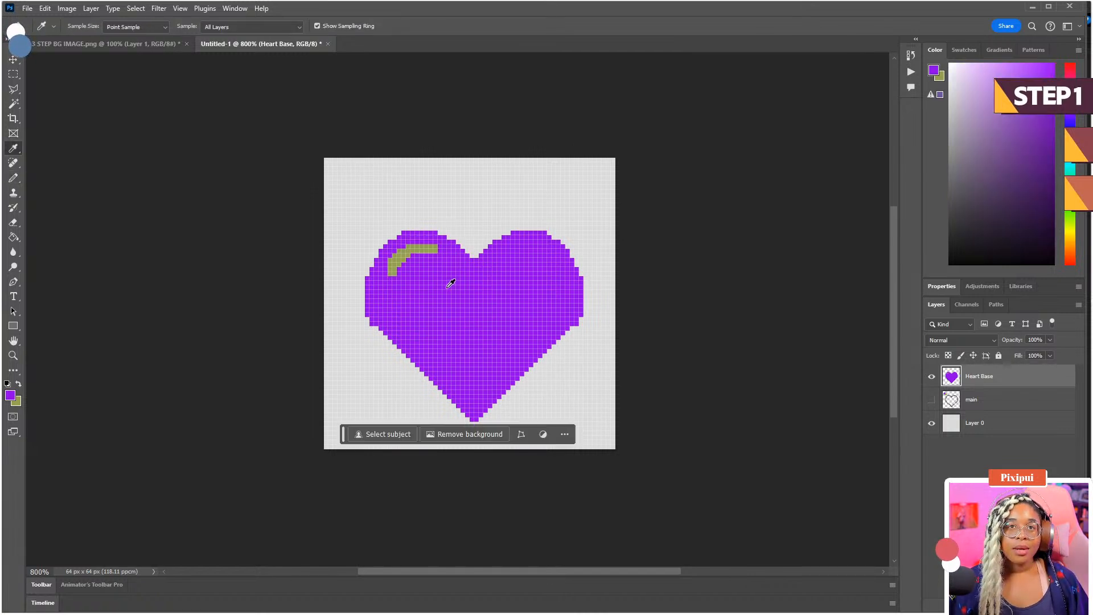
pyautogui.press('b')
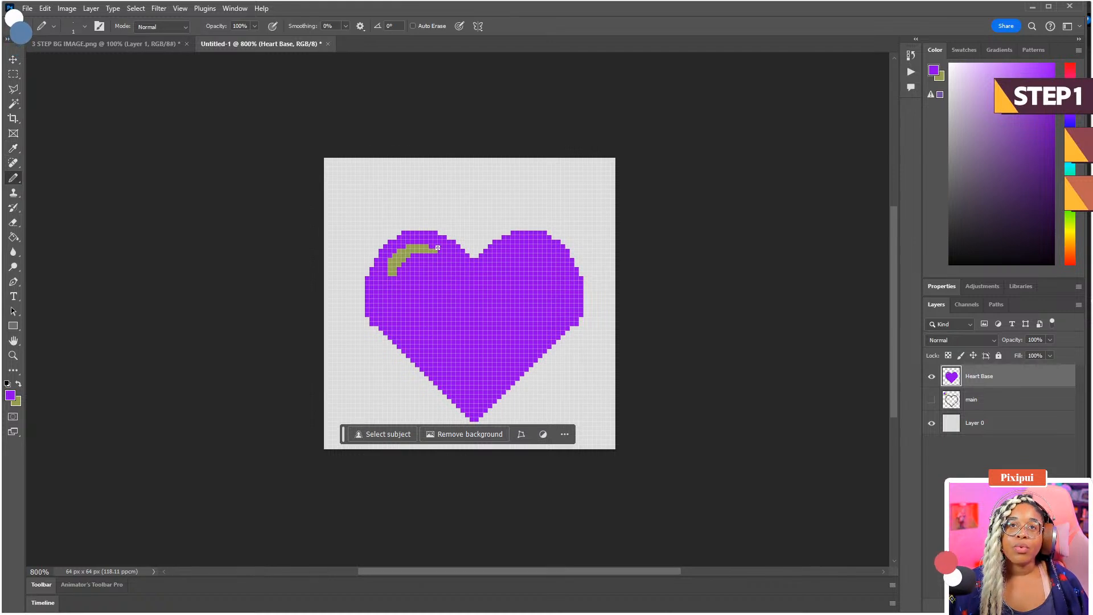
pyautogui.click(430, 248)
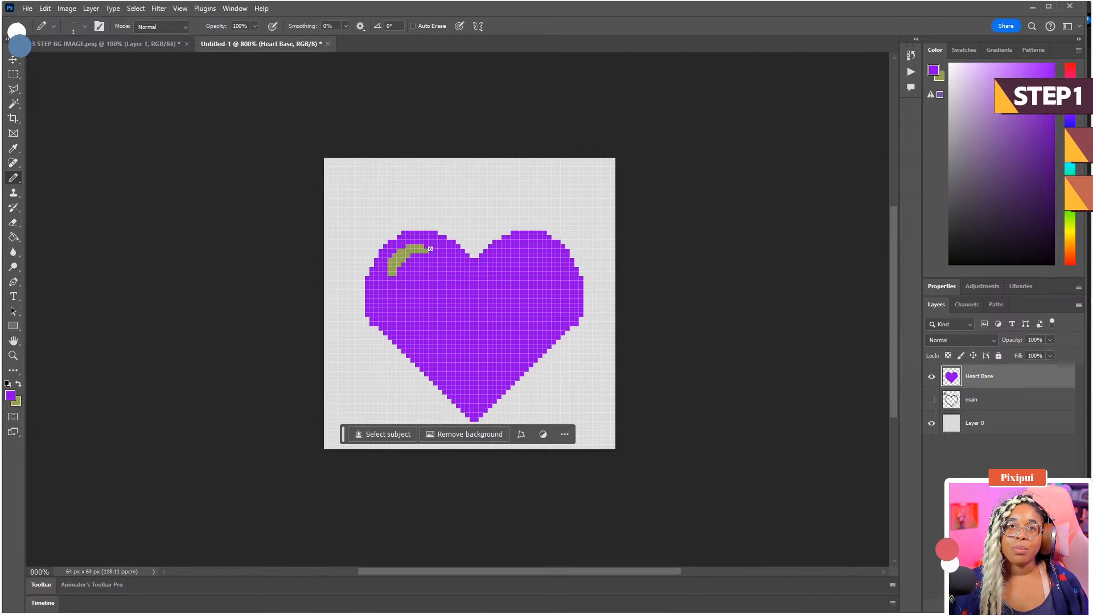
pyautogui.scroll(2, 479, 329)
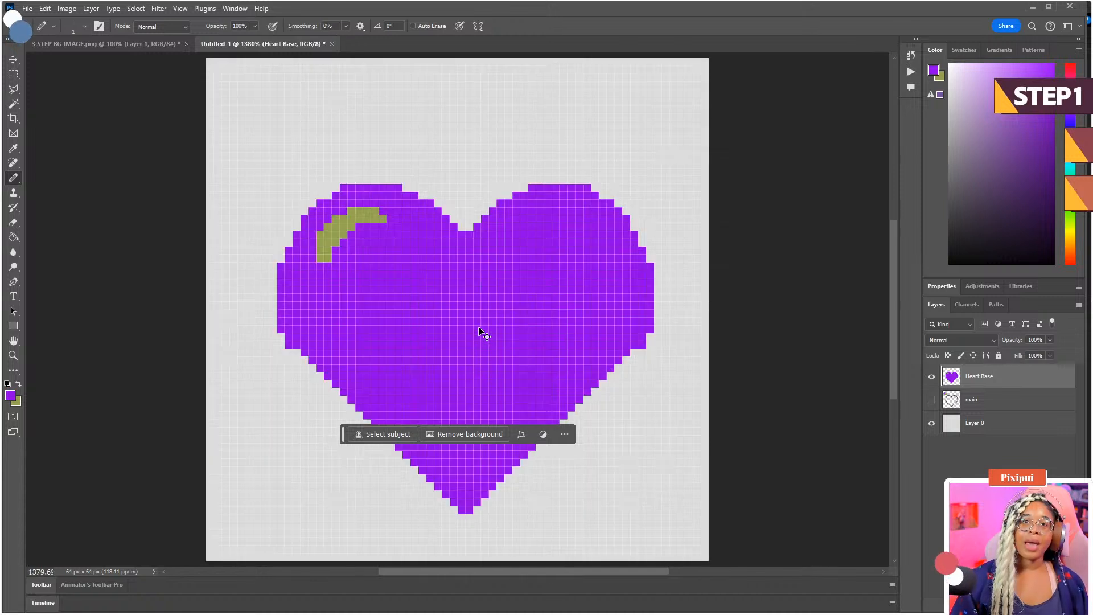
pyautogui.scroll(-4, 479, 329)
pyautogui.scroll(-1, 479, 330)
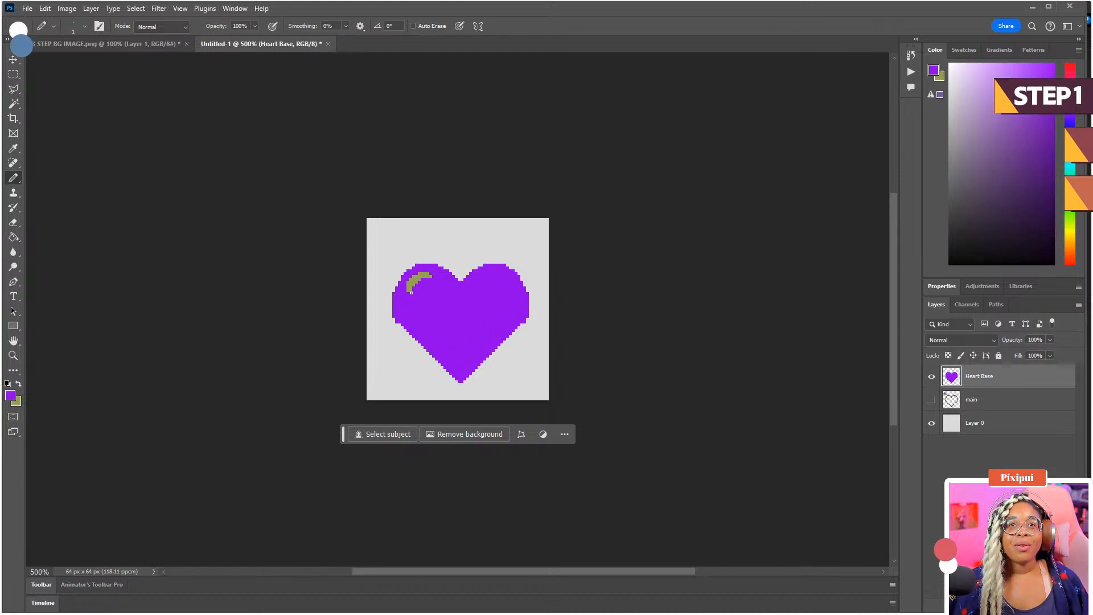
pyautogui.press('x')
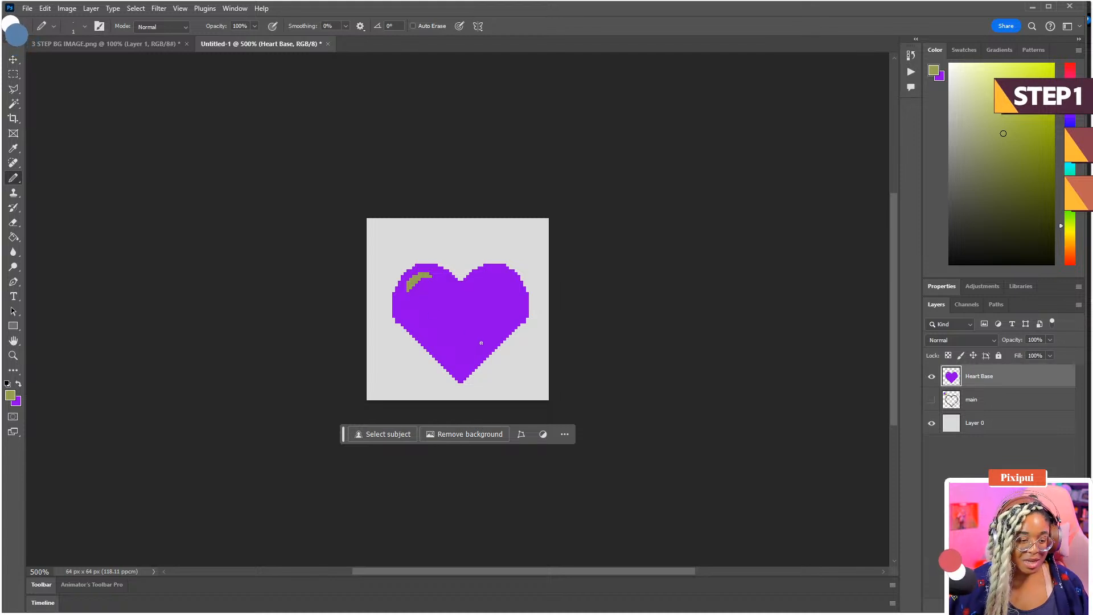
pyautogui.press('x')
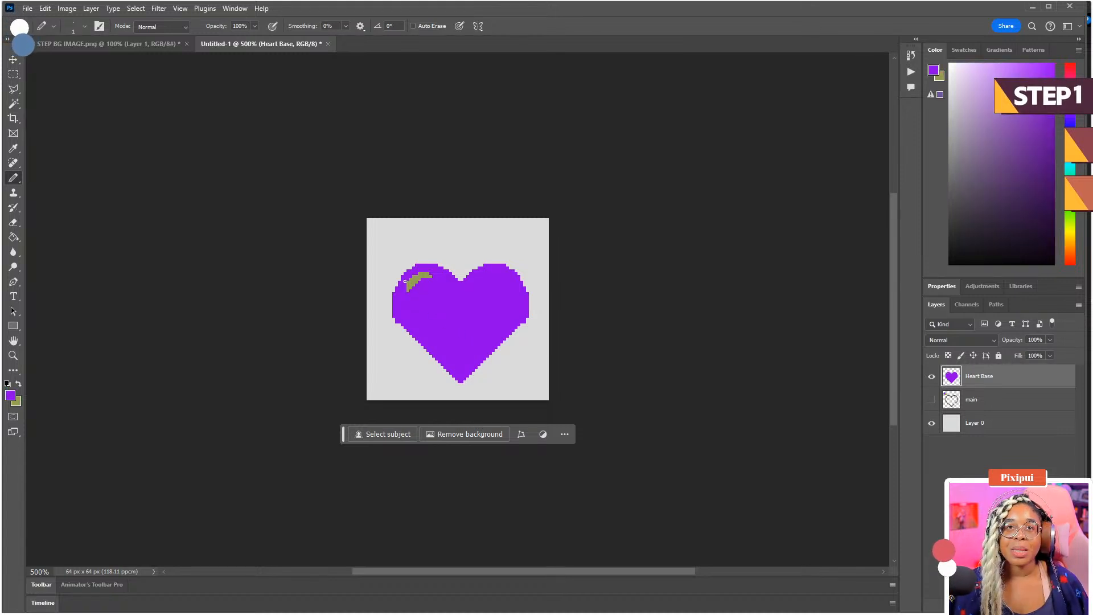
pyautogui.moveTo(565, 327); pyautogui.dragTo(571, 317)
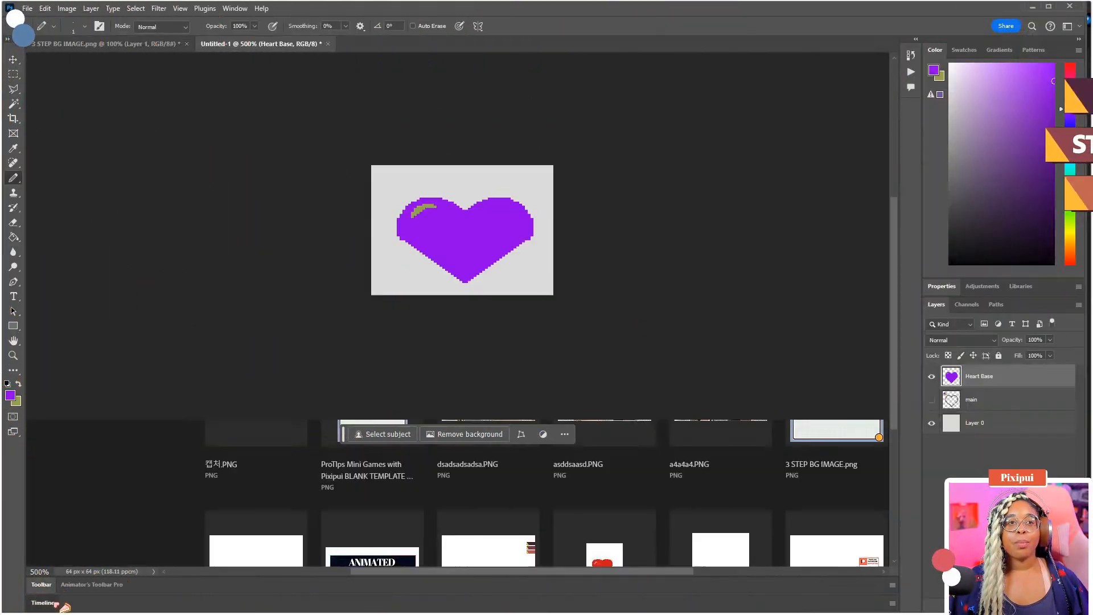
# - Display the Timeline and keep Create Video Timeline as the timeline type
pyautogui.click(236, 8)
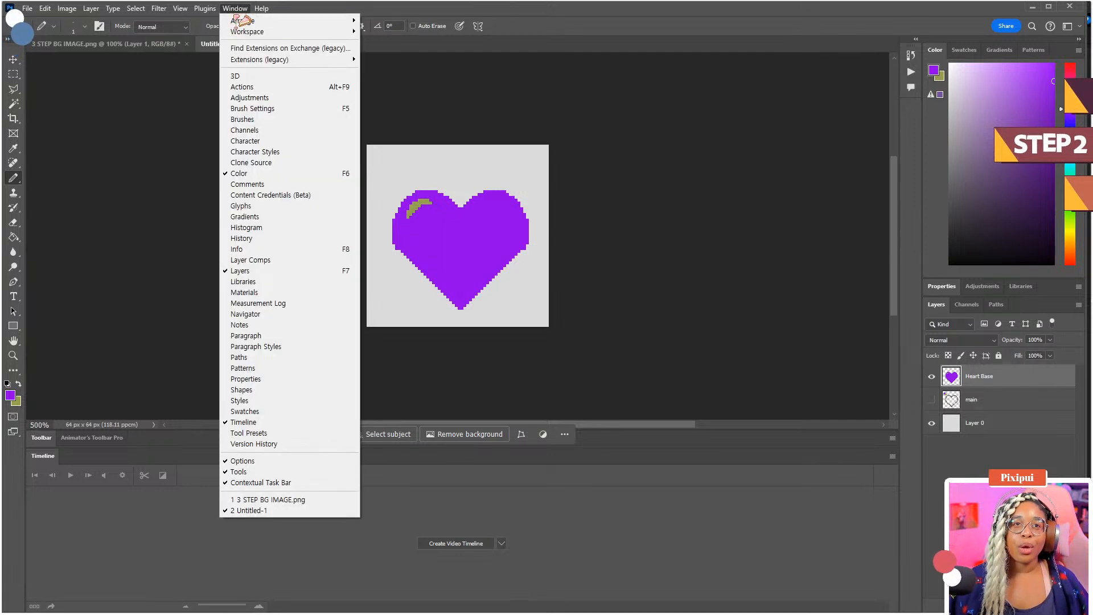
pyautogui.click(523, 549)
pyautogui.click(502, 544)
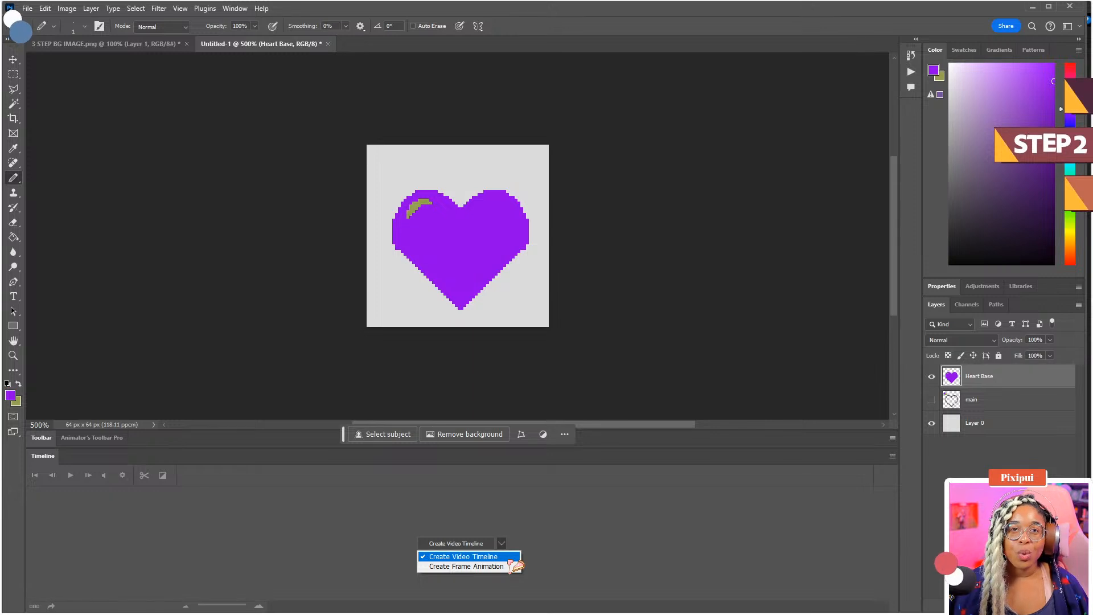
pyautogui.click(507, 561)
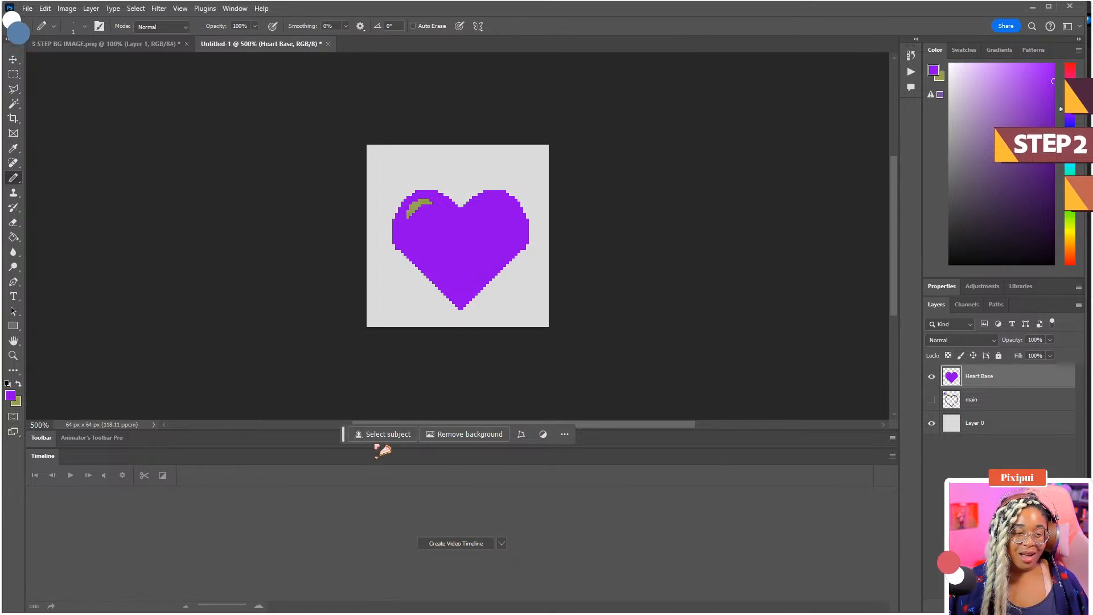
# - Create a video timeline from the document's layers and switch to the Move tool
pyautogui.click(476, 544)
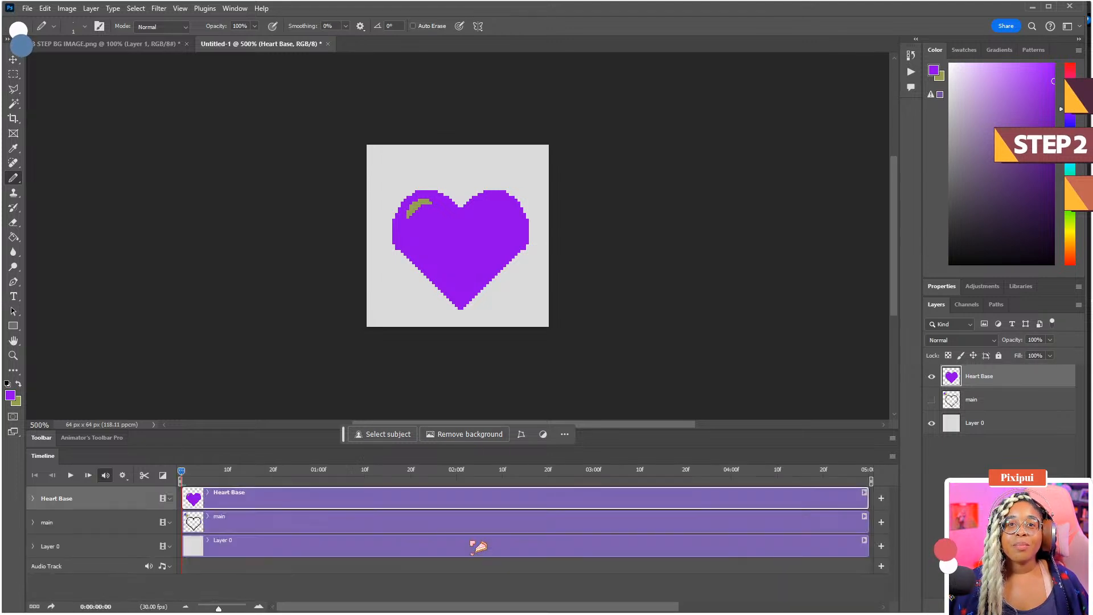
pyautogui.press('v')
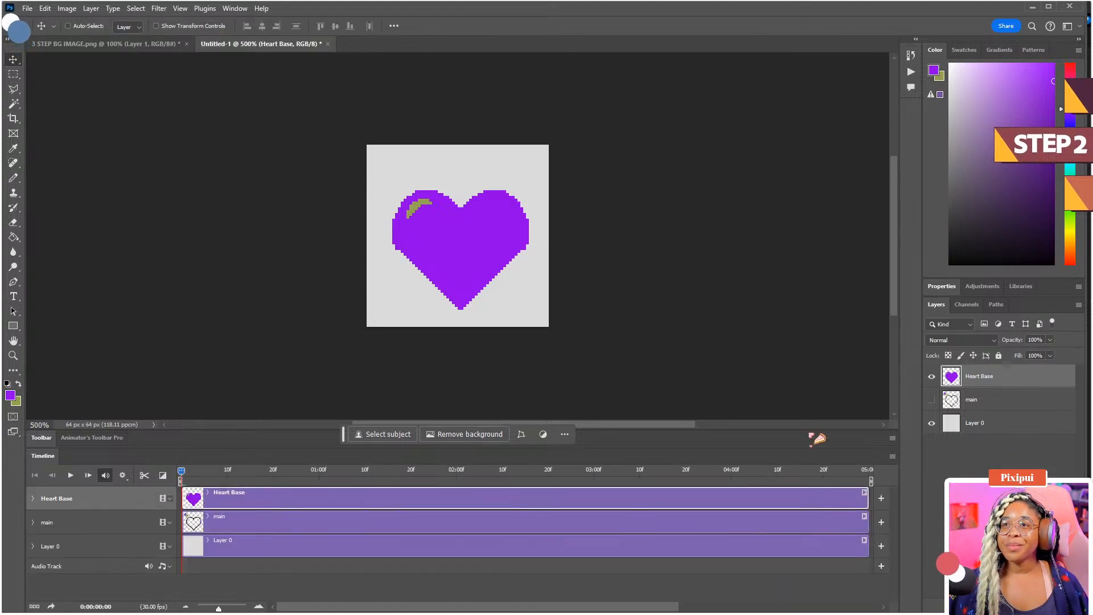
# - Delete the main layer and rename the gray Layer 0 as BG
pyautogui.click(990, 408)
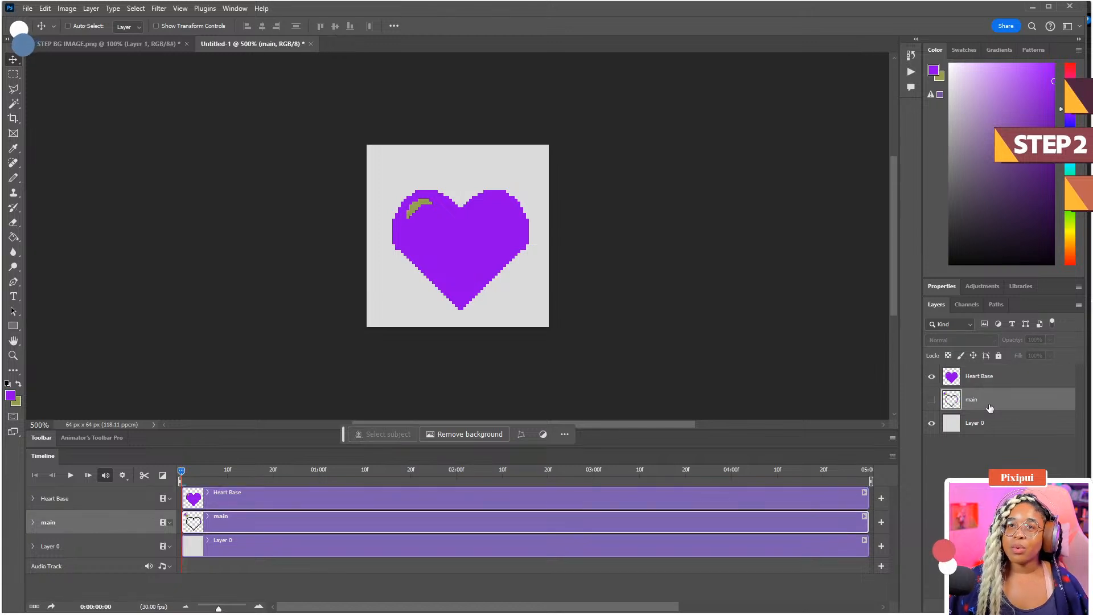
pyautogui.press('Delete')
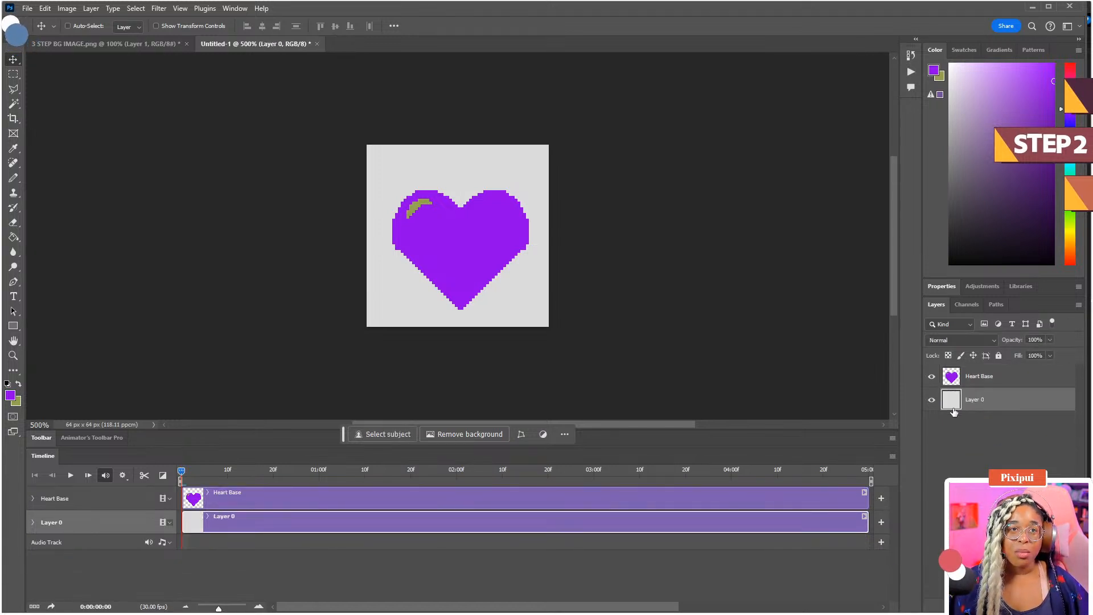
pyautogui.doubleClick(976, 401)
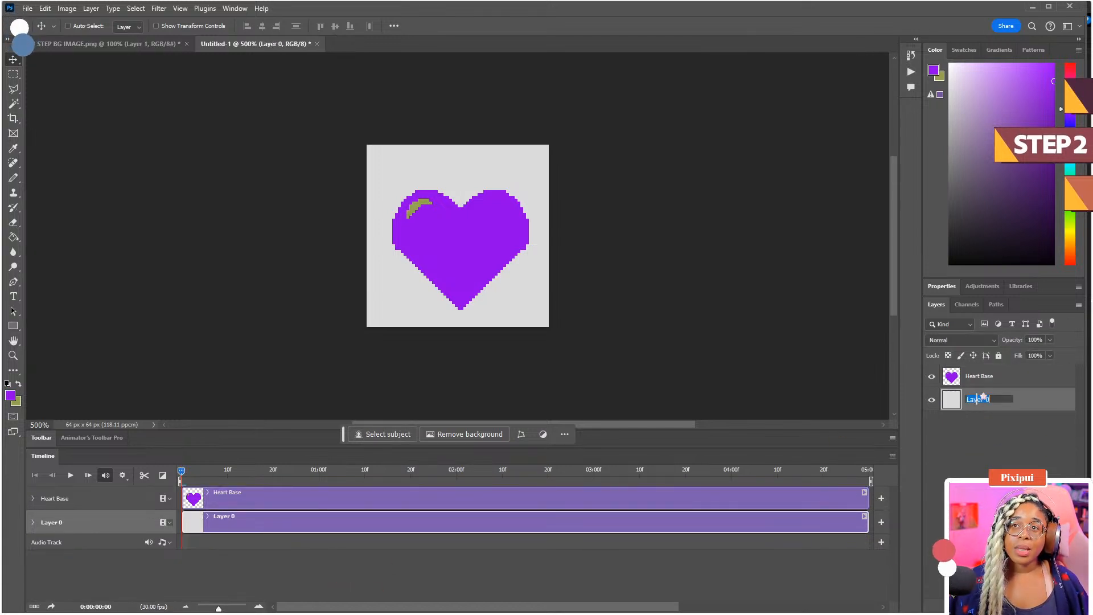
pyautogui.press('Return')
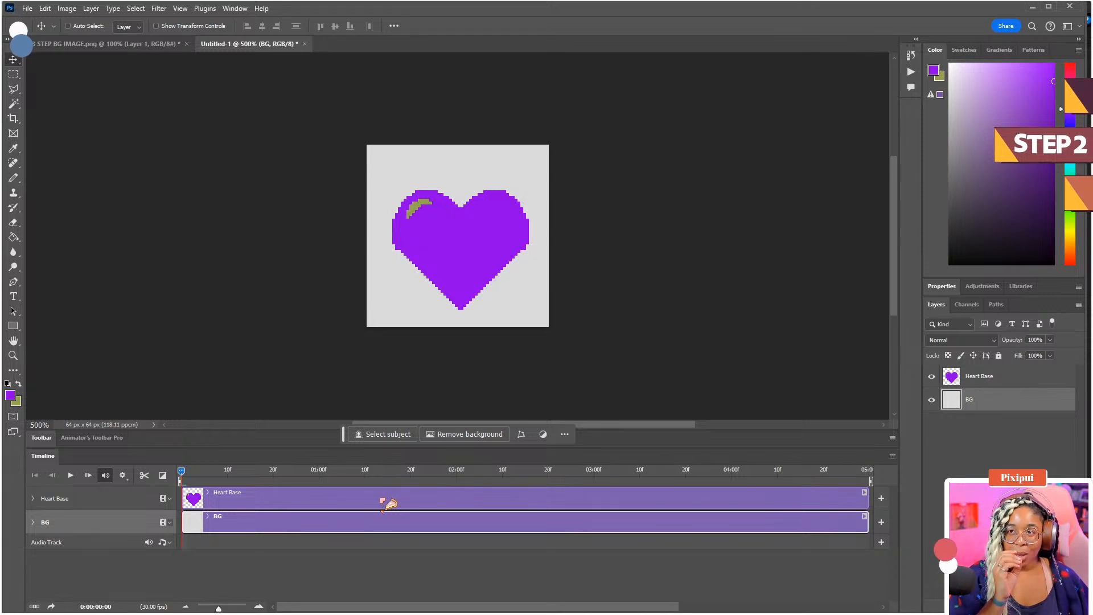
# - Expand the FrameBar Toolbar above the timeline and check the FrameBar plugin's entry
pyautogui.click(90, 438)
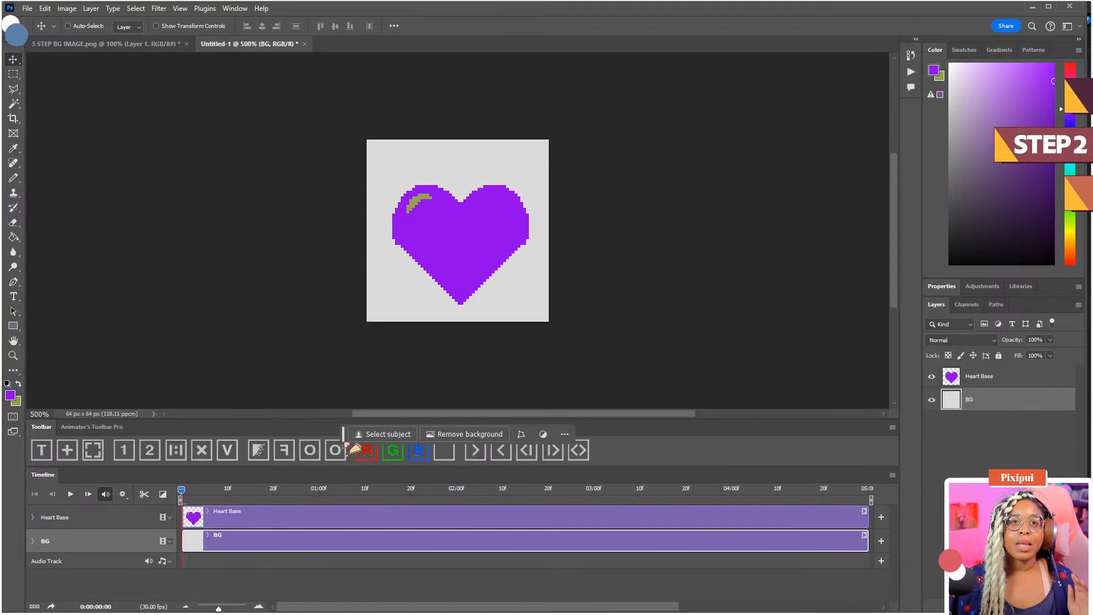
pyautogui.click(205, 8)
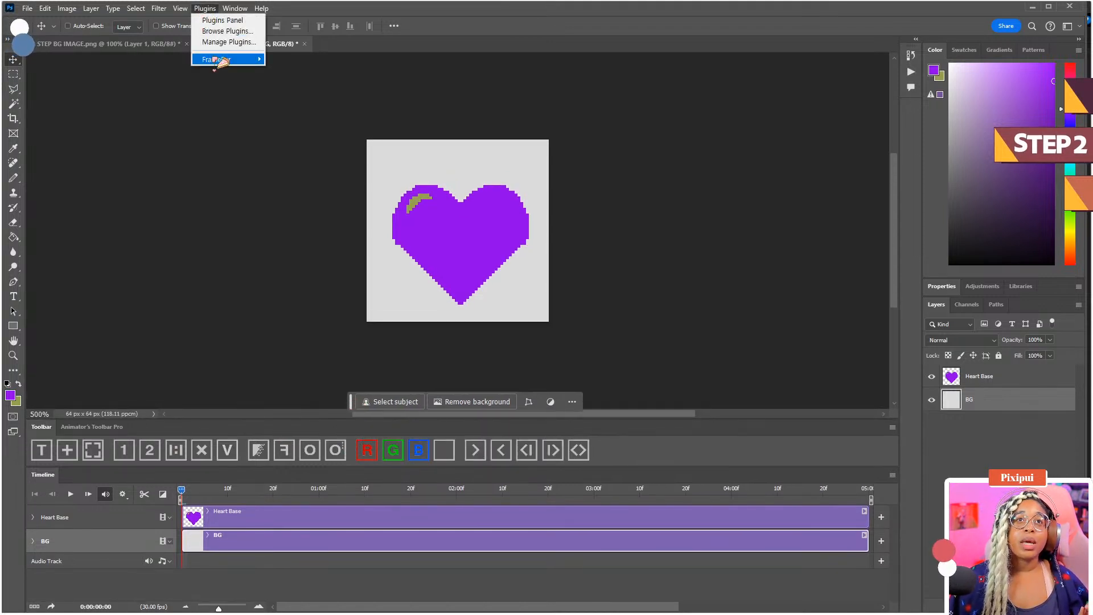
pyautogui.moveTo(228, 63)
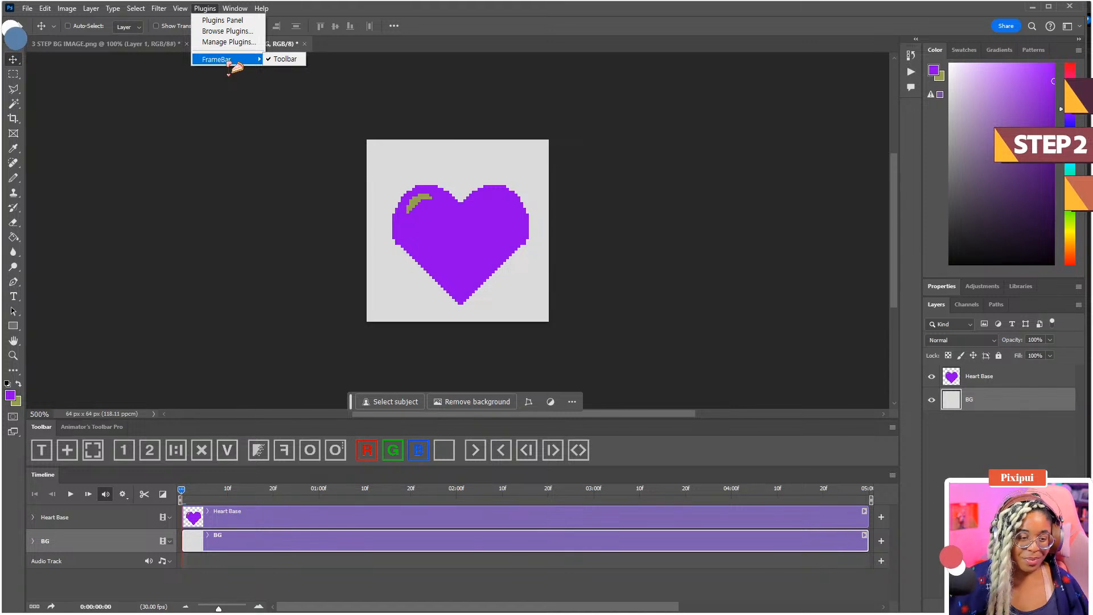
pyautogui.press('Escape')
pyautogui.press('Escape')
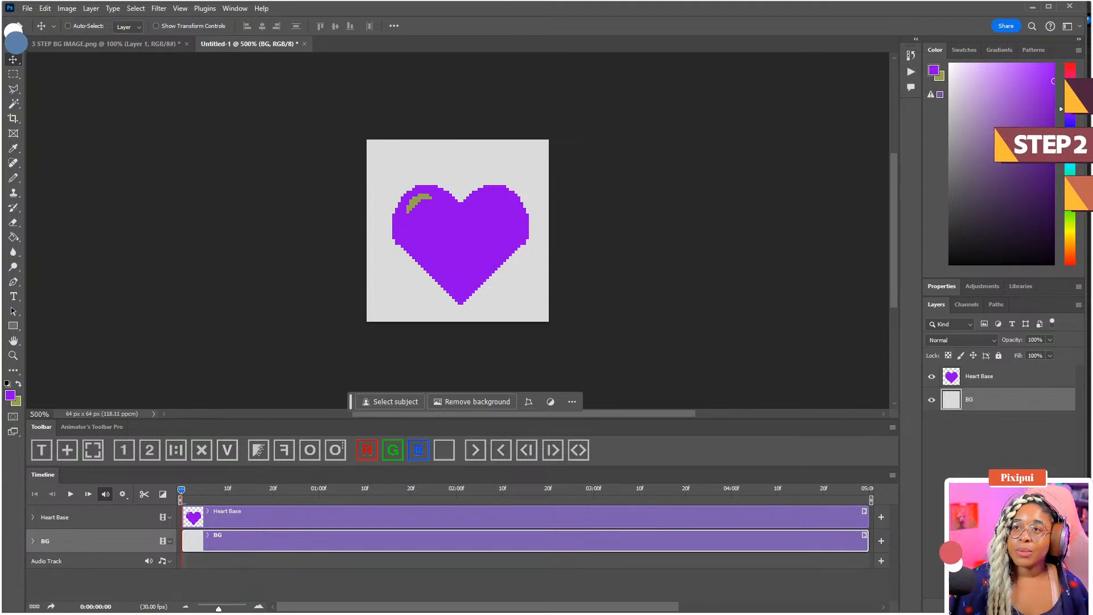
# - Add a new blank layer above BG and create a video group named Main R from its timeline track
pyautogui.hotkey('ctrl', 'shift', 'alt', 'n')
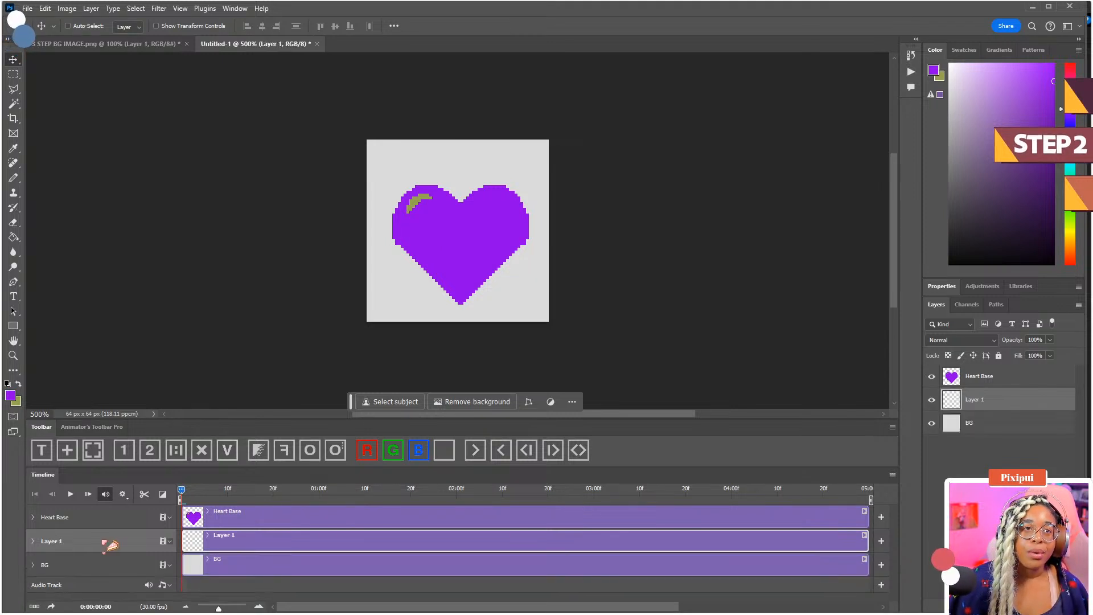
pyautogui.click(170, 542)
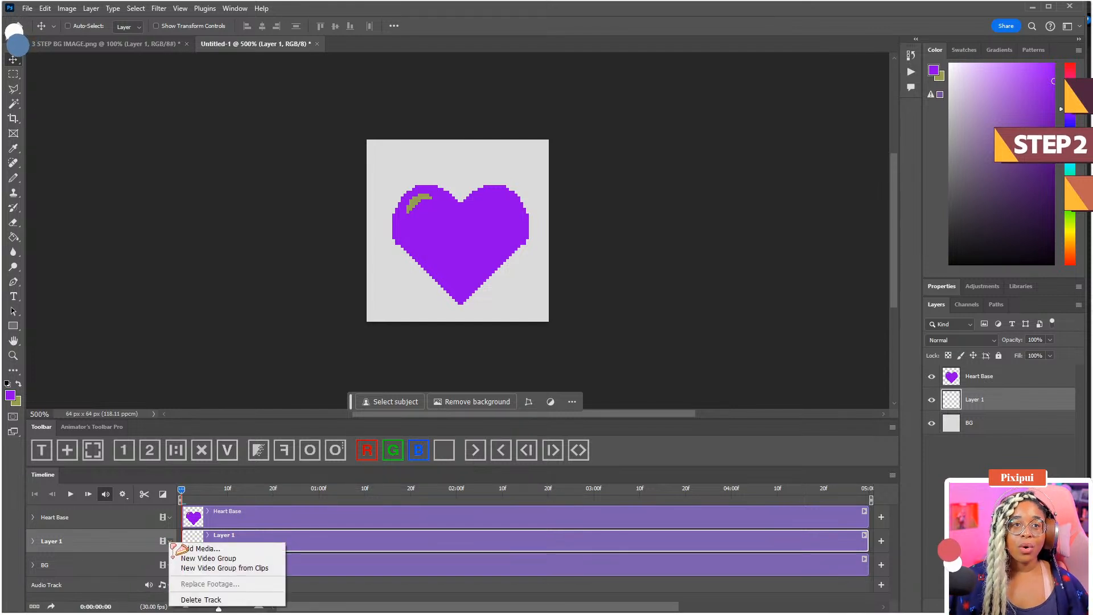
pyautogui.click(234, 559)
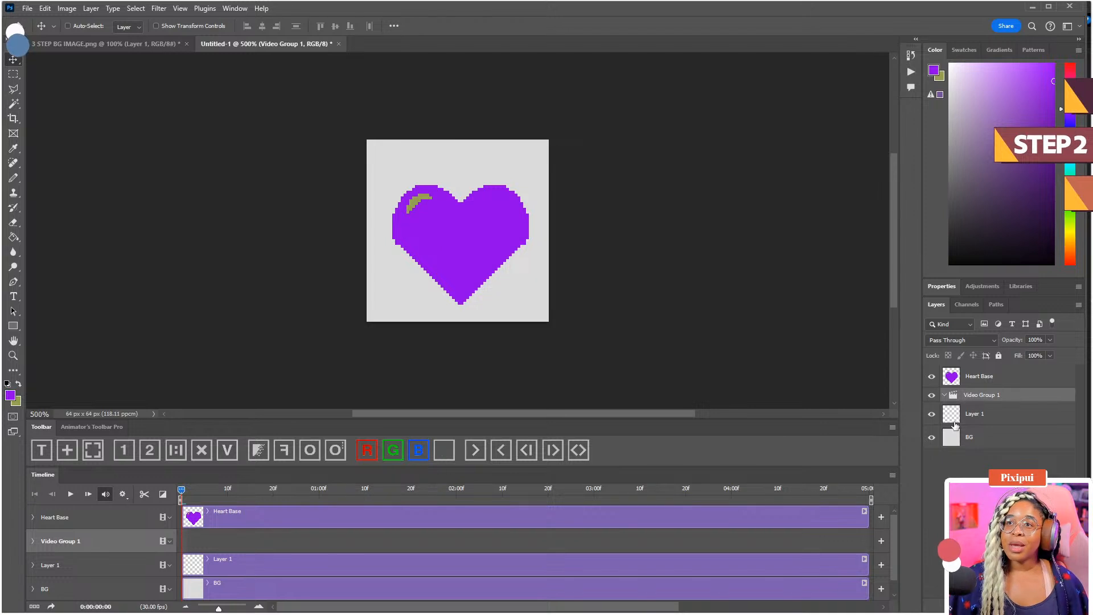
pyautogui.doubleClick(978, 397)
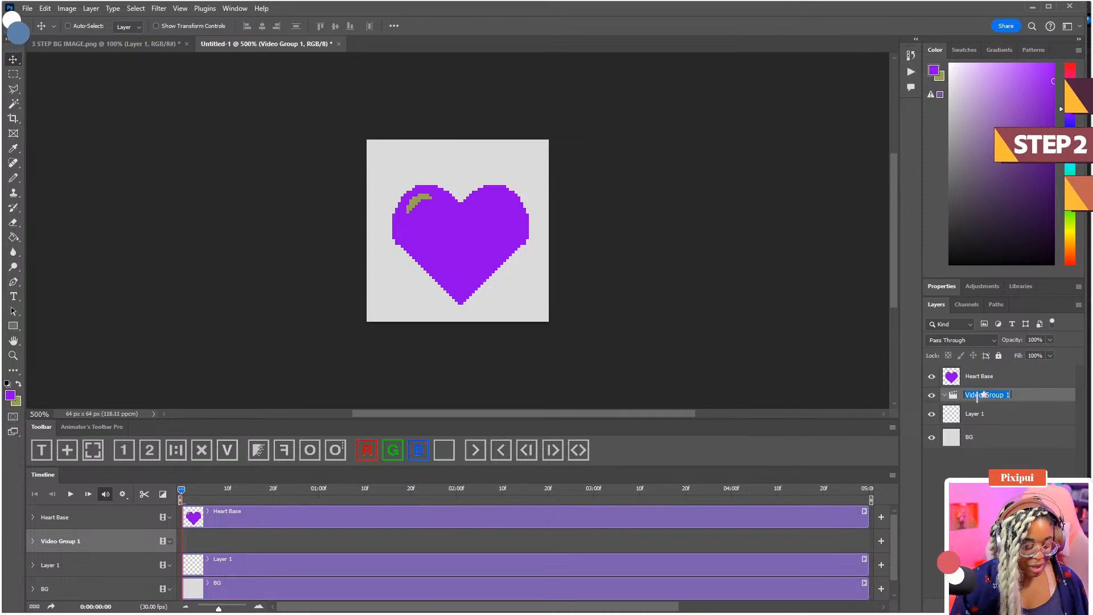
pyautogui.write('Main R')
pyautogui.press('Return')
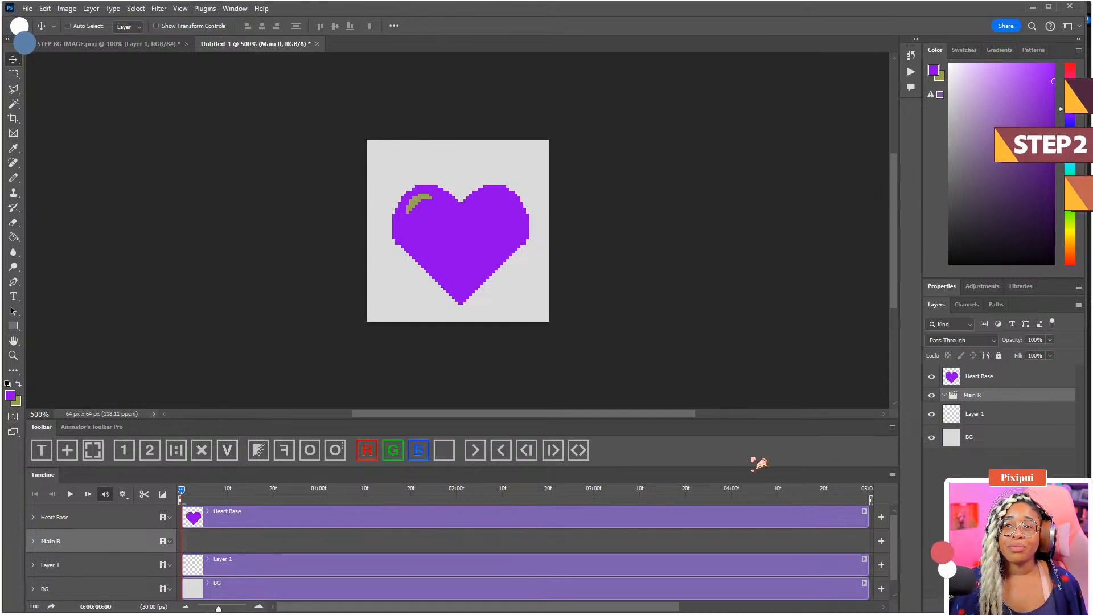
# - Move Layer 1 into the Main R video group
pyautogui.moveTo(972, 413); pyautogui.dragTo(971, 396)
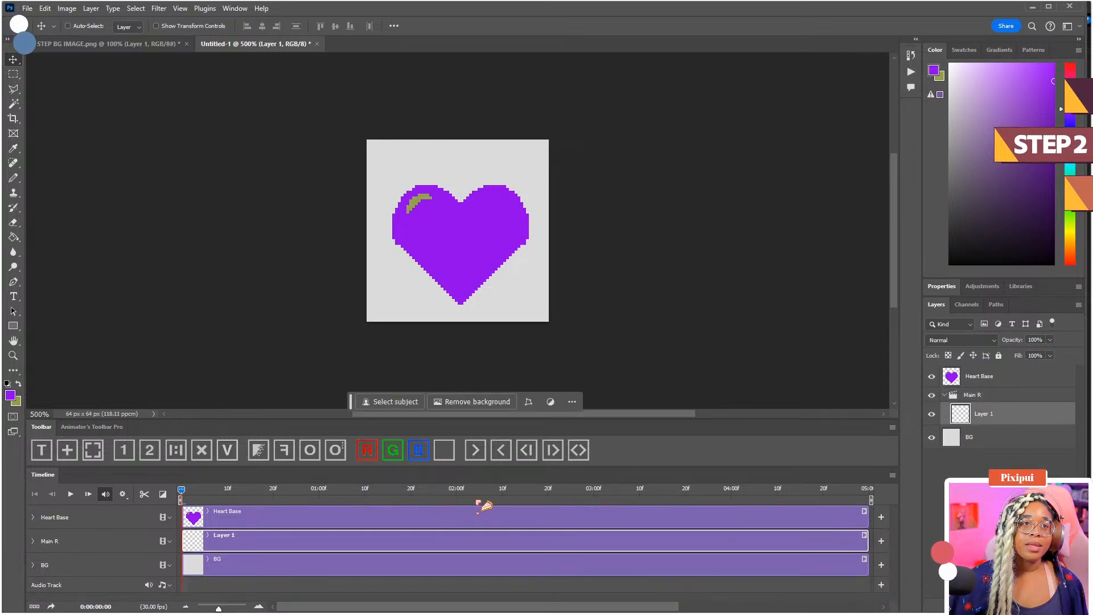
pyautogui.moveTo(981, 421); pyautogui.dragTo(966, 426)
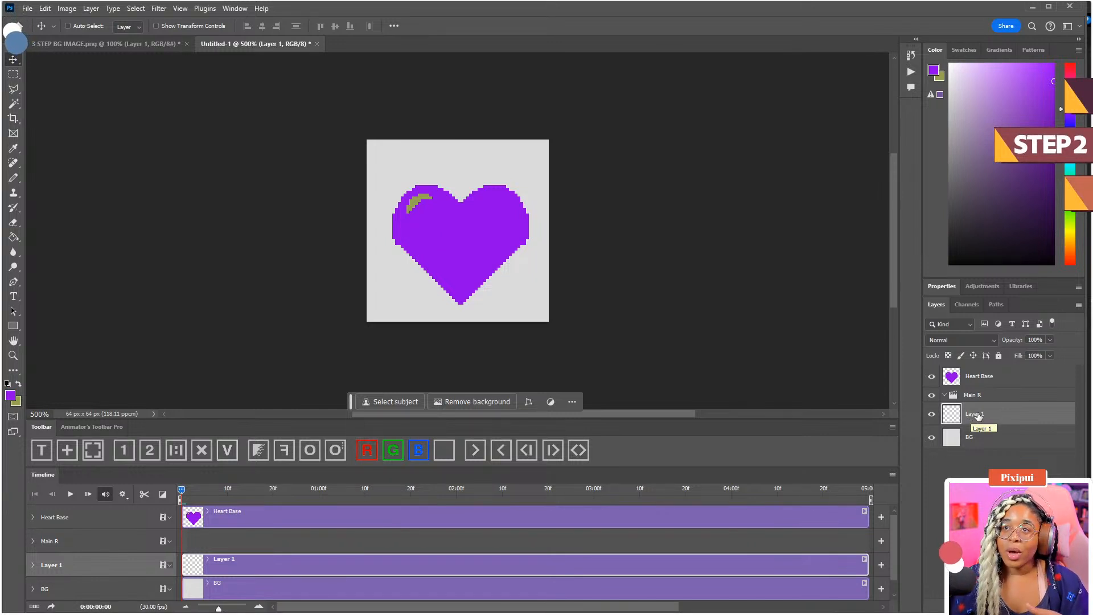
pyautogui.moveTo(977, 416); pyautogui.dragTo(981, 415)
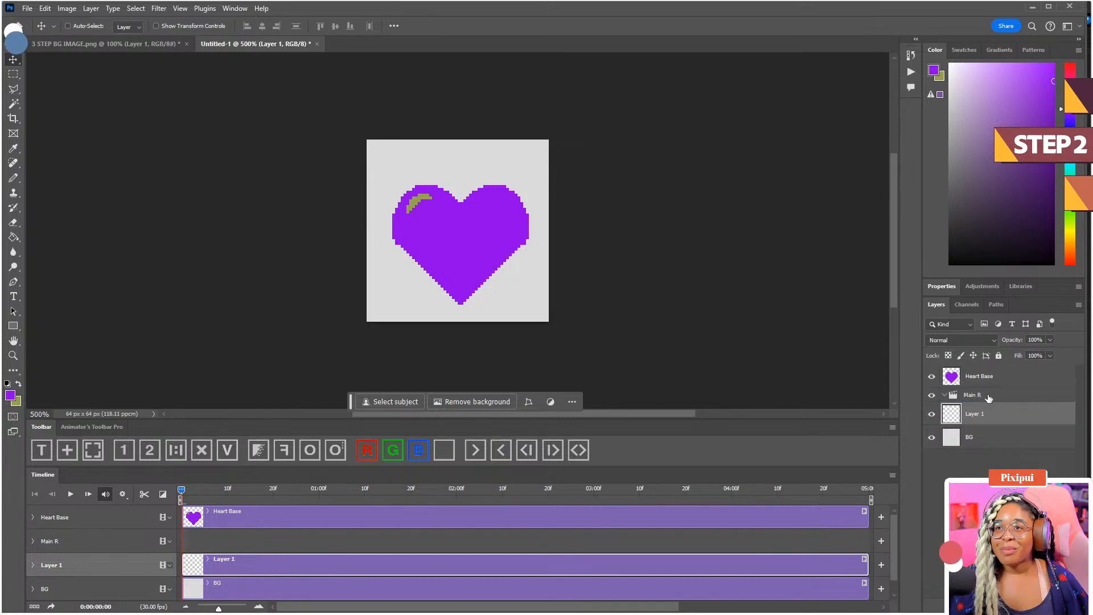
# - Examine the Main R track's animation properties in the timeline and collapse them again
pyautogui.click(32, 541)
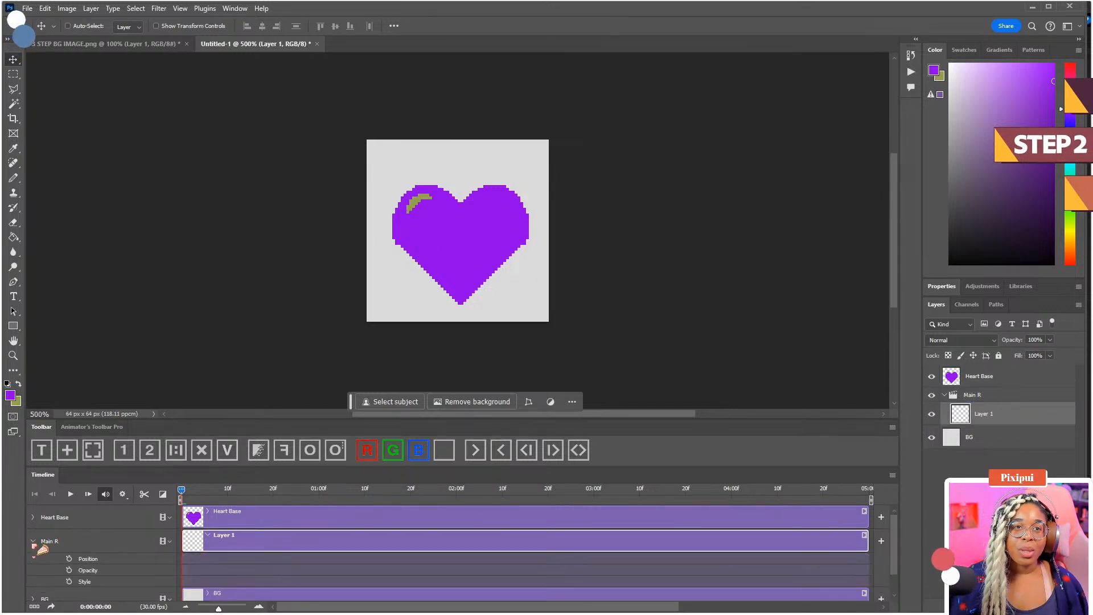
pyautogui.click(41, 544)
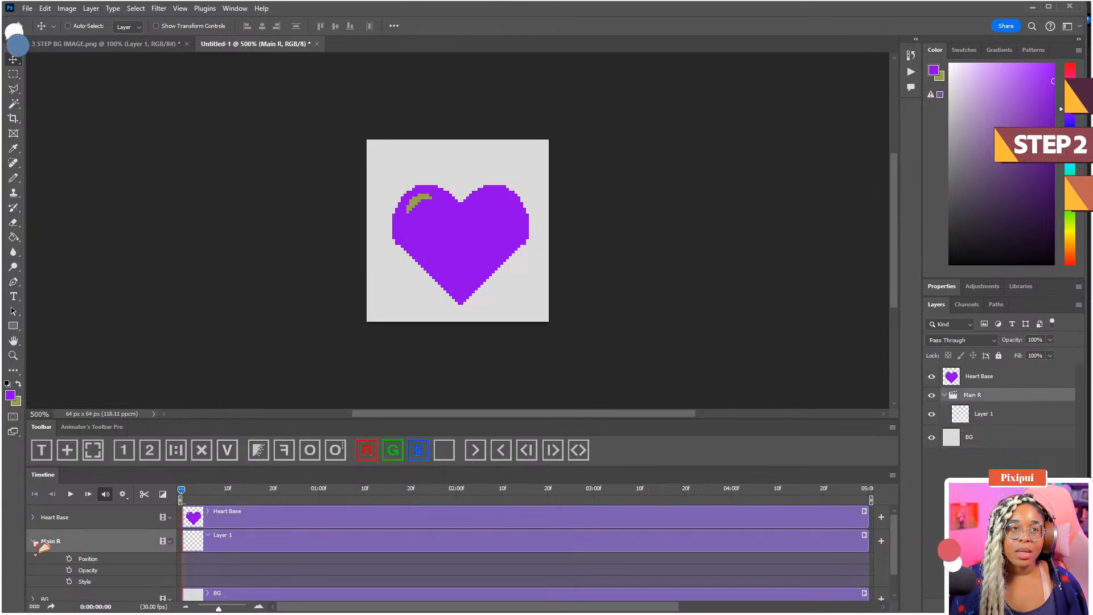
pyautogui.click(33, 541)
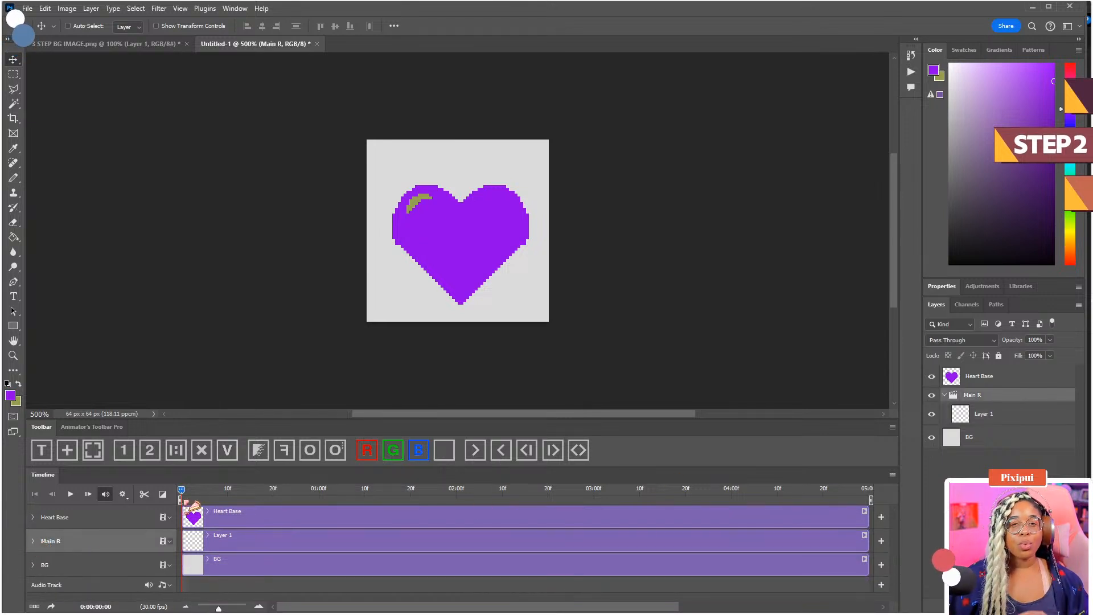
# - View the timeline's frame rate setting and close it without changing it
pyautogui.click(894, 477)
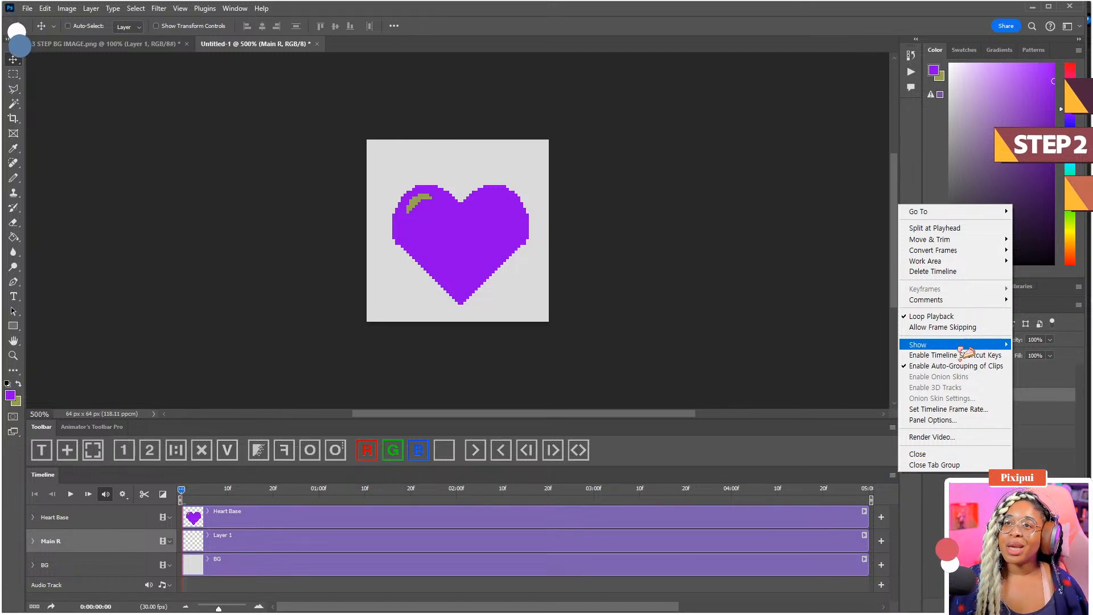
pyautogui.moveTo(963, 349)
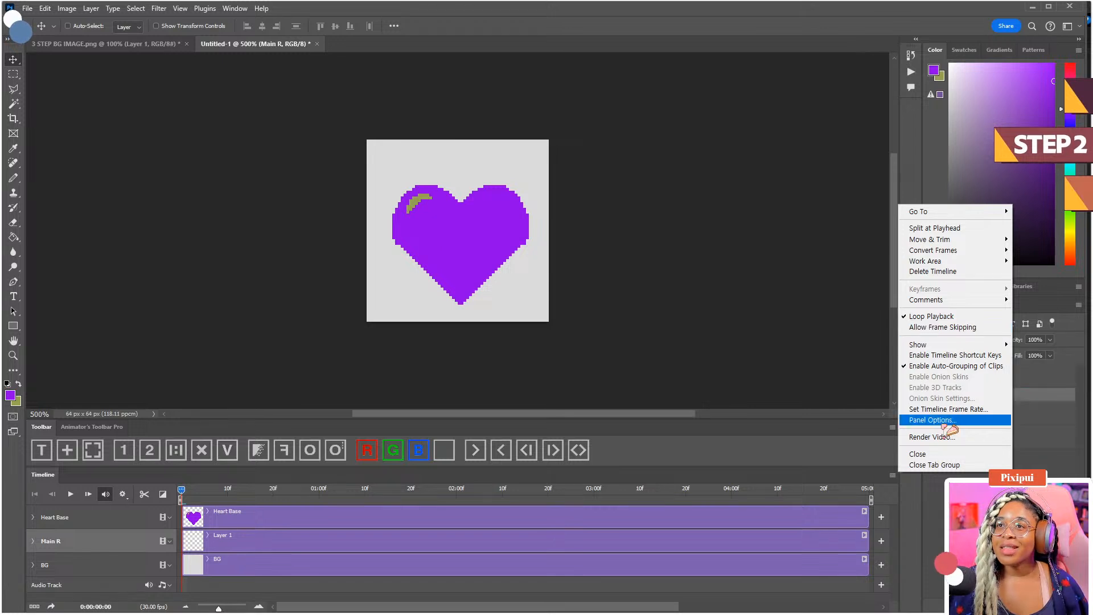
pyautogui.click(959, 409)
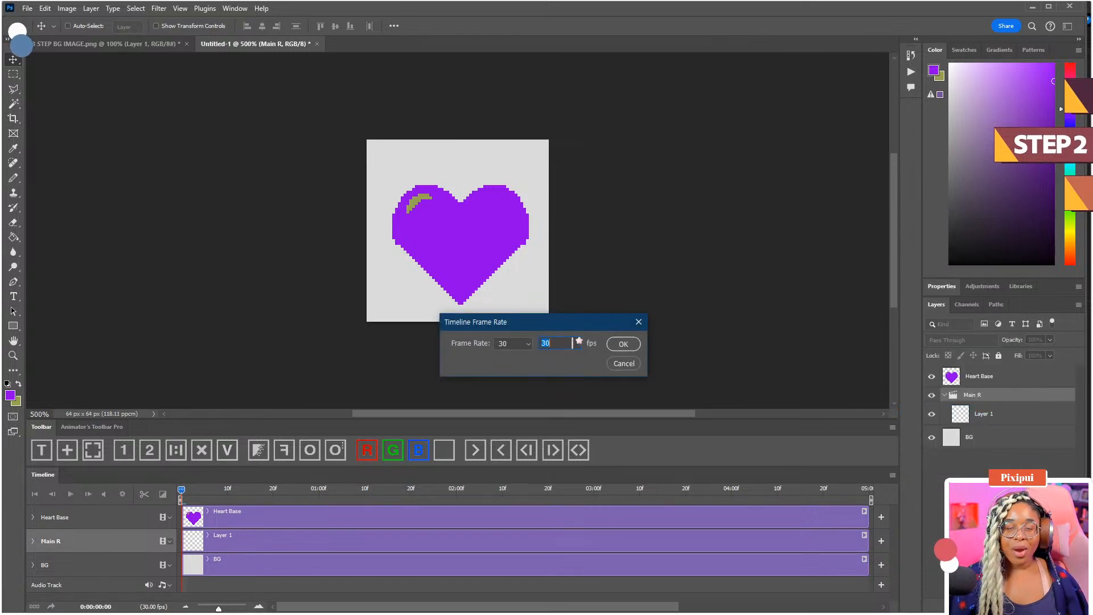
pyautogui.click(621, 364)
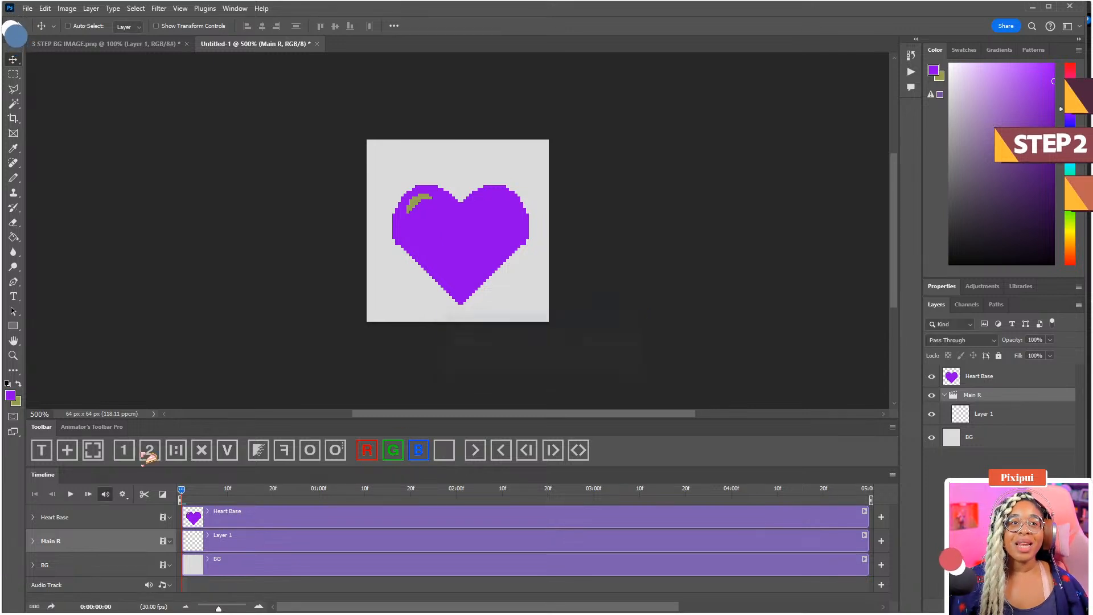
# - Limit the timeline to the Main R track with Animator's Toolbar Pro, and return to the FrameBar Toolbar
pyautogui.click(104, 431)
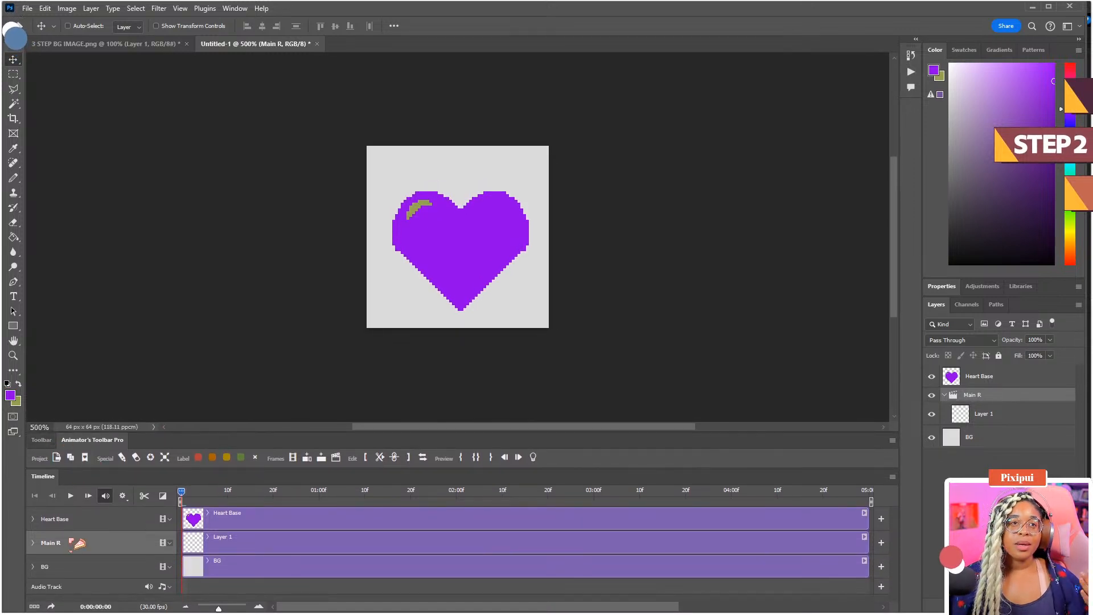
pyautogui.click(85, 458)
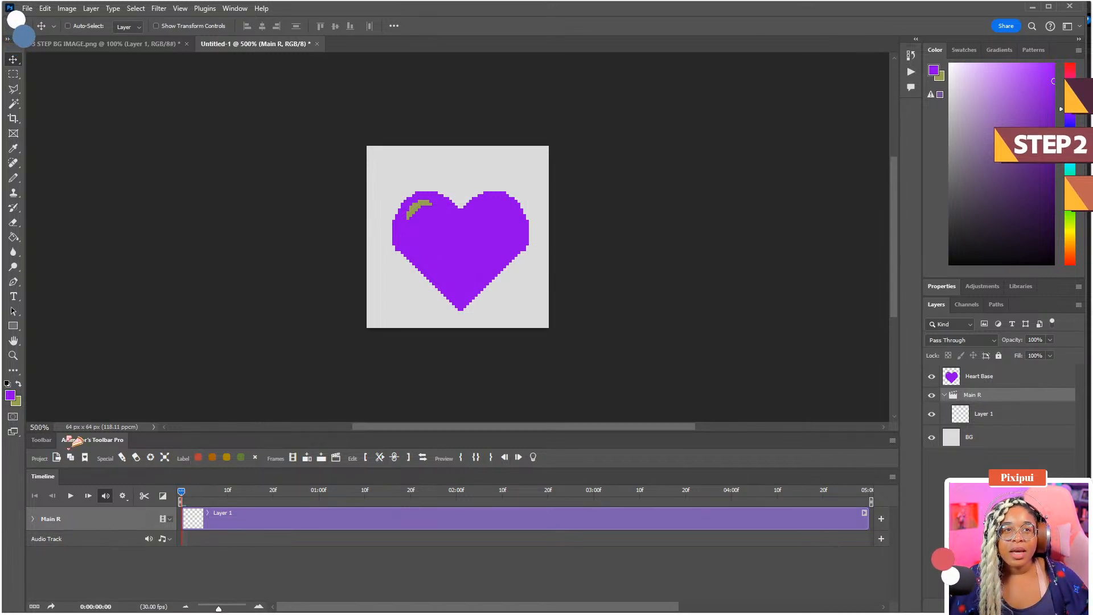
pyautogui.click(42, 441)
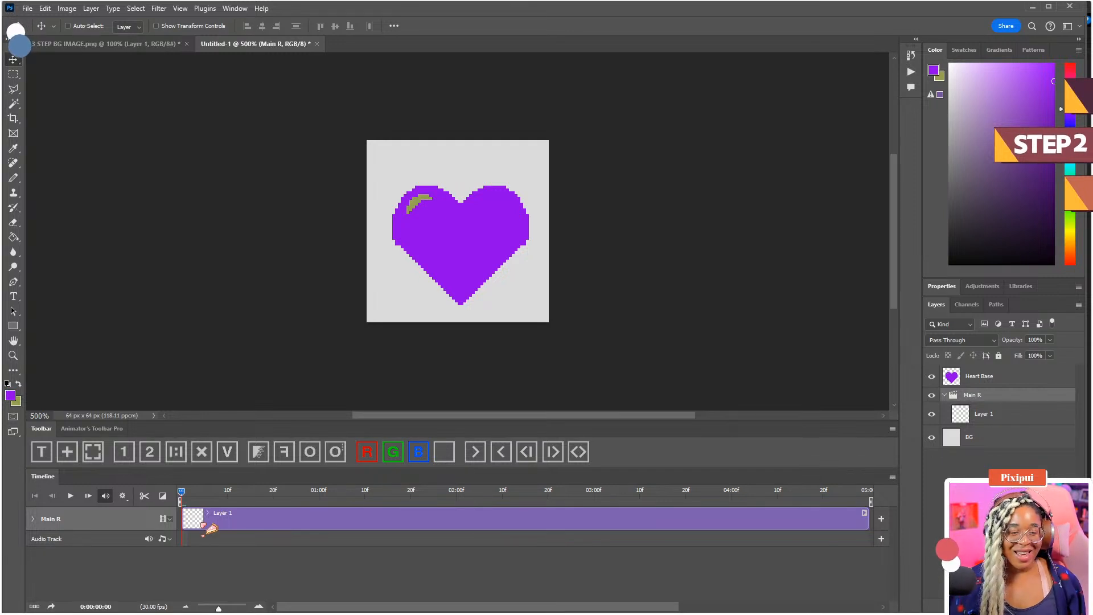
# - Shorten the Layer 1 clip to two frames by splitting it at frame 02 and deleting the remainder, and return the playhead to the start
pyautogui.click(187, 494)
pyautogui.click(191, 493)
pyautogui.click(193, 519)
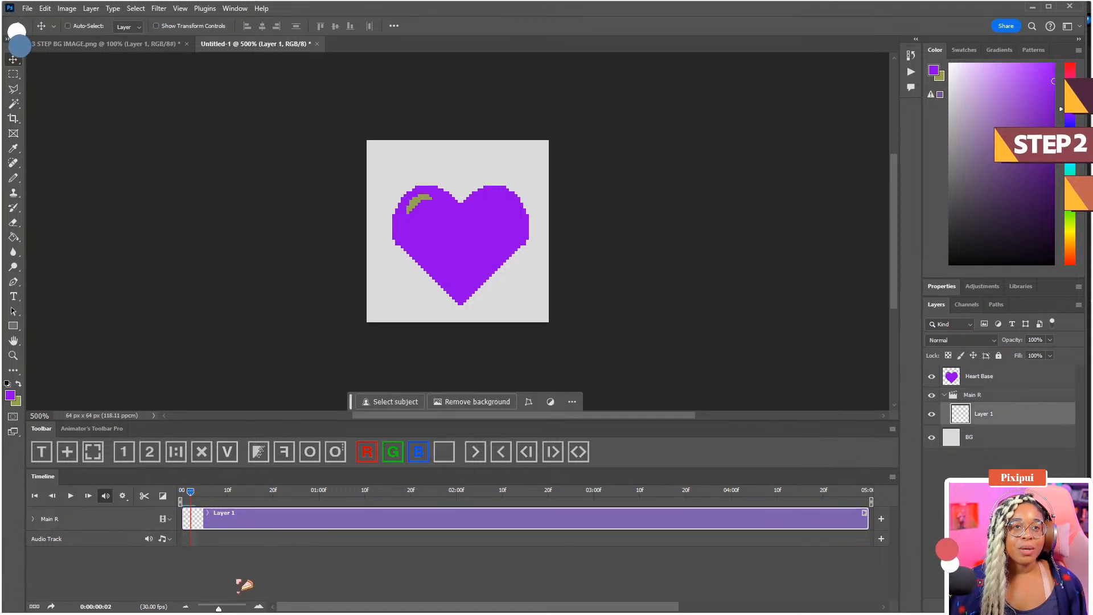
pyautogui.moveTo(219, 609); pyautogui.dragTo(235, 609)
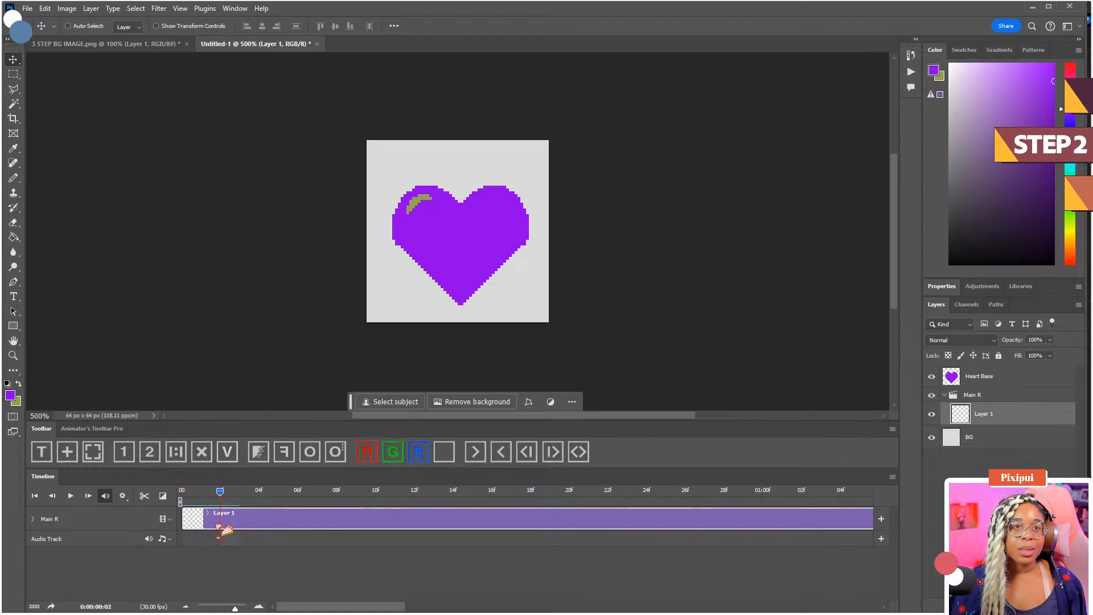
pyautogui.click(144, 496)
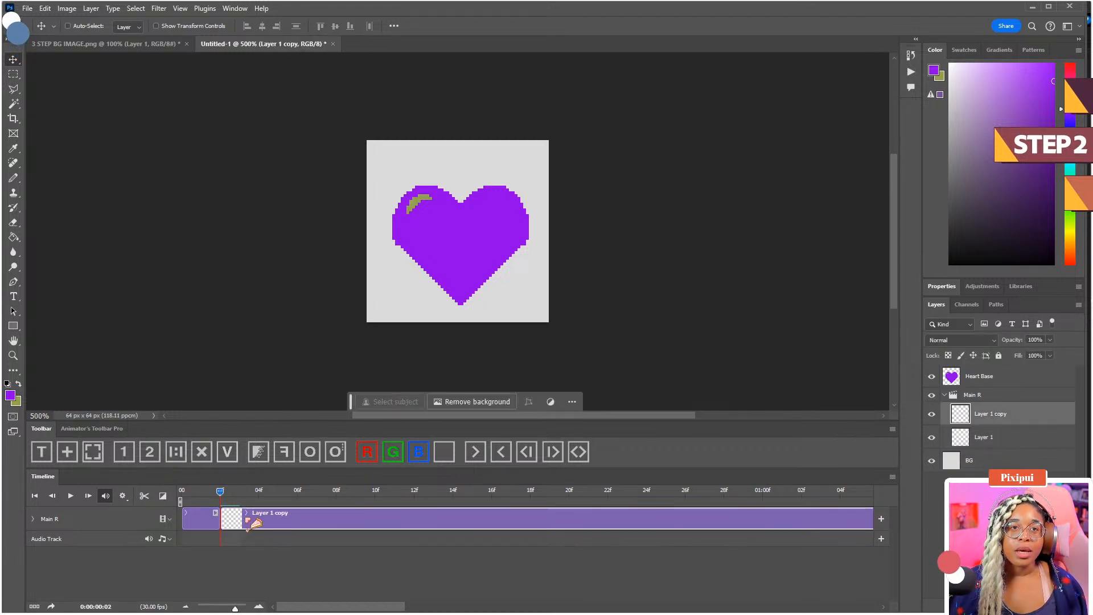
pyautogui.press('Delete')
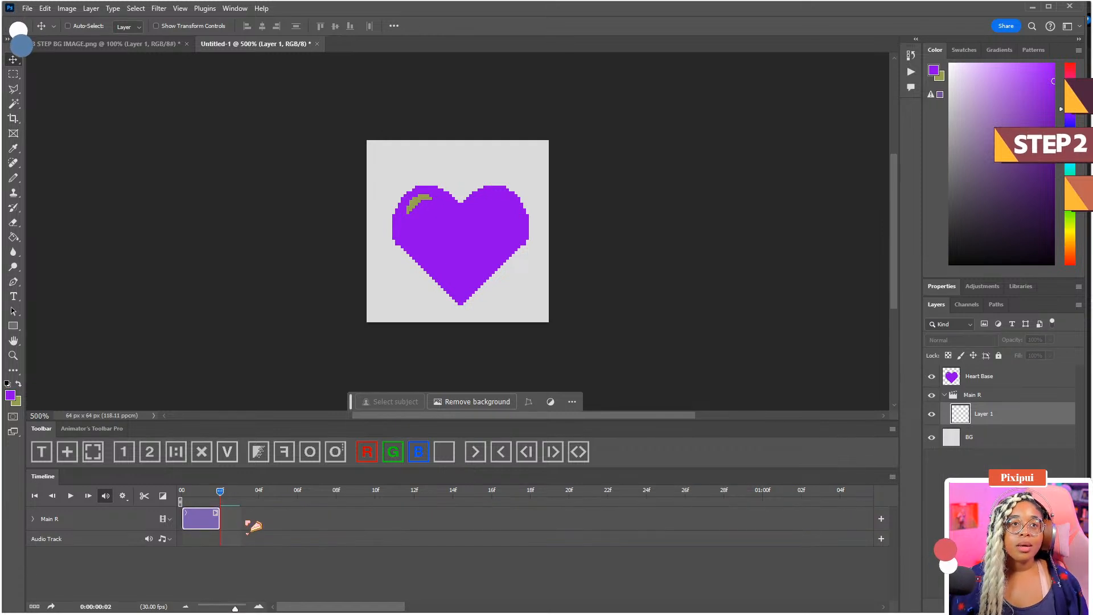
pyautogui.click(183, 498)
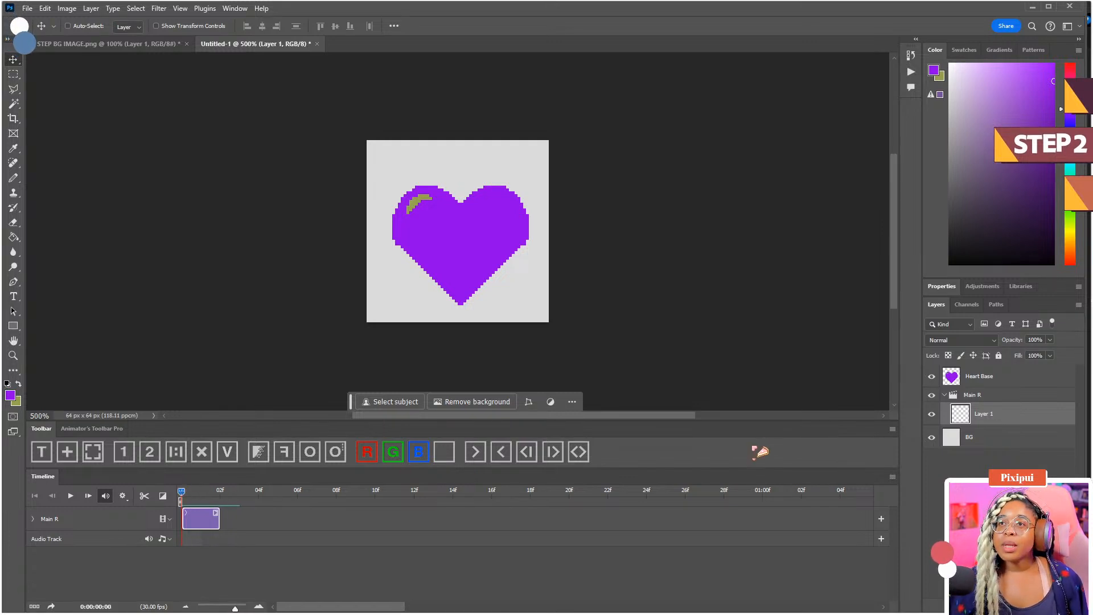
# - Lower the Heart Base layer's opacity to 30%
pyautogui.click(1008, 375)
pyautogui.click(1050, 355)
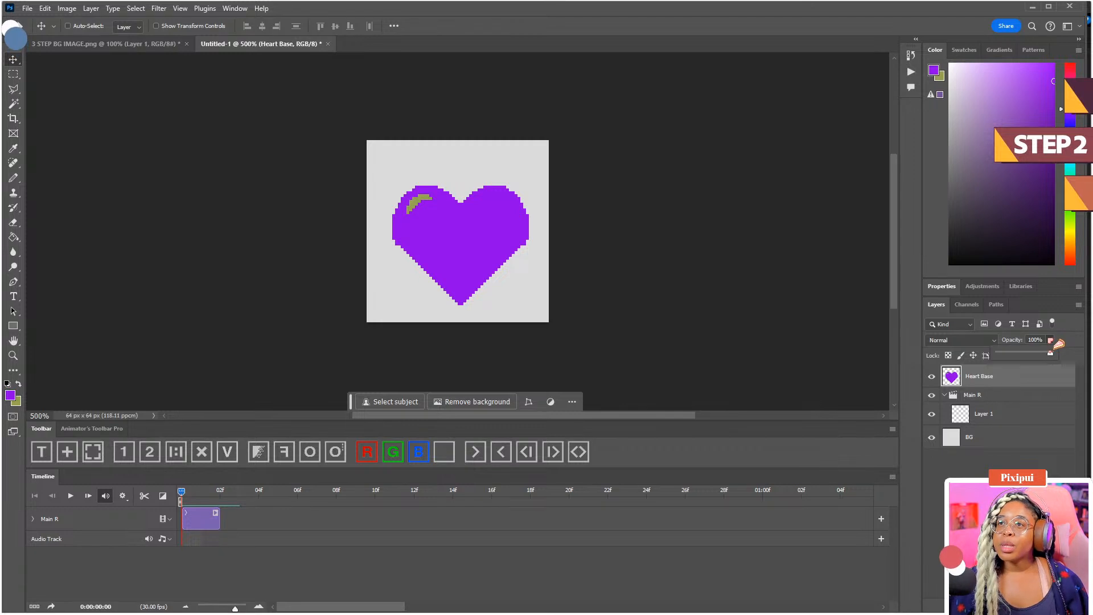
pyautogui.moveTo(1023, 357); pyautogui.dragTo(1019, 358)
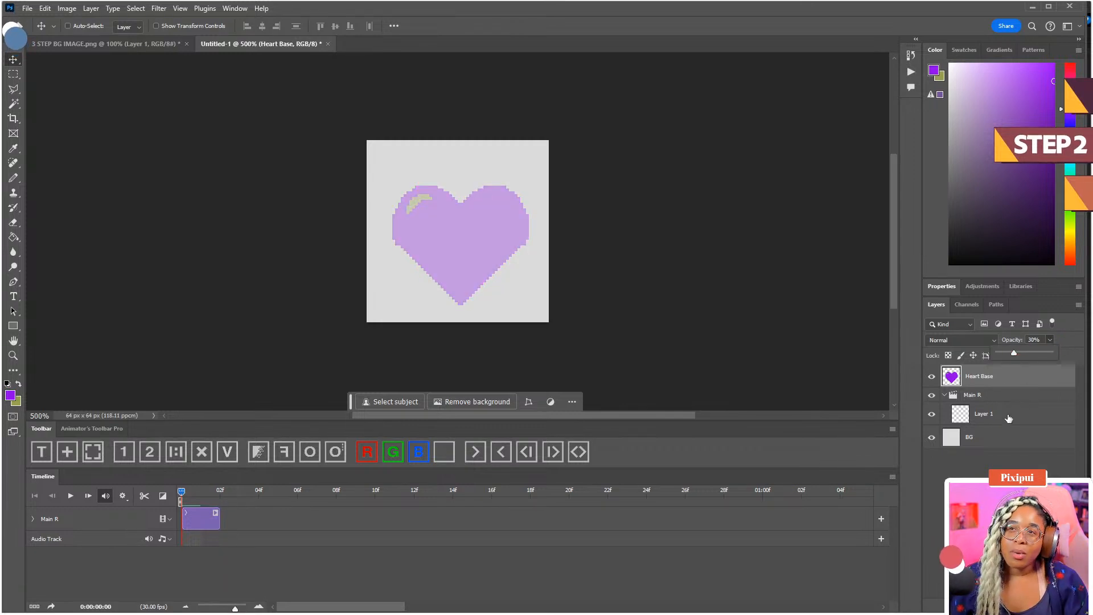
# - Select Layer 1 in the Main R group and set the foreground color to pure red, ff0000
pyautogui.click(1009, 415)
pyautogui.click(10, 395)
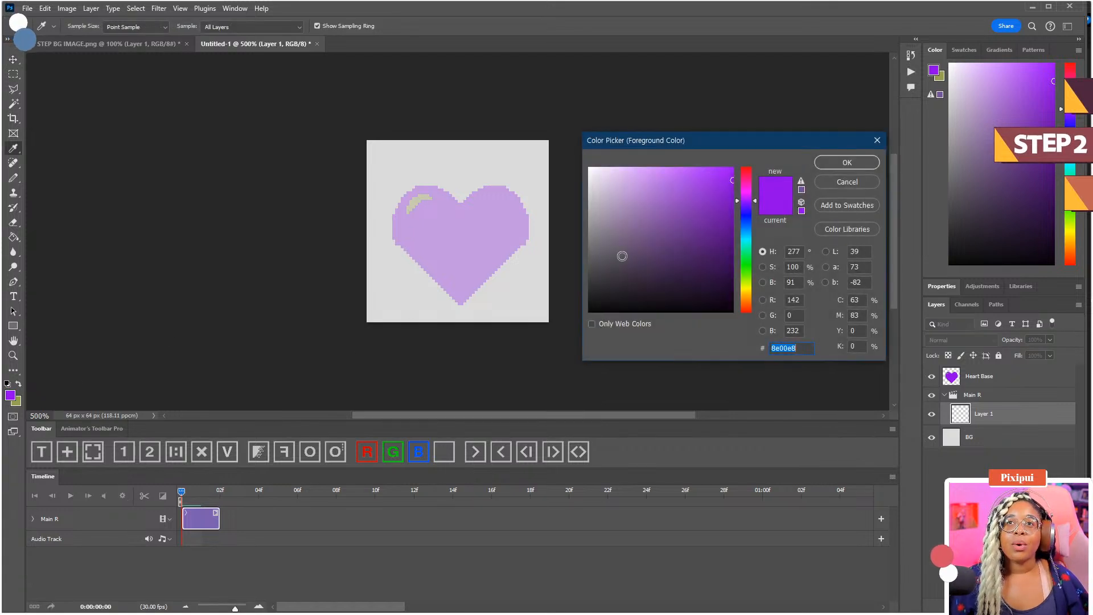
pyautogui.moveTo(746, 202); pyautogui.dragTo(747, 167)
pyautogui.click(734, 168)
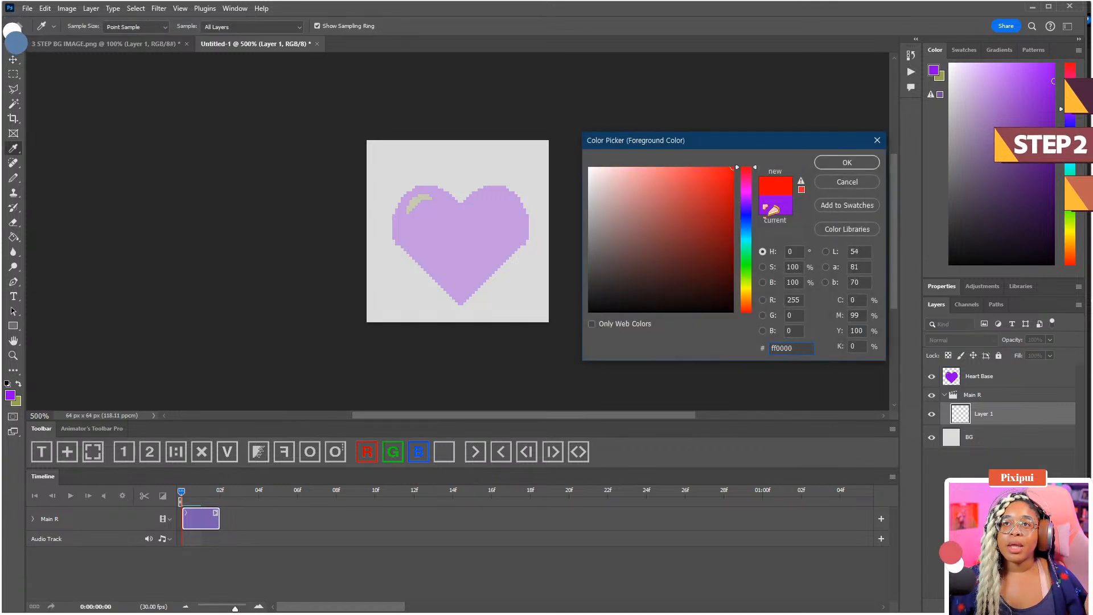
pyautogui.click(847, 162)
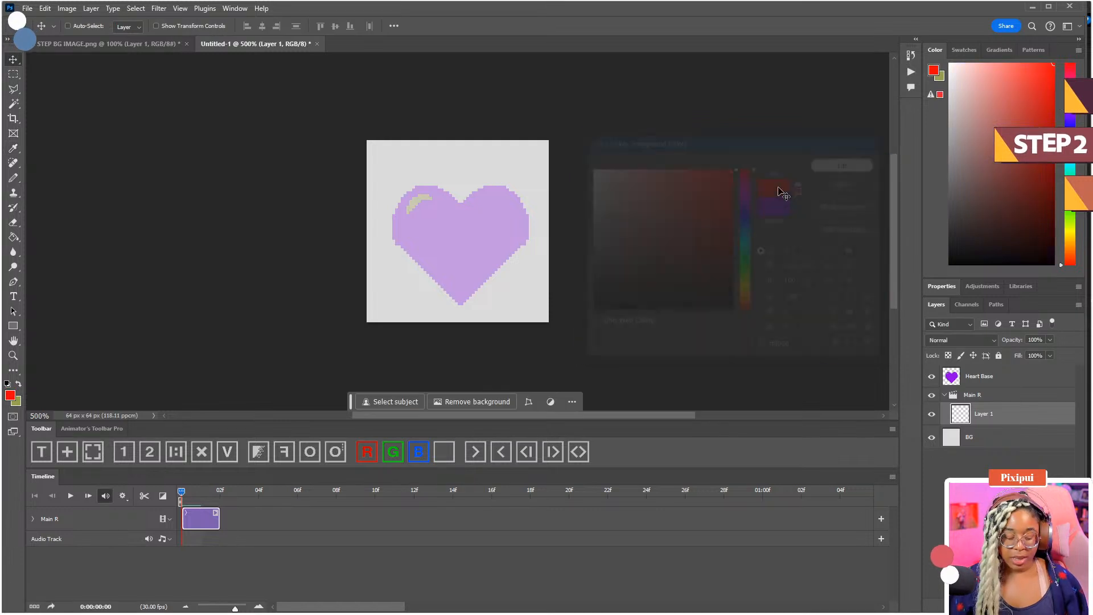
# - Stamp a red circle on Layer 1 over the right half of the heart with a 21 px hard Pencil
pyautogui.press('b')
pyautogui.rightClick(510, 237)
pyautogui.moveTo(590, 268); pyautogui.dragTo(576, 266)
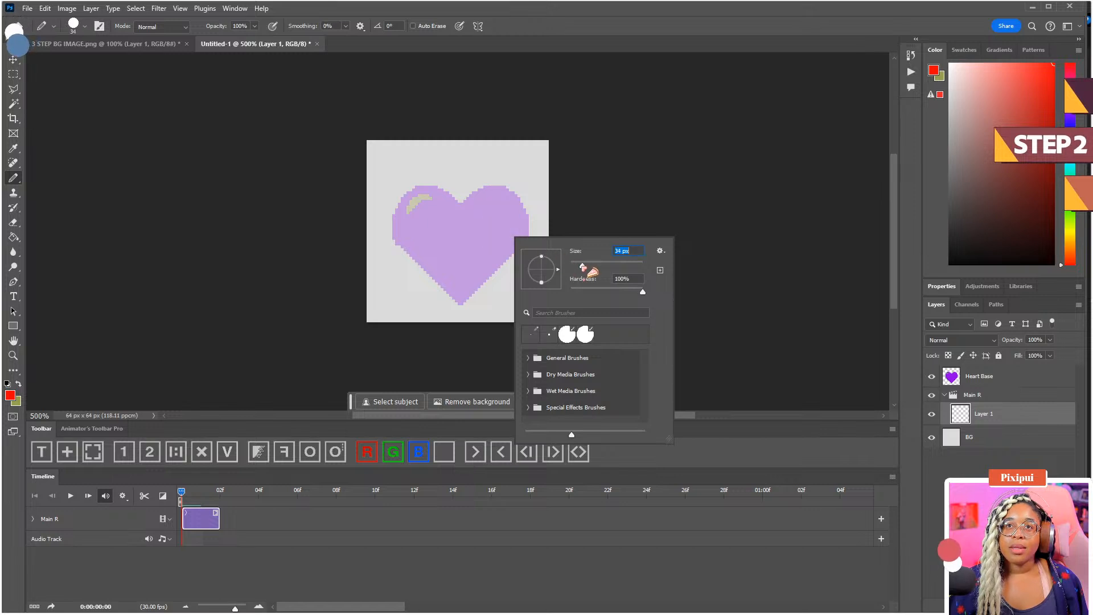
pyautogui.moveTo(583, 266); pyautogui.dragTo(577, 266)
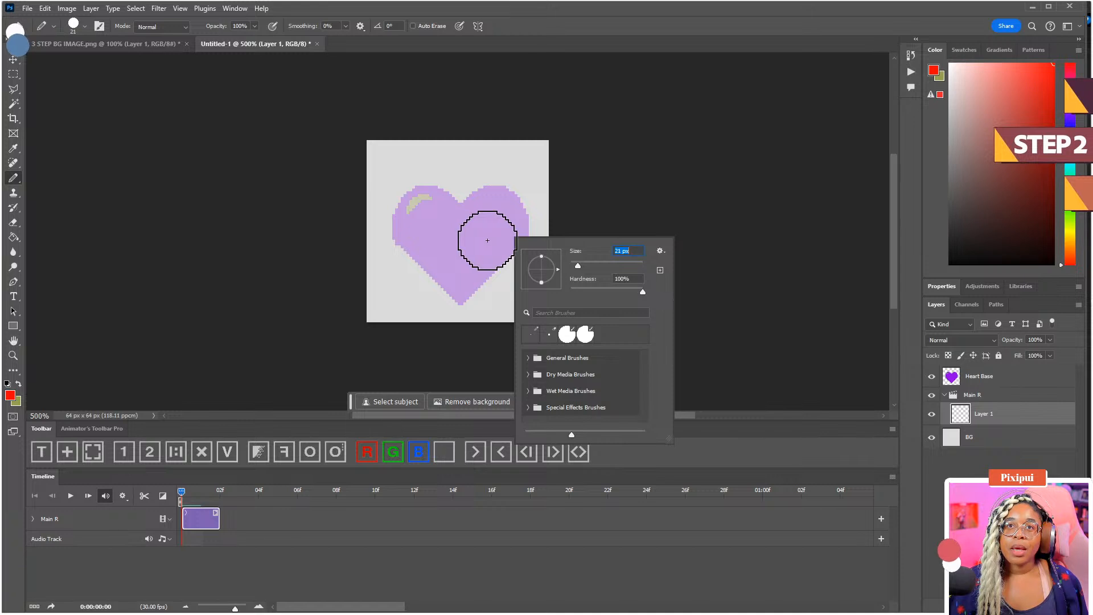
pyautogui.click(485, 240)
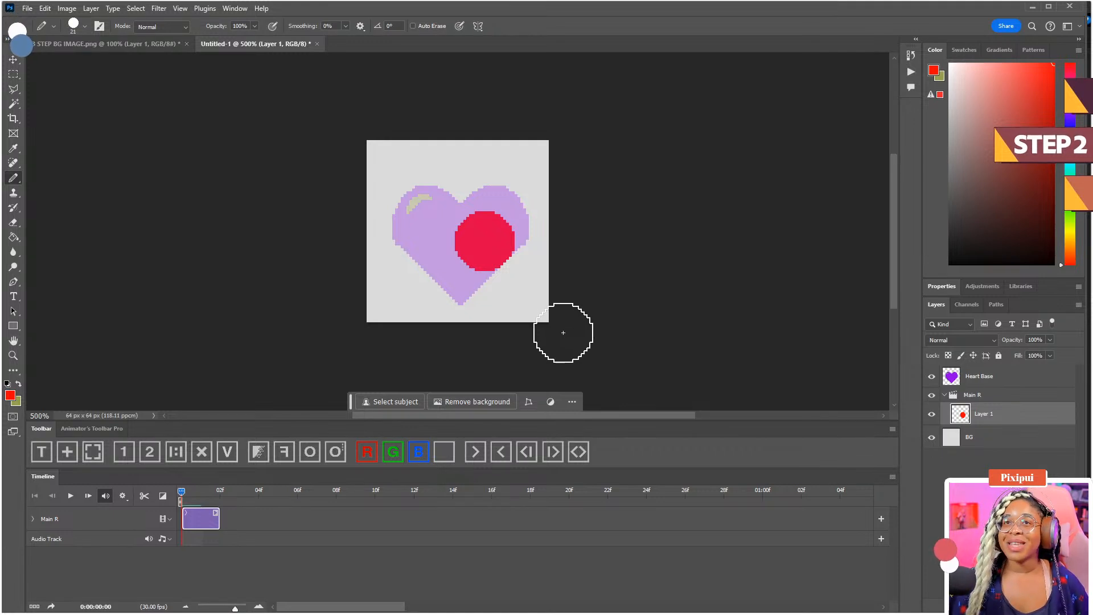
# - Add a blank Layer 2 clip trimmed to two frames at frame 04, and place it before the Layer 1 clip
pyautogui.press('v')
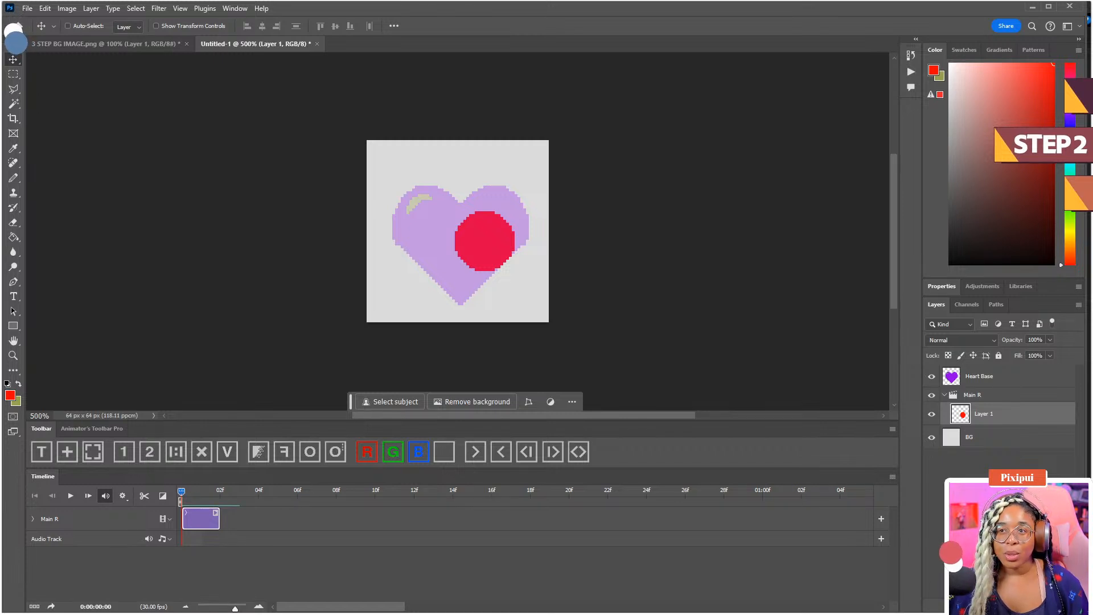
pyautogui.hotkey('ctrl', 'shift', 'alt', 'n')
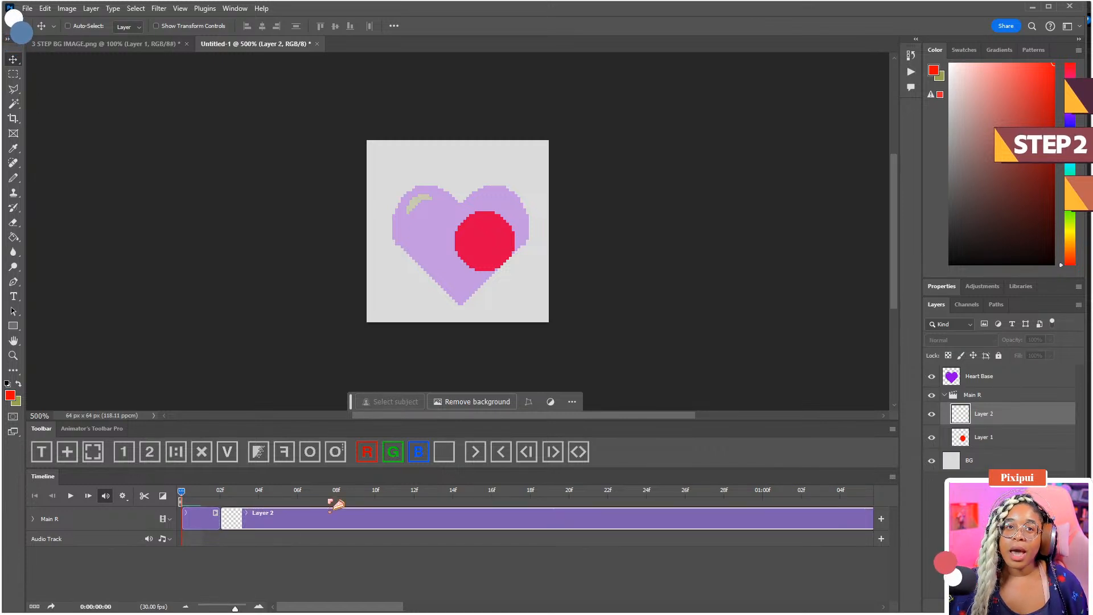
pyautogui.click(260, 494)
pyautogui.click(144, 496)
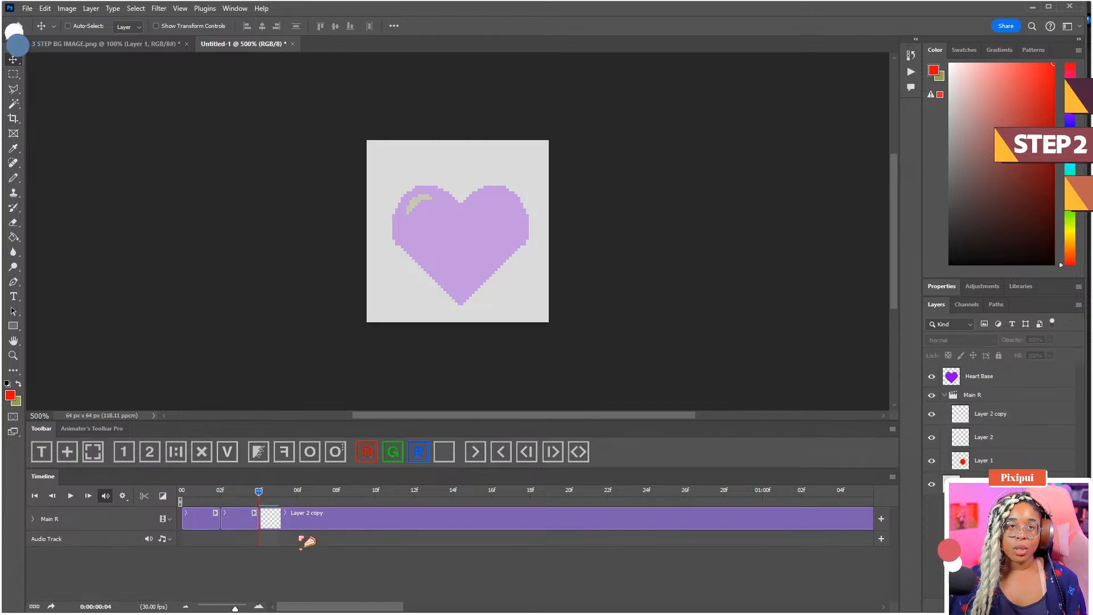
pyautogui.press('Delete')
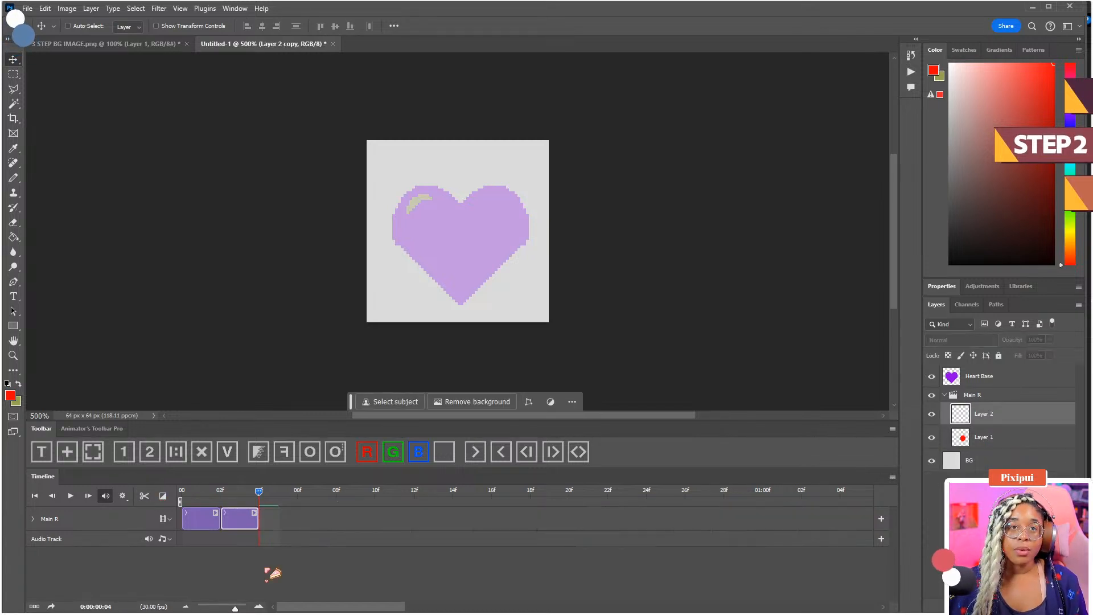
pyautogui.moveTo(239, 520)
pyautogui.mouseDown()
pyautogui.moveTo(208, 507)
pyautogui.moveTo(242, 503)
pyautogui.moveTo(211, 504)
pyautogui.moveTo(238, 505)
pyautogui.moveTo(212, 504)
pyautogui.moveTo(236, 505)
pyautogui.moveTo(217, 516)
pyautogui.moveTo(224, 504)
pyautogui.mouseUp()
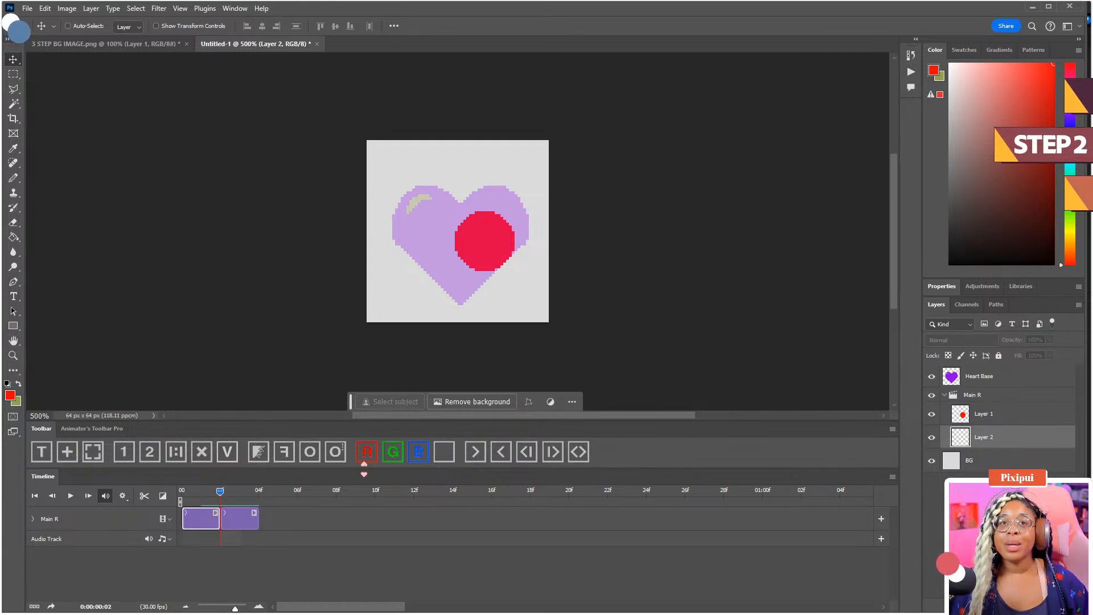
# - Enable onion skins for the timeline, preview the red circle's ghost at frame 01, and hide the Heart Base layer
pyautogui.click(893, 477)
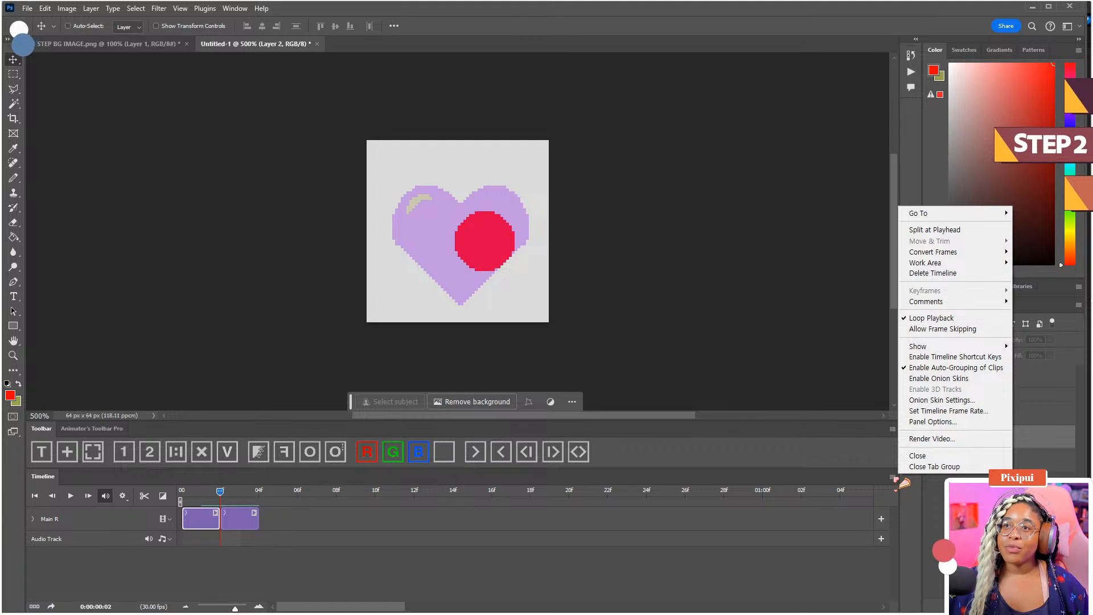
pyautogui.click(949, 381)
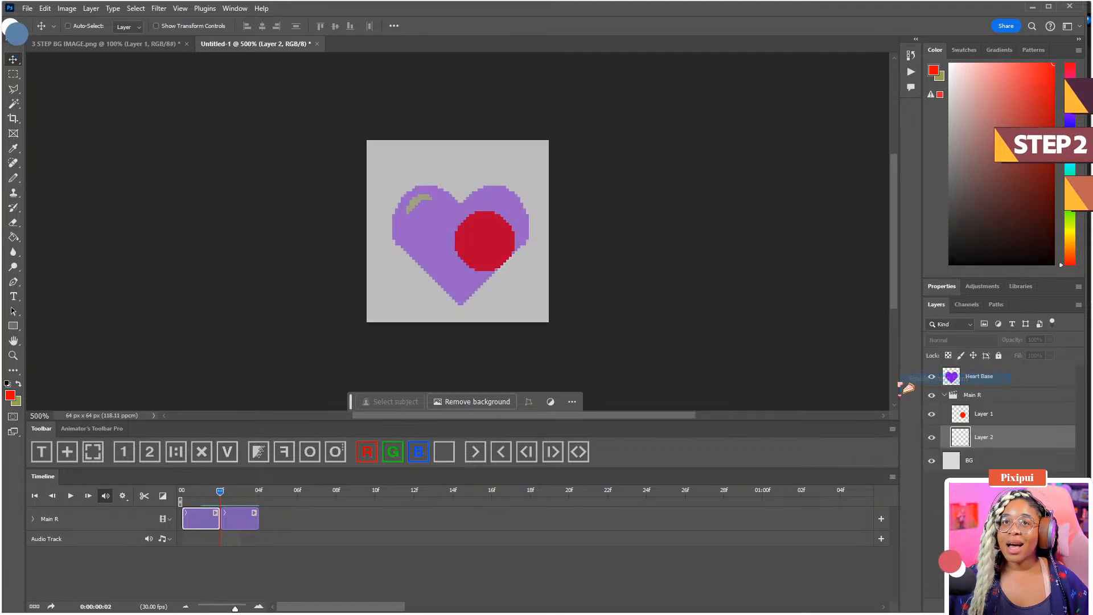
pyautogui.moveTo(225, 499); pyautogui.dragTo(201, 498)
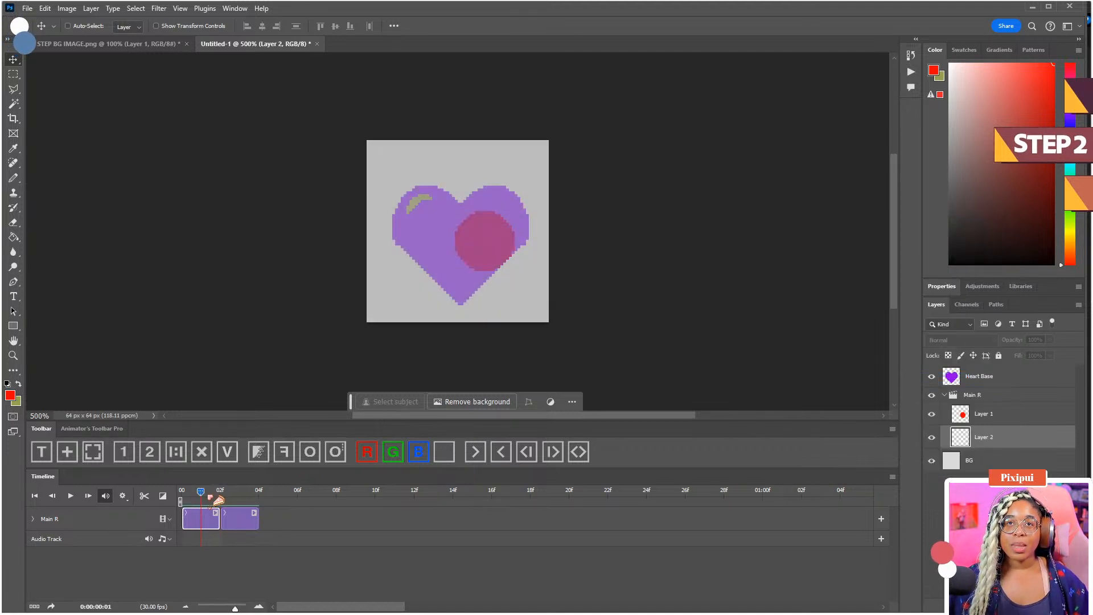
pyautogui.hotkey('ctrl', '+')
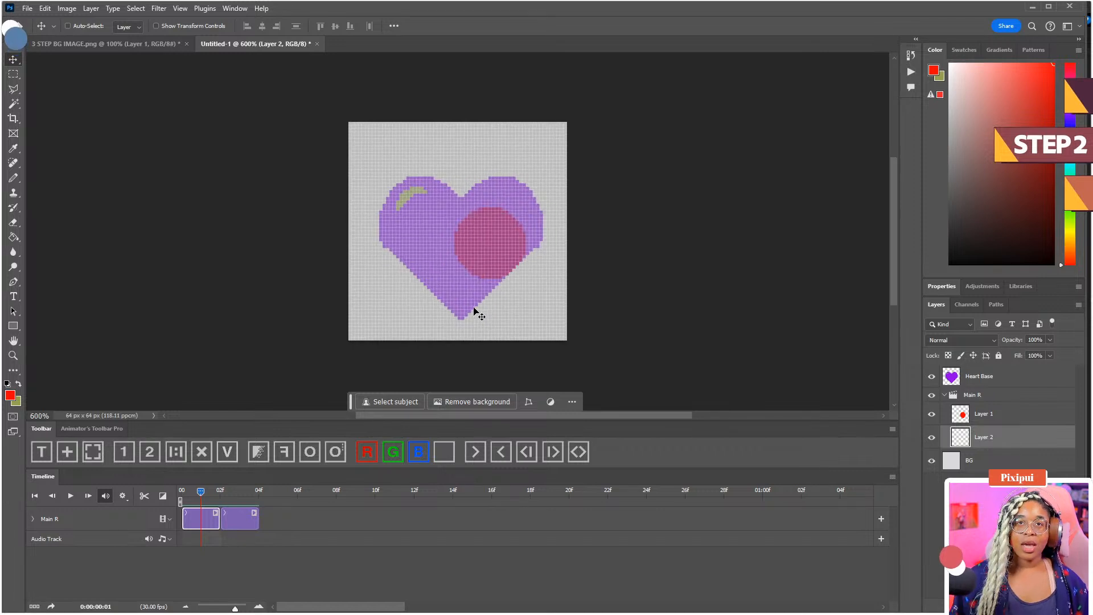
pyautogui.click(932, 377)
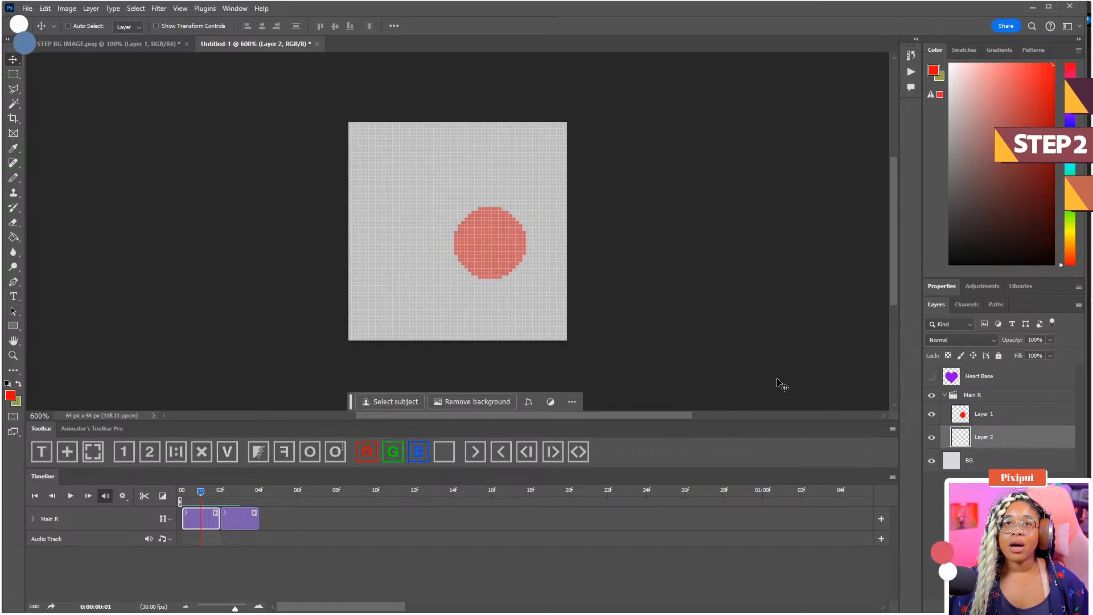
pyautogui.click(231, 501)
pyautogui.moveTo(233, 502); pyautogui.dragTo(217, 507)
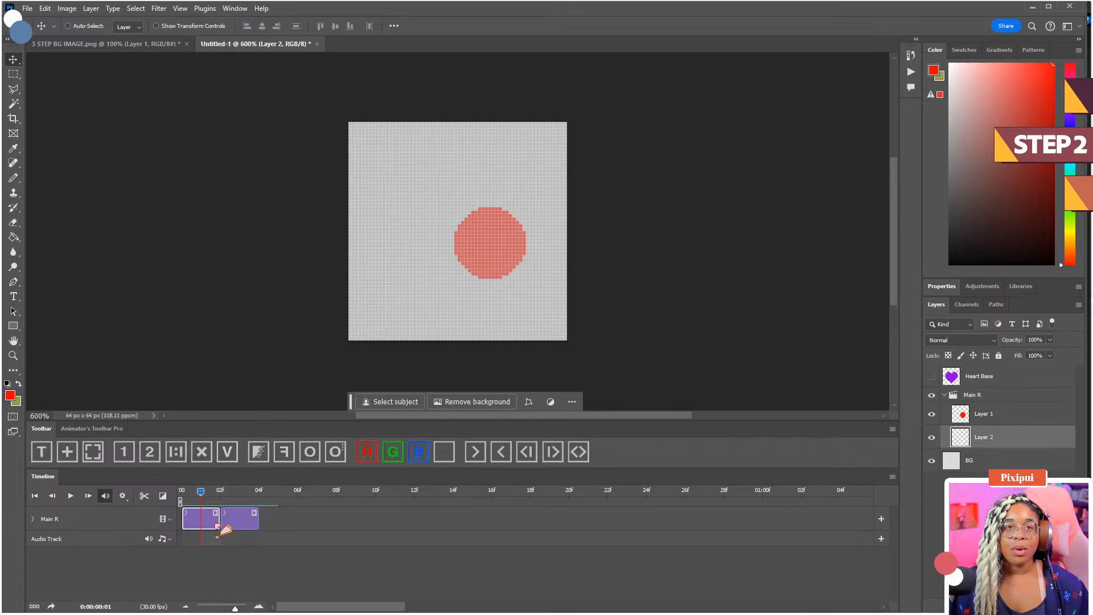
# - Delete the blank Layer 2 clip and duplicate Layer 1 as a second two-frame clip, splitting at frame 04 and removing the remainder
pyautogui.press('Delete')
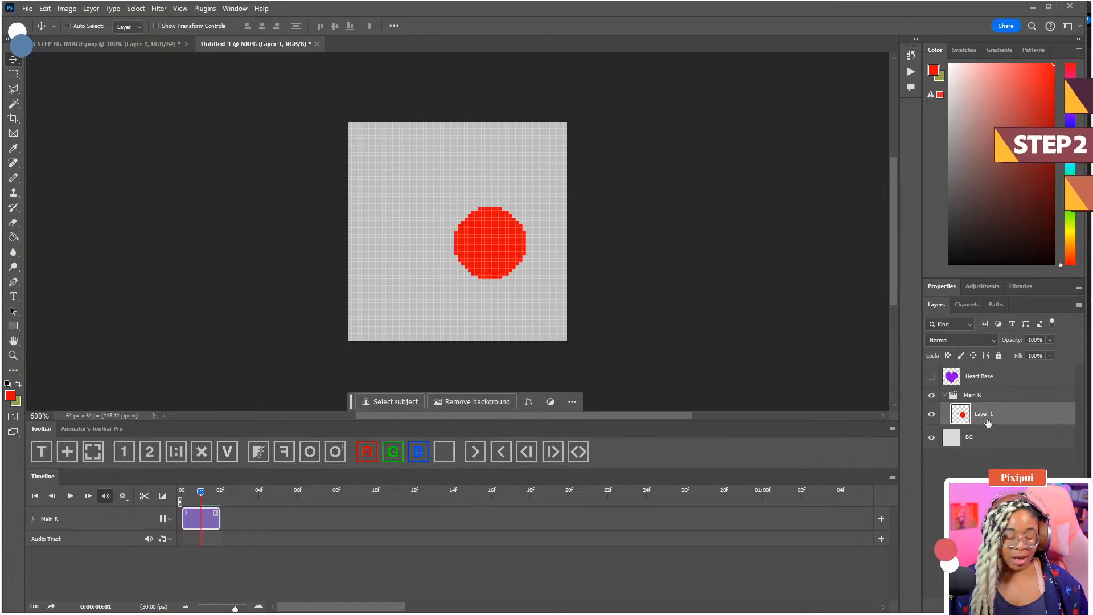
pyautogui.hotkey('ctrl', 'j')
pyautogui.click(259, 493)
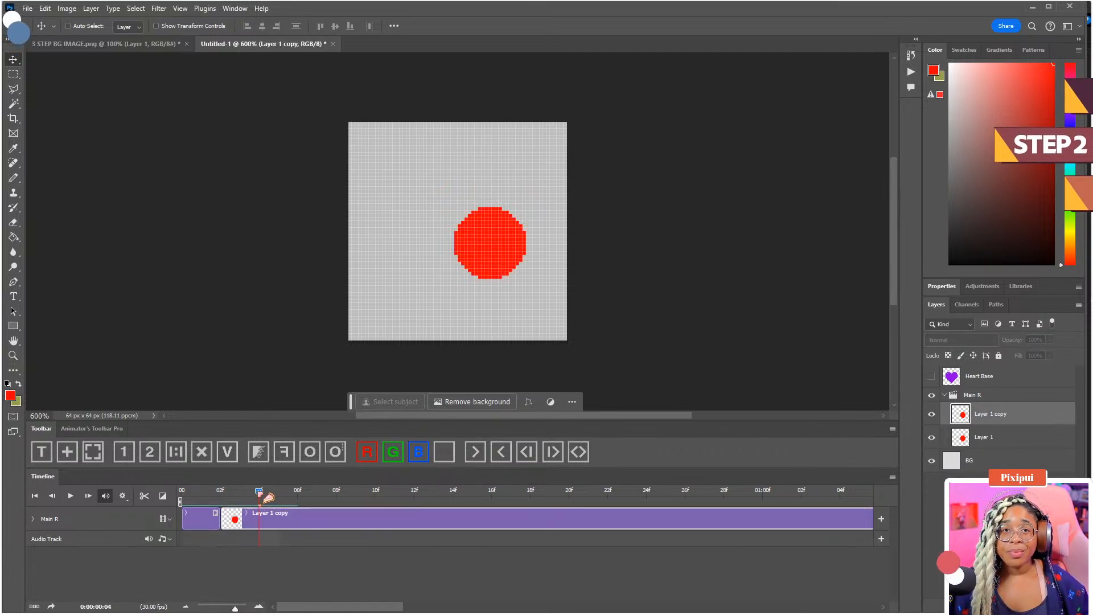
pyautogui.click(144, 496)
pyautogui.click(305, 530)
pyautogui.press('Delete')
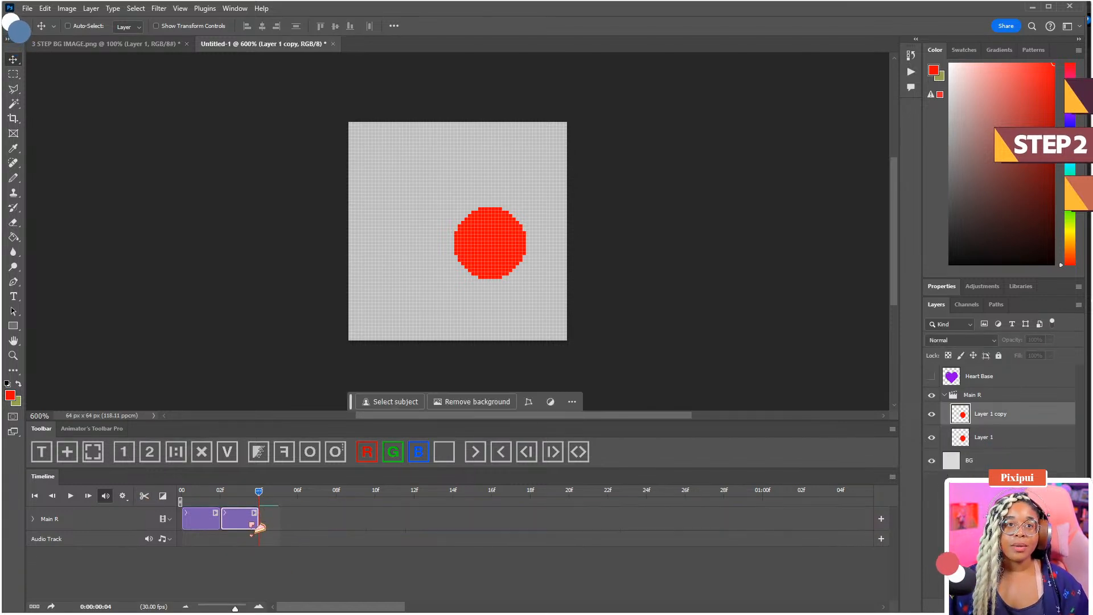
# - Shift the first clip's red circle partly past the canvas's right edge, and compare the onion-skinned frames 01 and 02
pyautogui.click(201, 496)
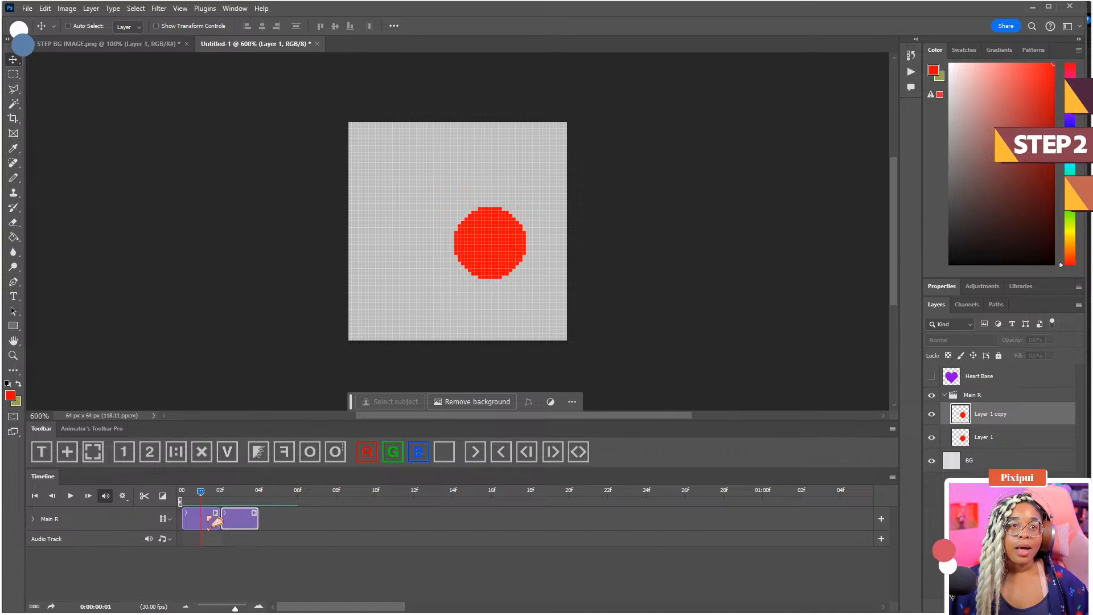
pyautogui.click(201, 519)
pyautogui.moveTo(496, 250); pyautogui.dragTo(550, 253)
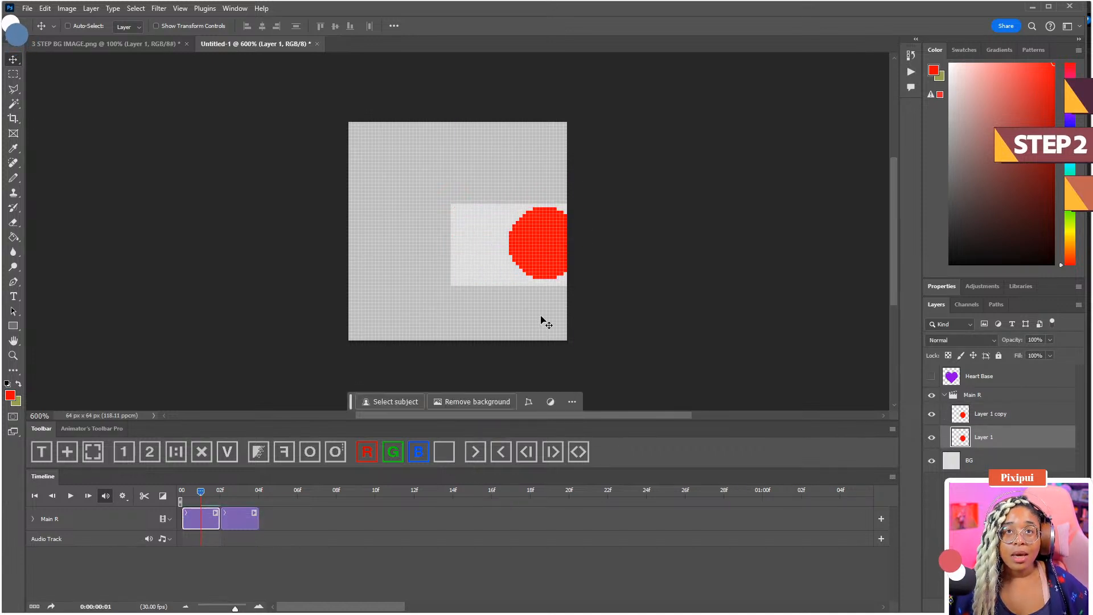
pyautogui.click(220, 494)
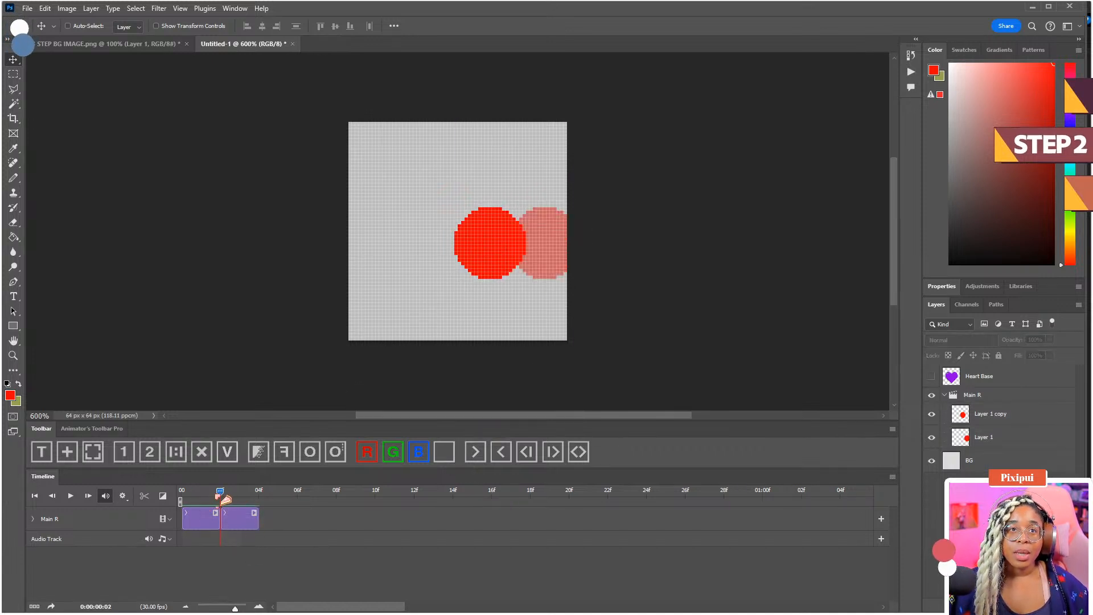
pyautogui.press('Left')
pyautogui.click(219, 521)
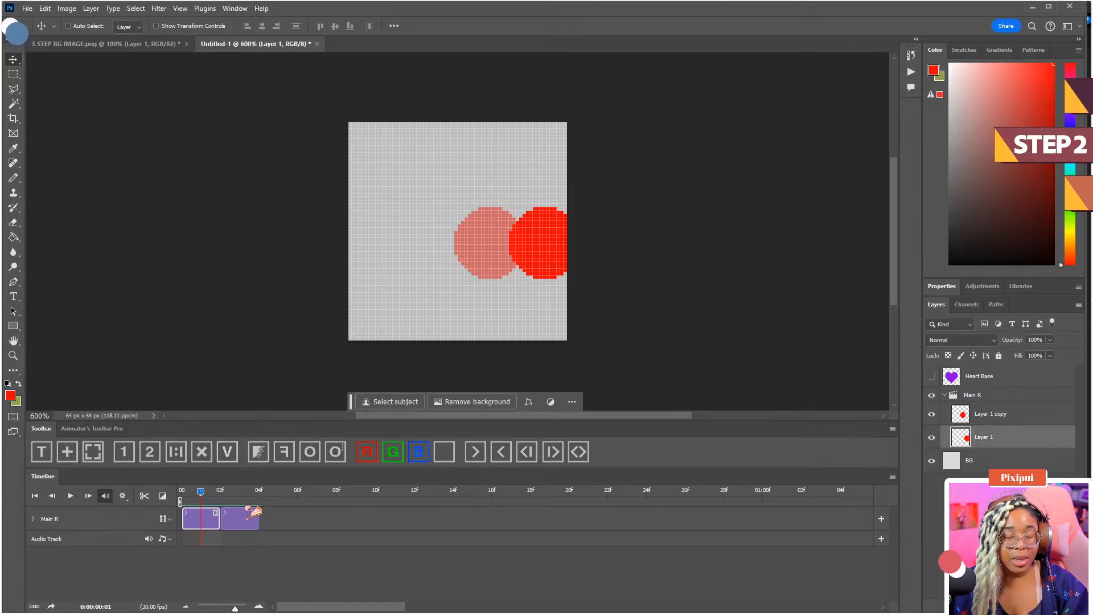
# - Mark the Layer 1 clip green with a matching color overlay, and view the layer's color label options without choosing one
pyautogui.click(396, 459)
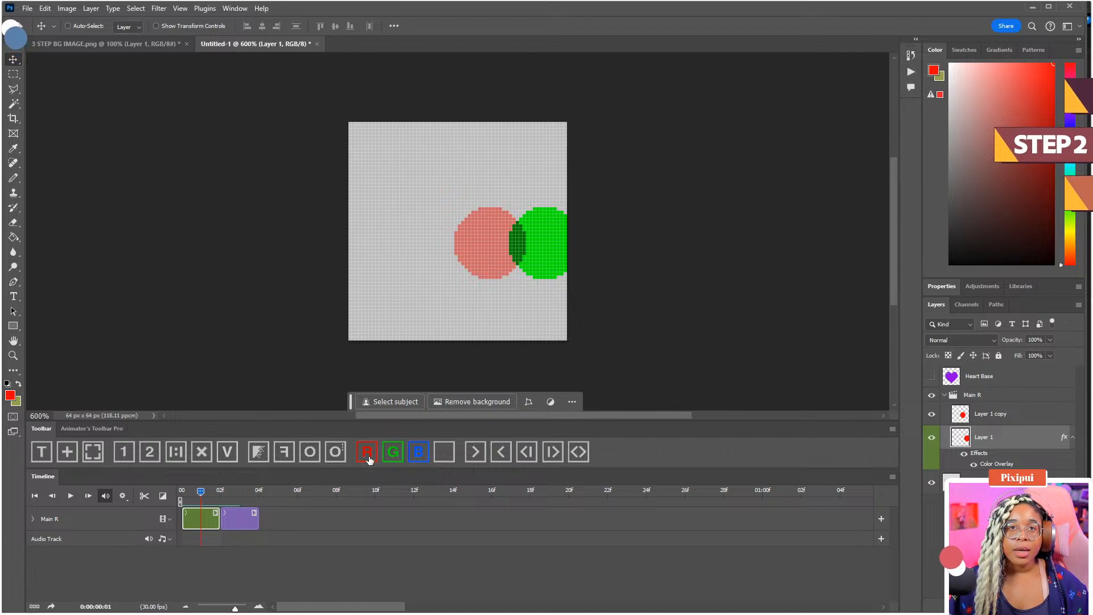
pyautogui.rightClick(953, 442)
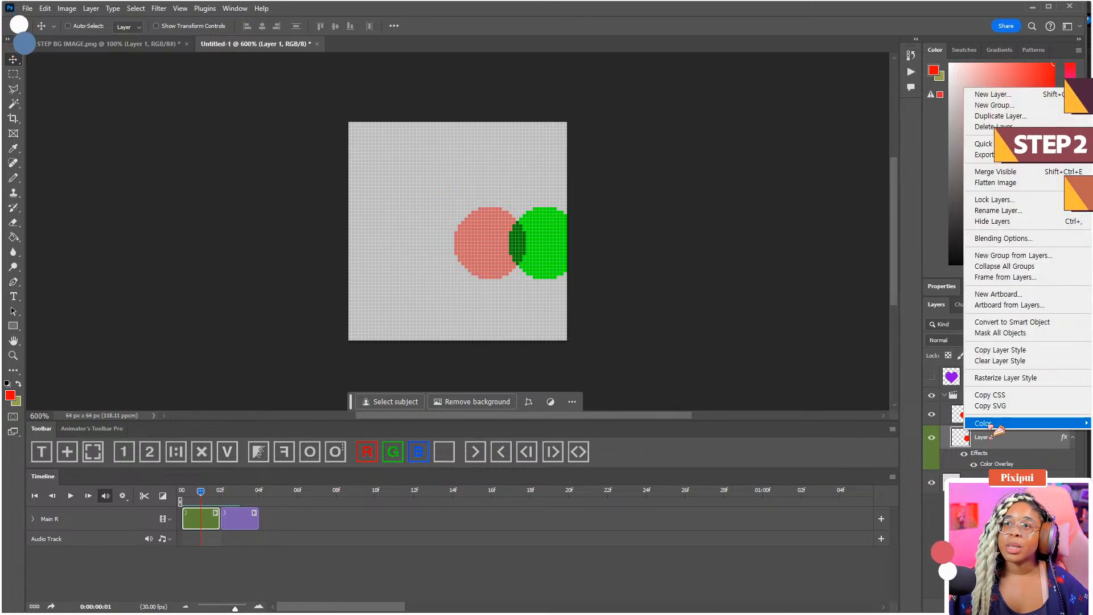
pyautogui.moveTo(974, 423)
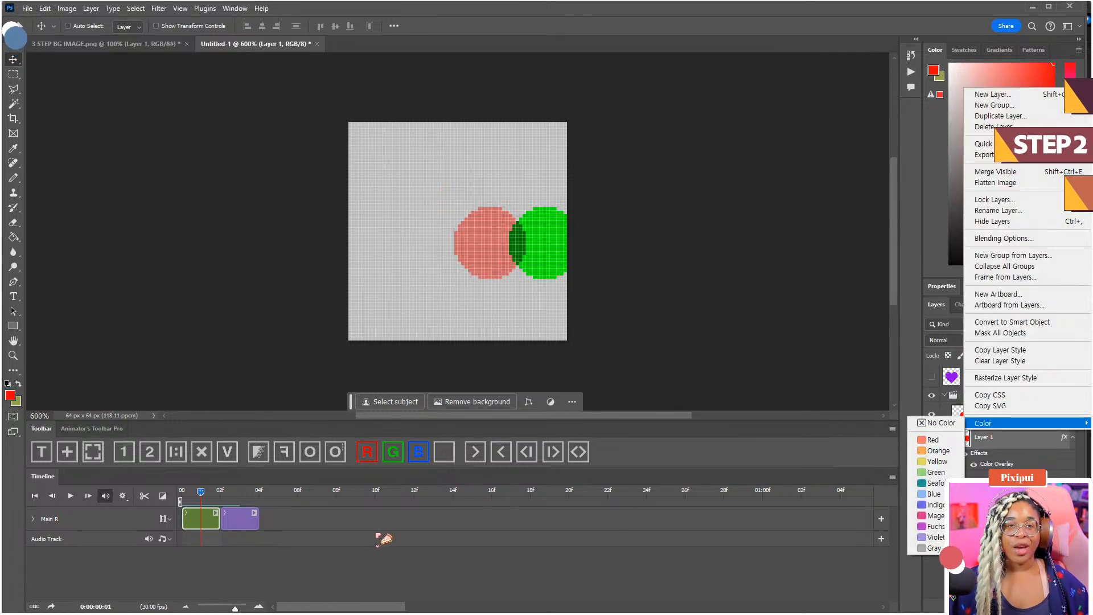
pyautogui.click(231, 521)
# - Move the green circle farther off the canvas's right edge at frame 00, leaving its left part on the canvas
pyautogui.moveTo(200, 492); pyautogui.dragTo(182, 495)
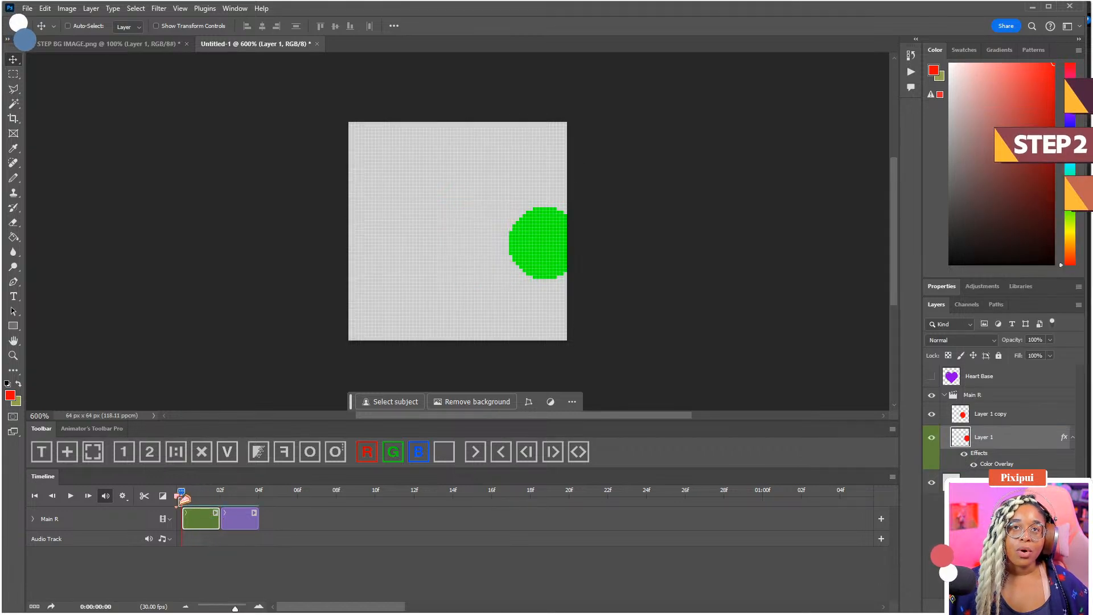
pyautogui.moveTo(535, 270); pyautogui.dragTo(567, 270)
pyautogui.click(231, 557)
pyautogui.moveTo(190, 493); pyautogui.dragTo(167, 515)
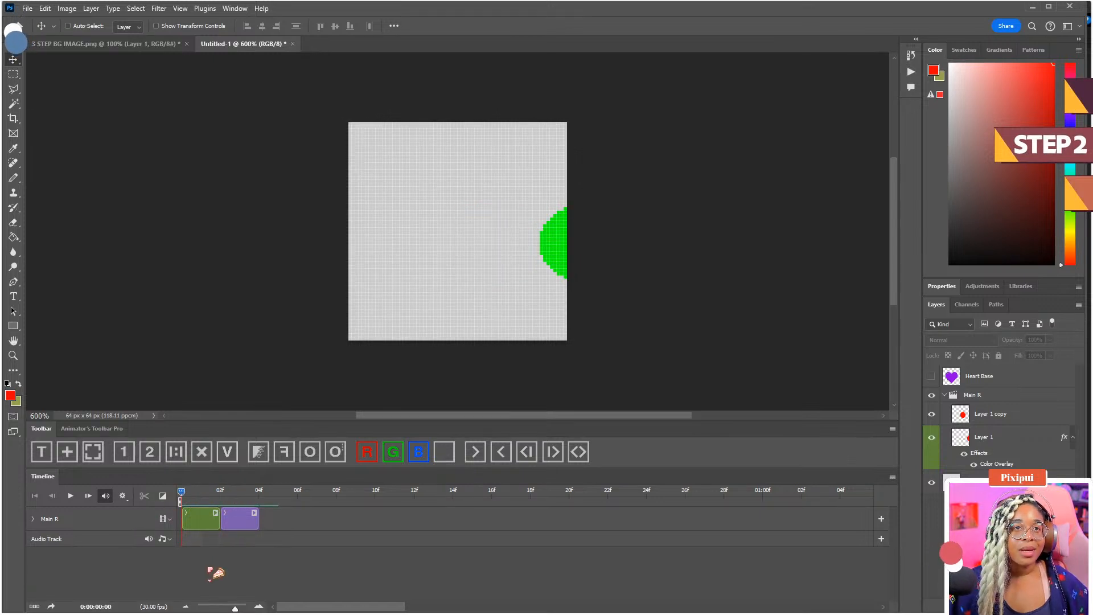
# - Insert a blank two-frame clip before the green Layer 1 clip in the Main R track
pyautogui.hotkey('ctrl', 'shift', 'alt', 'n')
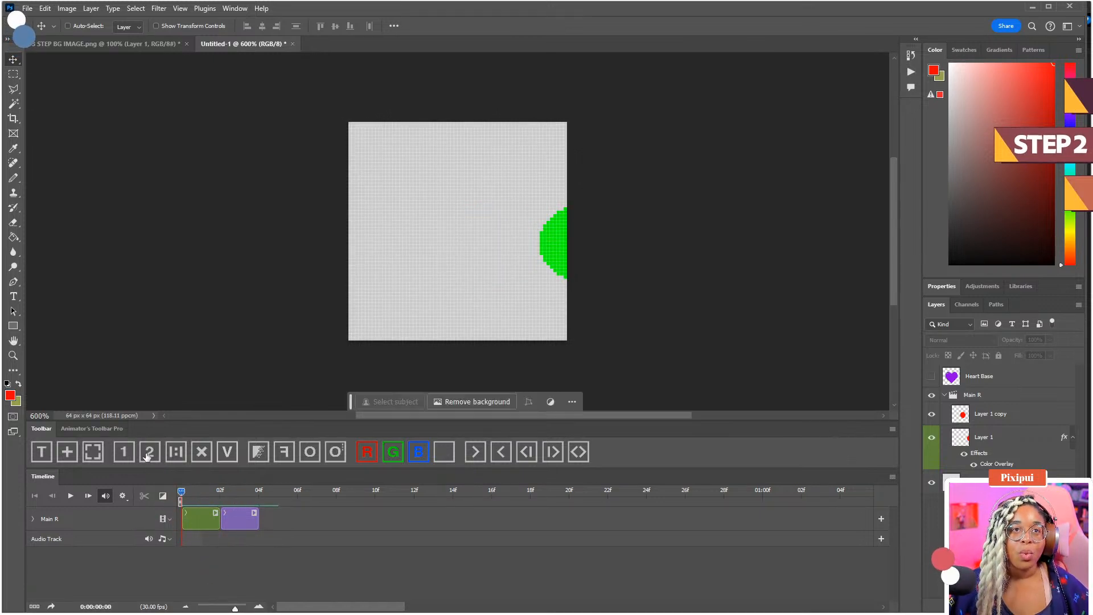
pyautogui.moveTo(257, 521); pyautogui.dragTo(250, 499)
pyautogui.click(200, 493)
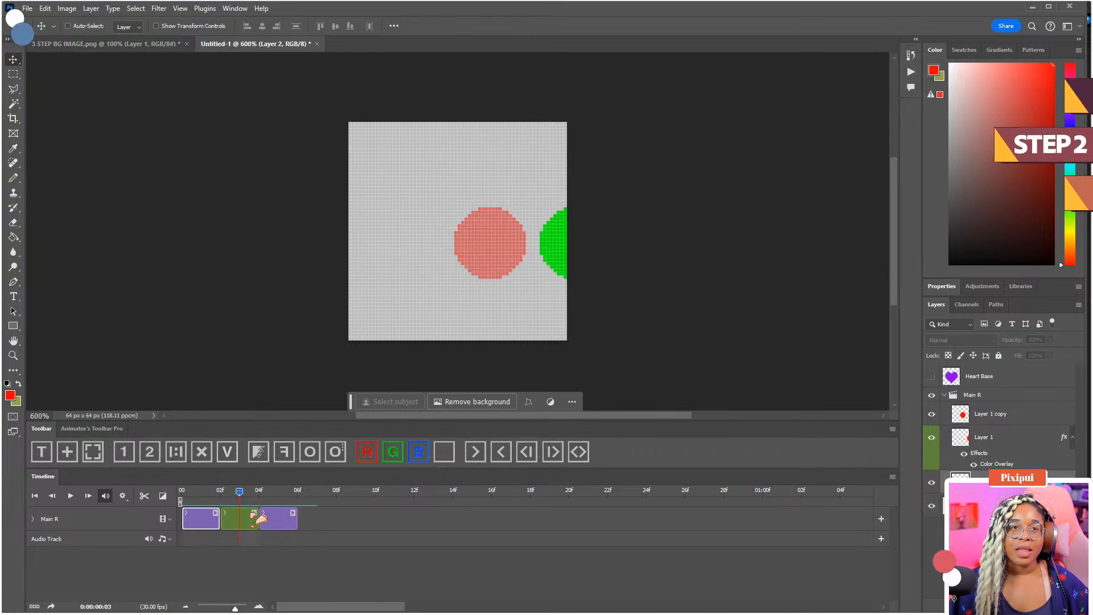
# - Duplicate the green Layer 1 clip as a blue-marked clip, and move its circle left toward the red one
pyautogui.click(251, 520)
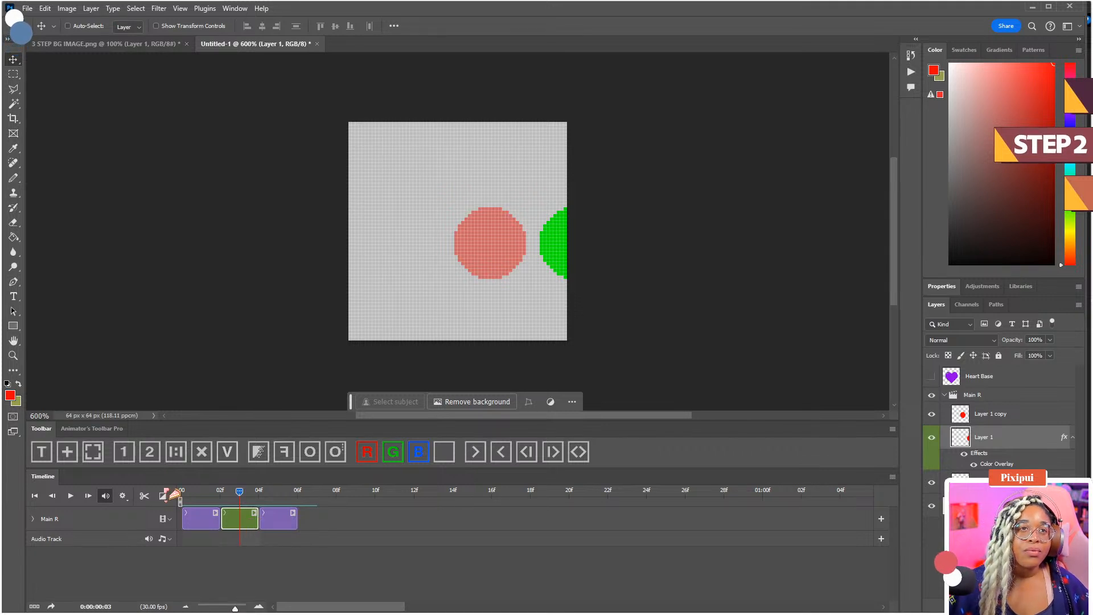
pyautogui.click(177, 456)
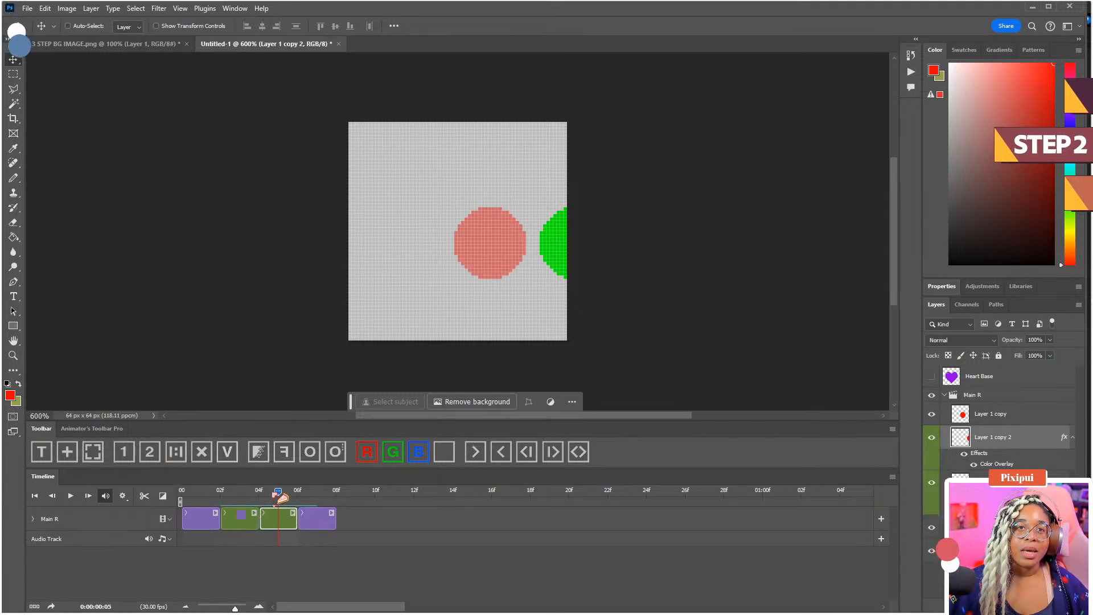
pyautogui.click(417, 452)
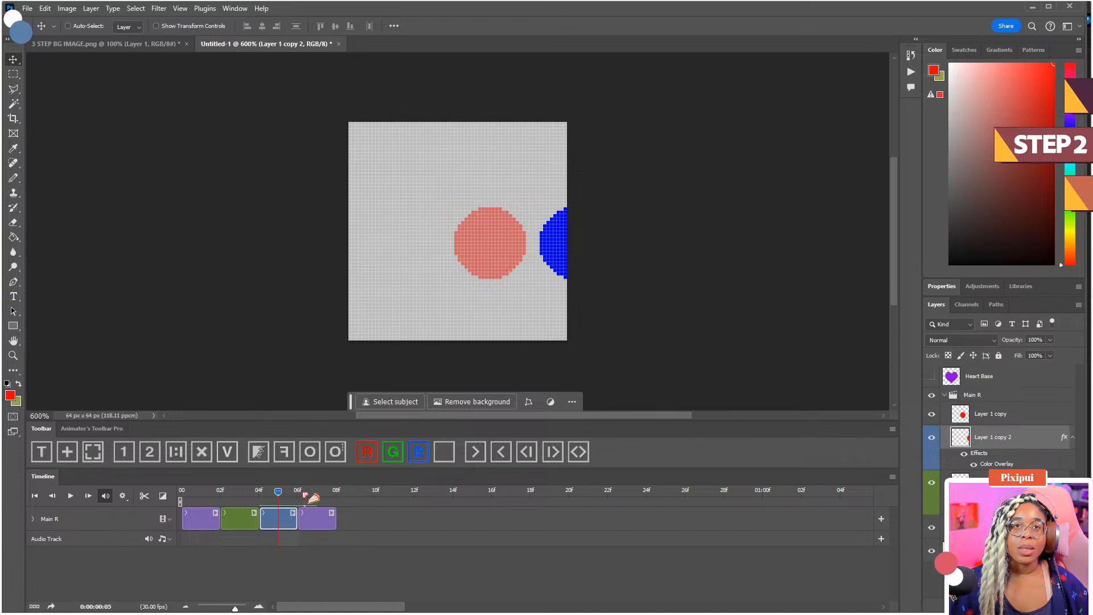
pyautogui.moveTo(555, 264); pyautogui.dragTo(510, 263)
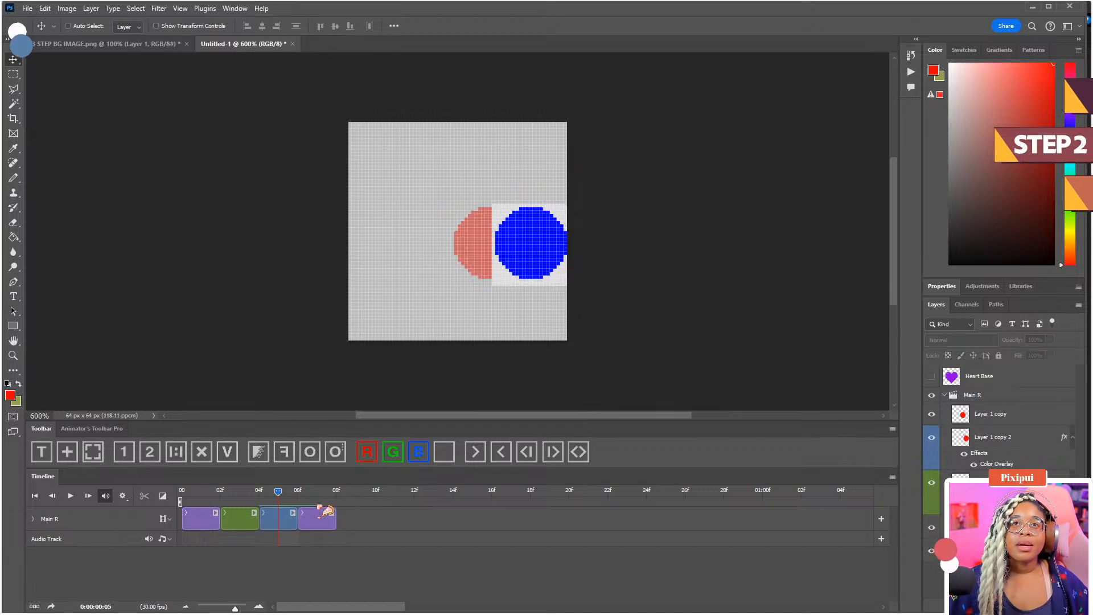
# - Set the timeline's onion skins to show 2 frames before the current one
pyautogui.click(270, 491)
pyautogui.click(278, 491)
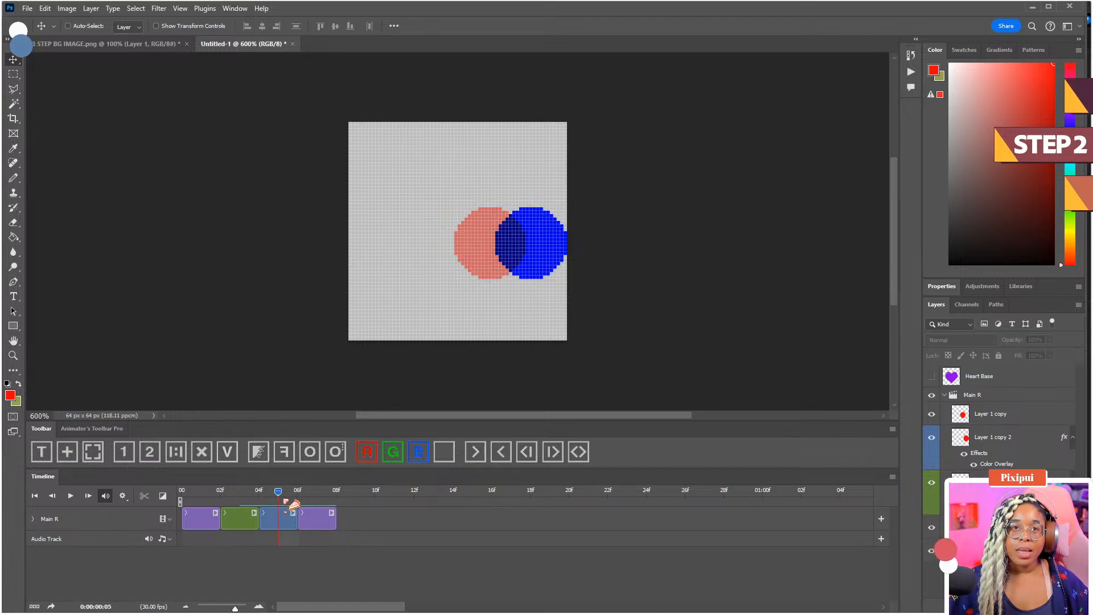
pyautogui.click(892, 476)
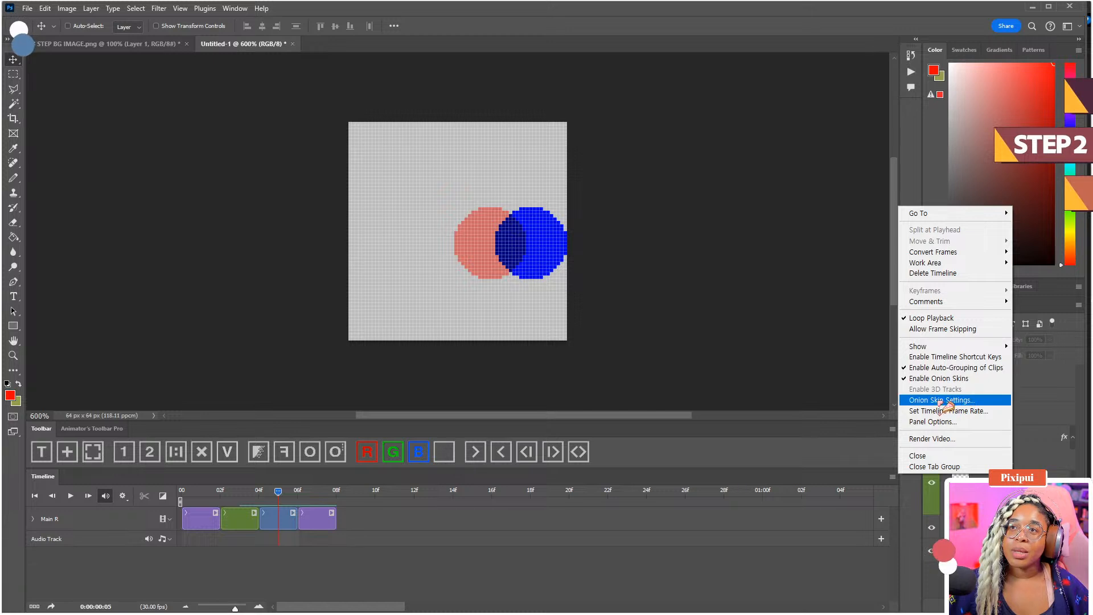
pyautogui.click(340, 455)
pyautogui.click(340, 456)
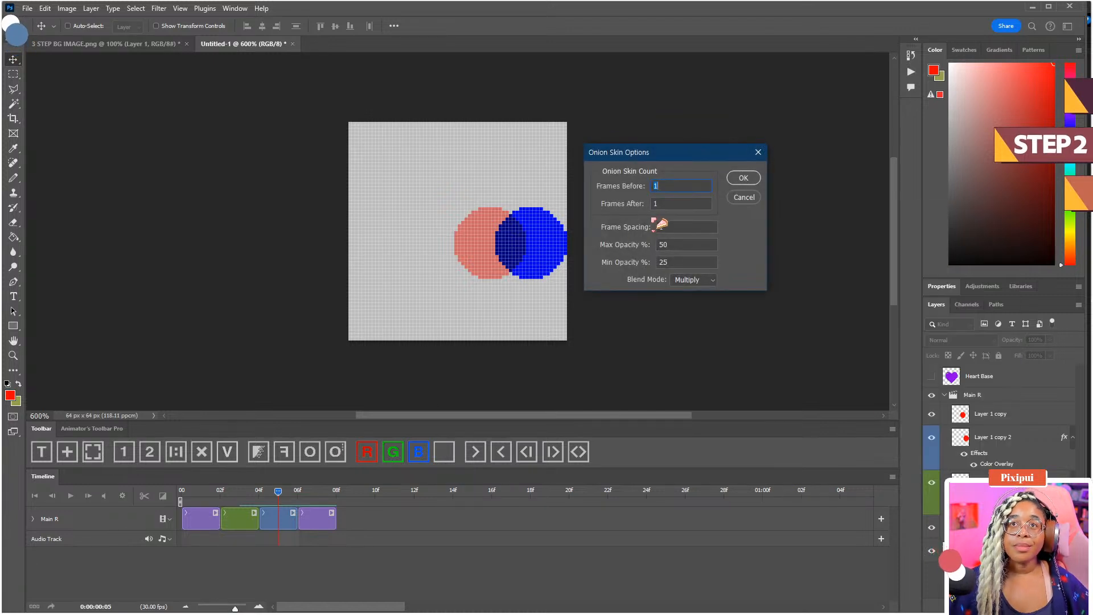
pyautogui.write('2')
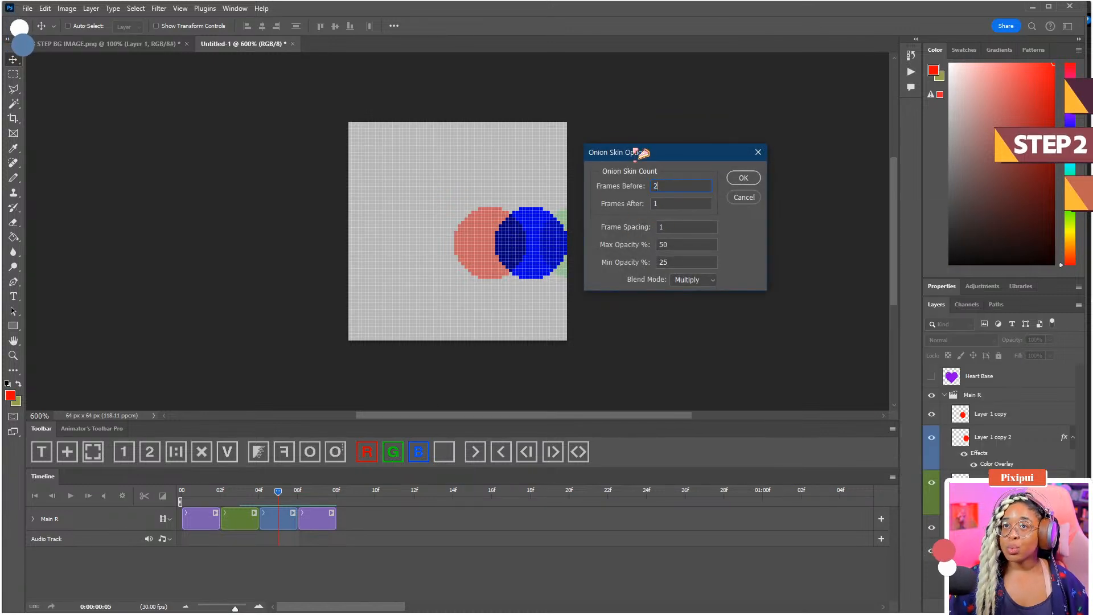
pyautogui.click(743, 179)
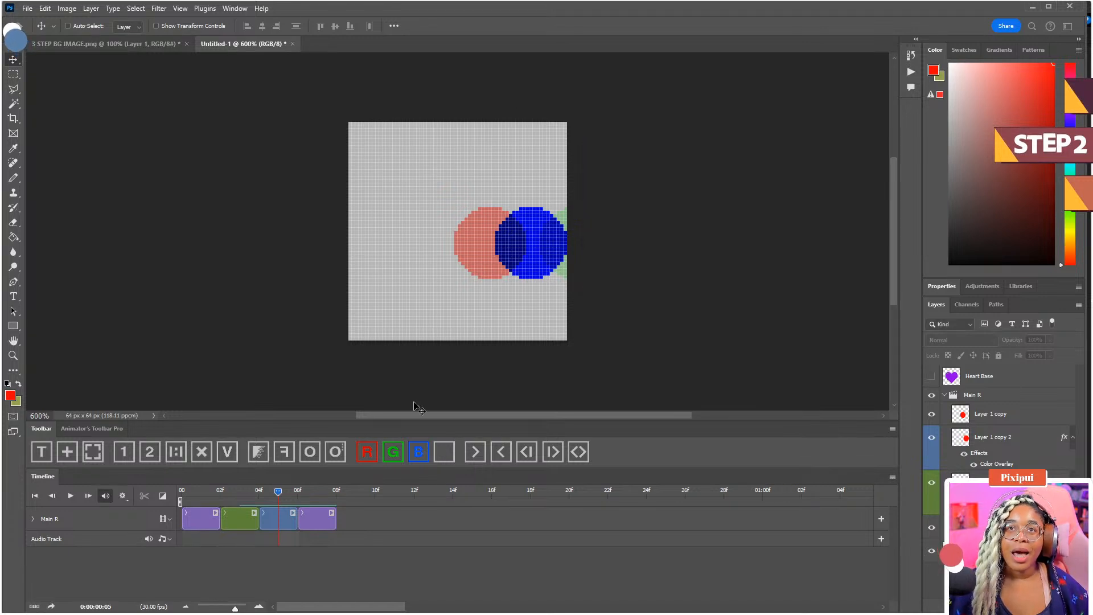
# - Stretch the blue circle in the Layer 1 copy 2 clip horizontally to about 124% width
pyautogui.click(285, 518)
pyautogui.hotkey('ctrl', 't')
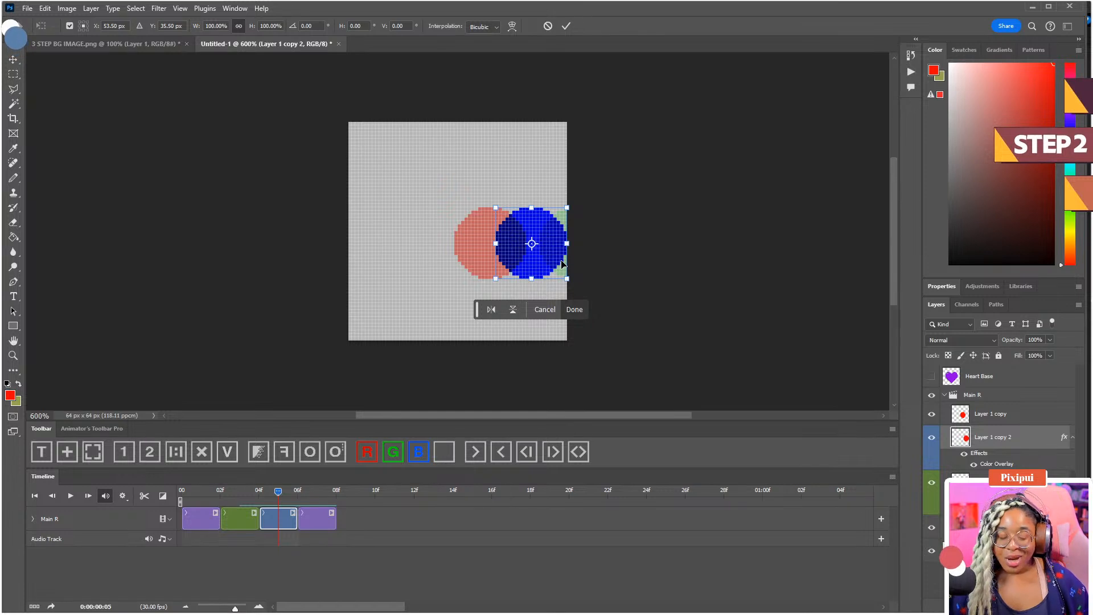
pyautogui.moveTo(569, 242); pyautogui.dragTo(581, 244)
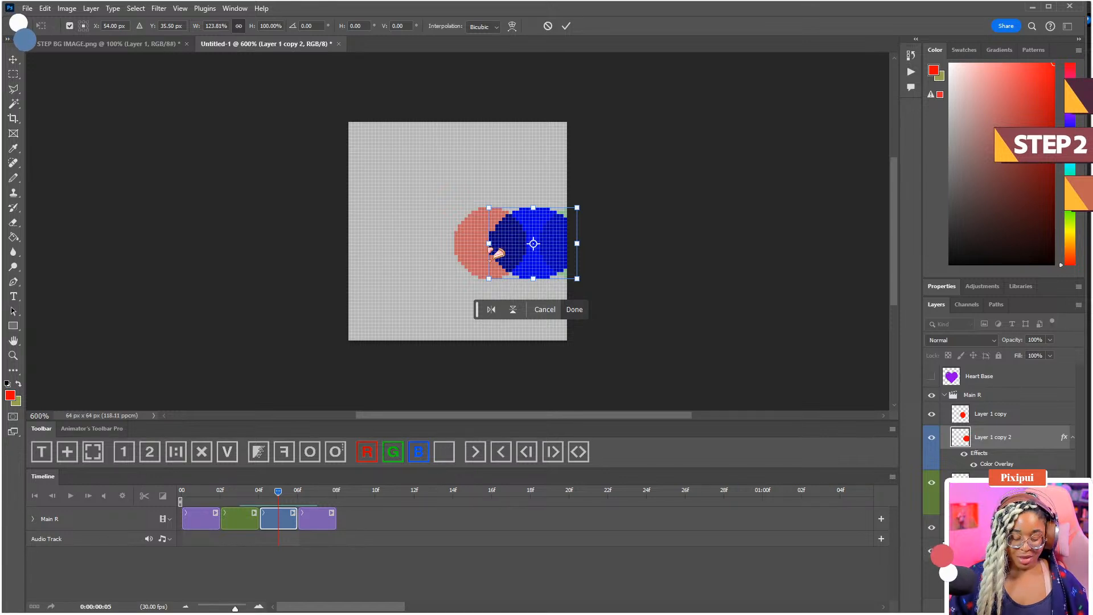
pyautogui.hotkey('alt', 'space')
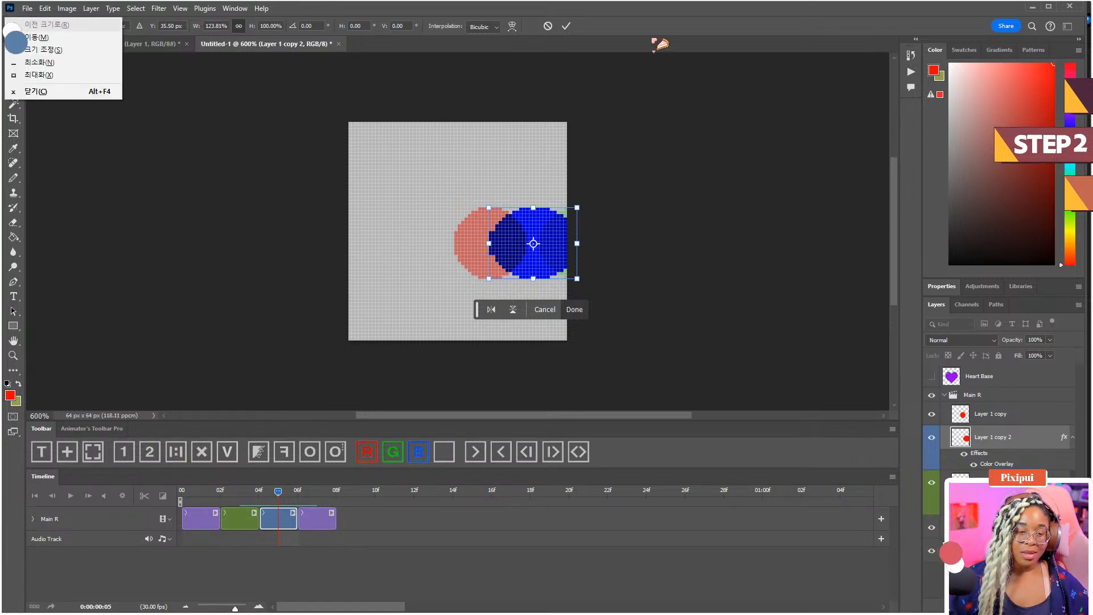
pyautogui.press('Escape')
pyautogui.press('Return')
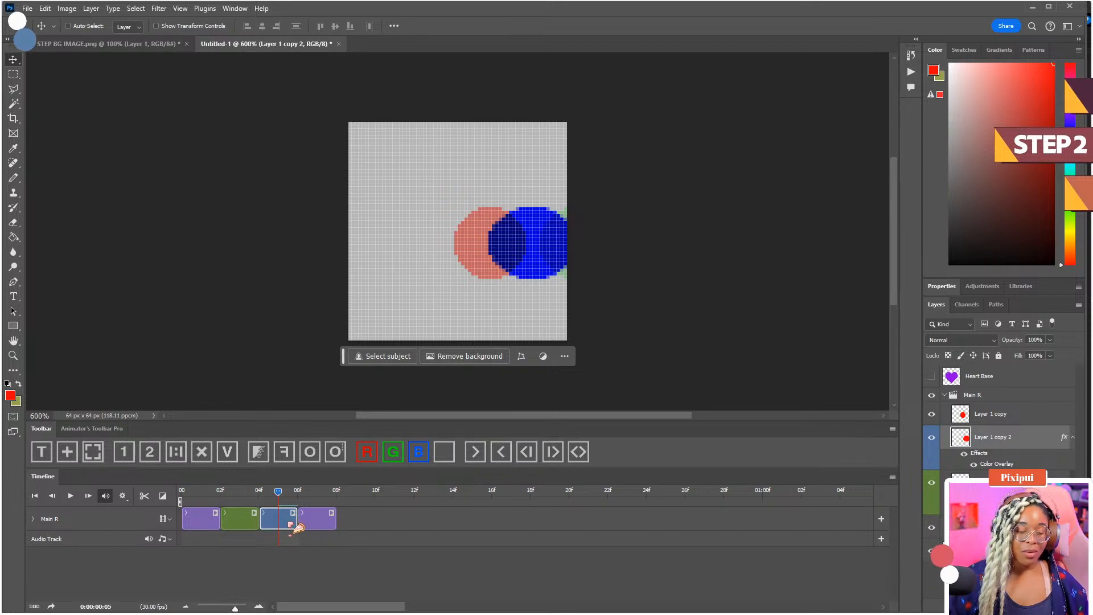
# - Duplicate the stretched blue clip, mark the copy green, and move its shape left over the red circle
pyautogui.click(125, 452)
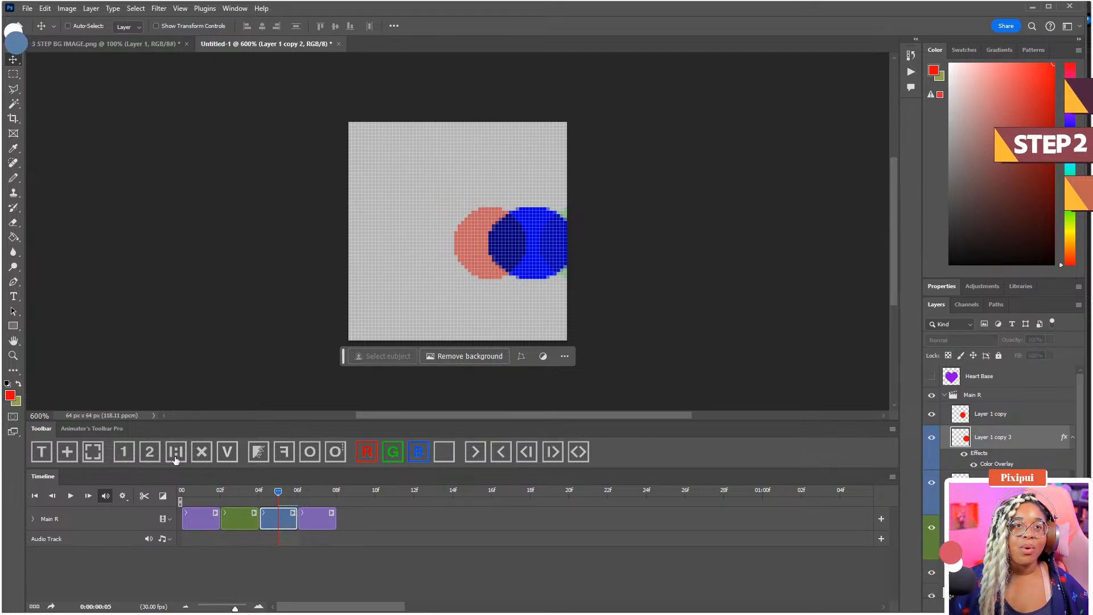
pyautogui.click(314, 499)
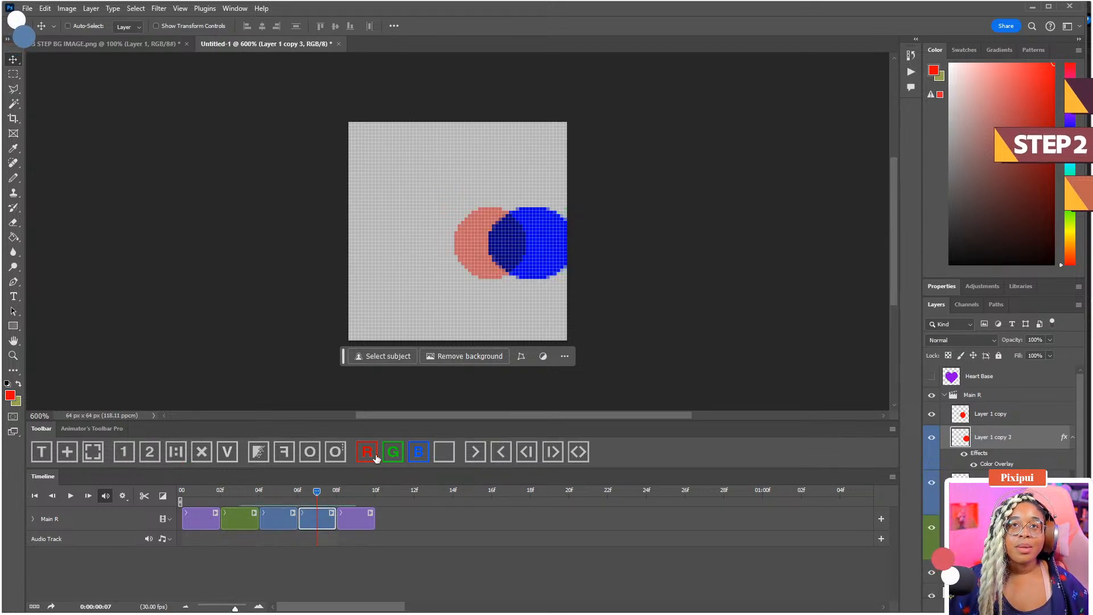
pyautogui.click(401, 456)
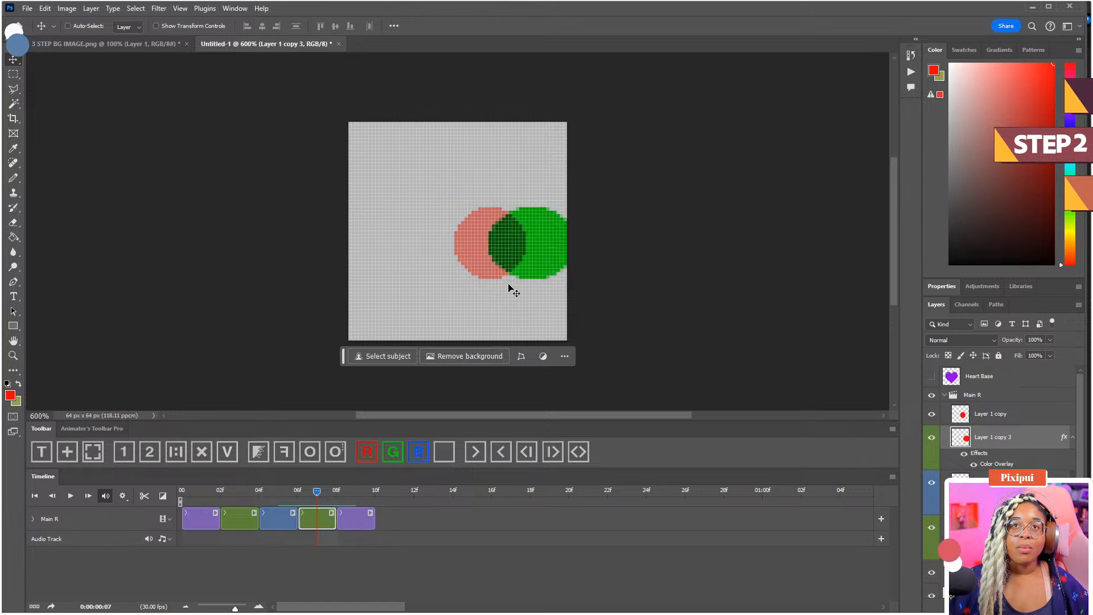
pyautogui.moveTo(527, 270); pyautogui.dragTo(507, 267)
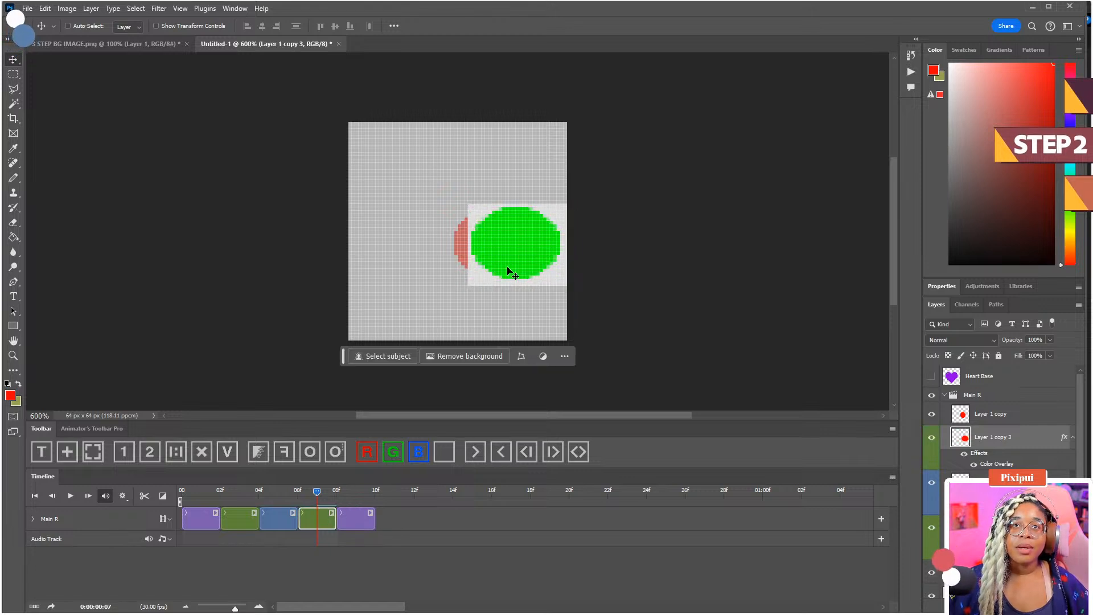
pyautogui.click(344, 548)
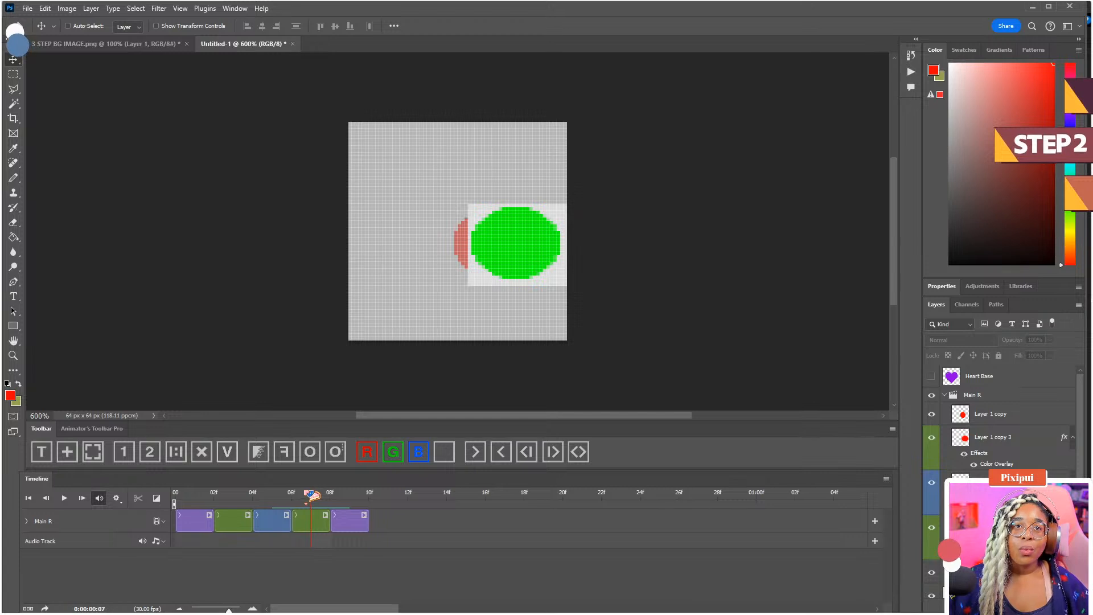
# - Widen the green Layer 1 copy 3 shape to about 115%, extending it left toward the red circle's left edge
pyautogui.click(330, 528)
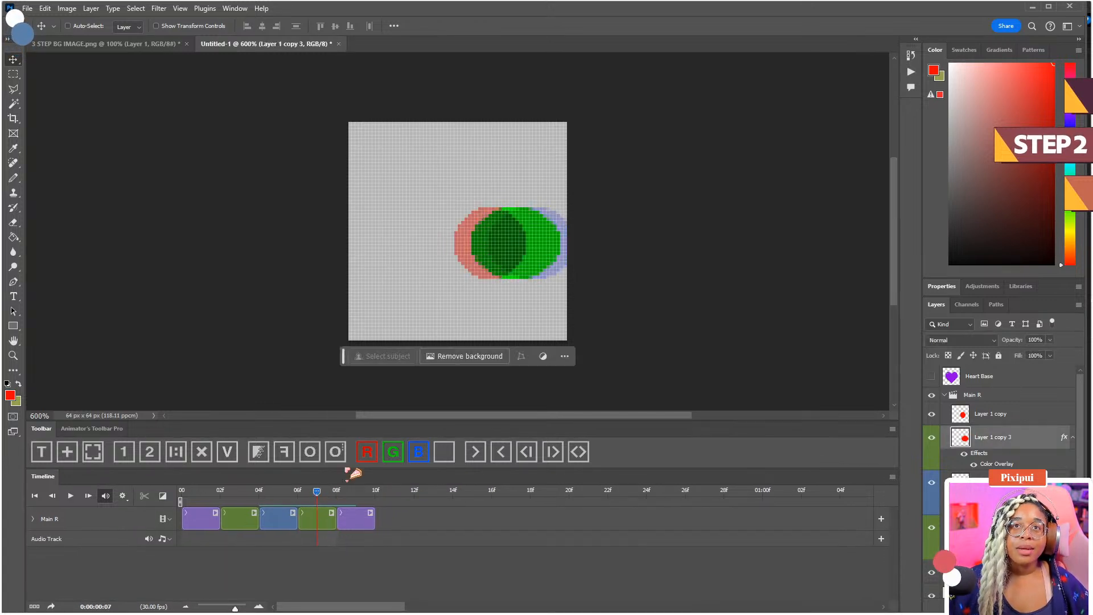
pyautogui.hotkey('ctrl', 't')
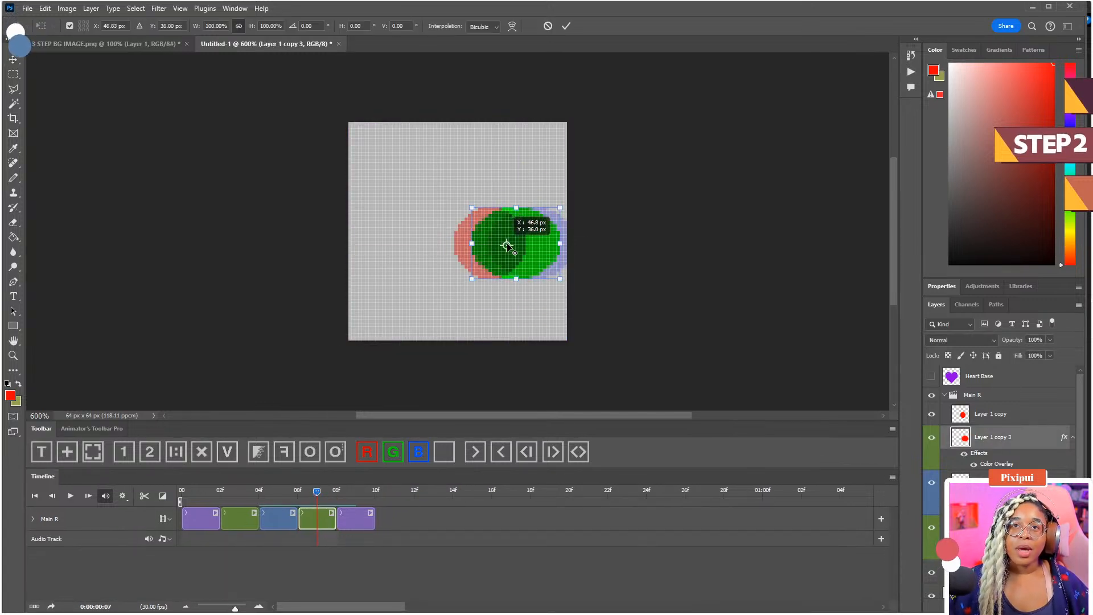
pyautogui.moveTo(560, 243); pyautogui.dragTo(529, 234)
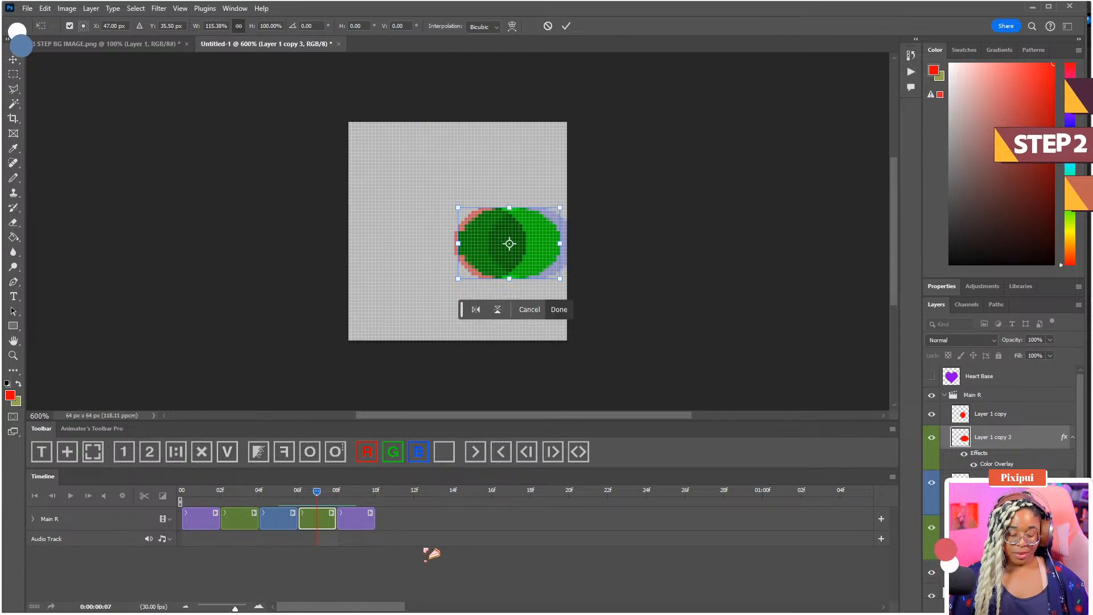
pyautogui.click(370, 553)
# - Duplicate the red Layer 1 copy clip starting at frame 08, and mark the earlier of the two clips blue
pyautogui.hscroll(2, 344, 552)
pyautogui.moveTo(276, 497); pyautogui.dragTo(362, 512)
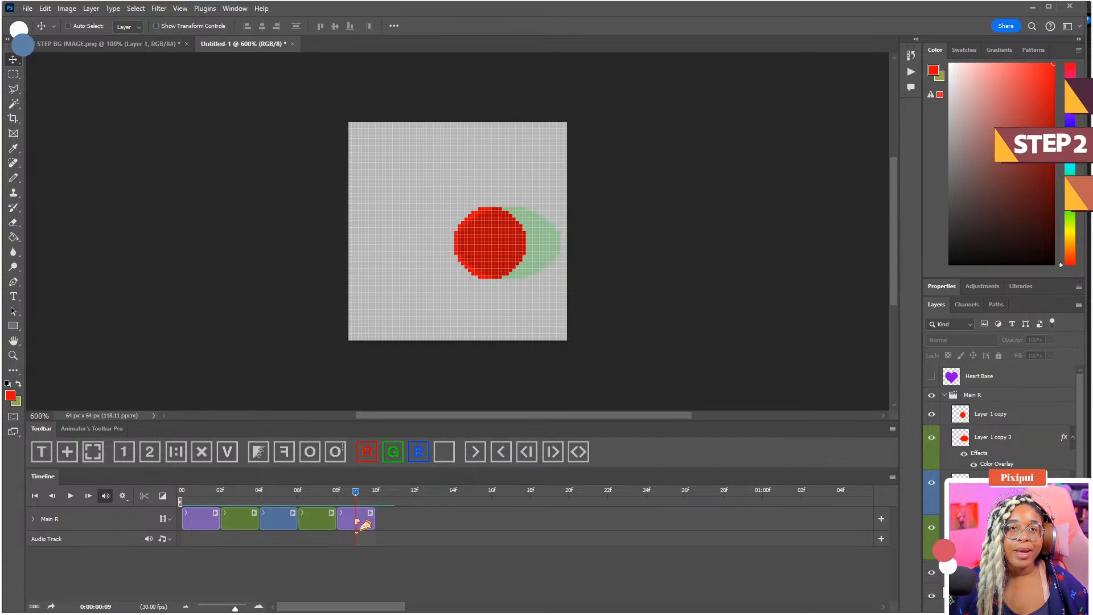
pyautogui.click(339, 494)
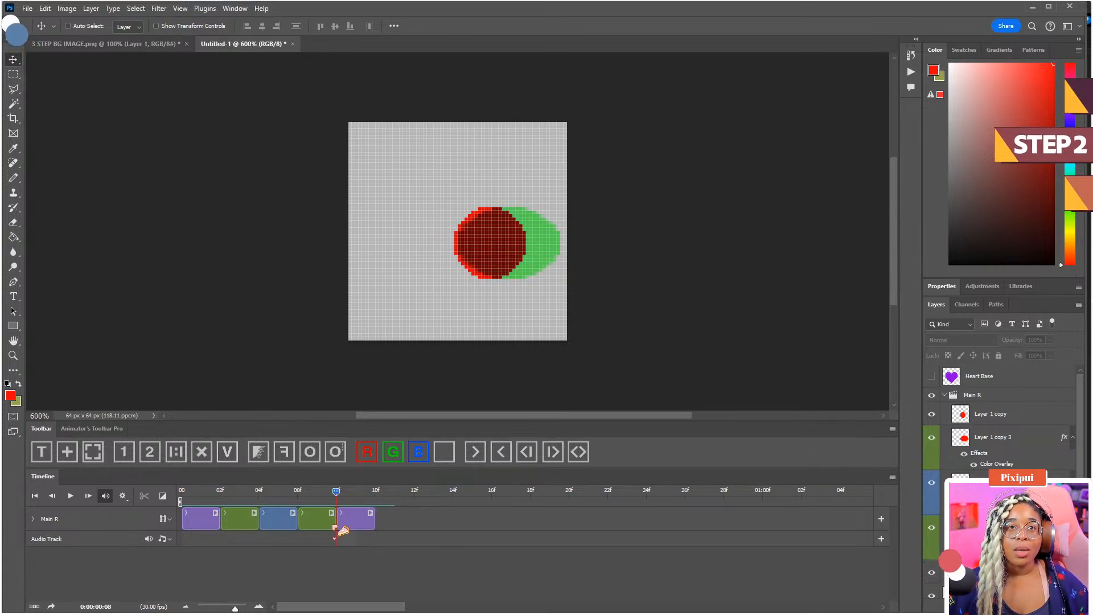
pyautogui.click(340, 527)
pyautogui.click(176, 453)
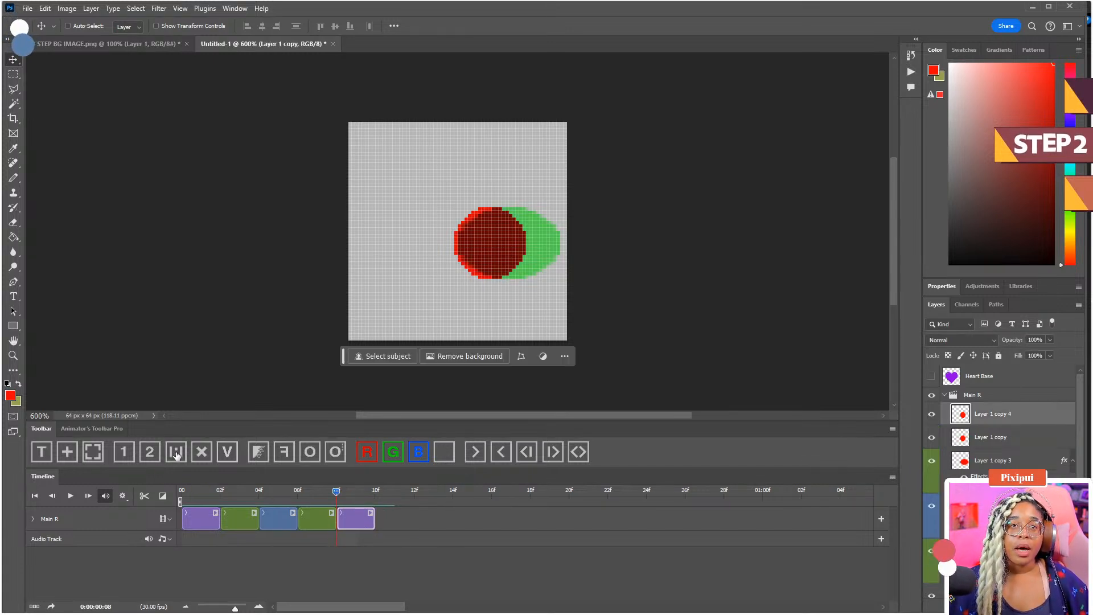
pyautogui.click(357, 524)
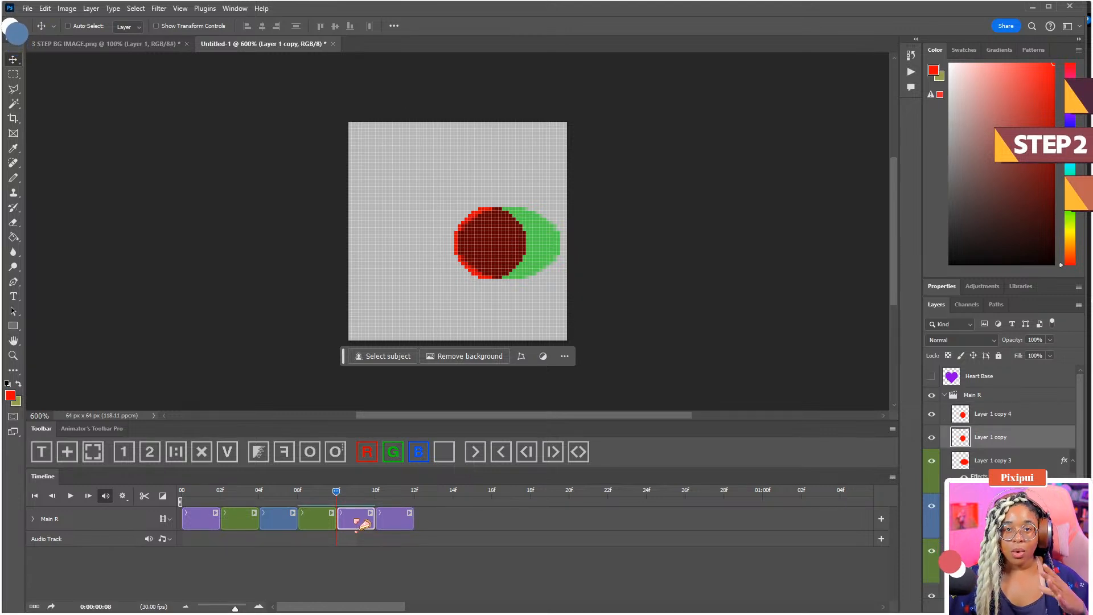
pyautogui.click(357, 498)
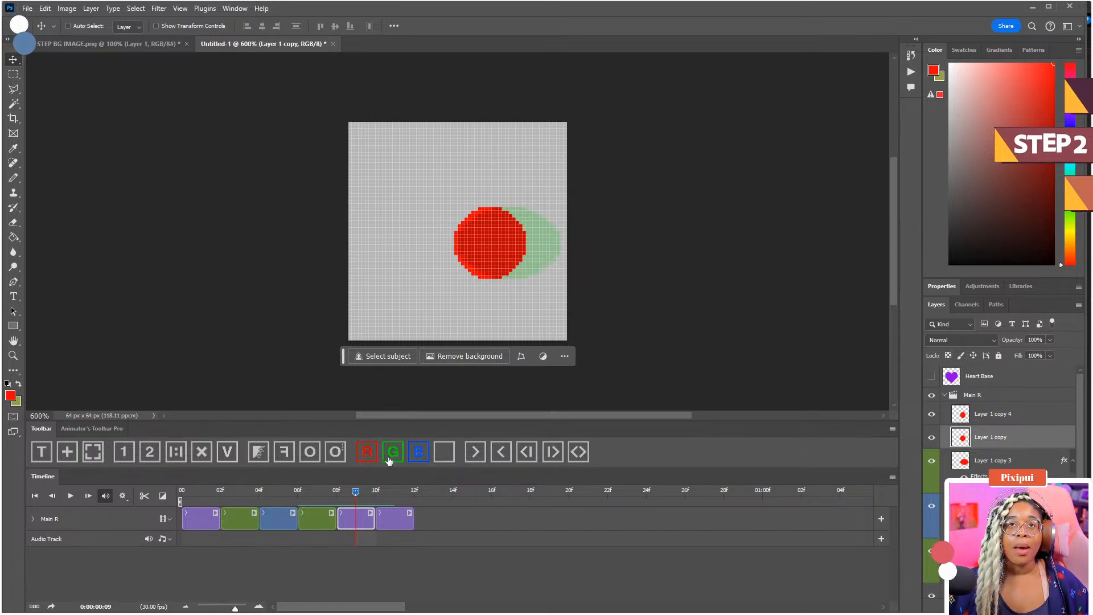
pyautogui.click(419, 452)
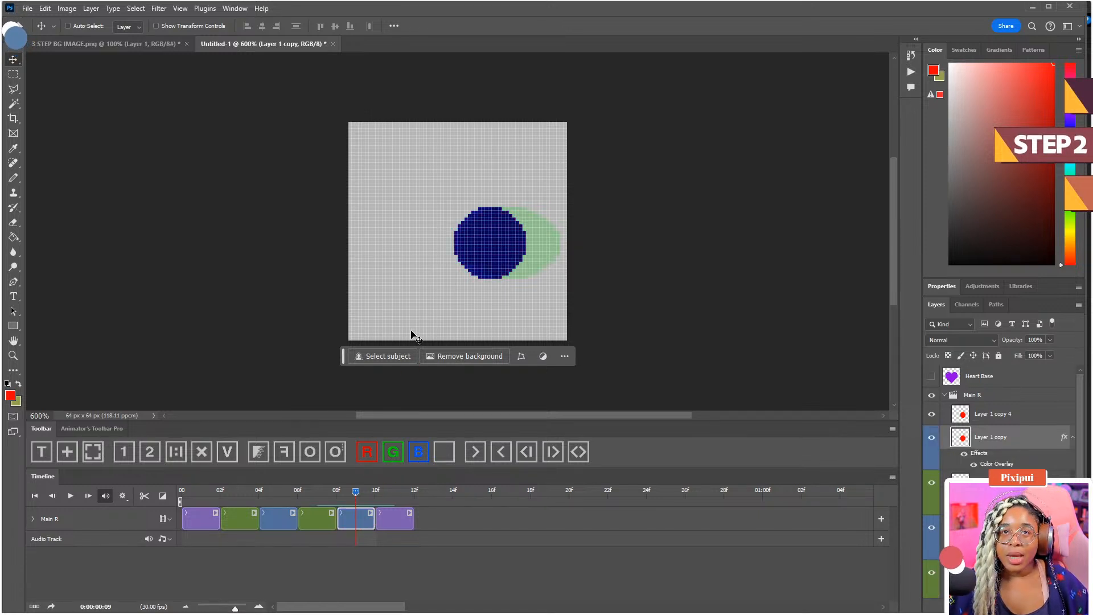
# - Squash the blue Layer 1 copy circle against its left edge to about 76% width and 138% height
pyautogui.hotkey('ctrl', 't')
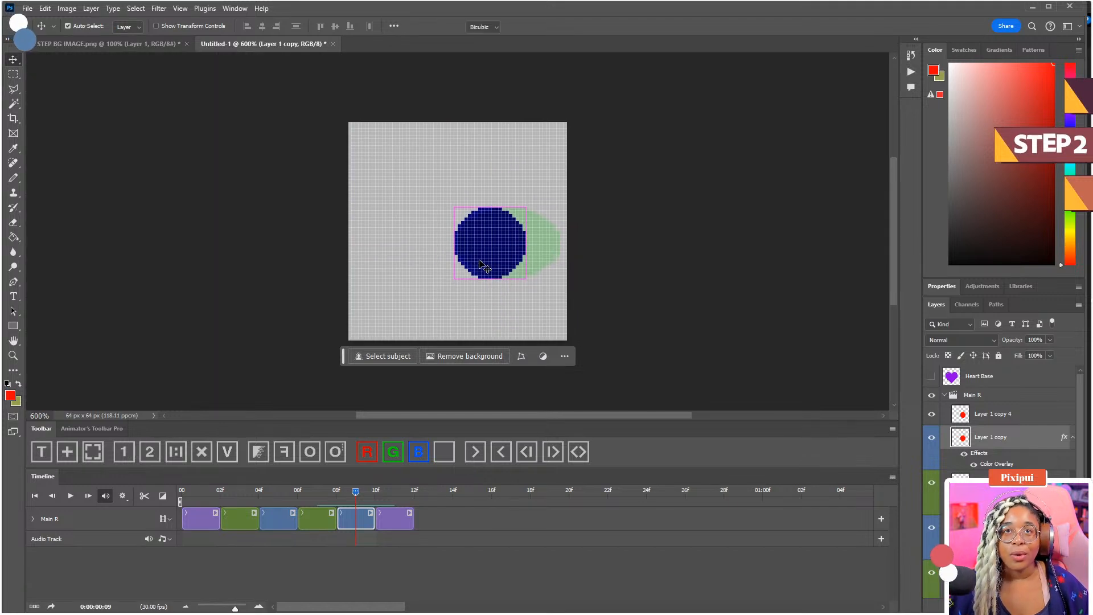
pyautogui.moveTo(491, 244); pyautogui.dragTo(455, 244)
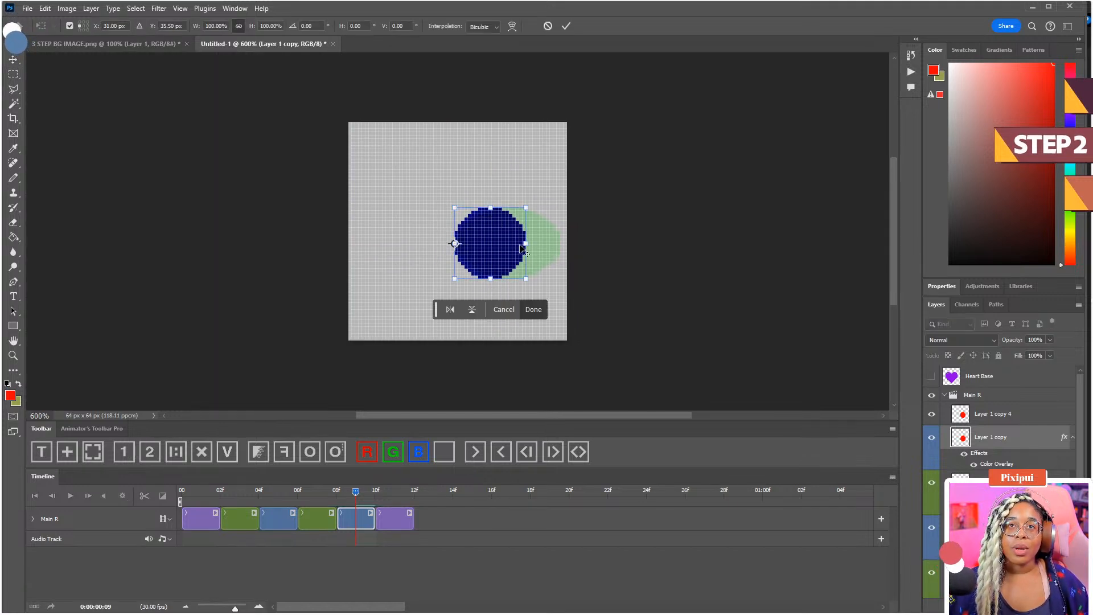
pyautogui.moveTo(525, 244); pyautogui.dragTo(483, 197)
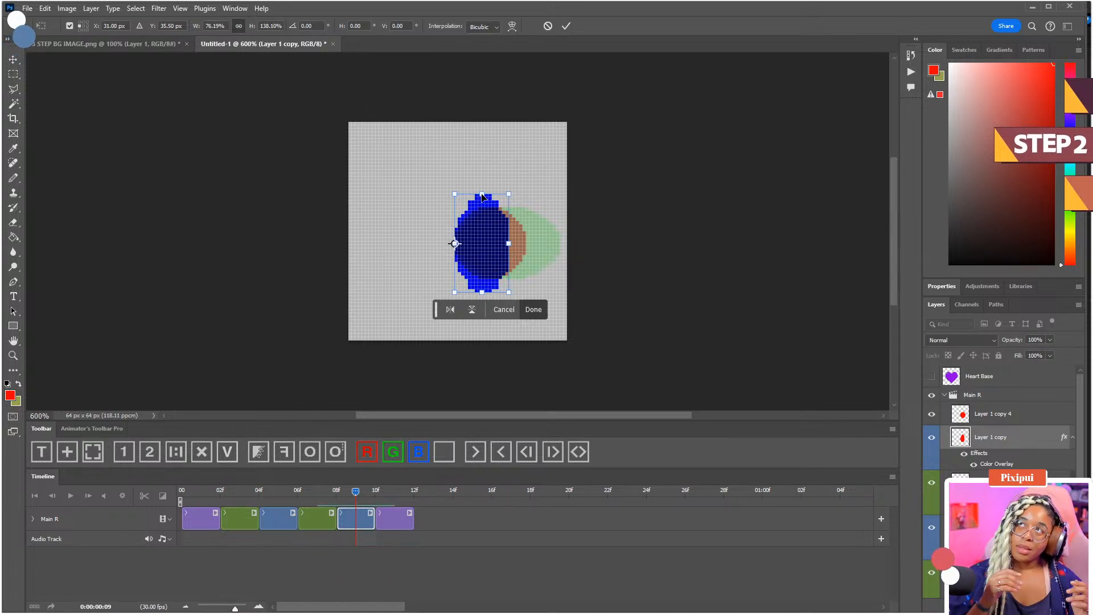
pyautogui.press('Return')
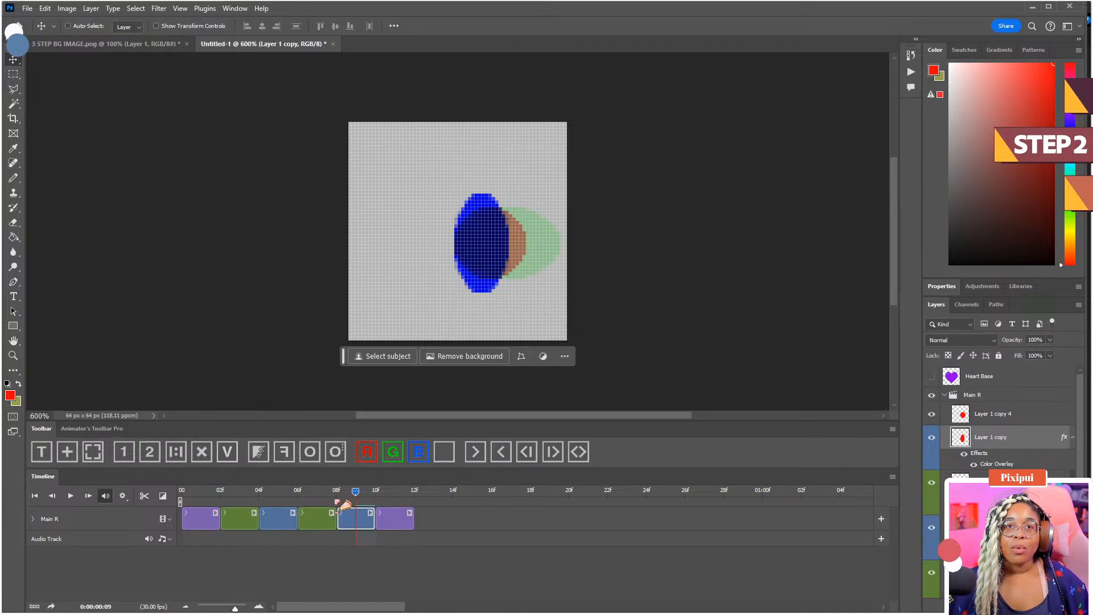
# - Duplicate the red Layer 1 copy 4 clip at the end of the Main R track
pyautogui.moveTo(345, 505); pyautogui.dragTo(388, 509)
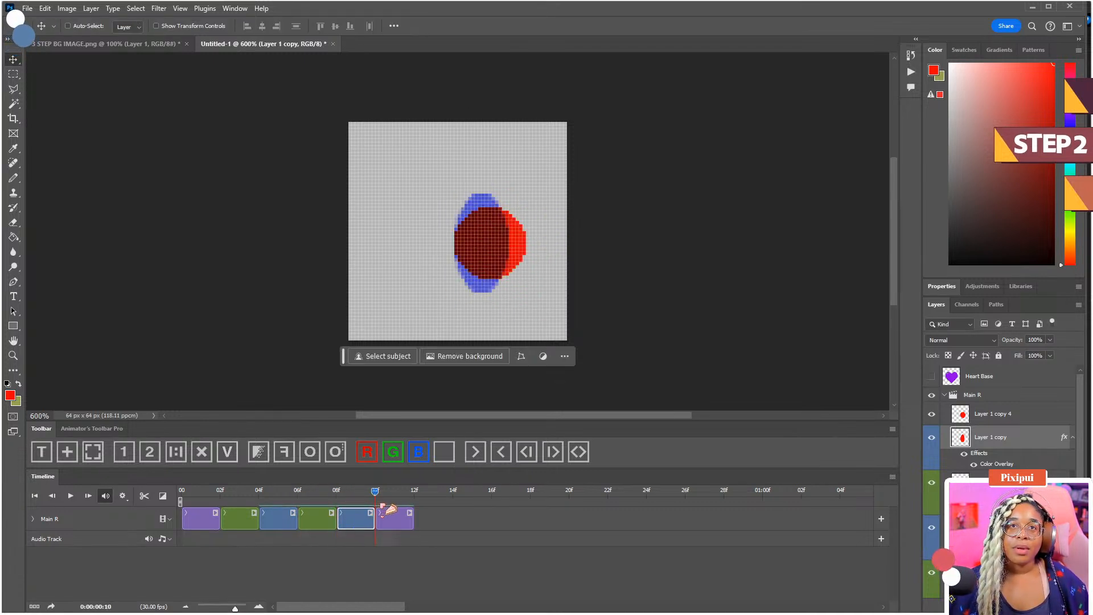
pyautogui.click(400, 520)
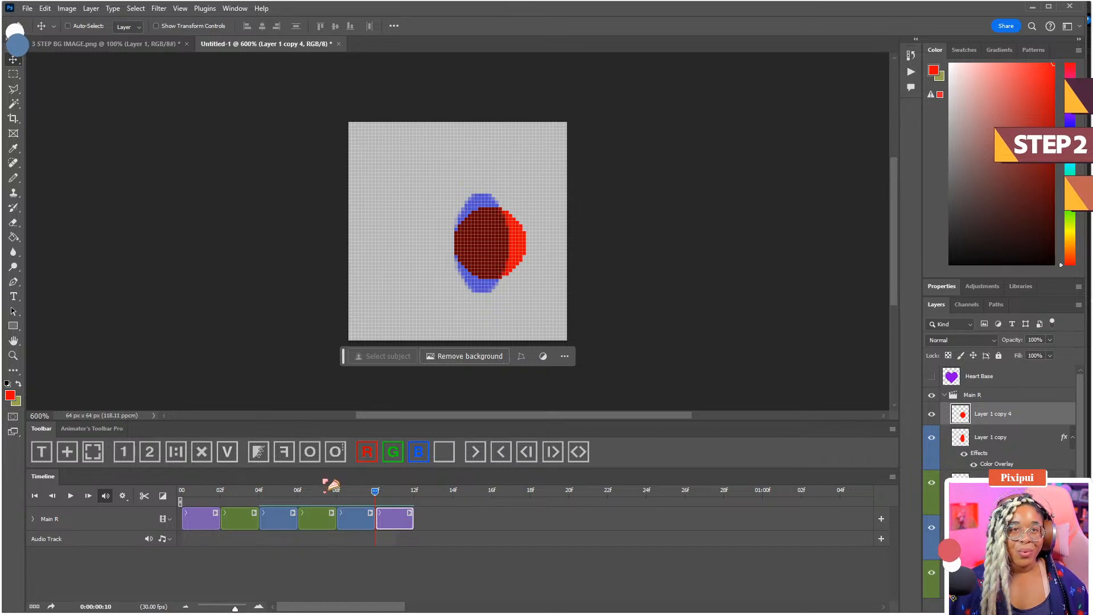
pyautogui.click(215, 455)
pyautogui.click(400, 525)
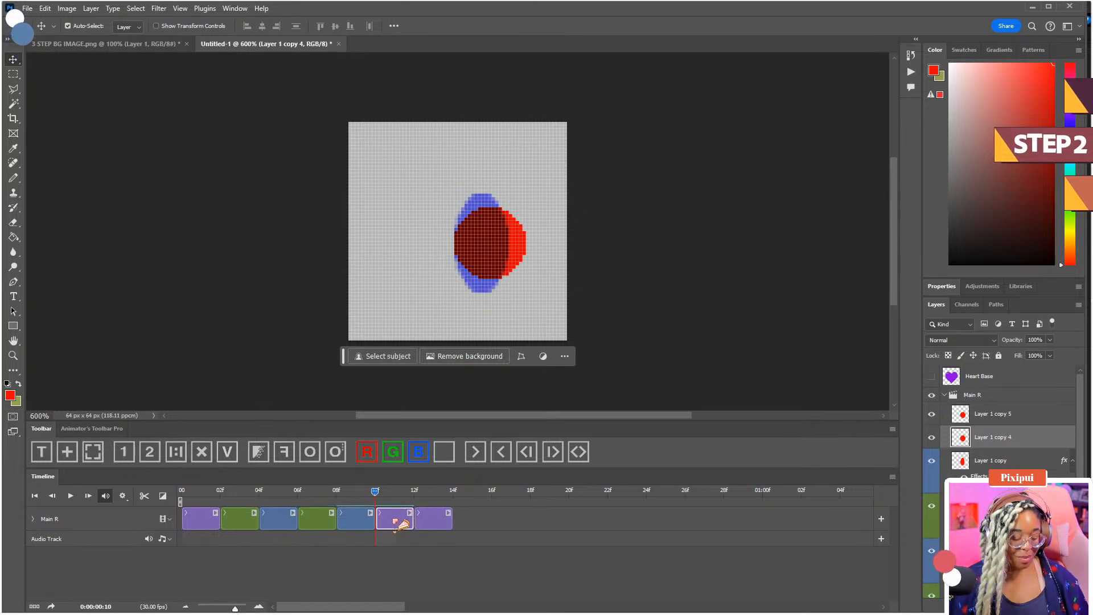
# - Stretch the red circle in the Layer 1 copy 4 clip to about 119% width, anchored at its left edge
pyautogui.hotkey('ctrl', 't')
pyautogui.moveTo(491, 245); pyautogui.dragTo(457, 244)
pyautogui.moveTo(525, 243); pyautogui.dragTo(543, 243)
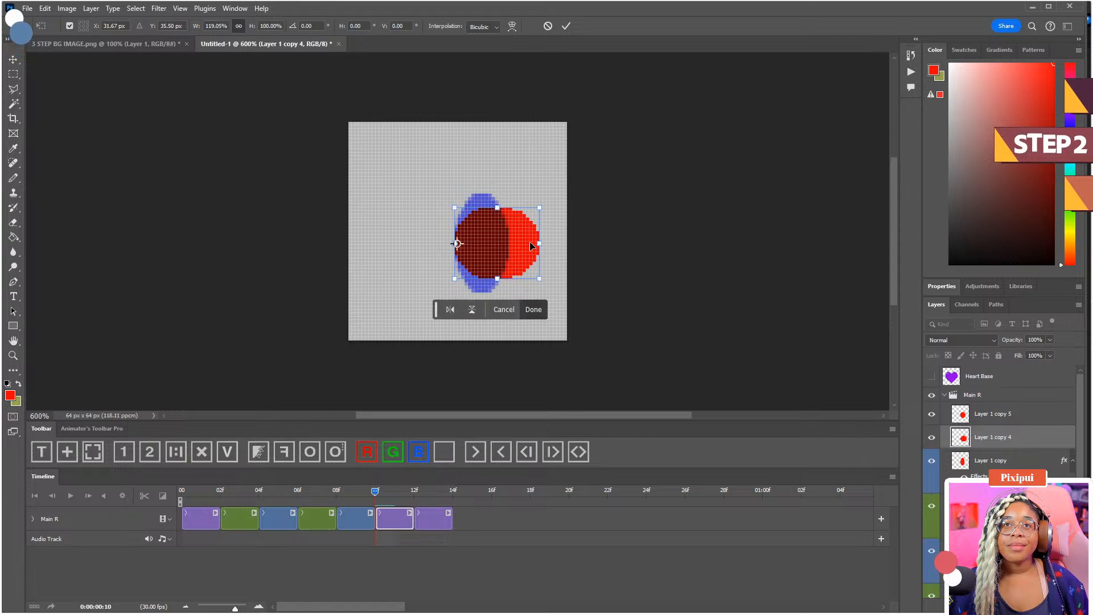
pyautogui.press('Return')
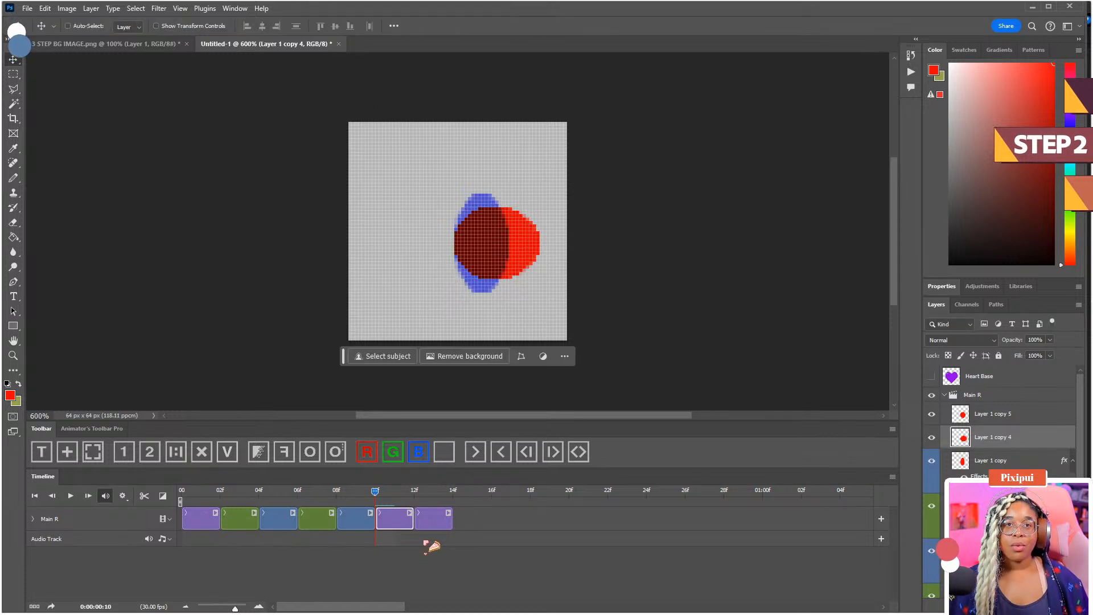
# - Extend the final red clip, Layer 1 copy 5, so it ends at about frame 19
pyautogui.click(438, 518)
pyautogui.click(444, 492)
pyautogui.moveTo(454, 519); pyautogui.dragTo(548, 519)
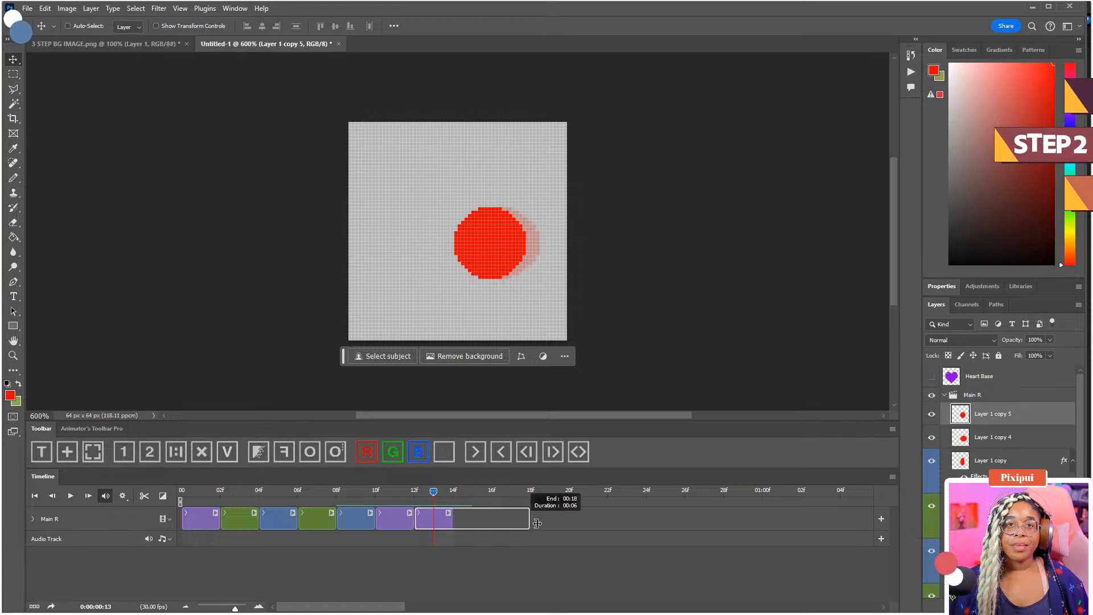
# - Remove the green and blue color marking from the four colored clips between frames 2 and 10 in Main R
pyautogui.click(205, 494)
pyautogui.moveTo(218, 500); pyautogui.dragTo(183, 502)
pyautogui.click(209, 518)
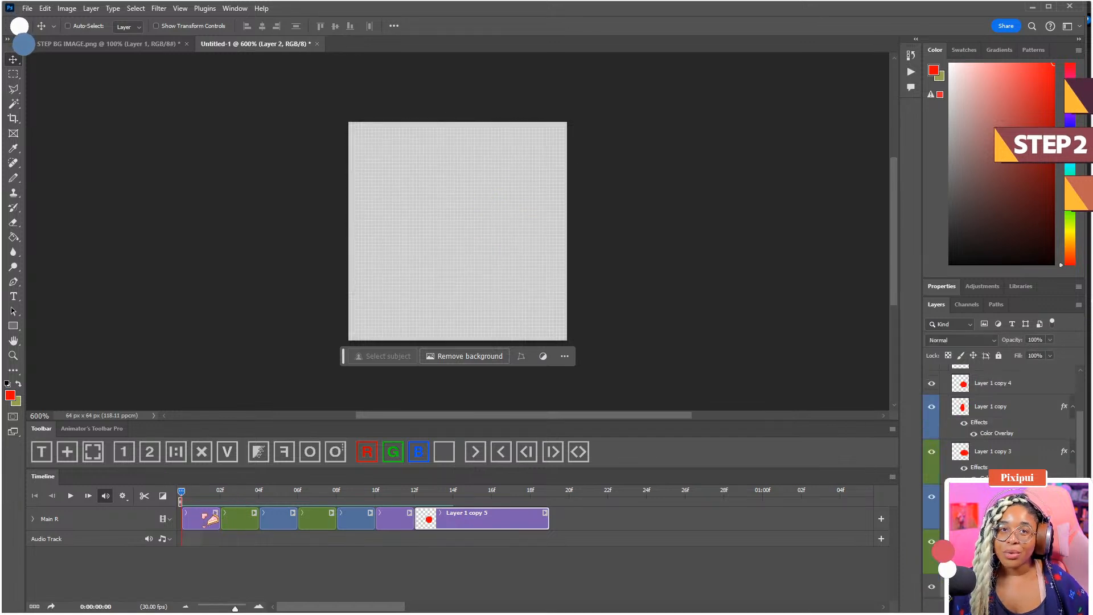
pyautogui.click(440, 452)
pyautogui.click(251, 517)
pyautogui.click(440, 458)
pyautogui.click(278, 519)
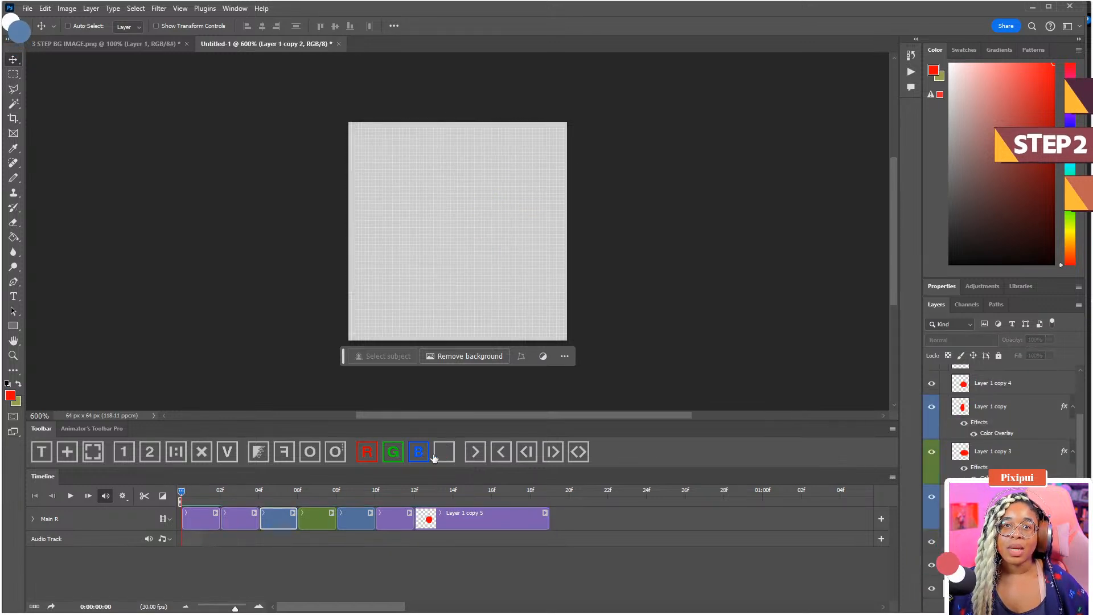
pyautogui.click(439, 453)
pyautogui.click(318, 518)
pyautogui.click(440, 453)
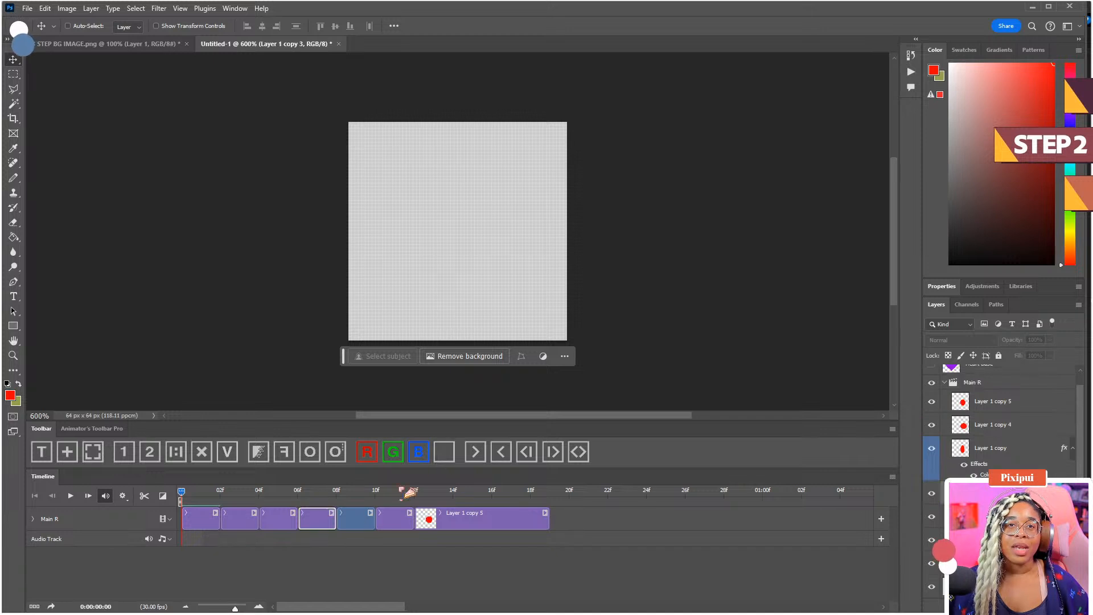
pyautogui.click(438, 454)
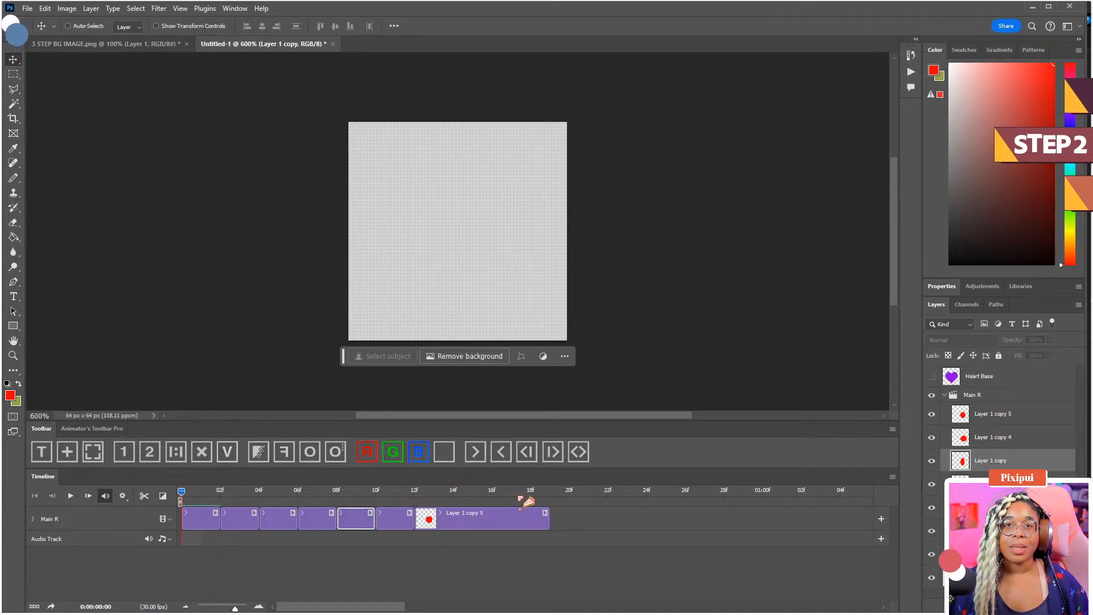
# - Shorten the timeline work area so it ends at about frame 25, and return the playhead to frame 0
pyautogui.click(549, 492)
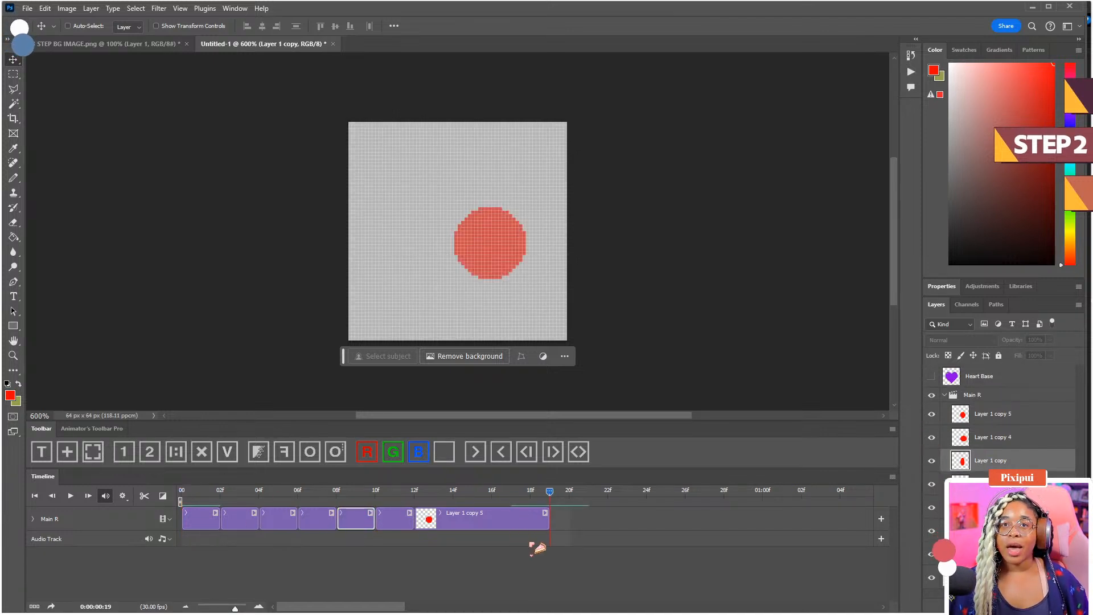
pyautogui.moveTo(236, 608); pyautogui.dragTo(213, 609)
pyautogui.moveTo(230, 502); pyautogui.dragTo(539, 502)
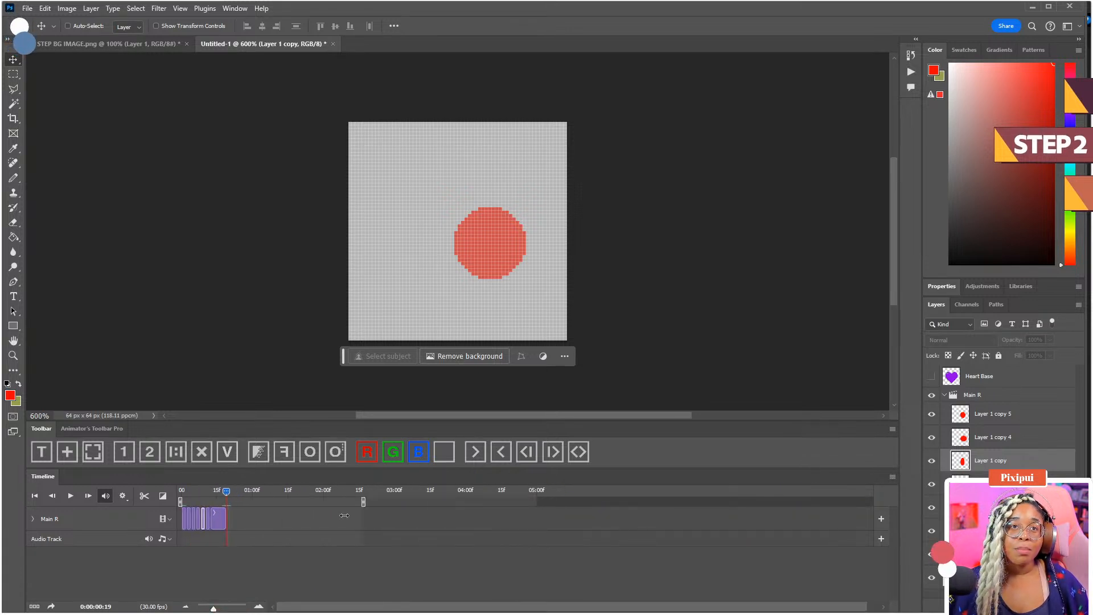
pyautogui.click(239, 532)
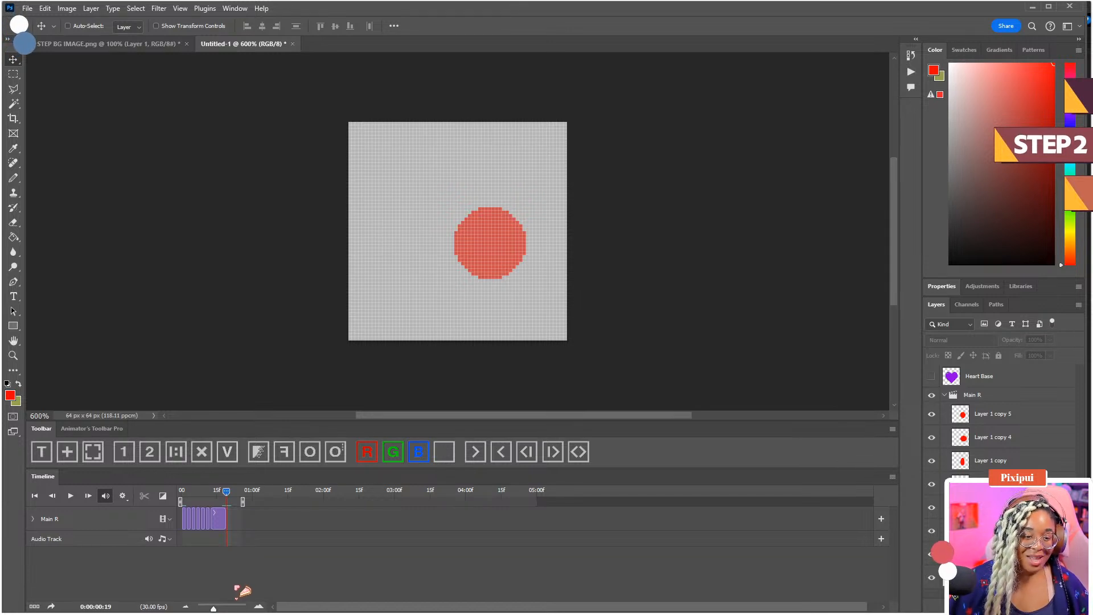
pyautogui.click(238, 607)
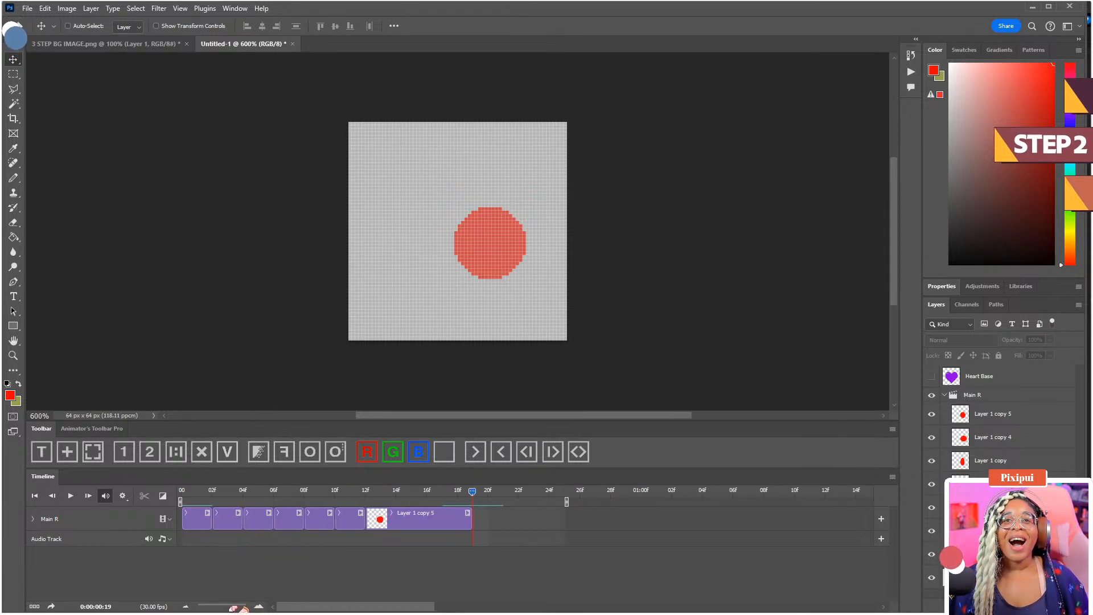
pyautogui.moveTo(272, 500); pyautogui.dragTo(129, 510)
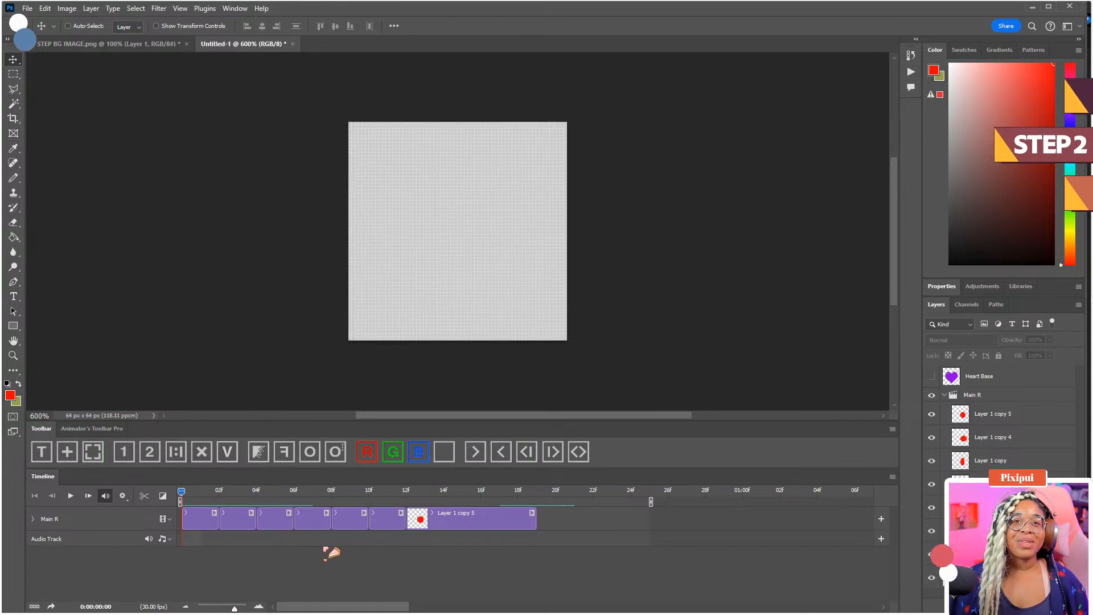
# - Close the onion skin options without changes, turn onion skins off, and play the animation
pyautogui.click(334, 454)
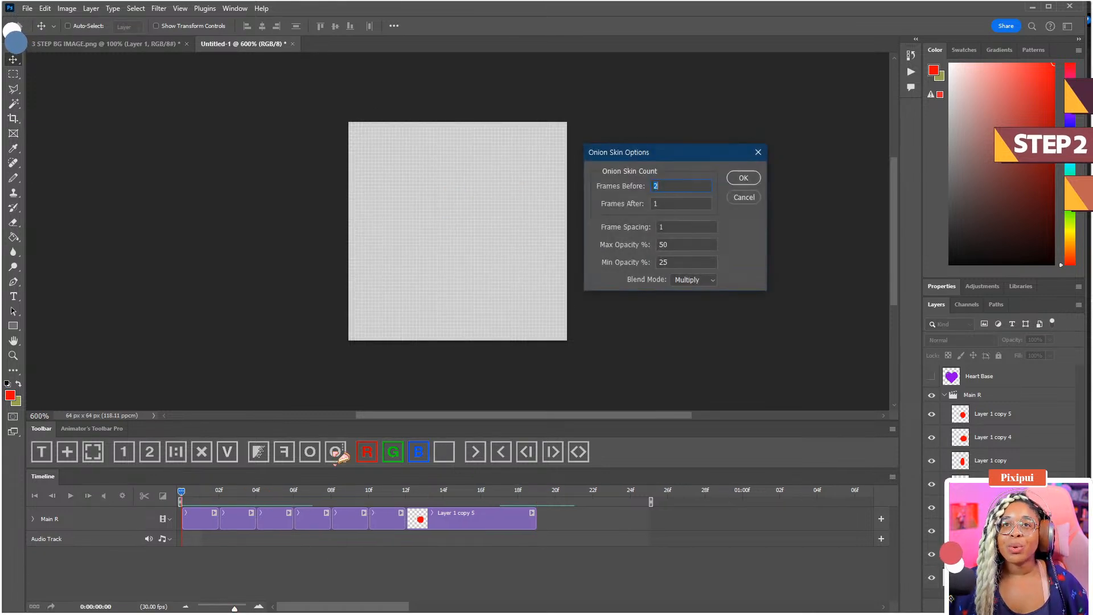
pyautogui.click(739, 208)
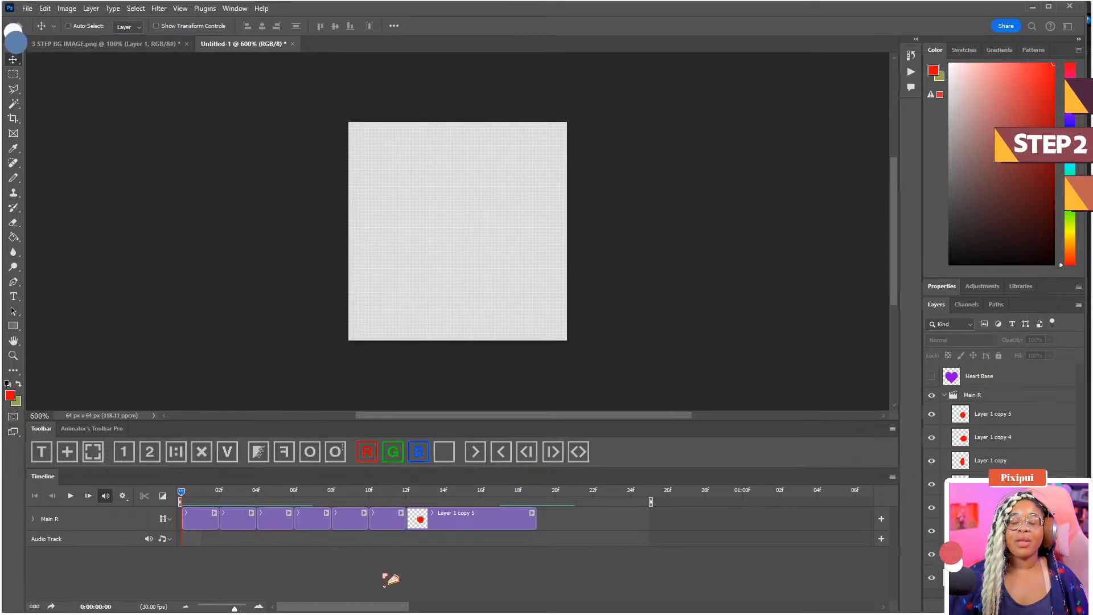
pyautogui.press('space')
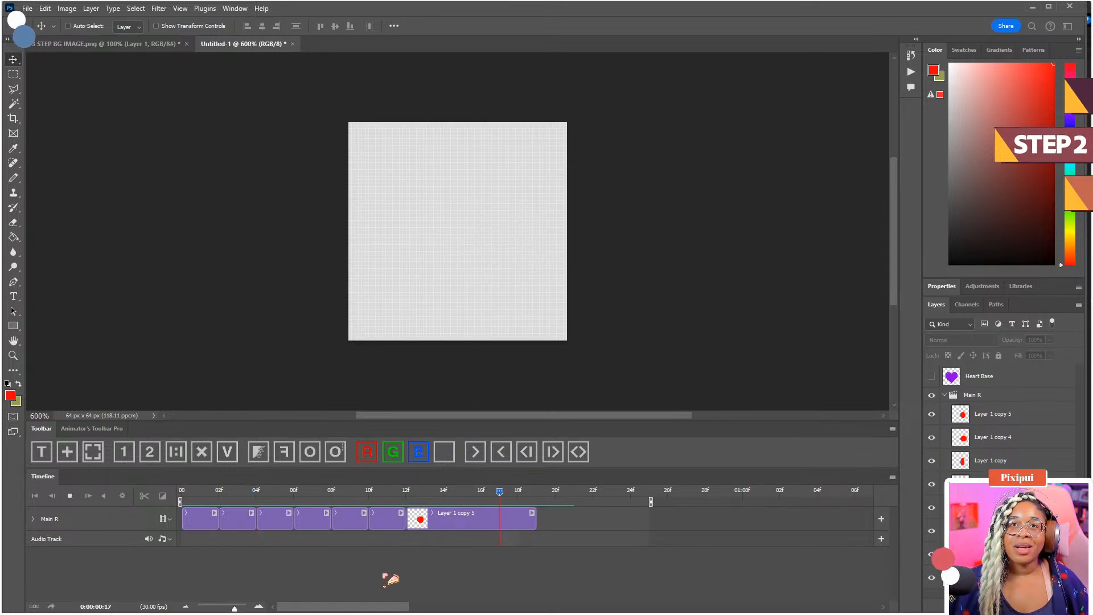
pyautogui.press('space')
# - Scrub through the first frames and delete the Layer 1 copy 2 clip between frames 4 and 6
pyautogui.click(220, 494)
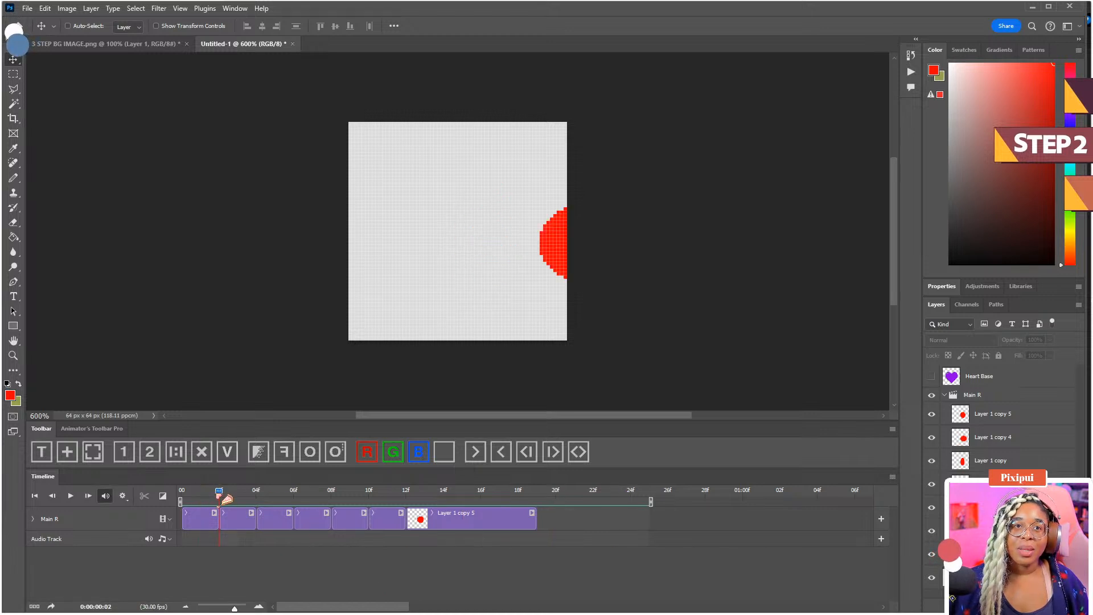
pyautogui.moveTo(227, 499); pyautogui.dragTo(285, 518)
pyautogui.click(290, 523)
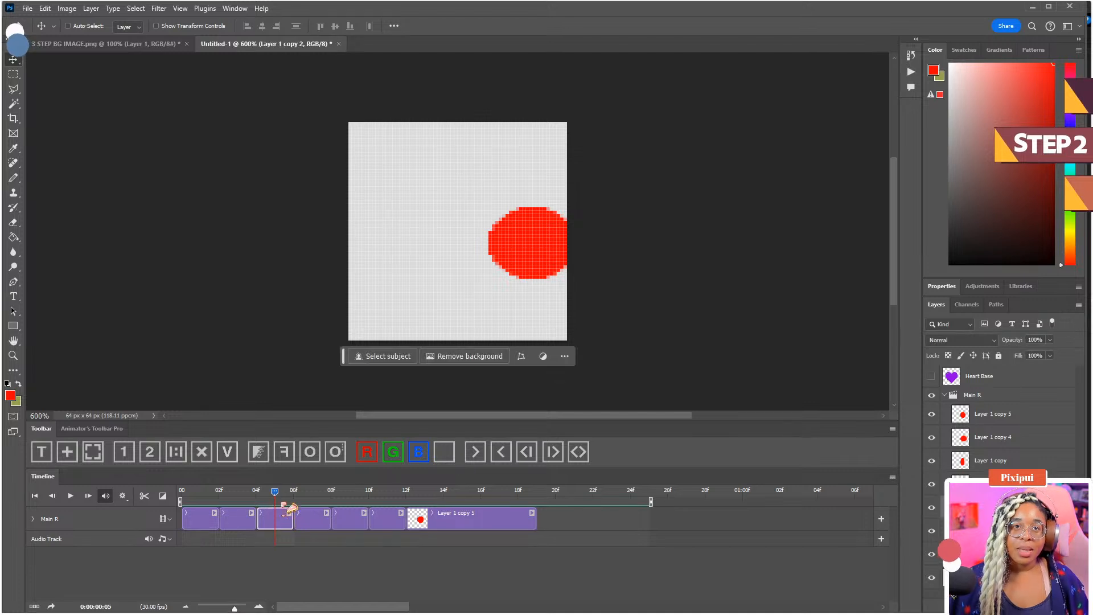
pyautogui.press('Delete')
# - Play the animation from the start and scrub through the final clip to check the timing
pyautogui.click(182, 495)
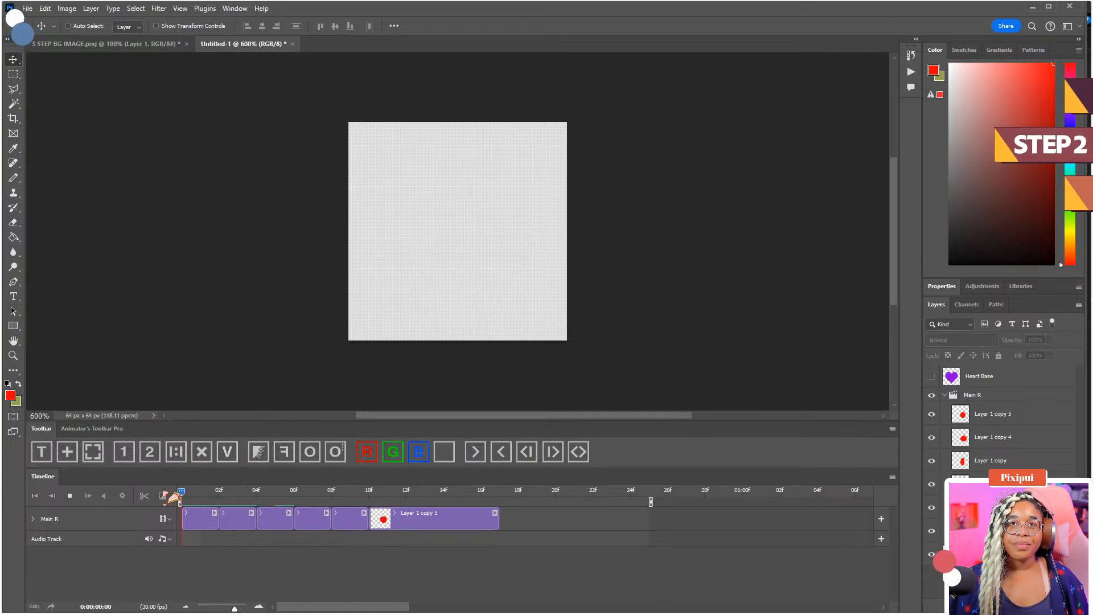
pyautogui.press('space')
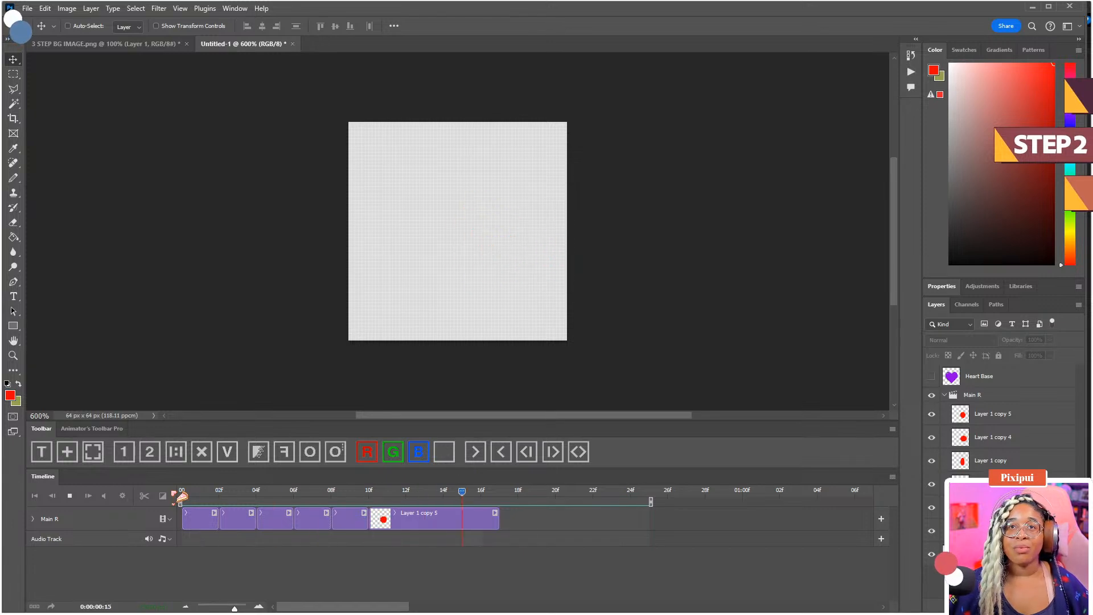
pyautogui.press('space')
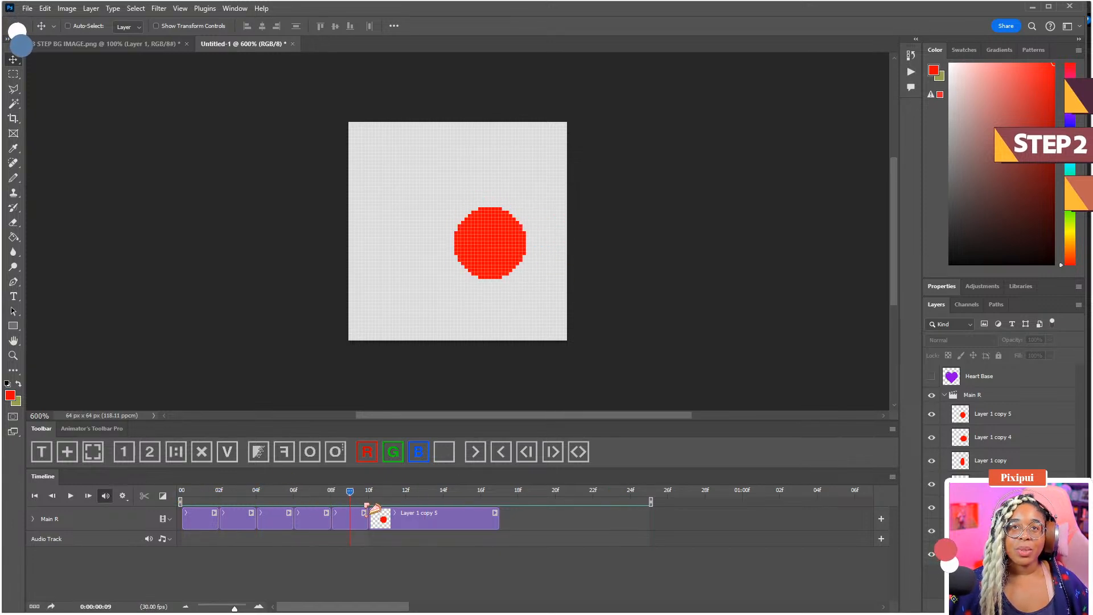
pyautogui.moveTo(367, 505); pyautogui.dragTo(485, 506)
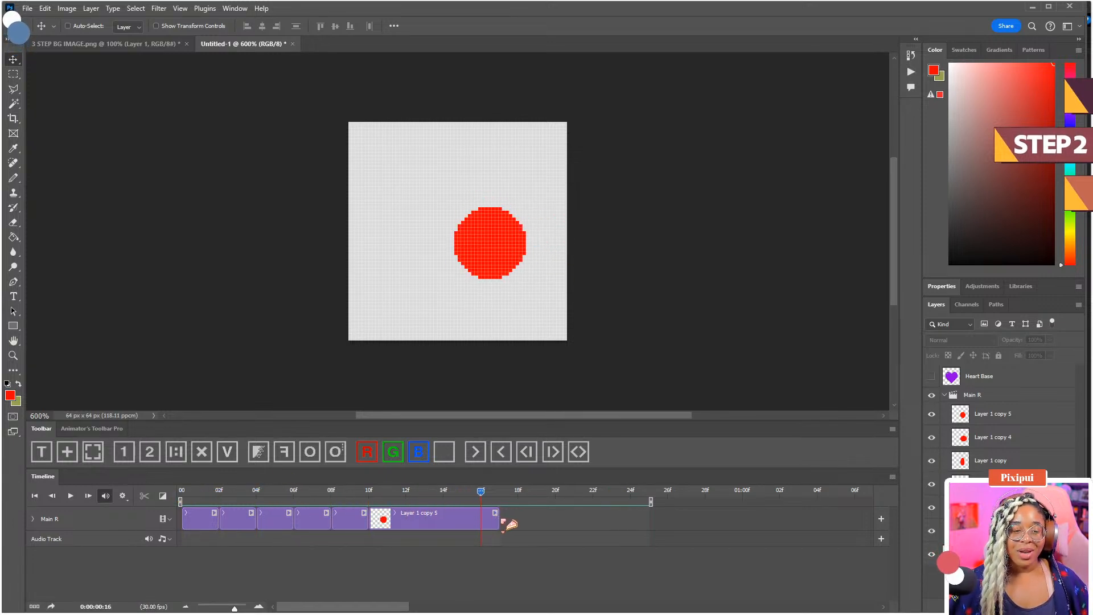
# - Extend the Layer 1 copy 5 clip to about frame 19 and the work area end to about 01:06f
pyautogui.moveTo(497, 518); pyautogui.dragTo(664, 505)
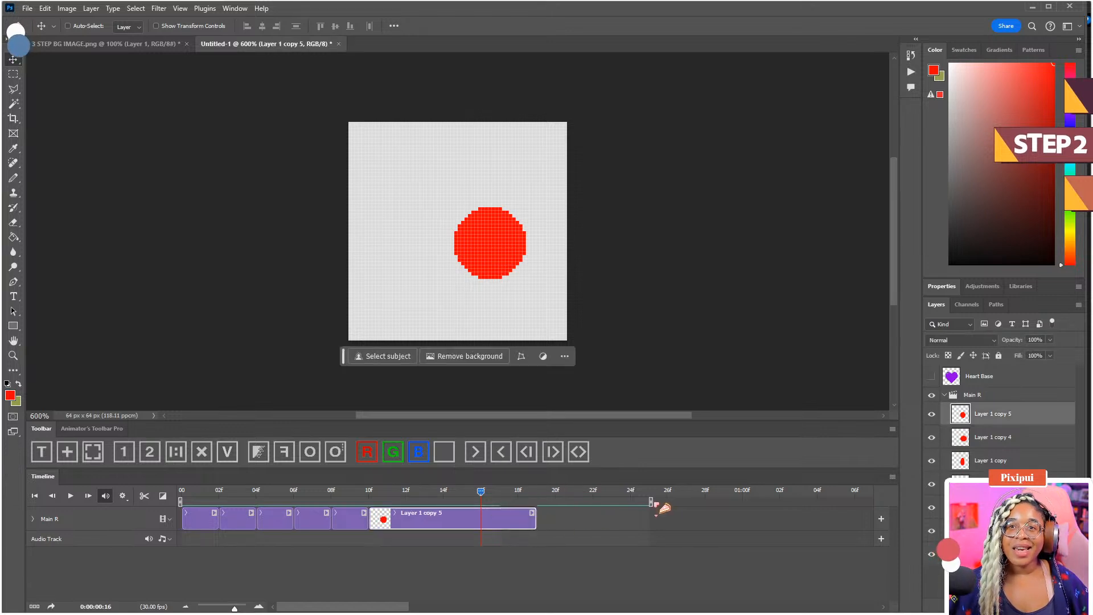
pyautogui.click(551, 572)
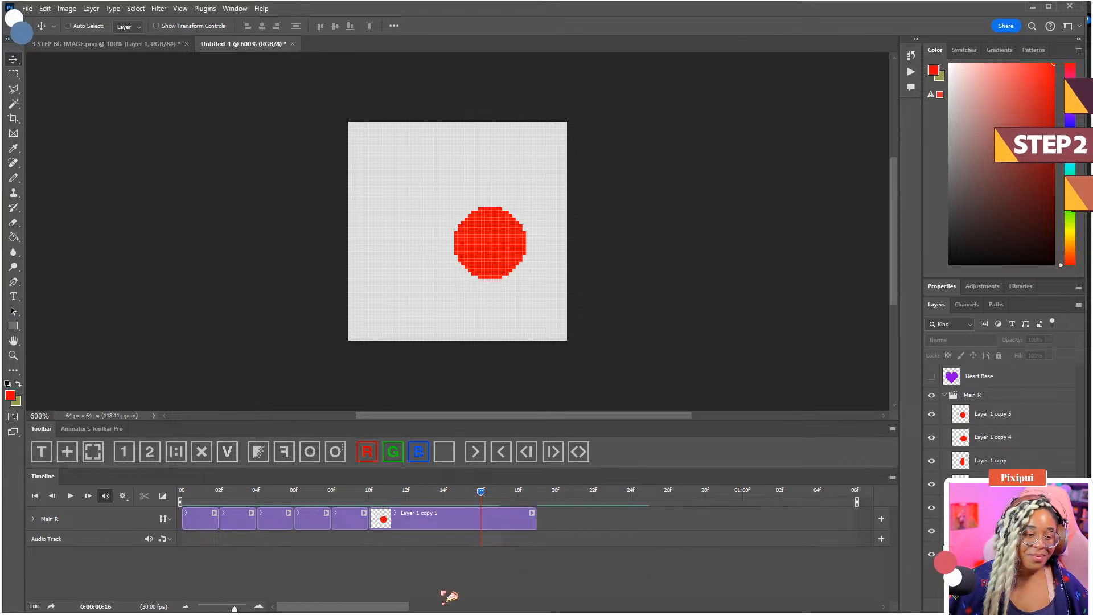
pyautogui.click(531, 496)
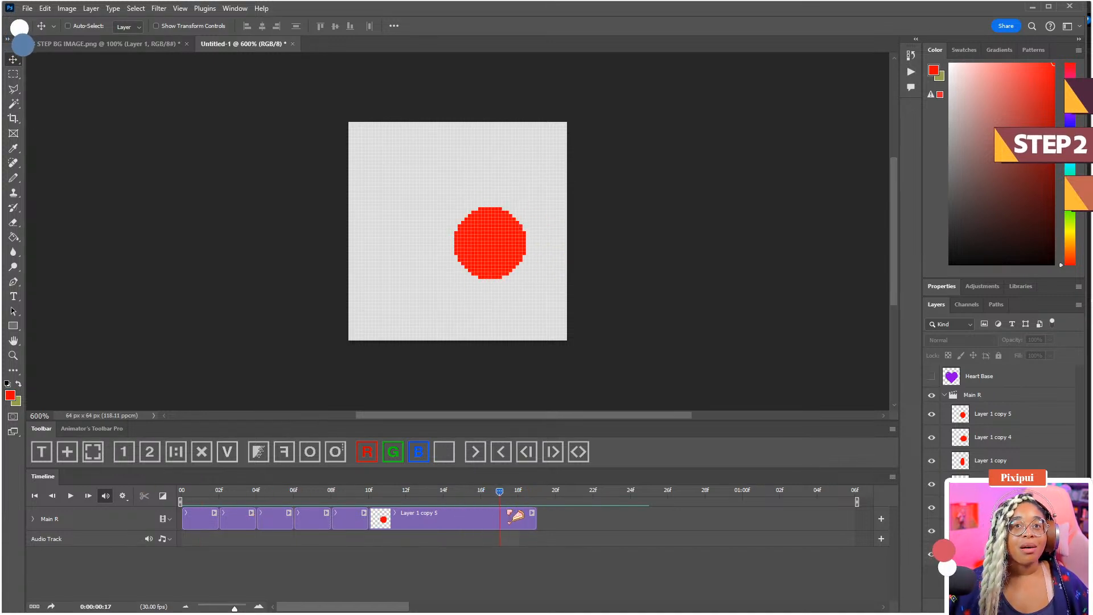
# - Duplicate the Layer 1 copy 5 clip and trim the copy to end at about frame 21
pyautogui.click(431, 511)
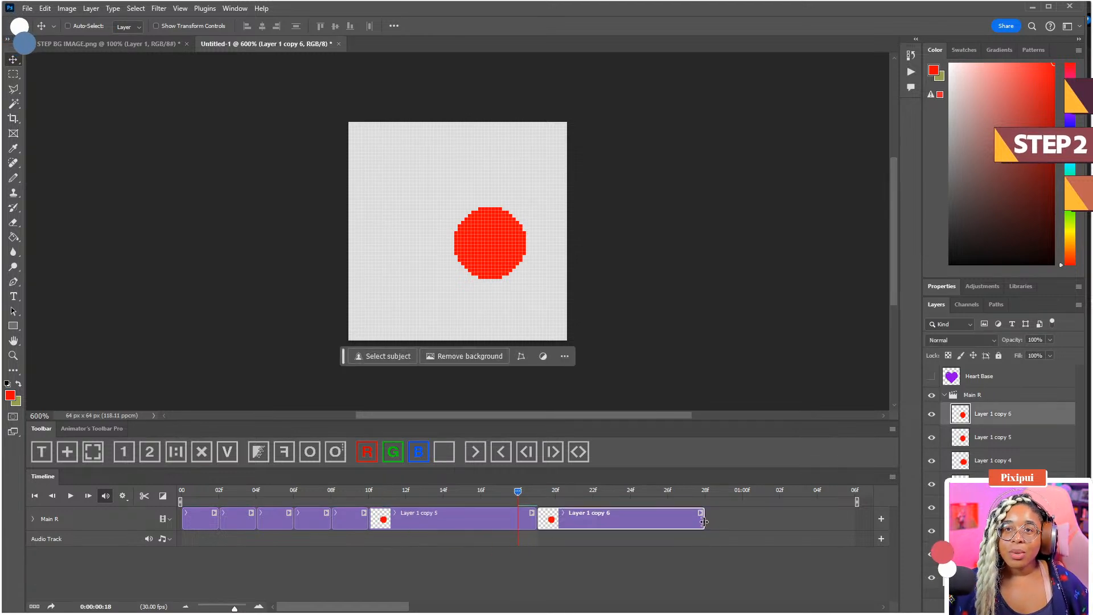
pyautogui.moveTo(704, 521); pyautogui.dragTo(572, 521)
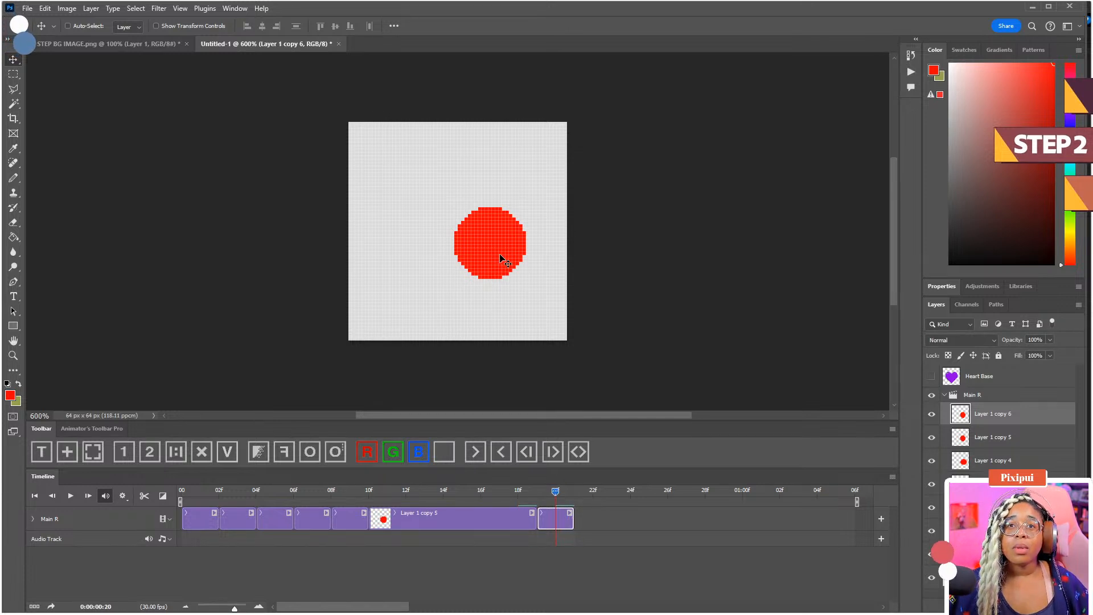
# - Move the circle in the Layer 1 copy 6 clip slightly downward, and turn onion skins on to compare it with the previous frame
pyautogui.moveTo(500, 254)
pyautogui.mouseDown()
pyautogui.moveTo(498, 282)
pyautogui.moveTo(491, 260)
pyautogui.mouseUp()
pyautogui.click(311, 452)
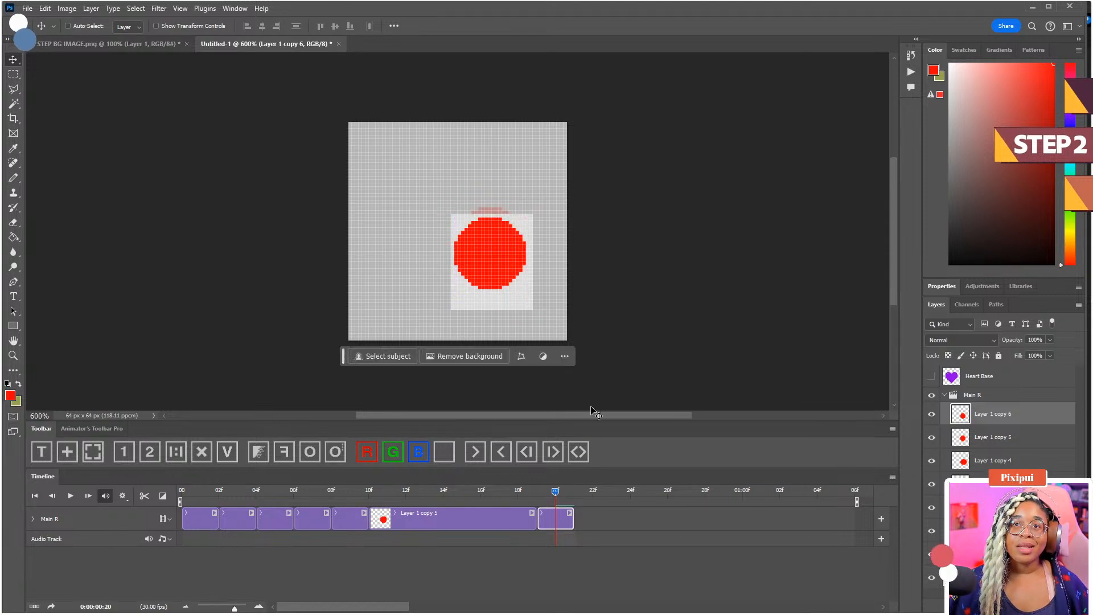
pyautogui.moveTo(558, 493); pyautogui.dragTo(544, 496)
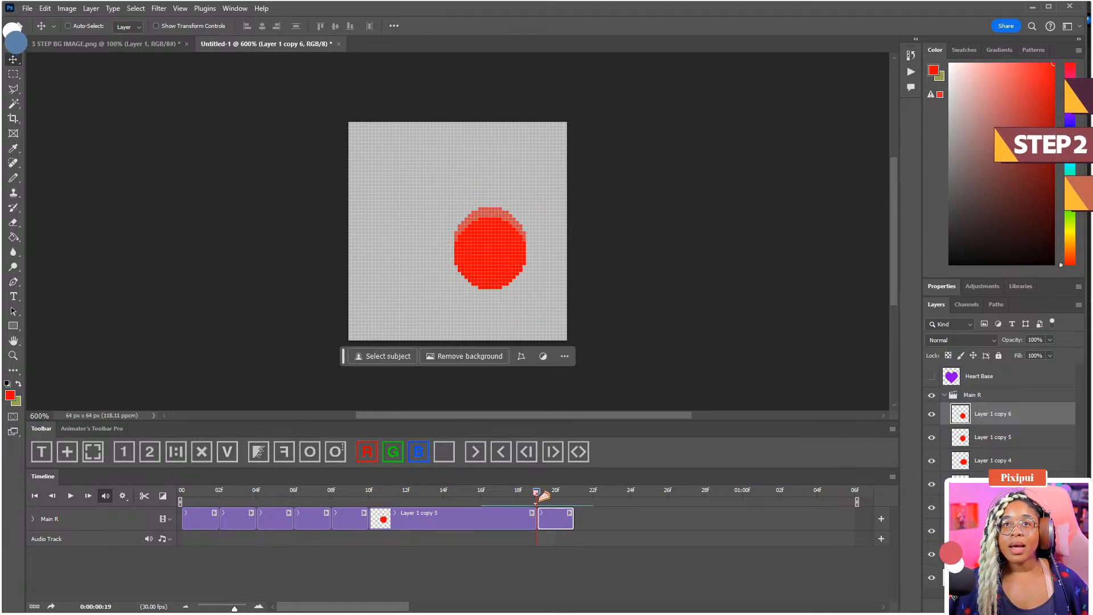
# - Duplicate the Layer 1 copy 6 clip and move the circle in the copy slightly farther down
pyautogui.click(181, 459)
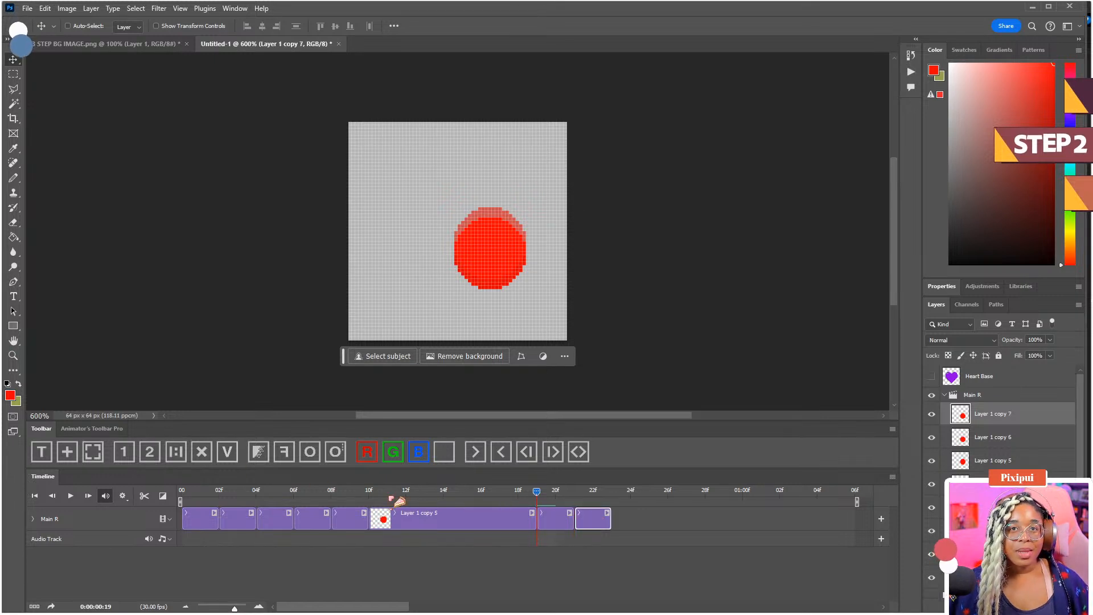
pyautogui.click(595, 492)
pyautogui.moveTo(510, 287); pyautogui.dragTo(510, 304)
pyautogui.click(626, 534)
pyautogui.click(584, 497)
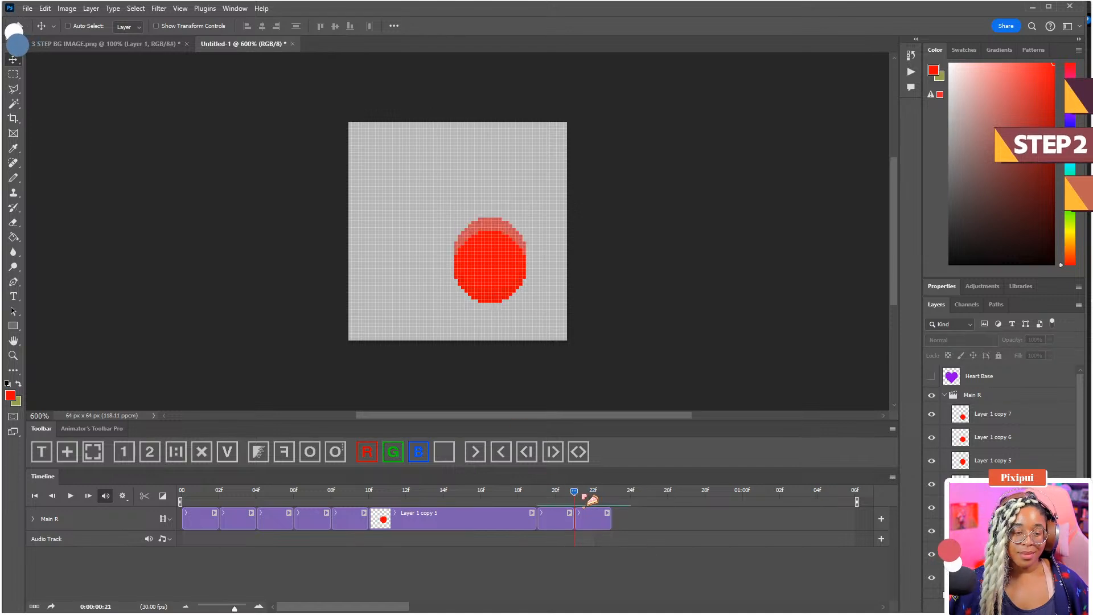
pyautogui.moveTo(581, 496)
pyautogui.mouseDown()
pyautogui.moveTo(559, 496)
pyautogui.moveTo(580, 497)
pyautogui.mouseUp()
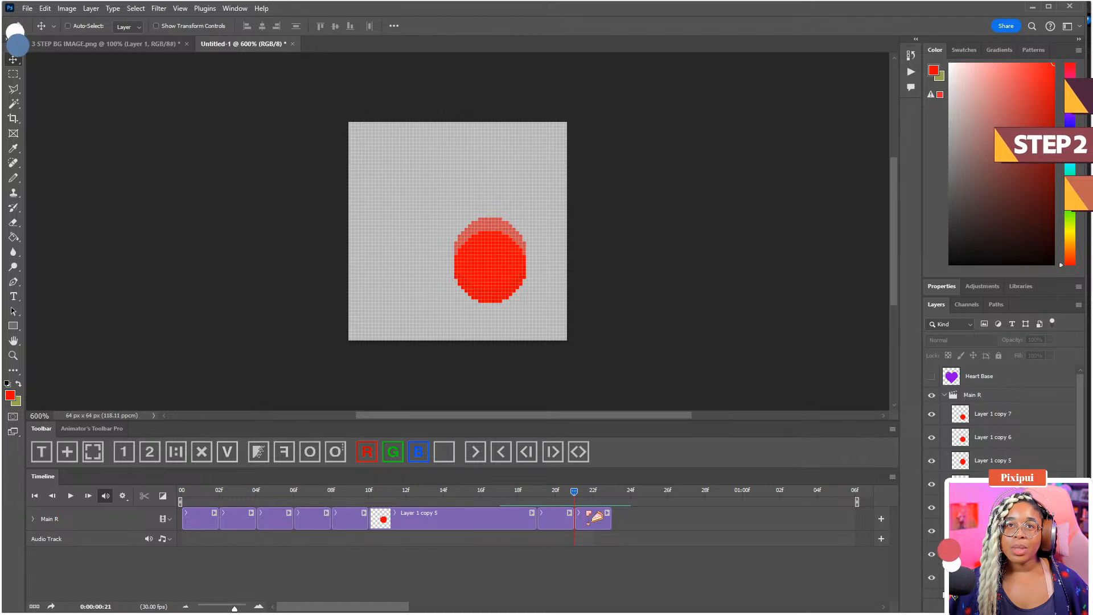
# - Lower the circle in the Layer 1 copy 7 clip further to widen its spacing from the previous frame
pyautogui.click(595, 517)
pyautogui.moveTo(516, 282); pyautogui.dragTo(514, 296)
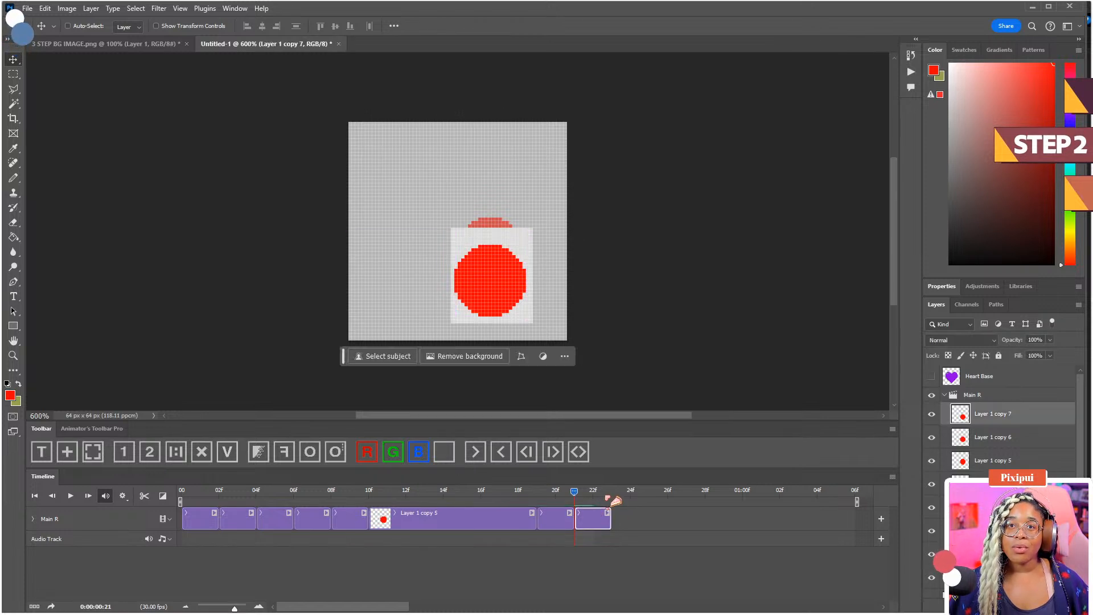
pyautogui.click(607, 538)
# - Duplicate the Layer 1 copy 7 clip and try to shift the circle in the copy
pyautogui.click(598, 521)
pyautogui.click(175, 454)
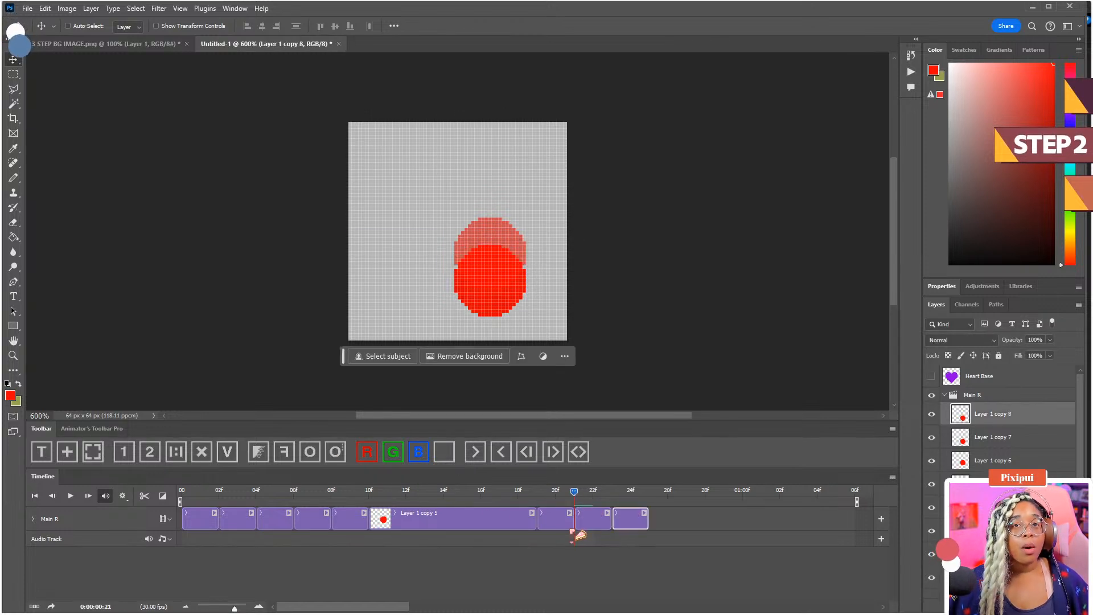
pyautogui.click(631, 497)
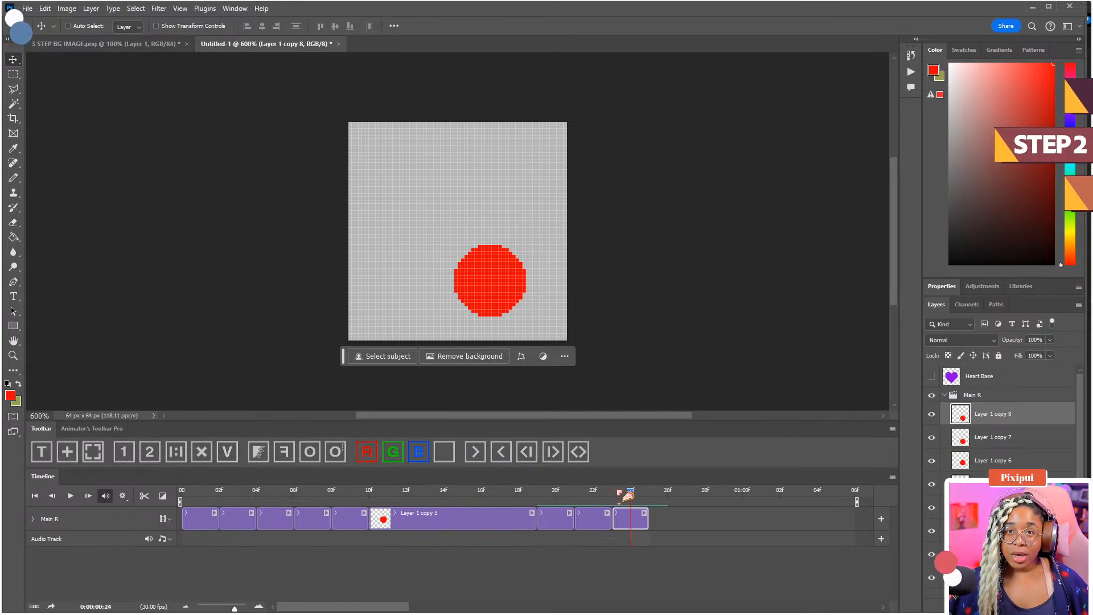
pyautogui.moveTo(488, 293); pyautogui.dragTo(492, 308)
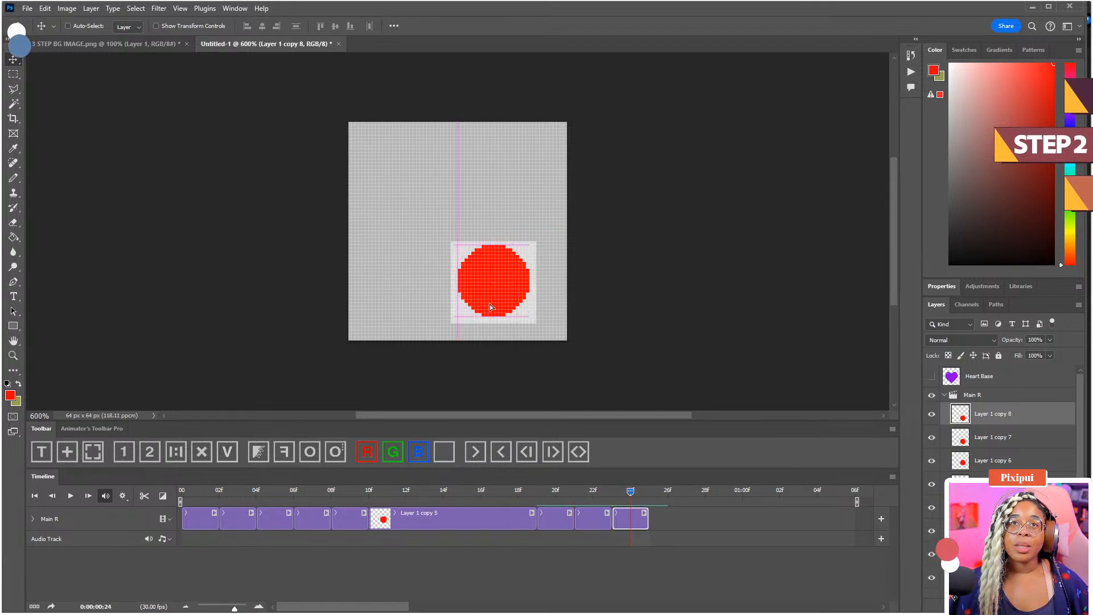
# - Set the onion skins to 4 frames before, and move the Layer 1 copy 8 circle down near the canvas's lower edge at frame 23
pyautogui.click(335, 451)
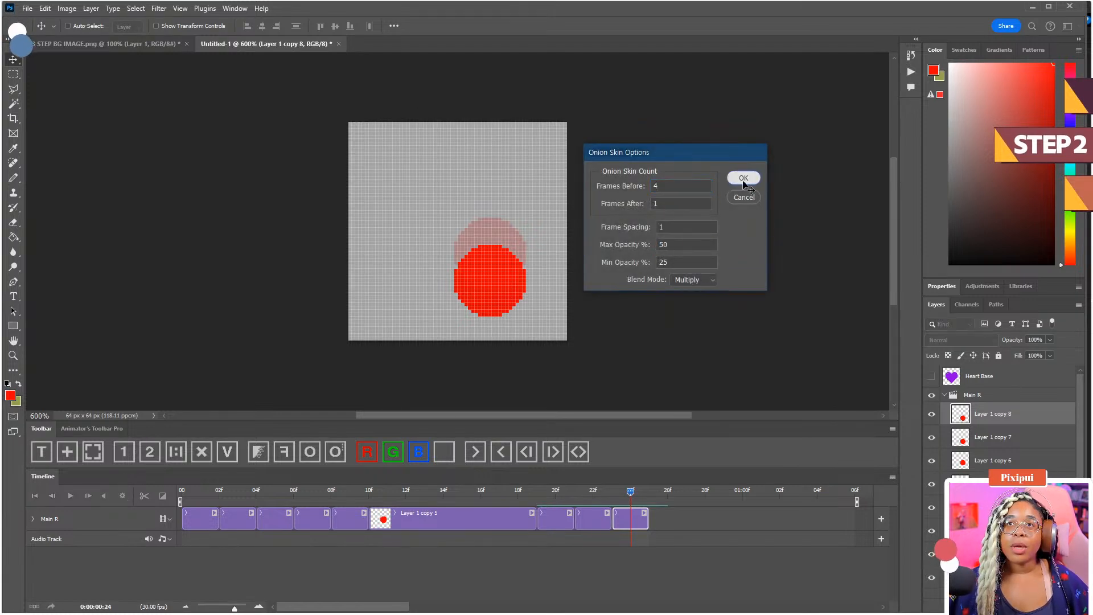
pyautogui.click(744, 178)
pyautogui.moveTo(631, 493)
pyautogui.mouseDown()
pyautogui.moveTo(598, 493)
pyautogui.moveTo(614, 493)
pyautogui.mouseUp()
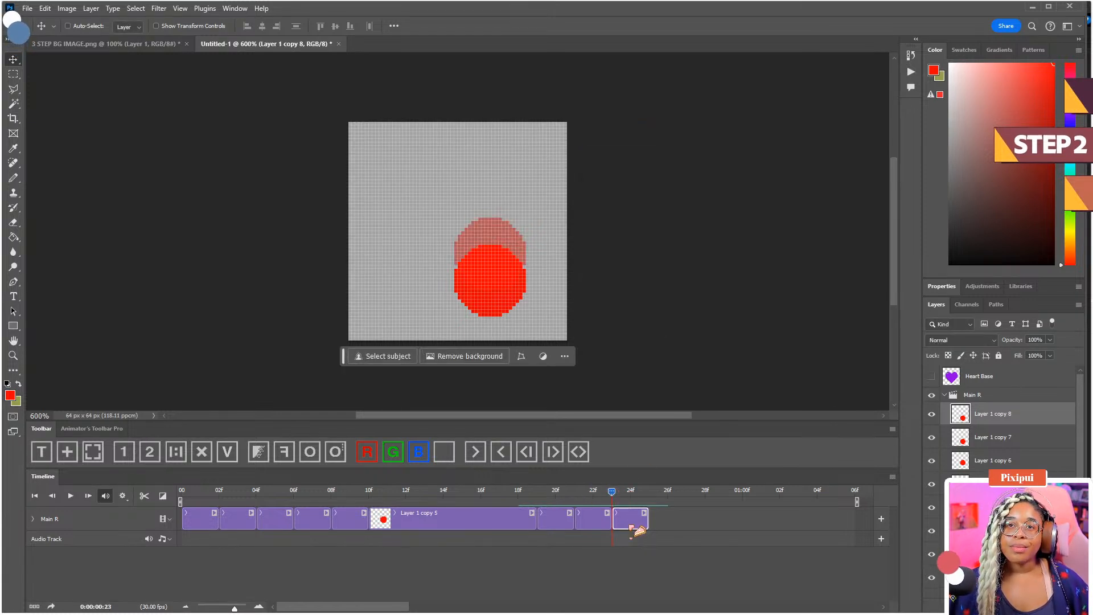
pyautogui.moveTo(487, 309); pyautogui.dragTo(488, 323)
pyautogui.click(617, 568)
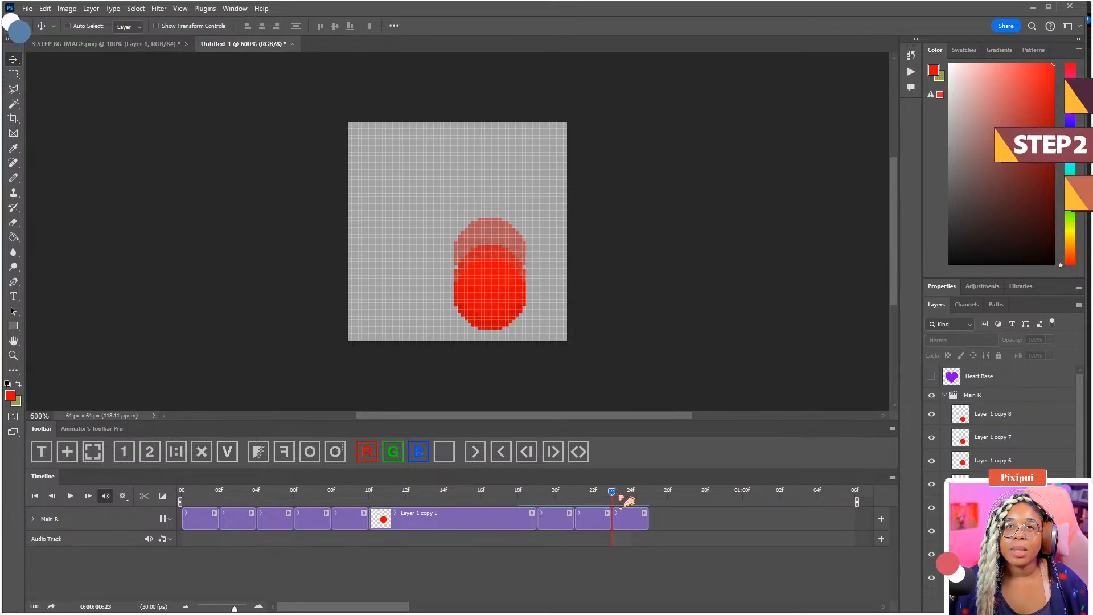
# - Compare the circle spacing between frames 20 and 24, checking the Layer 1 copy 7 clip with onion skins off and on
pyautogui.moveTo(629, 500); pyautogui.dragTo(579, 491)
pyautogui.click(592, 512)
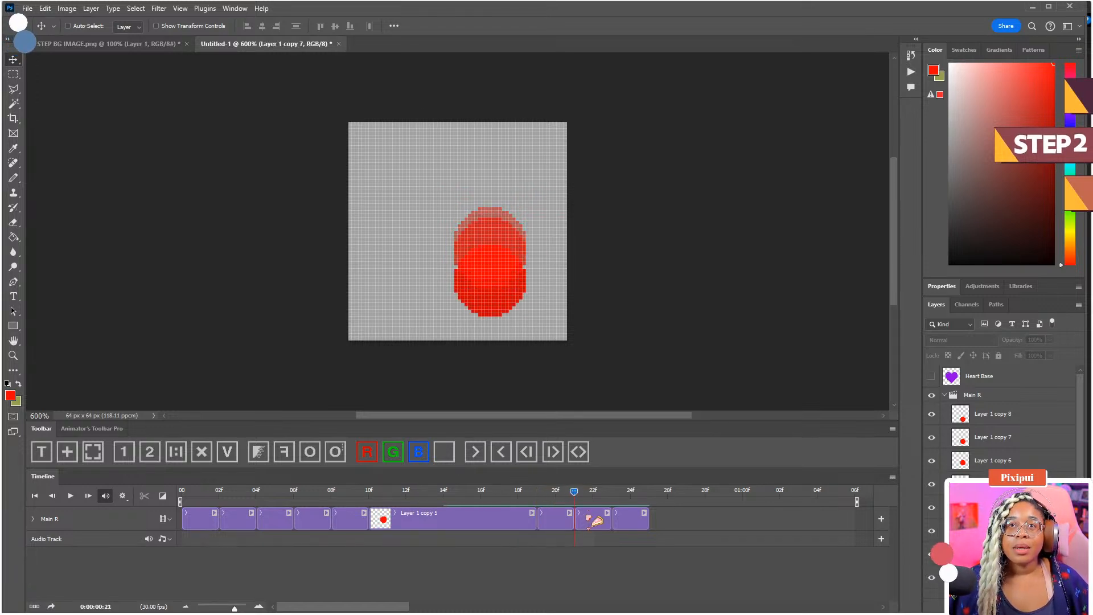
pyautogui.click(334, 455)
pyautogui.press('Escape')
pyautogui.click(318, 459)
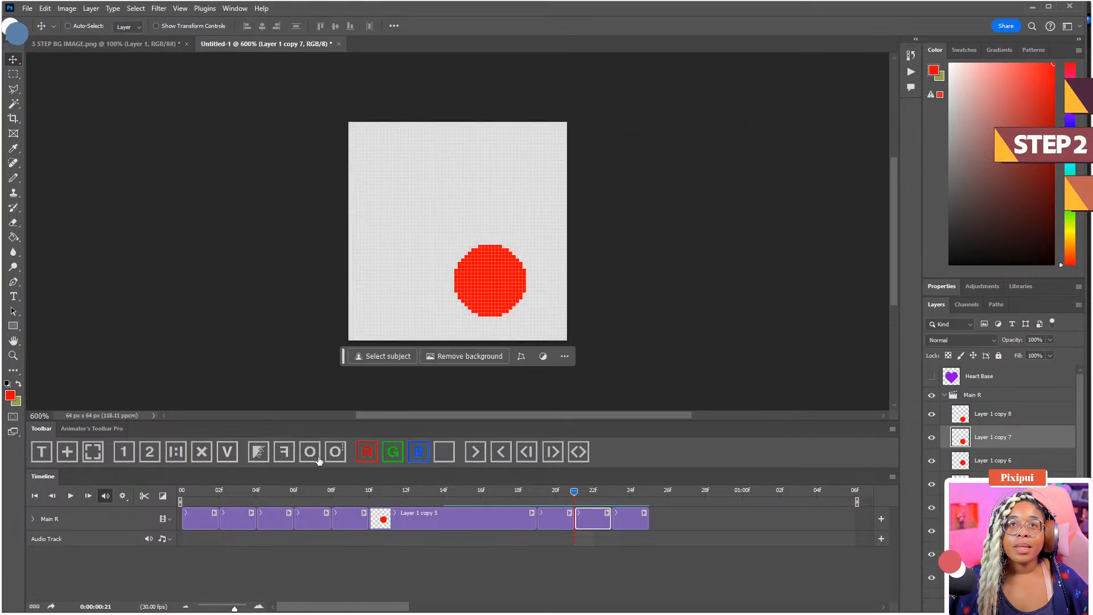
pyautogui.click(318, 460)
pyautogui.press('Left')
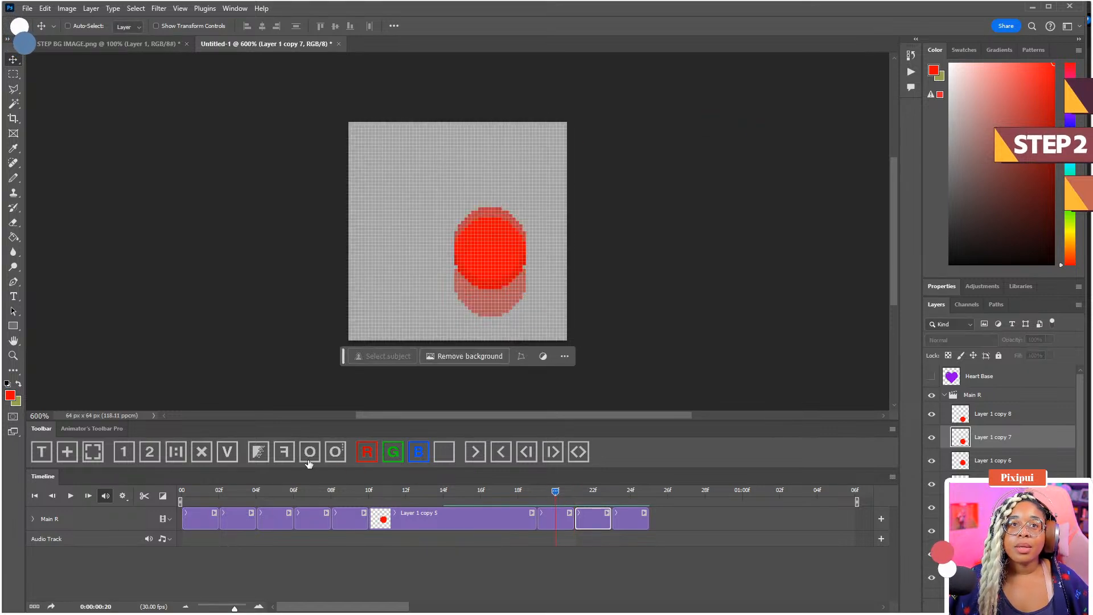
pyautogui.click(310, 459)
pyautogui.click(310, 459)
pyautogui.click(594, 491)
pyautogui.click(632, 493)
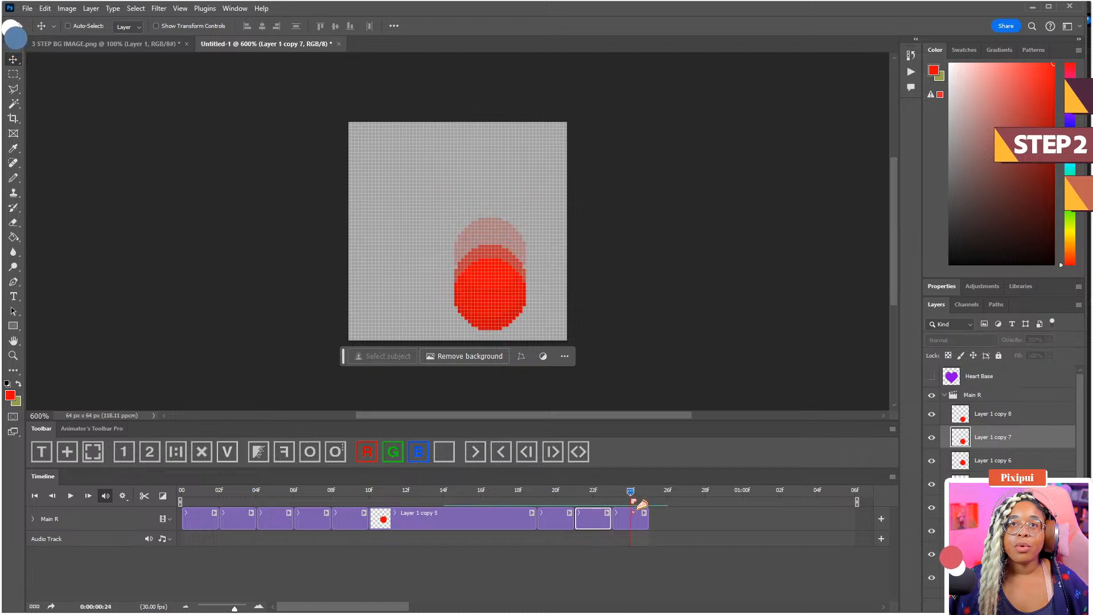
# - Move the circle in the Layer 1 copy 8 clip down until only its upper half remains above the canvas's lower edge
pyautogui.click(637, 521)
pyautogui.click(501, 308)
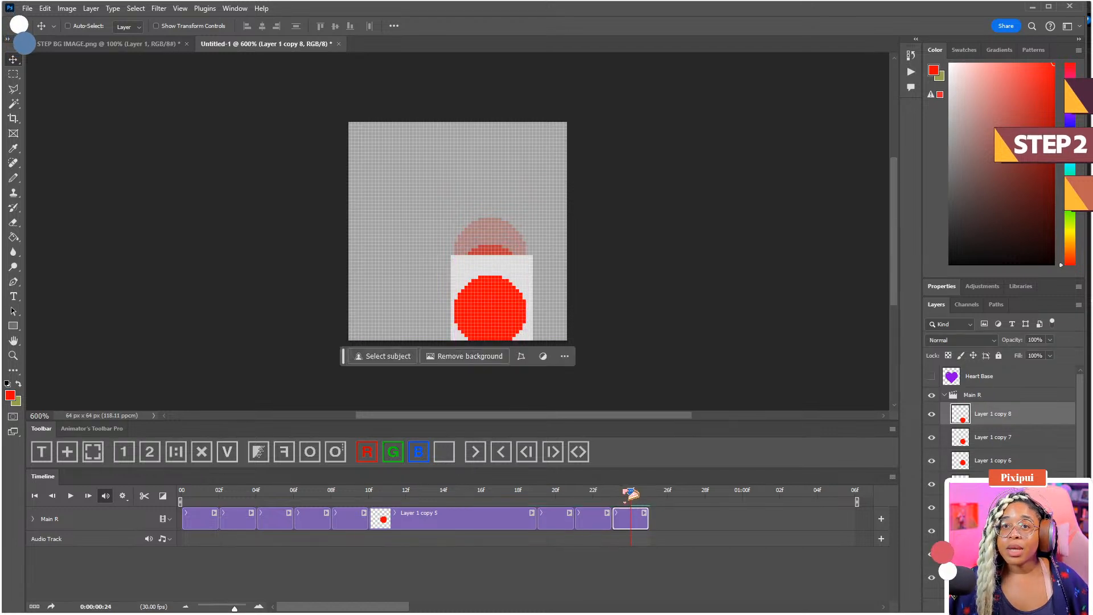
pyautogui.click(621, 511)
pyautogui.moveTo(610, 493); pyautogui.dragTo(642, 494)
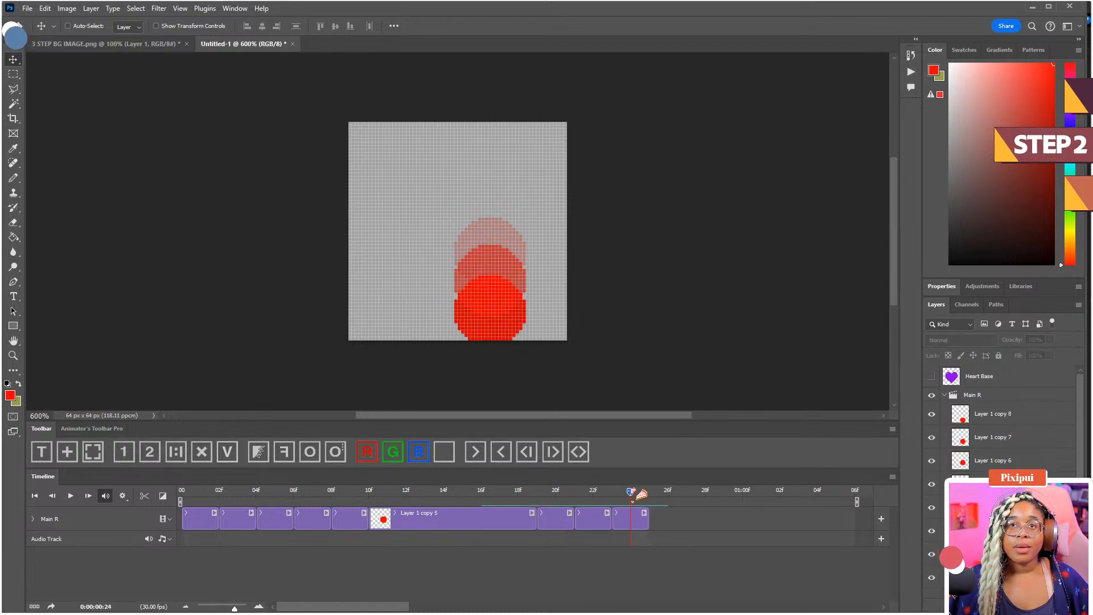
pyautogui.click(632, 519)
pyautogui.moveTo(493, 315); pyautogui.dragTo(494, 353)
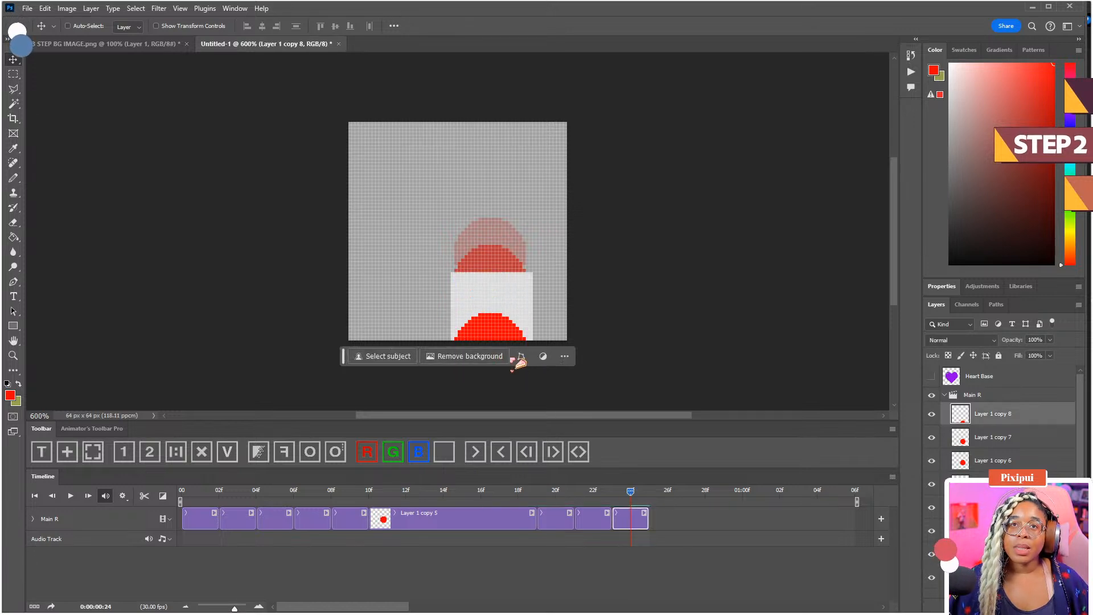
pyautogui.click(624, 566)
# - Duplicate the Layer 1 copy 8 clip and lower the circle in the copy until only its top sliver shows on the canvas
pyautogui.click(638, 519)
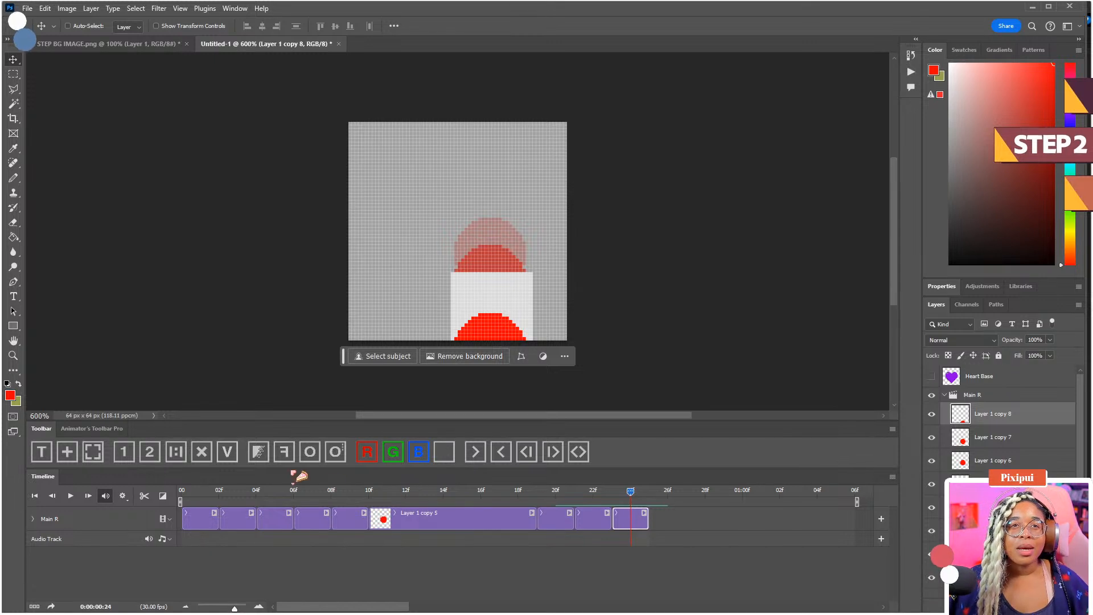
pyautogui.click(175, 455)
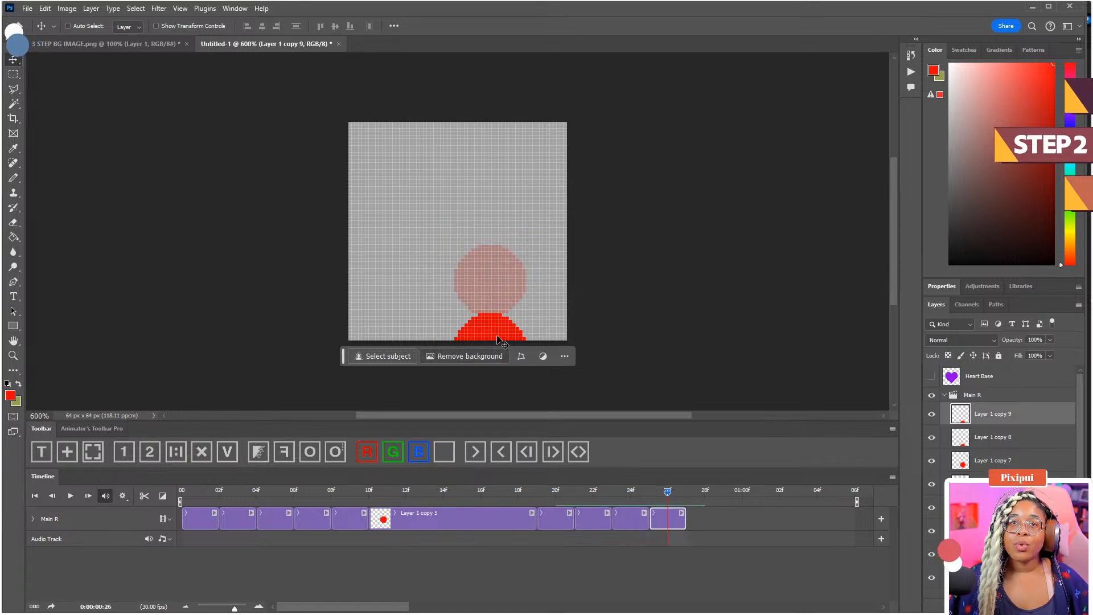
pyautogui.moveTo(499, 341); pyautogui.dragTo(491, 357)
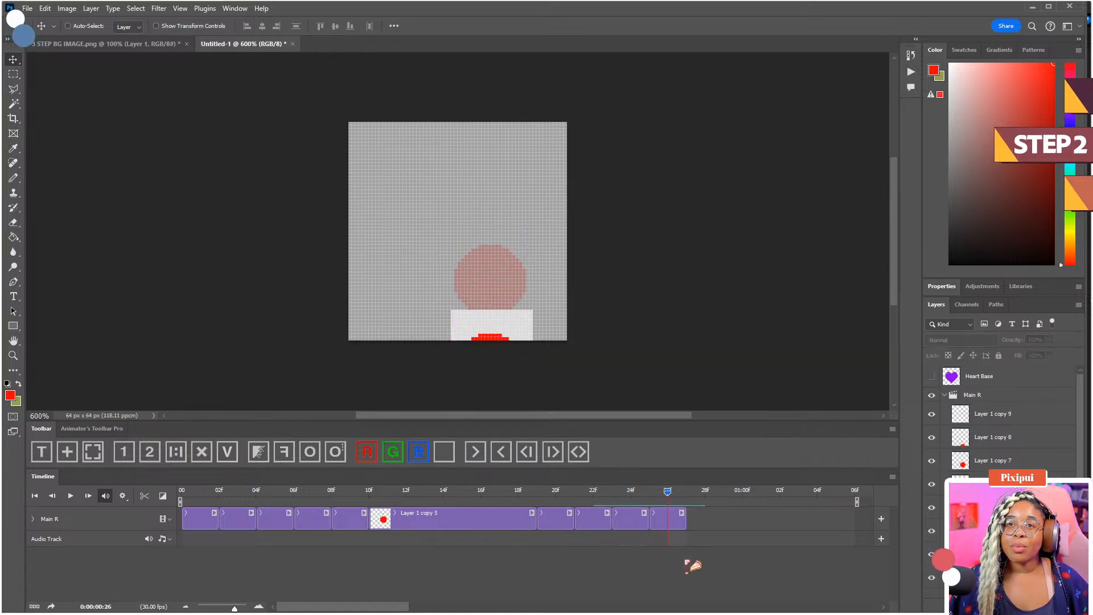
# - Extend the work area farther past the last clip and play the circle animation from frame 0 with onion skins off
pyautogui.moveTo(694, 500); pyautogui.dragTo(770, 510)
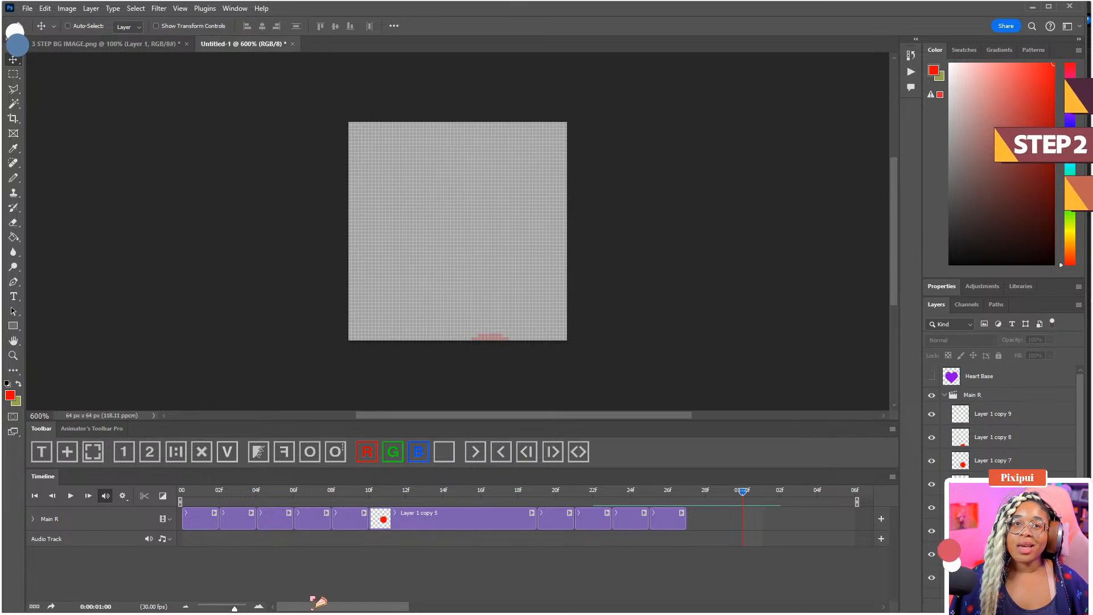
pyautogui.moveTo(235, 608); pyautogui.dragTo(225, 609)
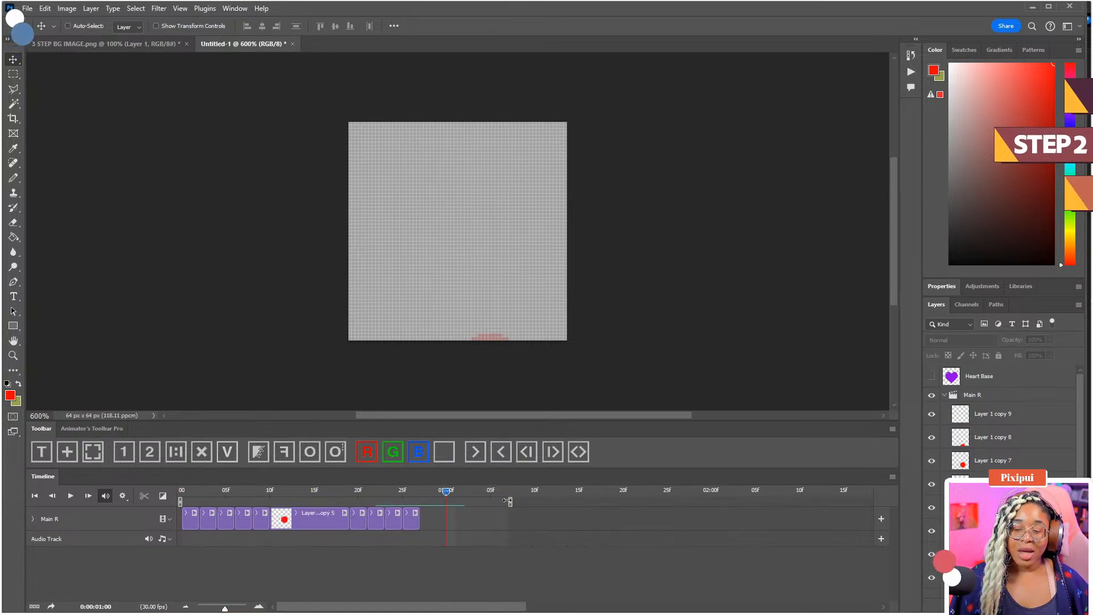
pyautogui.moveTo(447, 490); pyautogui.dragTo(181, 501)
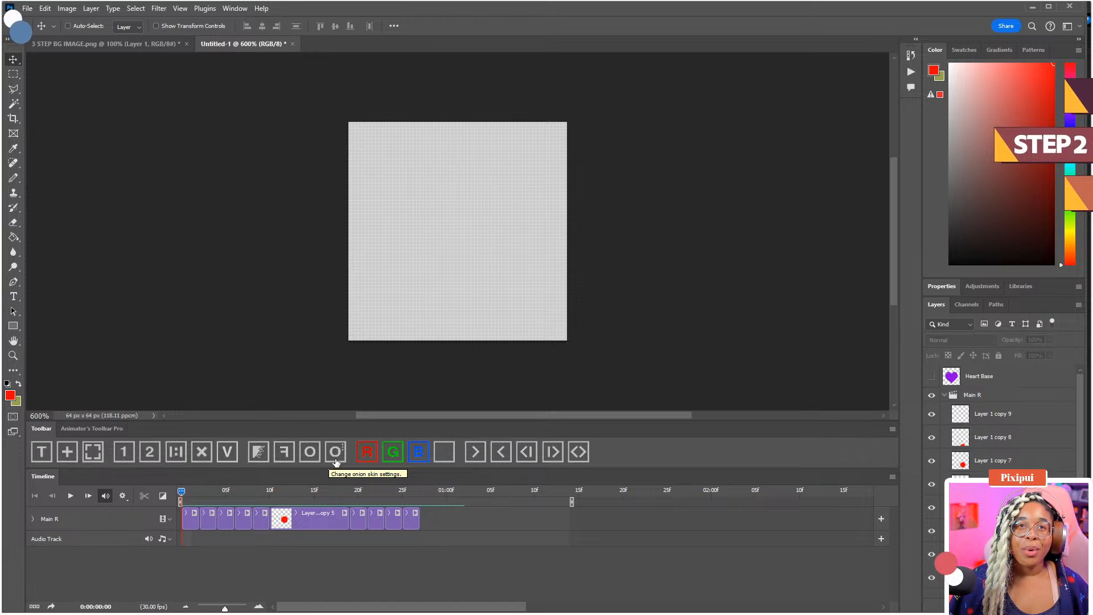
pyautogui.press('space')
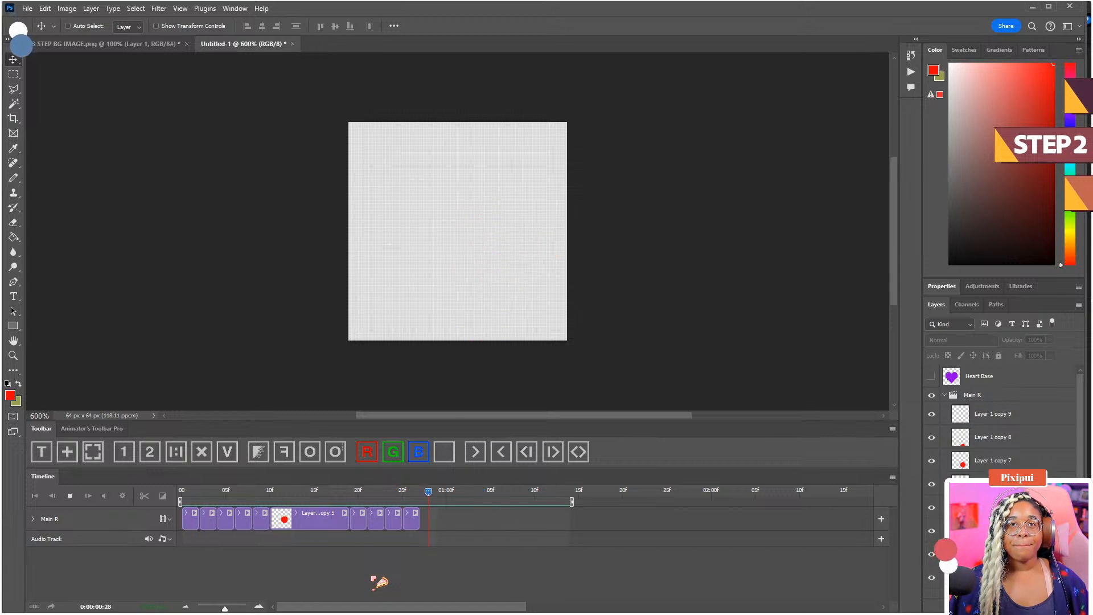
pyautogui.press('space')
pyautogui.moveTo(341, 491); pyautogui.dragTo(164, 498)
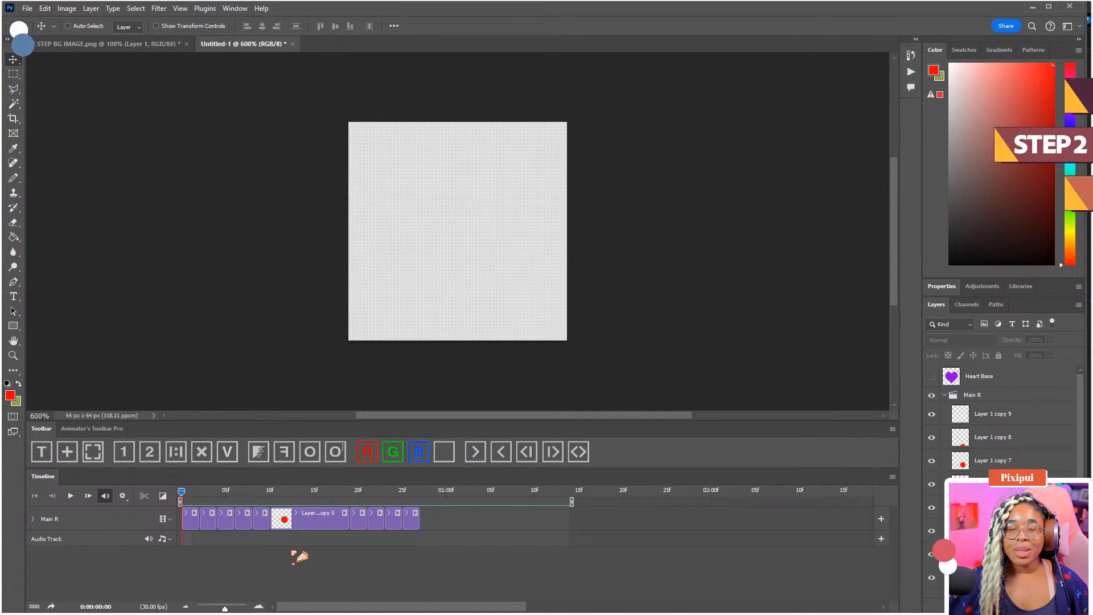
pyautogui.press('space')
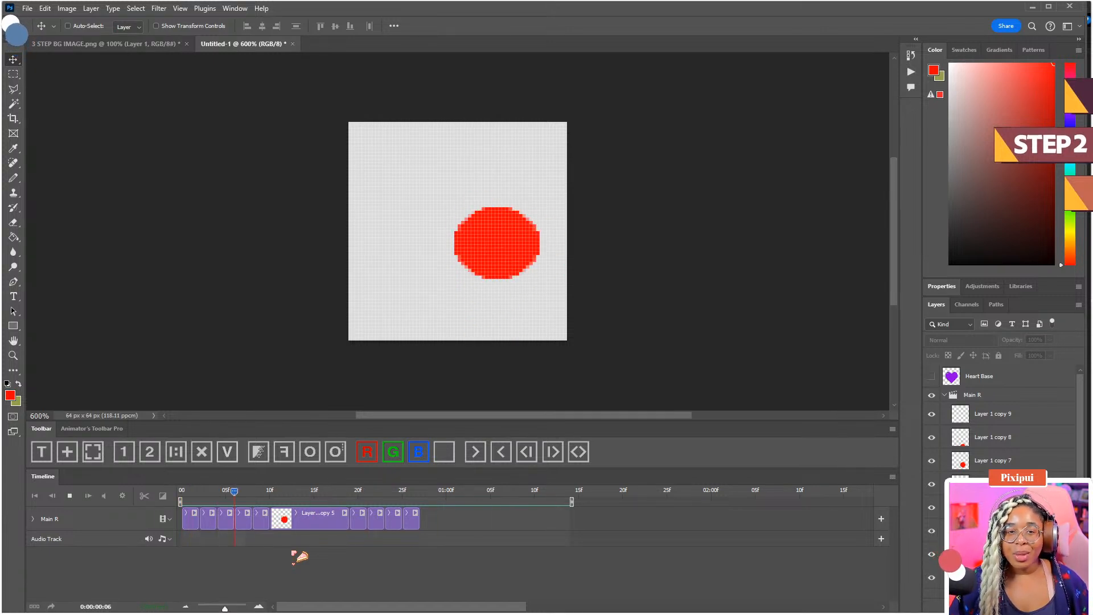
pyautogui.press('space')
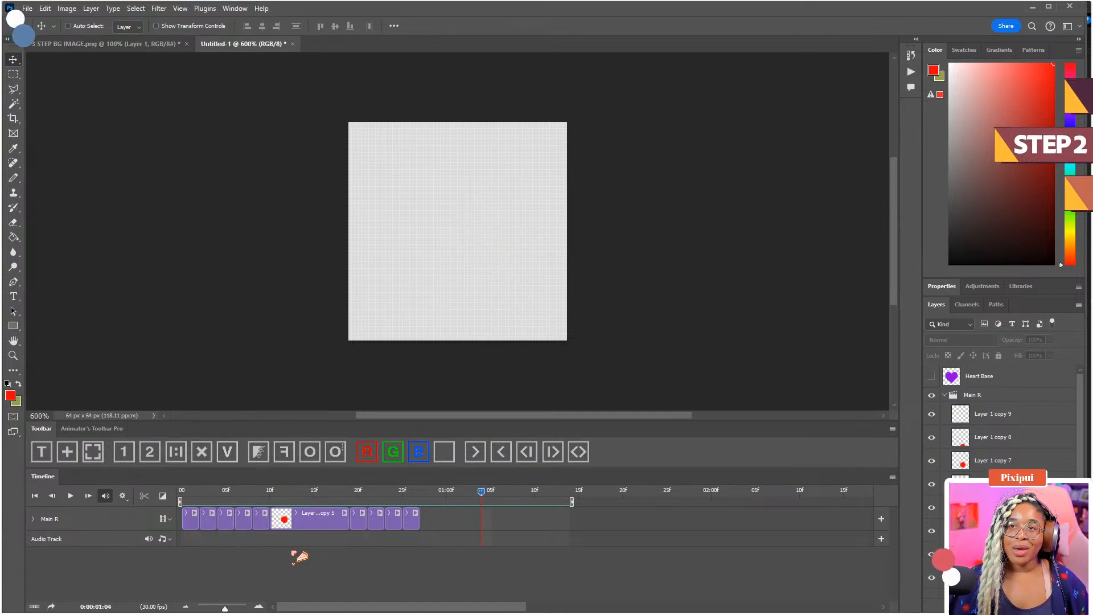
# - Collapse the Main R video group and duplicate it
pyautogui.click(945, 396)
pyautogui.click(971, 397)
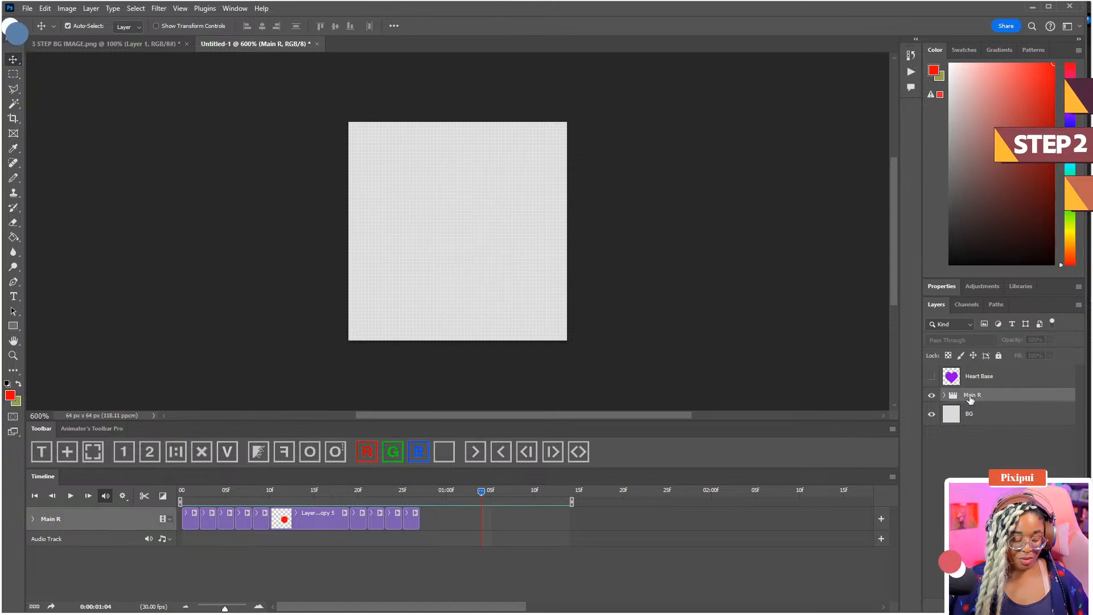
pyautogui.hotkey('ctrl', 'j')
# - Flip Main R copy horizontally about the left edge of its bounding box at X 31 px, and play the mirrored motion
pyautogui.moveTo(385, 498); pyautogui.dragTo(279, 499)
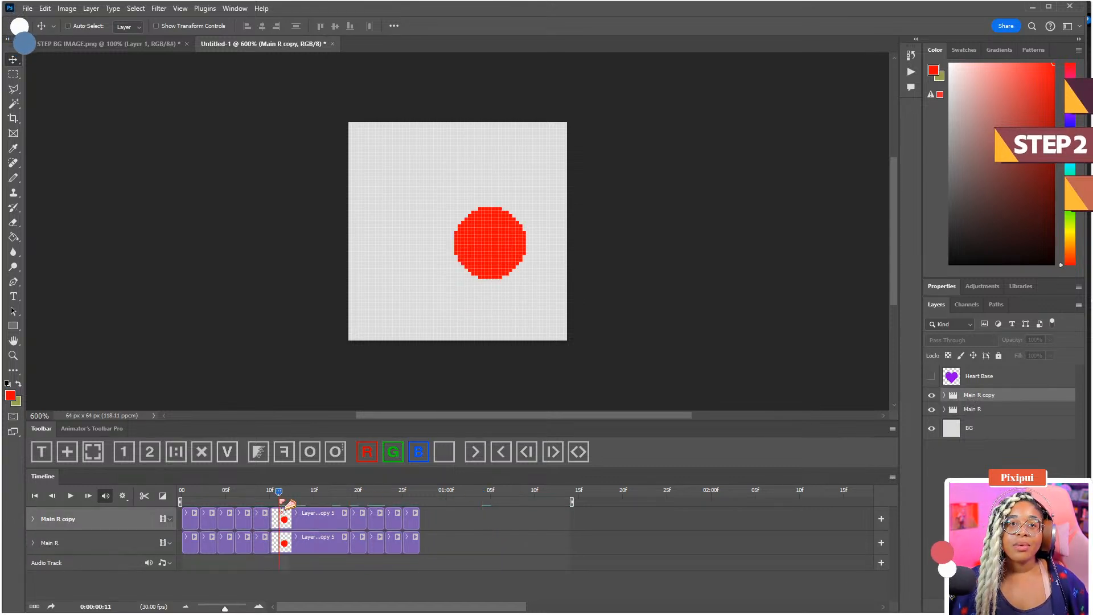
pyautogui.hotkey('ctrl', 't')
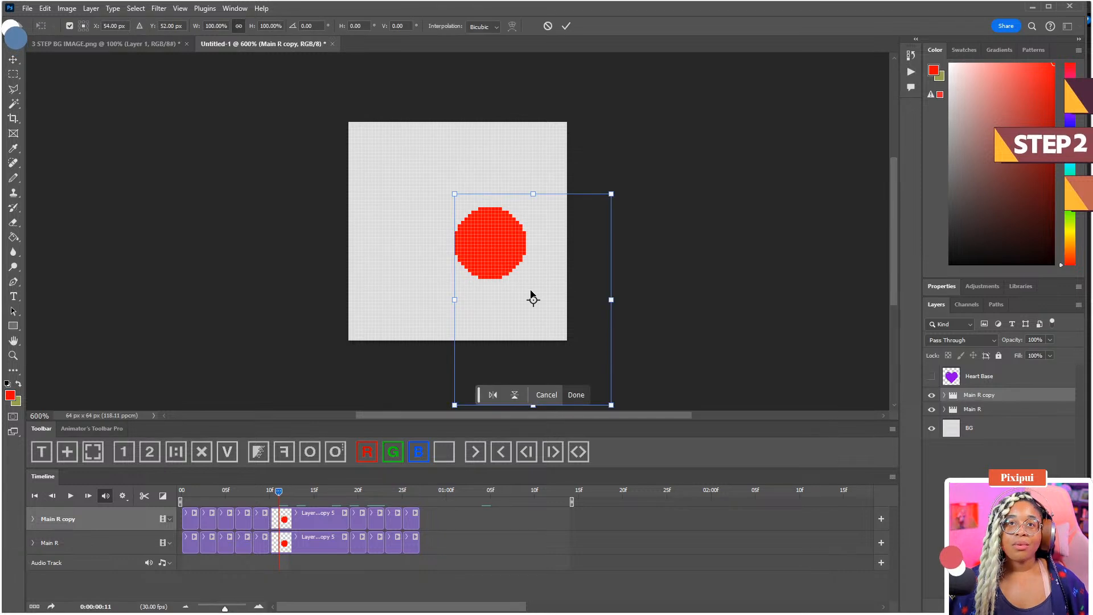
pyautogui.moveTo(534, 300); pyautogui.dragTo(455, 300)
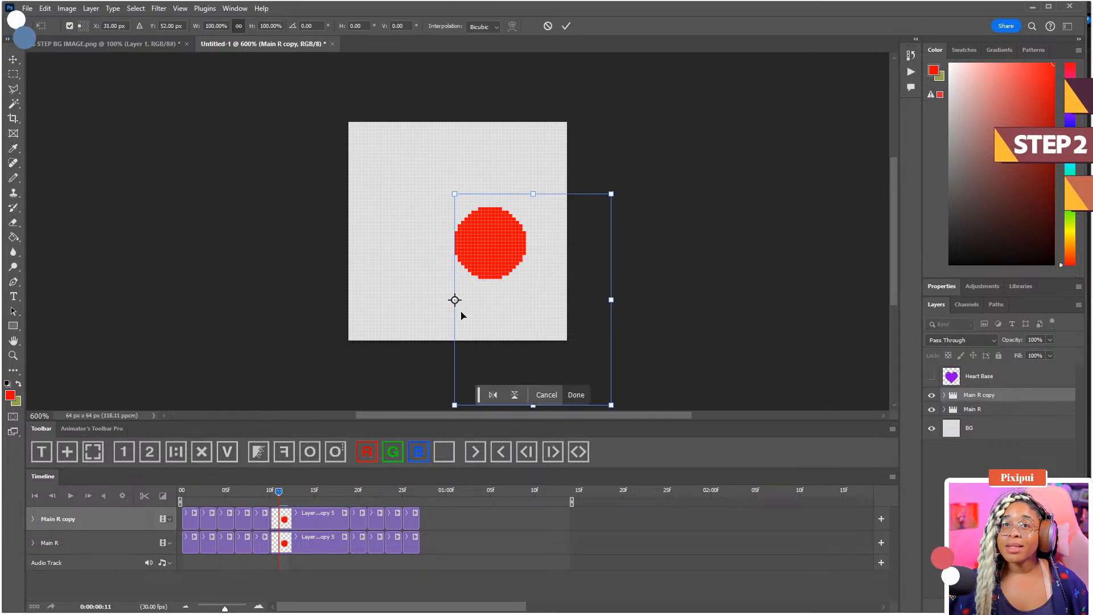
pyautogui.click(493, 394)
pyautogui.press('Return')
pyautogui.press('space')
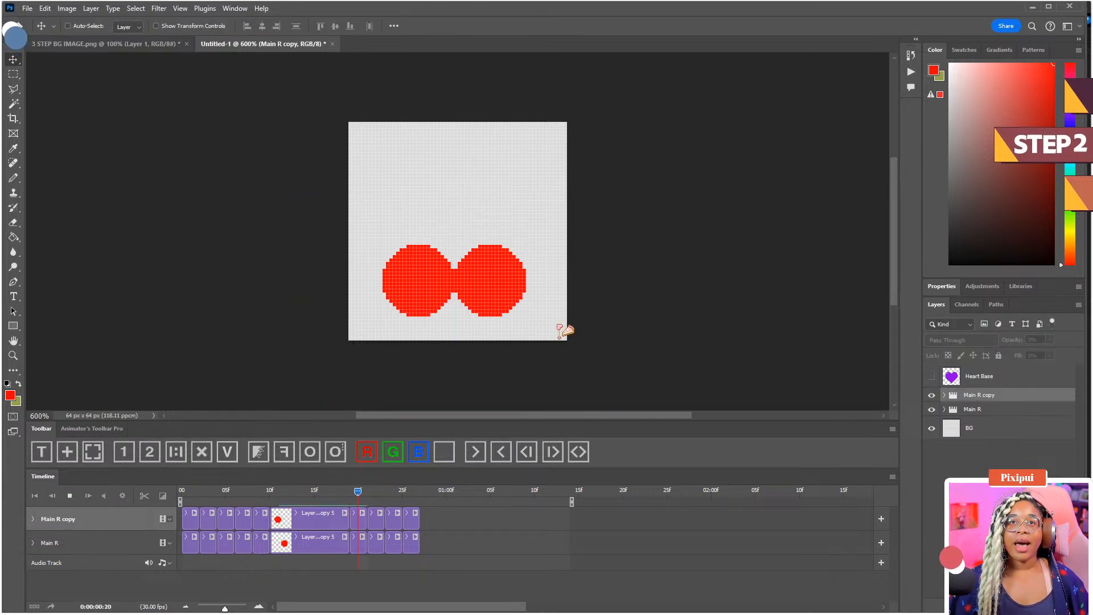
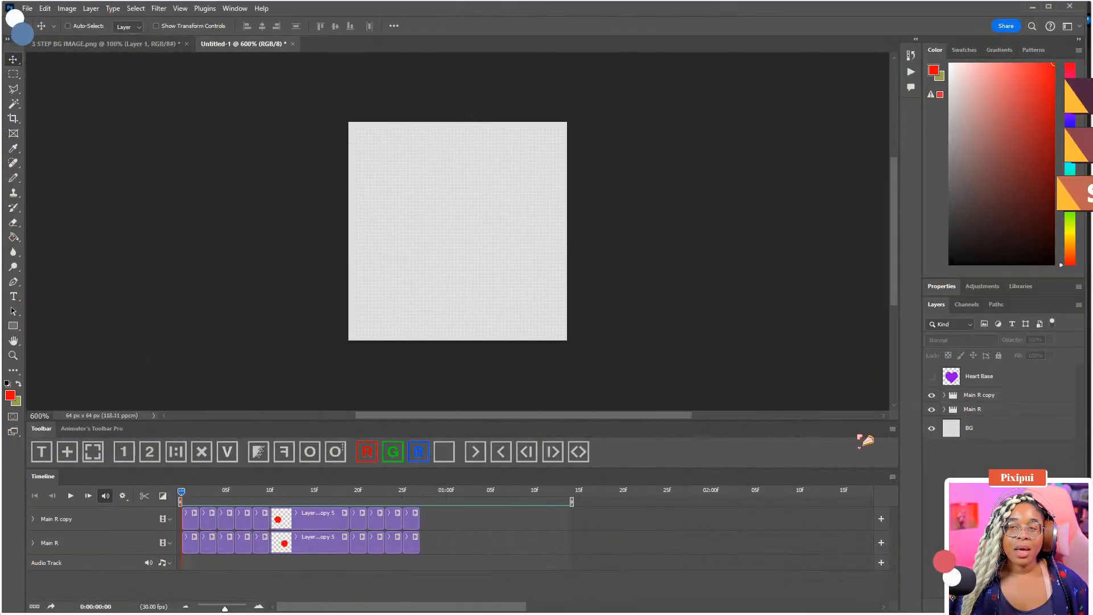
# - Hide the Main R copy group and lower the Main R group's opacity to 64%
pyautogui.click(974, 397)
pyautogui.keyDown('shift'); pyautogui.click(985, 409); pyautogui.keyUp('shift')
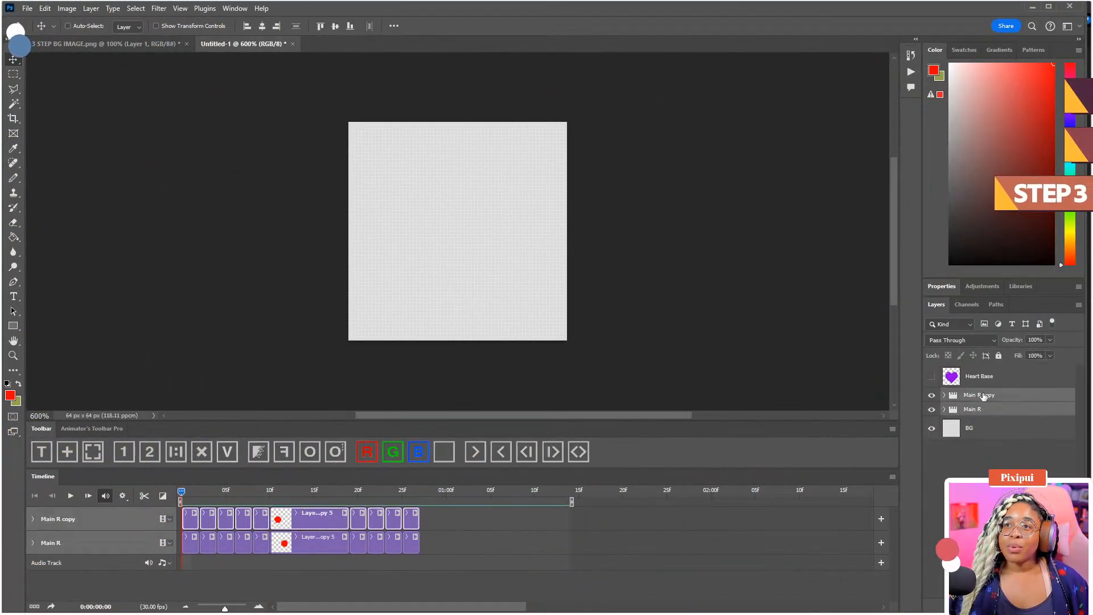
pyautogui.click(931, 394)
pyautogui.click(973, 408)
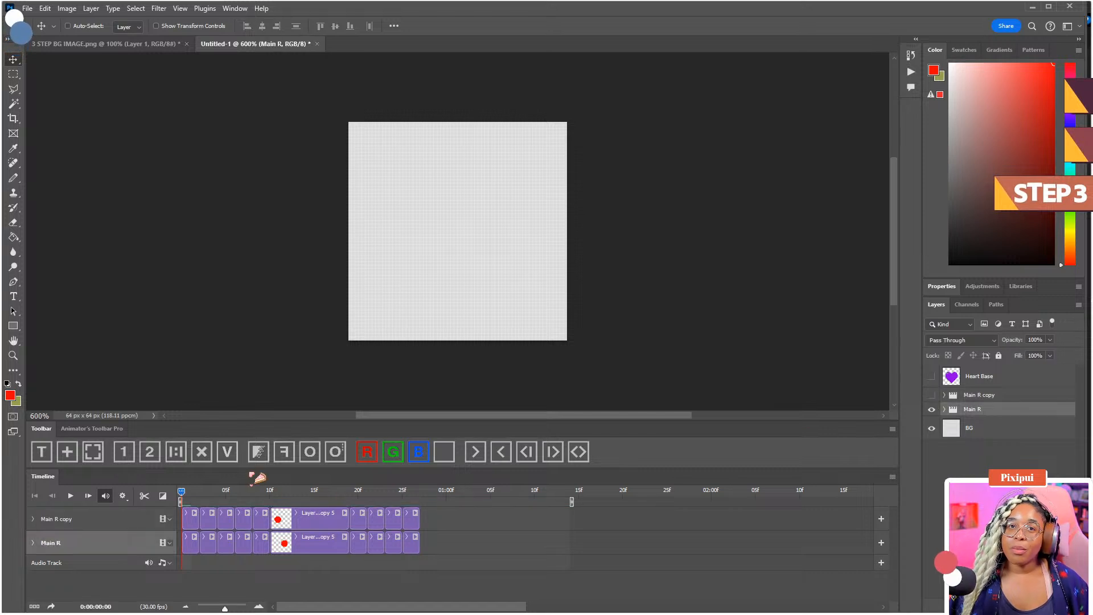
pyautogui.click(199, 491)
pyautogui.moveTo(214, 495); pyautogui.dragTo(250, 497)
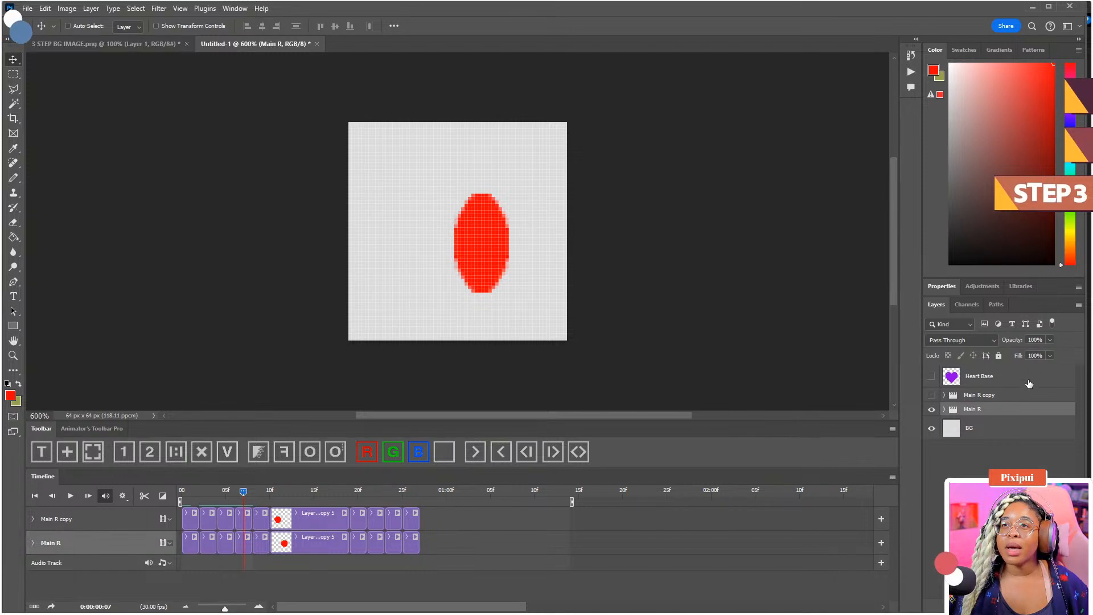
pyautogui.click(1050, 340)
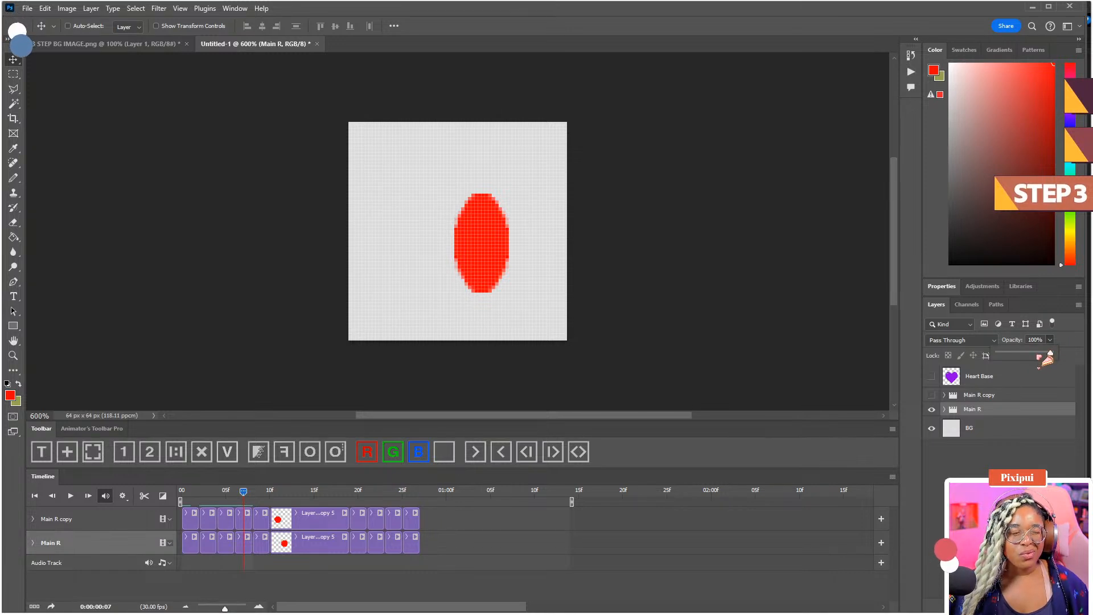
pyautogui.moveTo(1025, 353); pyautogui.dragTo(1041, 357)
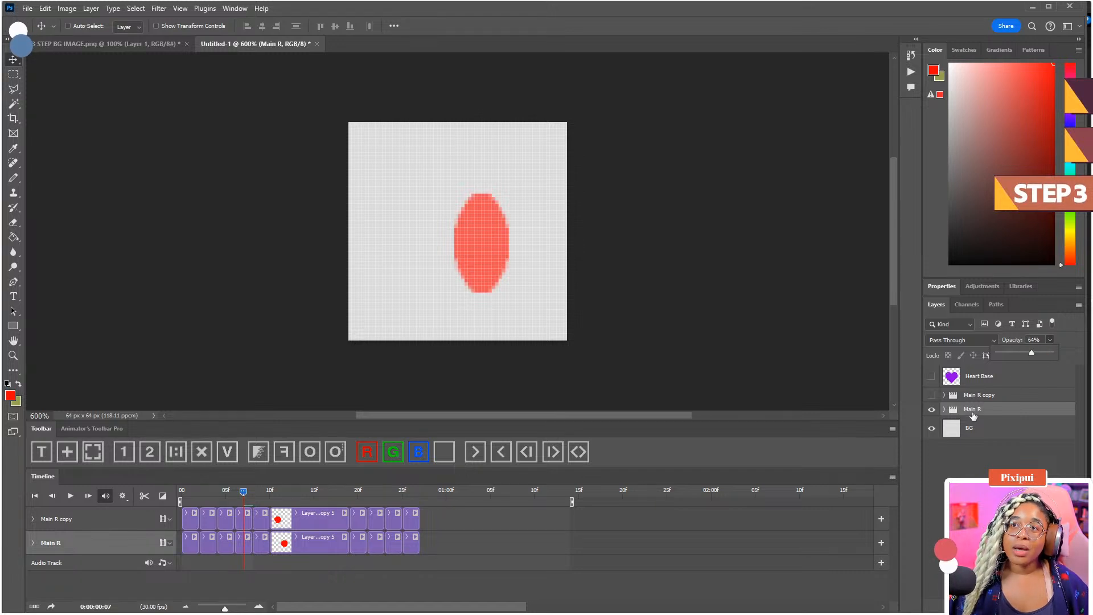
# - Create a new video group above Heart Base, with the playhead at frame 2, and name it Heart R o
pyautogui.click(201, 496)
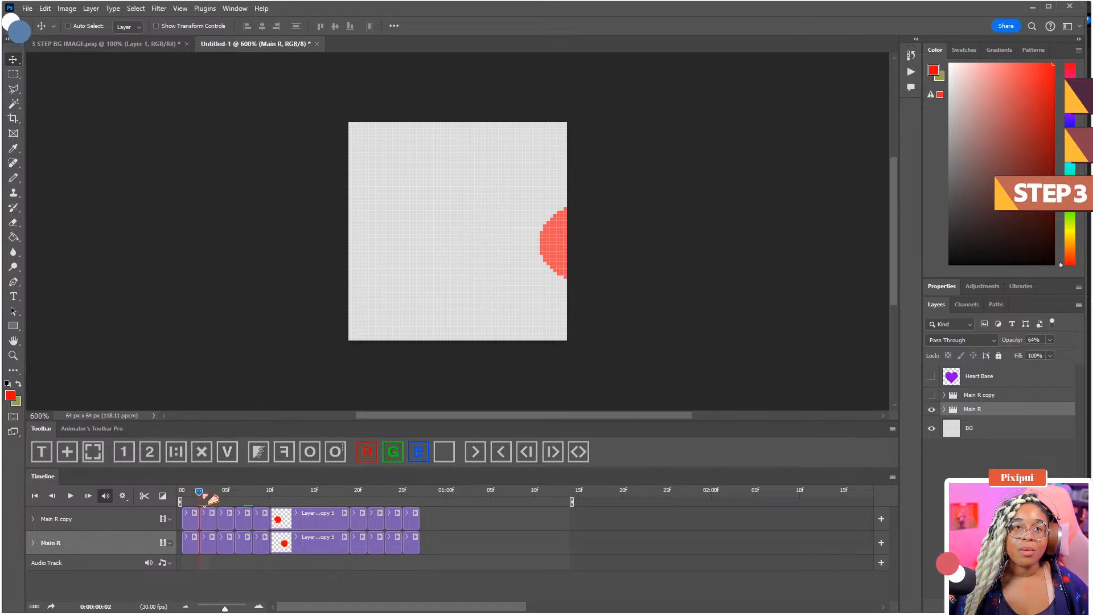
pyautogui.hotkey('ctrl', 'g')
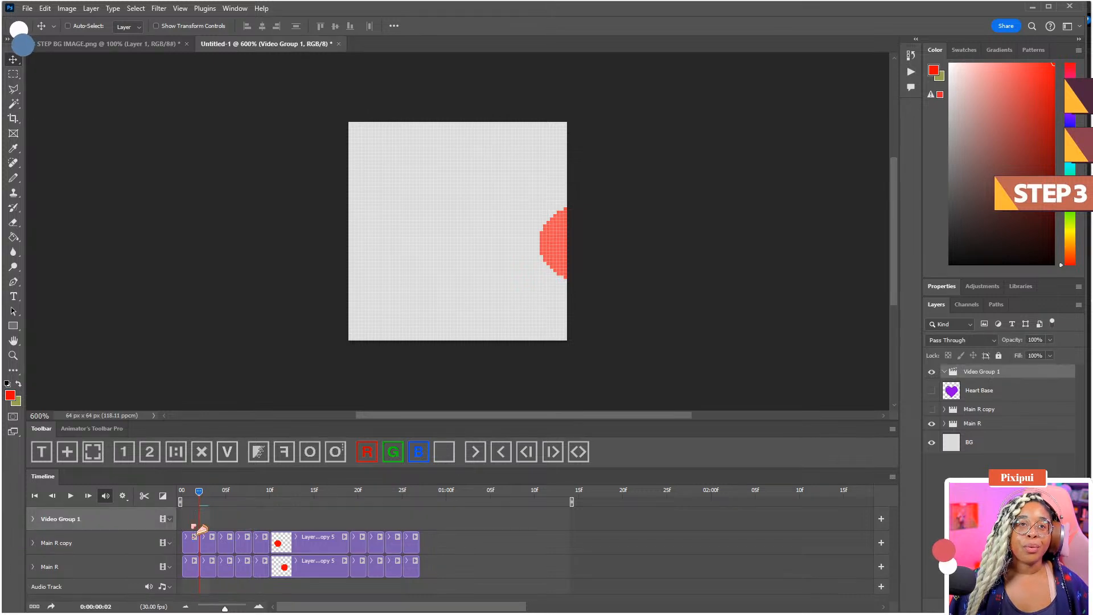
pyautogui.doubleClick(982, 372)
pyautogui.write('Heart R')
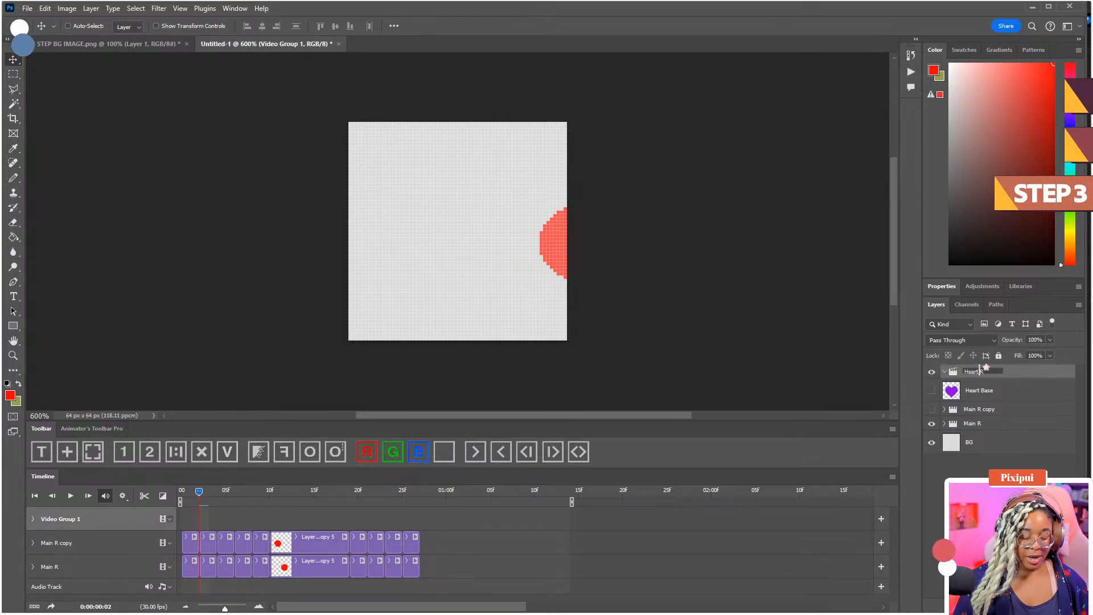
pyautogui.write(' o')
pyautogui.press('Return')
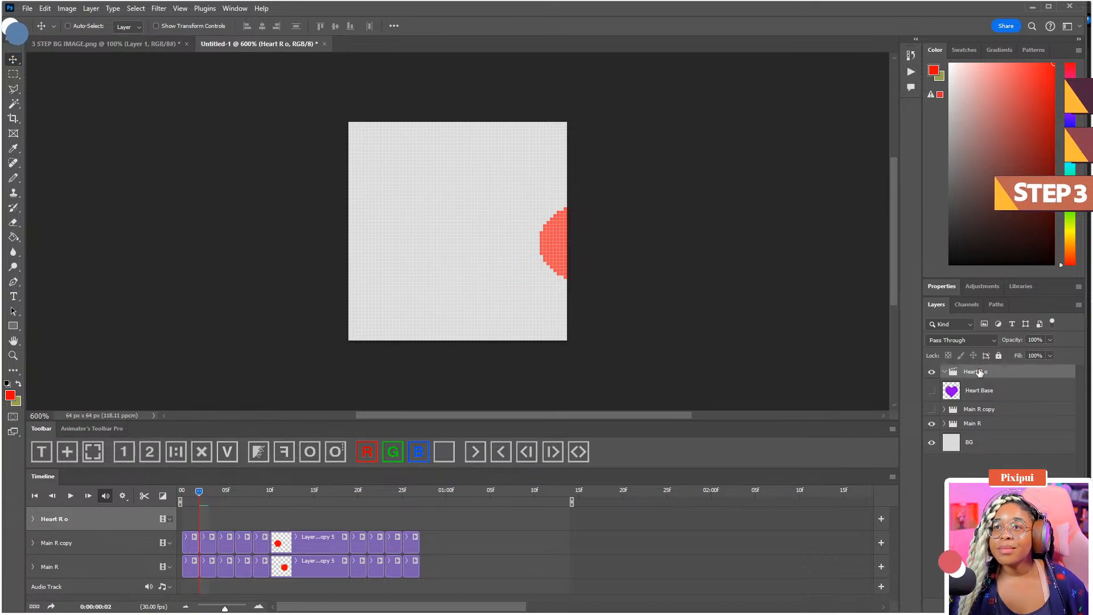
# - Show the Heart Base layer at 100% opacity and sample its purple as the foreground colour
pyautogui.click(932, 390)
pyautogui.click(977, 392)
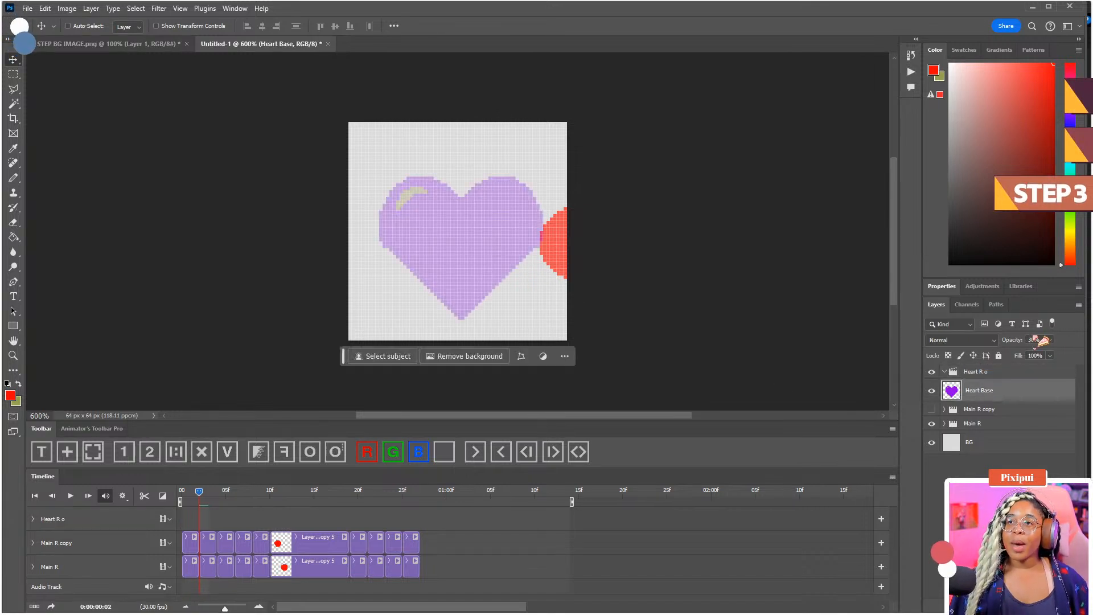
pyautogui.click(1049, 340)
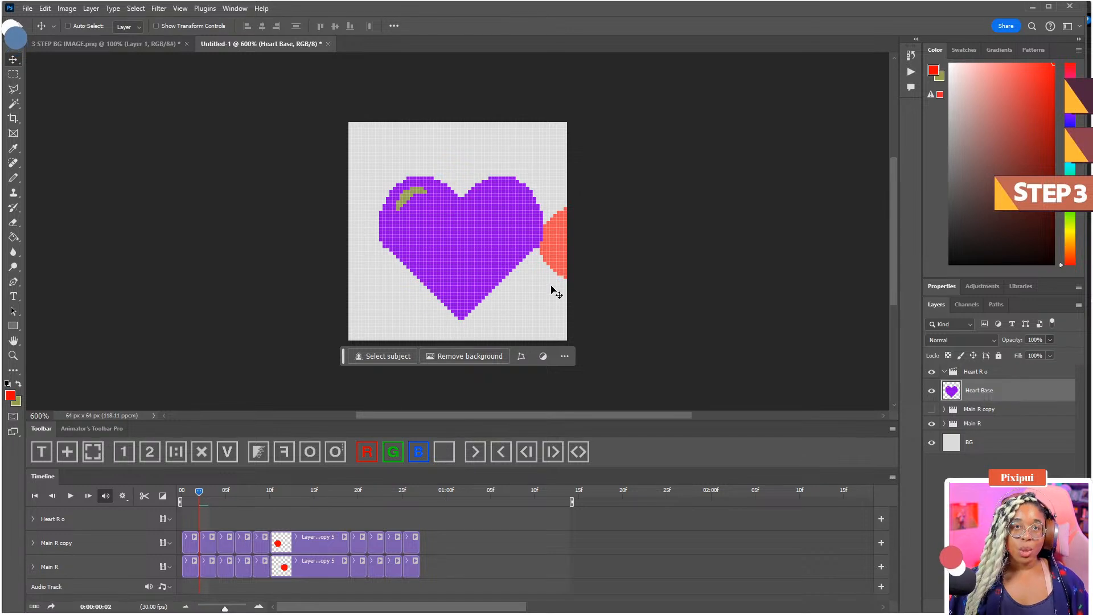
pyautogui.press('i')
pyautogui.click(488, 246)
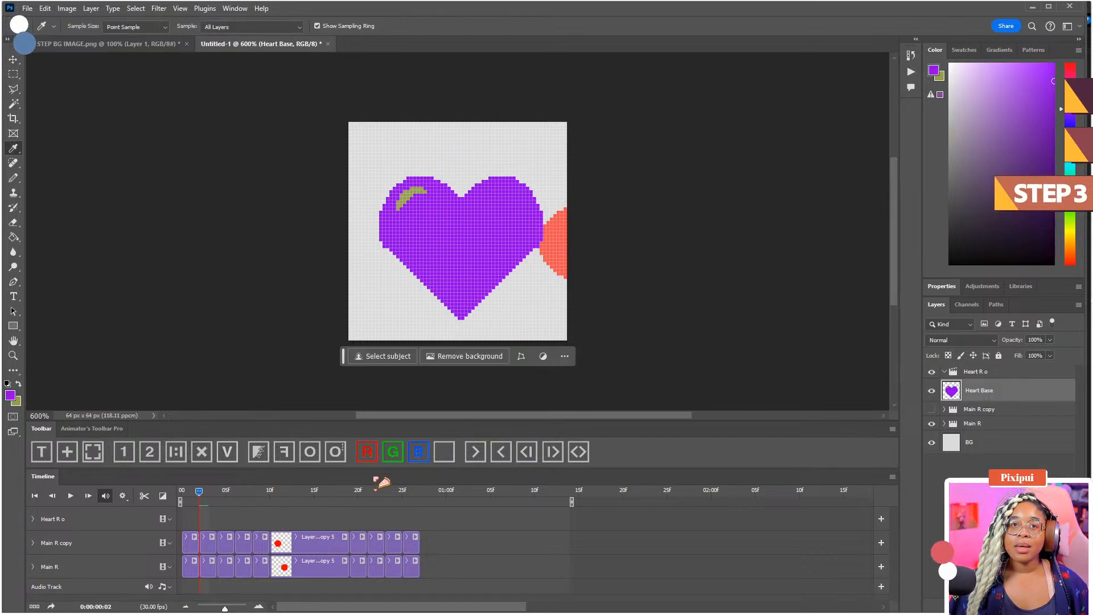
# - With the playhead at frame 11, move the Heart R o group below Main R, and hide Heart Base and place it beneath Heart R o
pyautogui.click(282, 492)
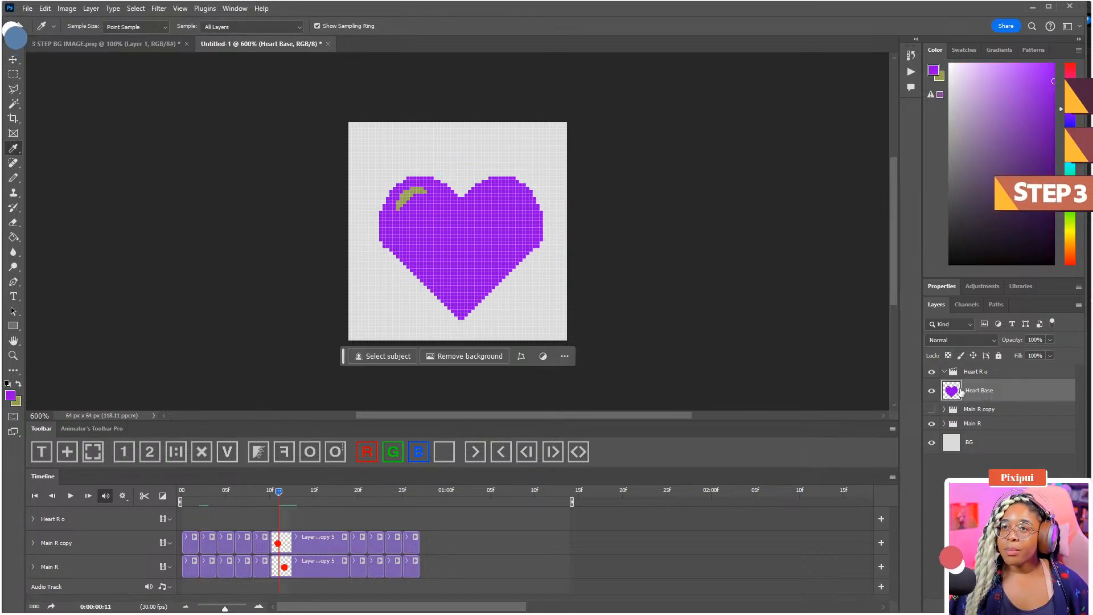
pyautogui.moveTo(961, 392); pyautogui.dragTo(971, 428)
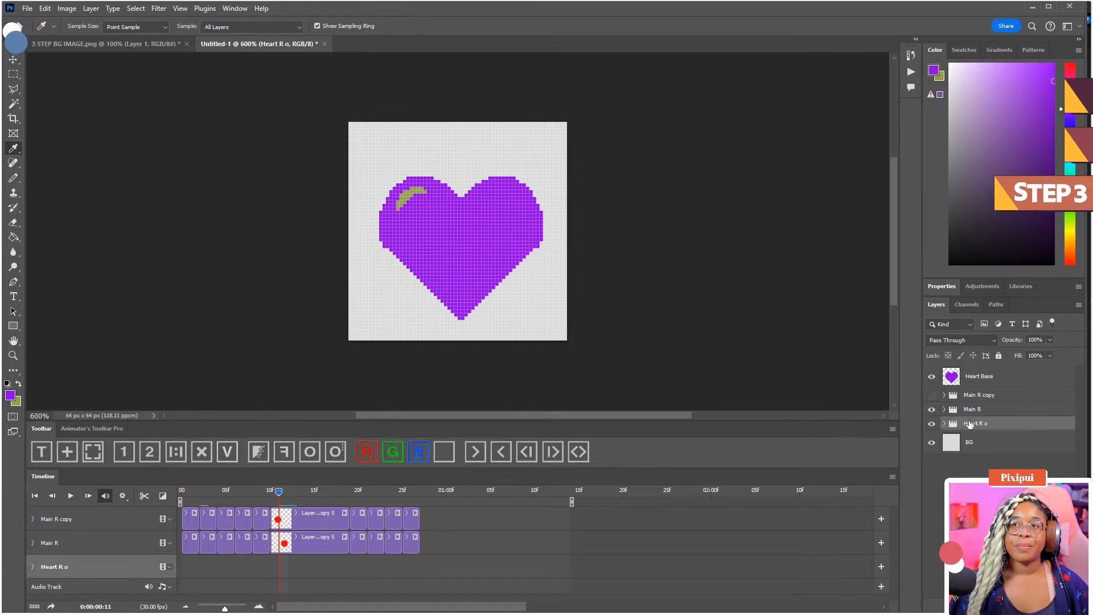
pyautogui.click(952, 411)
pyautogui.click(936, 377)
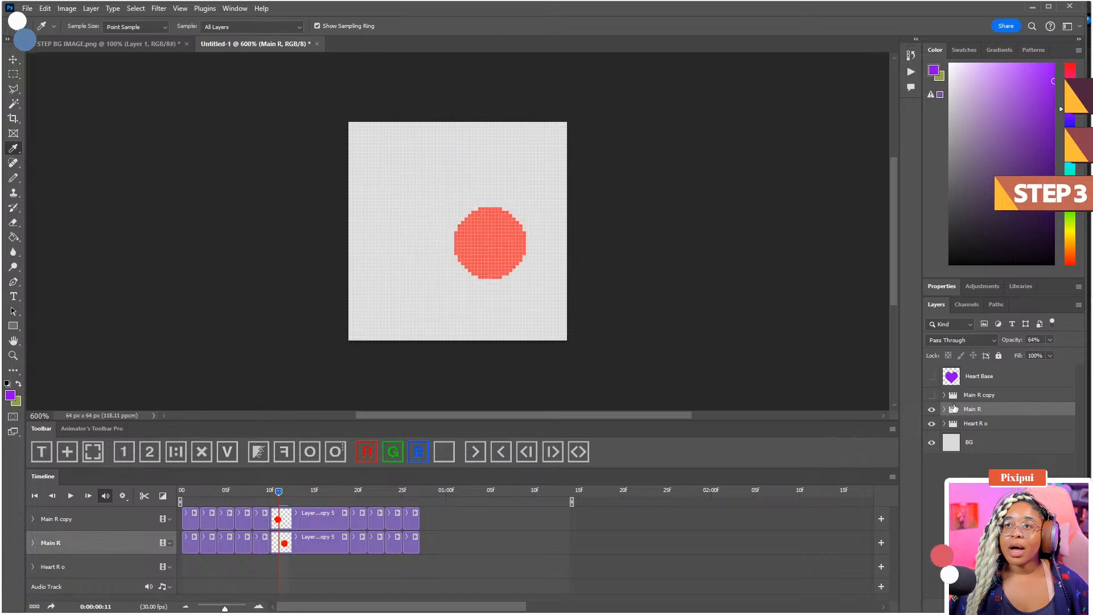
pyautogui.moveTo(975, 379); pyautogui.dragTo(976, 433)
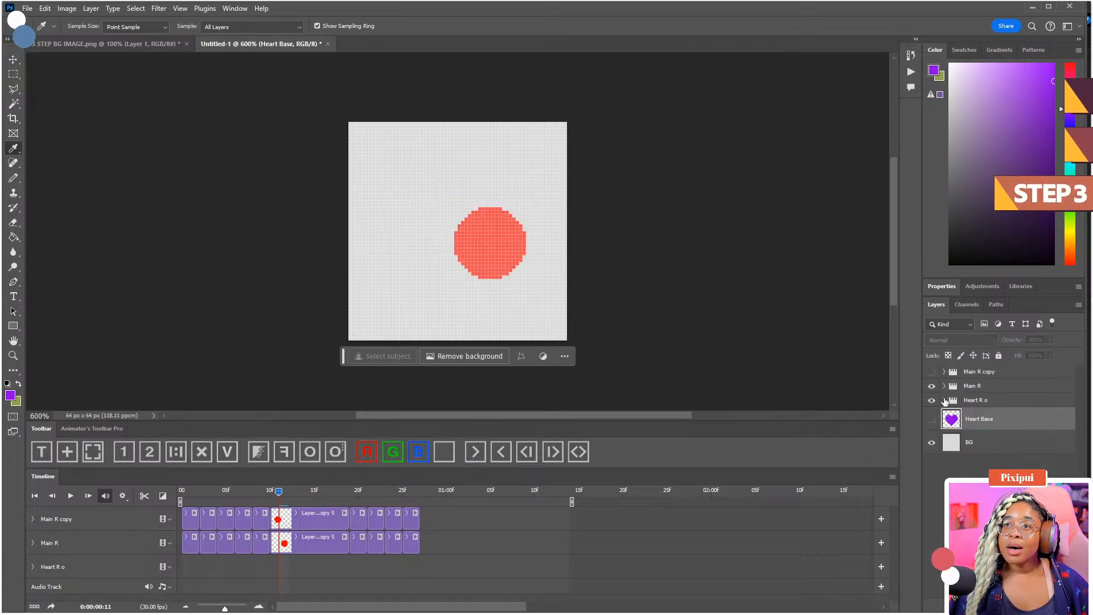
# - Insert a two-frame clip at the start of Main R, and create a new empty layer inside the Heart R o group
pyautogui.click(946, 401)
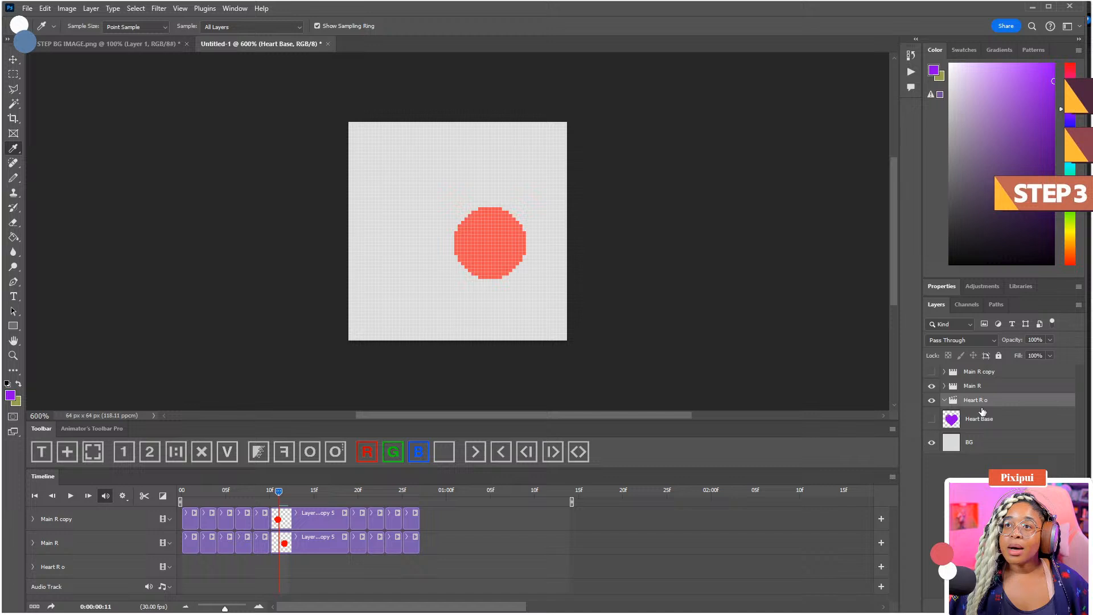
pyautogui.click(147, 456)
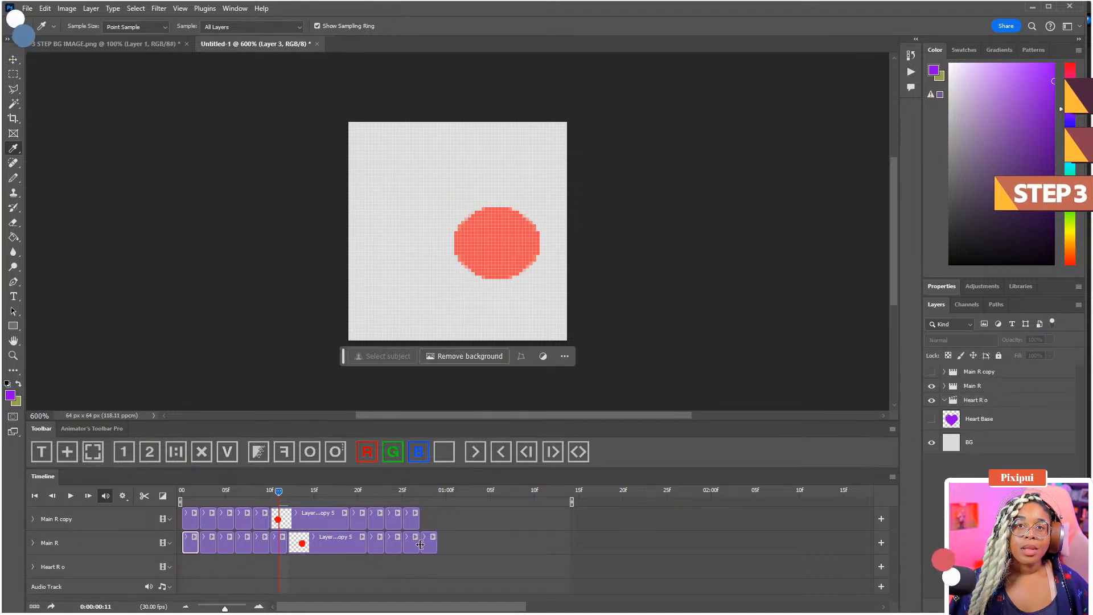
pyautogui.click(999, 442)
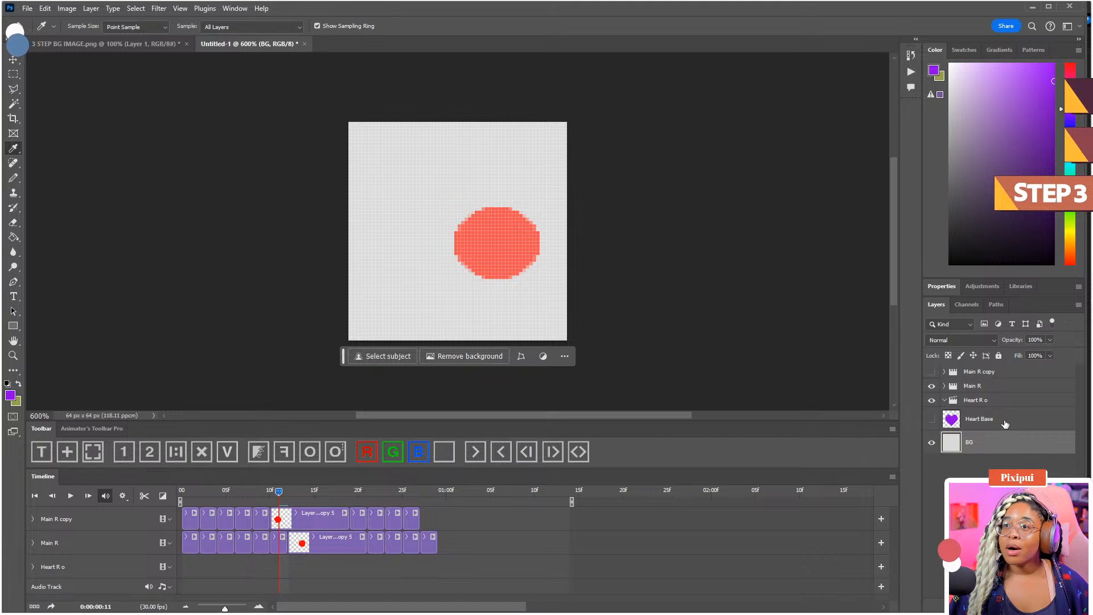
pyautogui.hotkey('ctrl', 'shift', 'alt', 'n')
pyautogui.moveTo(976, 420); pyautogui.dragTo(976, 401)
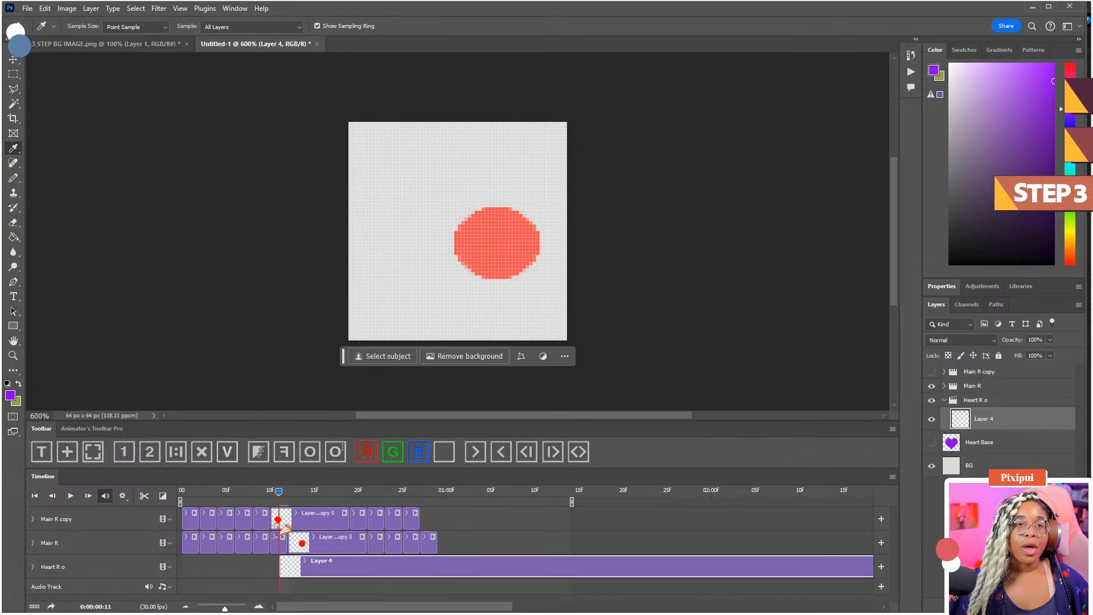
# - Split the empty Layer 4 clip at frame 13 and delete the part after it
pyautogui.click(74, 543)
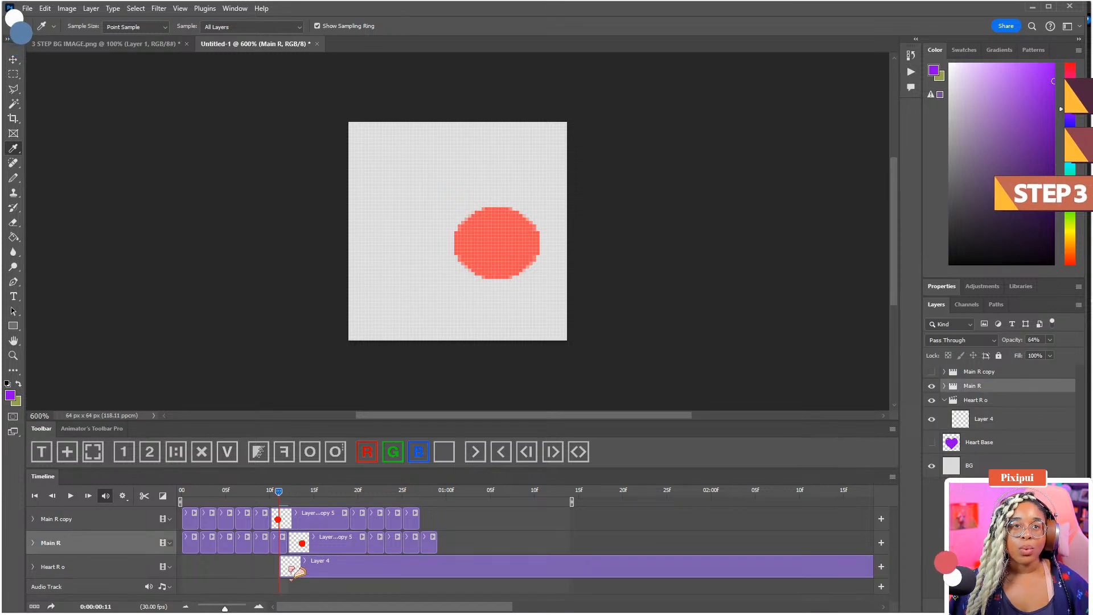
pyautogui.moveTo(299, 502); pyautogui.dragTo(305, 502)
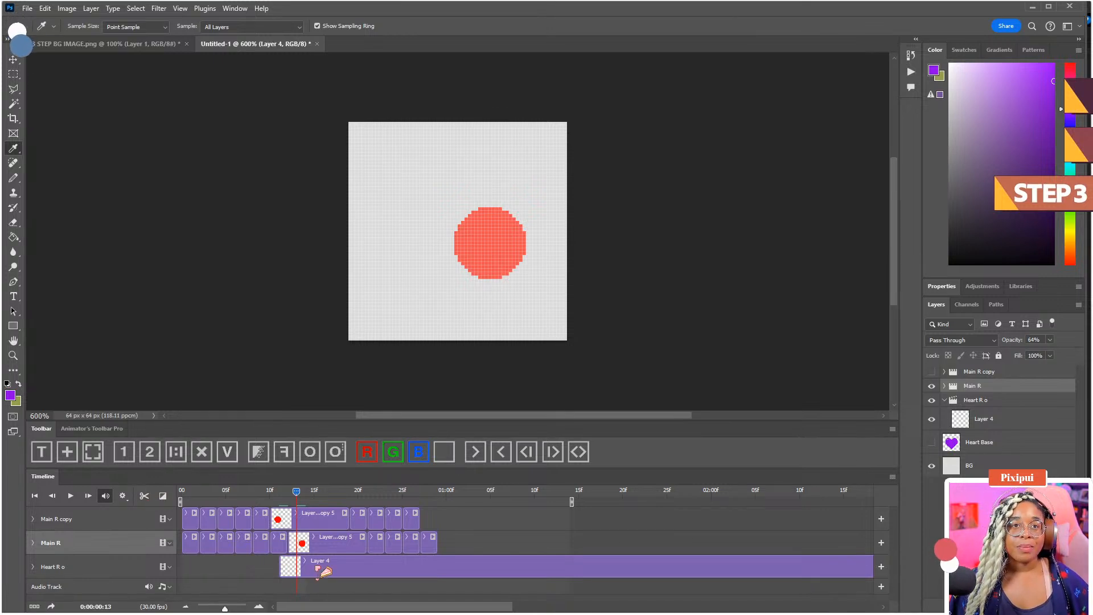
pyautogui.click(318, 568)
pyautogui.click(142, 497)
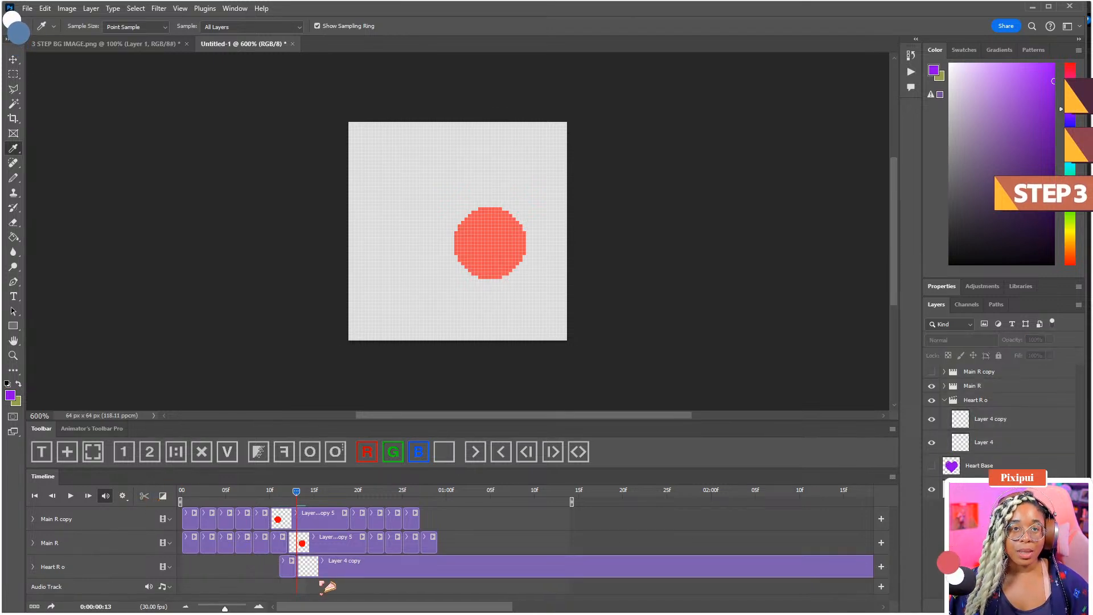
pyautogui.press('Delete')
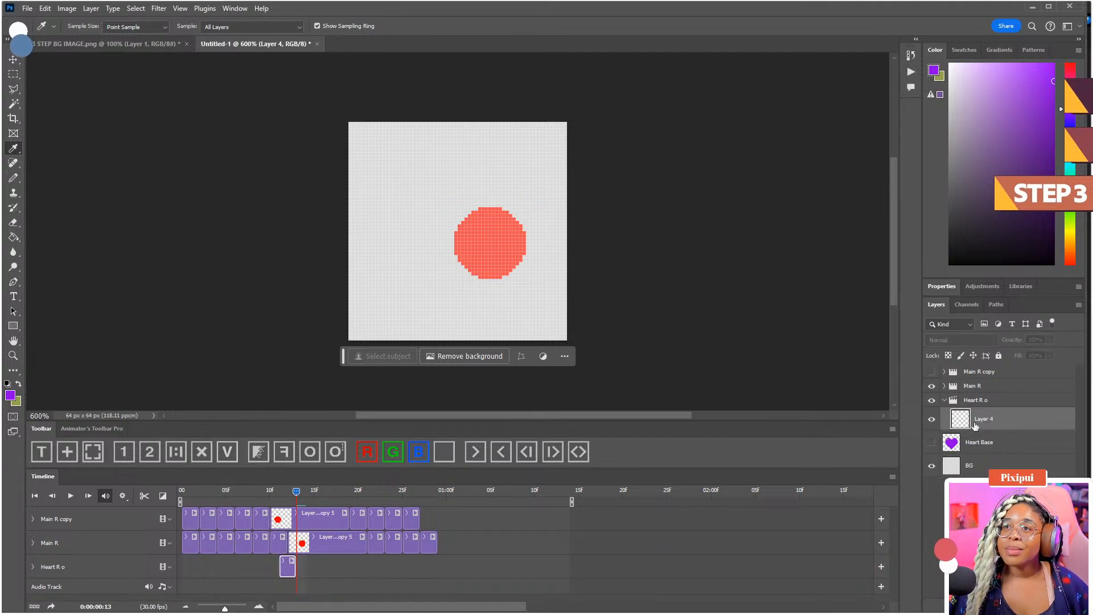
# - Show Heart Base and duplicate it into the Heart R o group in place of the empty Layer 4
pyautogui.click(932, 443)
pyautogui.click(979, 442)
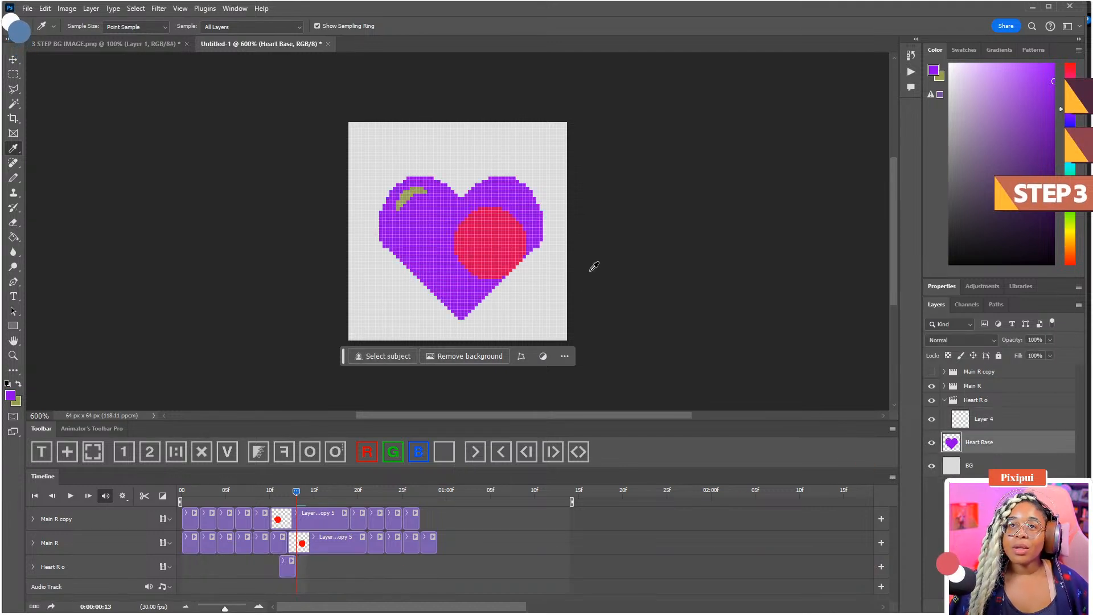
pyautogui.hotkey('ctrl', '+')
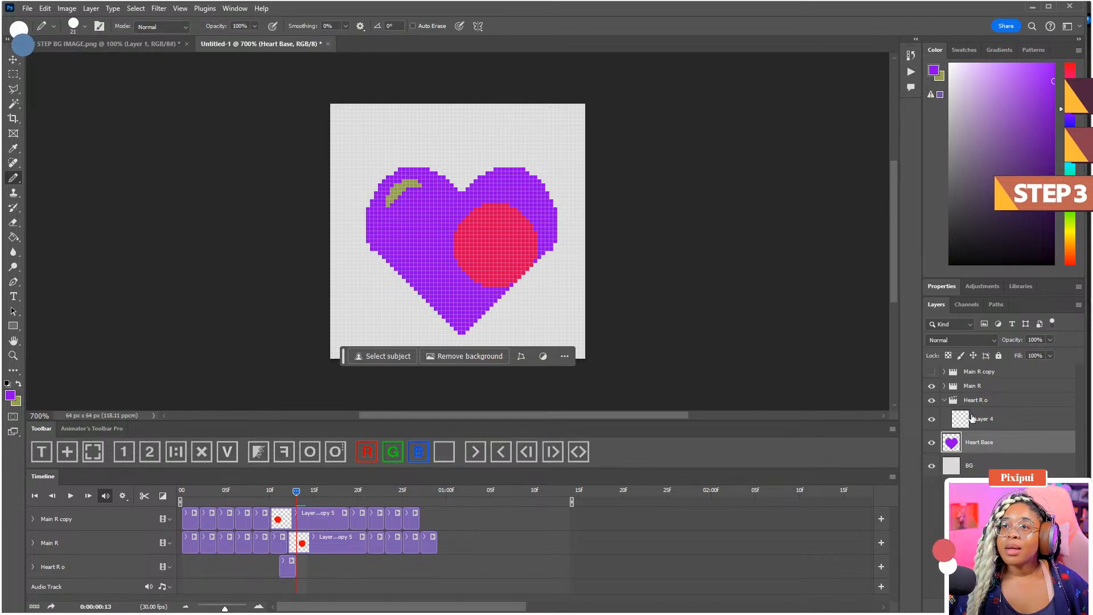
pyautogui.hotkey('ctrl', 'j')
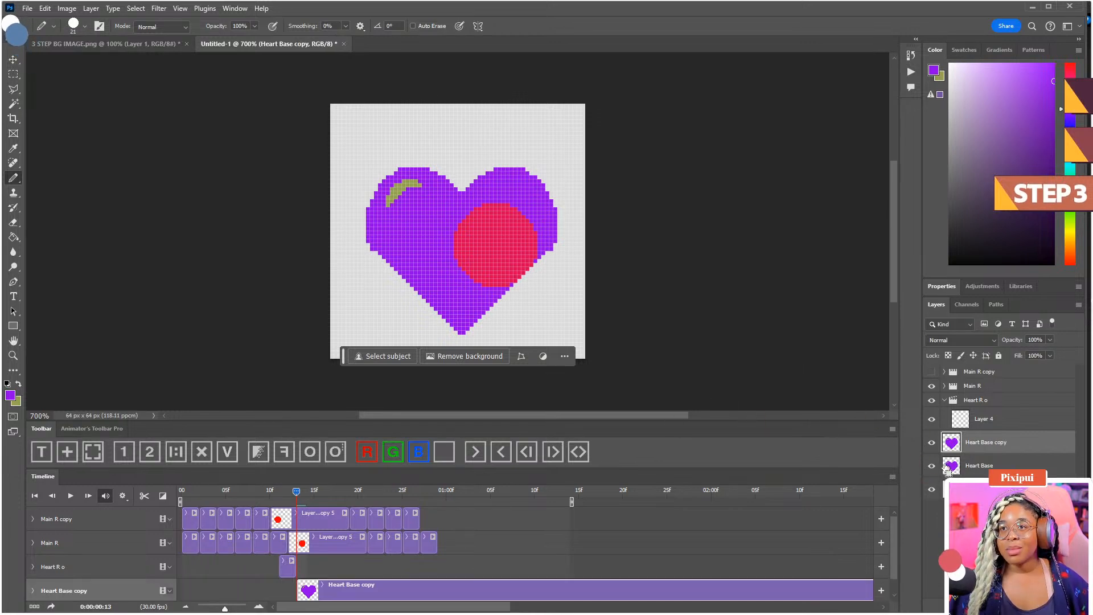
pyautogui.moveTo(976, 443); pyautogui.dragTo(962, 424)
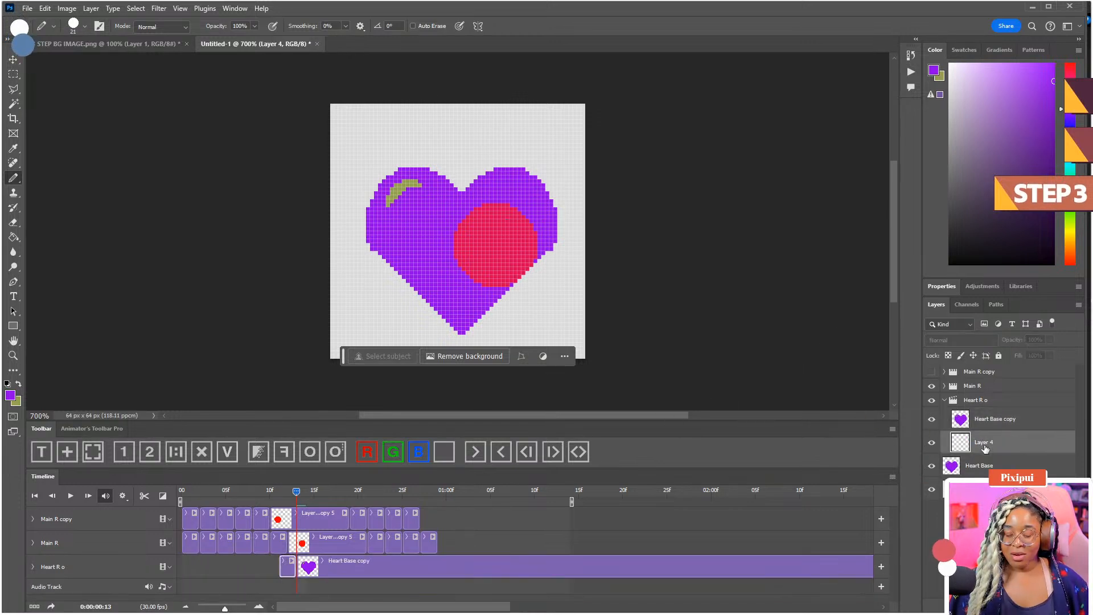
# - Select and erase the left half of the heart on Heart Base copy, and hide the original Heart Base layer
pyautogui.press('m')
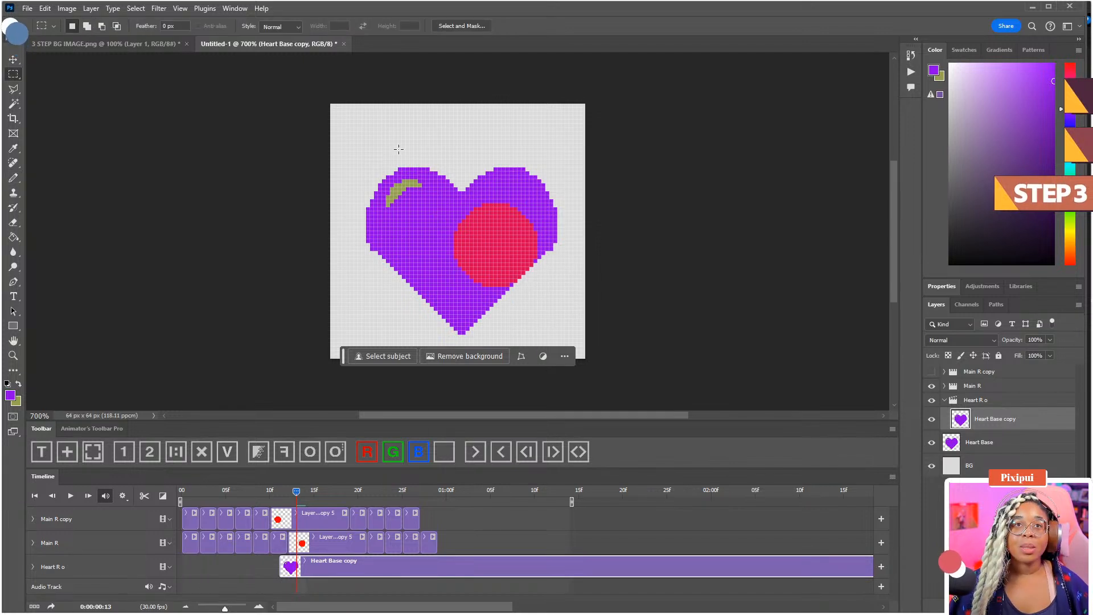
pyautogui.moveTo(350, 131); pyautogui.dragTo(462, 359)
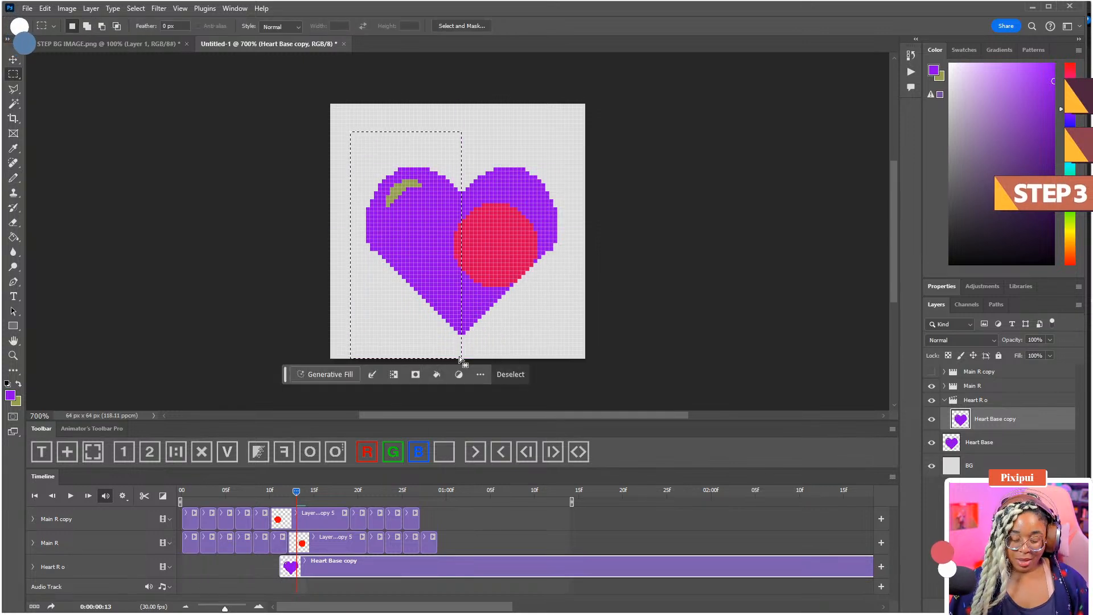
pyautogui.click(932, 443)
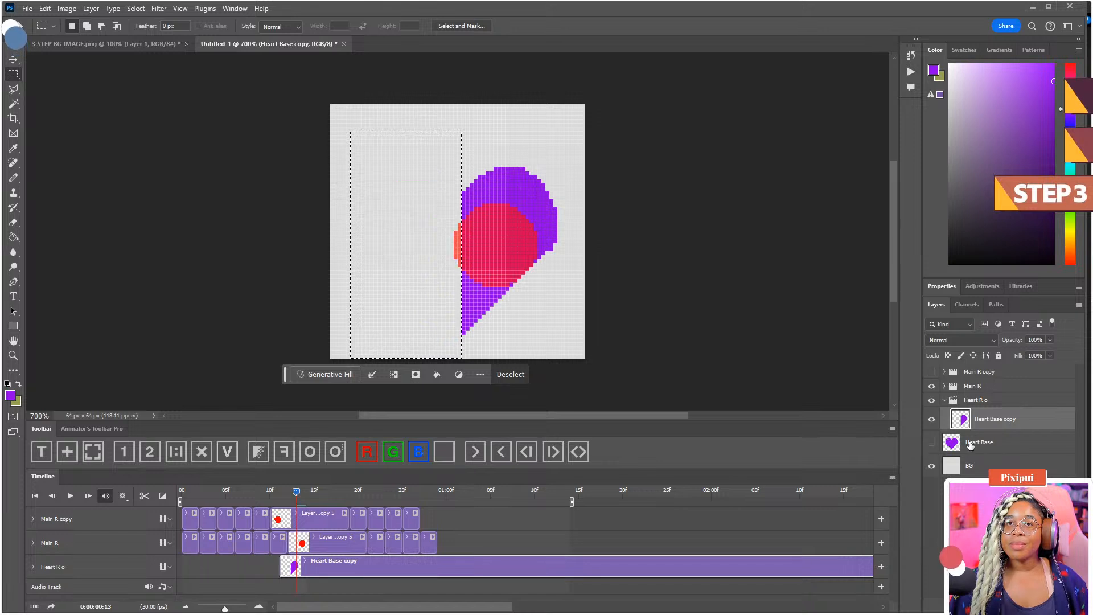
pyautogui.click(991, 443)
pyautogui.hotkey('ctrl', 'd')
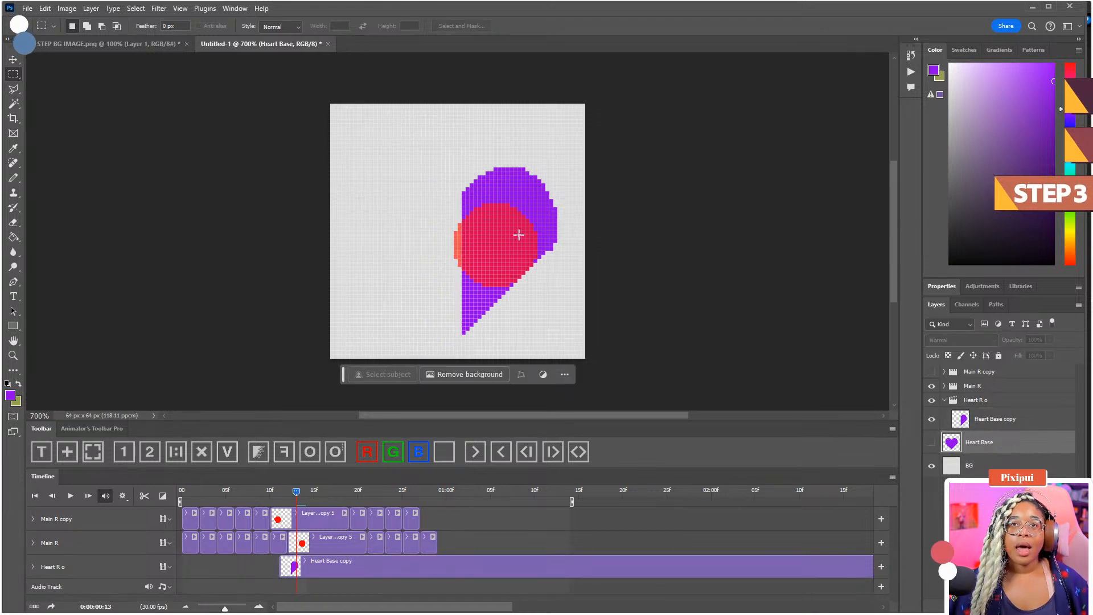
# - Activate the Pencil on the Heart Base copy layer and reduce its brush size
pyautogui.press('b')
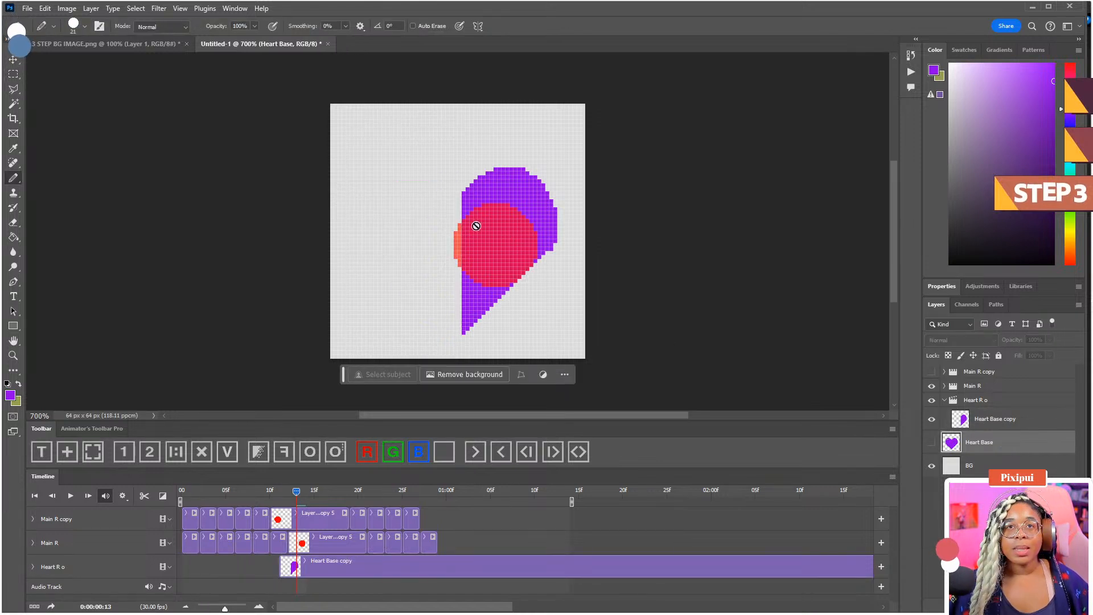
pyautogui.click(981, 423)
pyautogui.rightClick(457, 243)
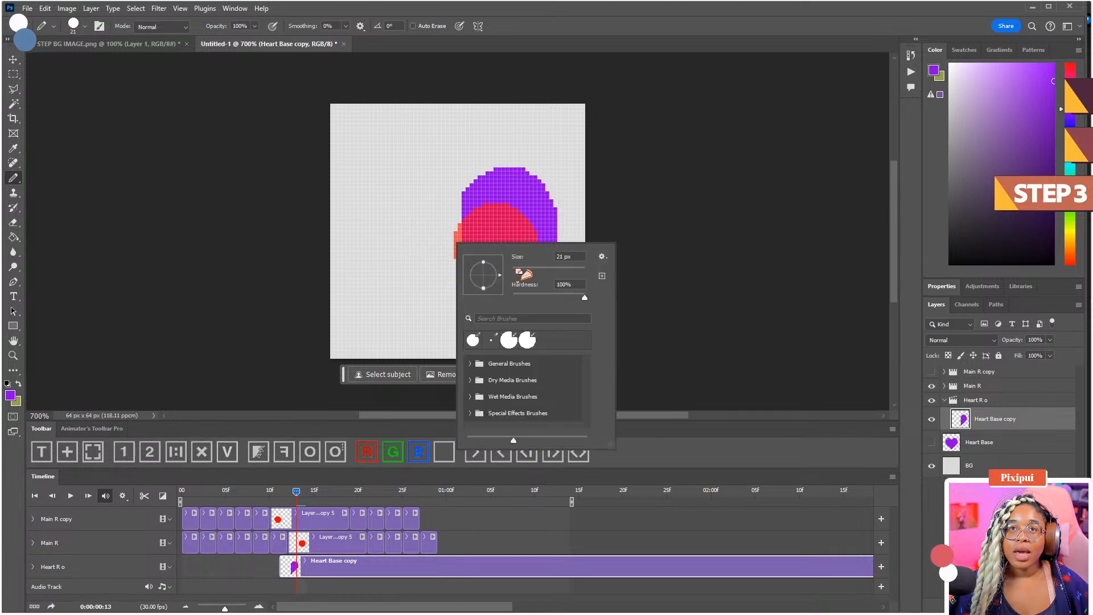
pyautogui.moveTo(522, 271); pyautogui.dragTo(514, 271)
# - Try painting purple beside the half heart's straight edge, undo the strokes, and show the Main R guide
pyautogui.moveTo(439, 234); pyautogui.dragTo(450, 246)
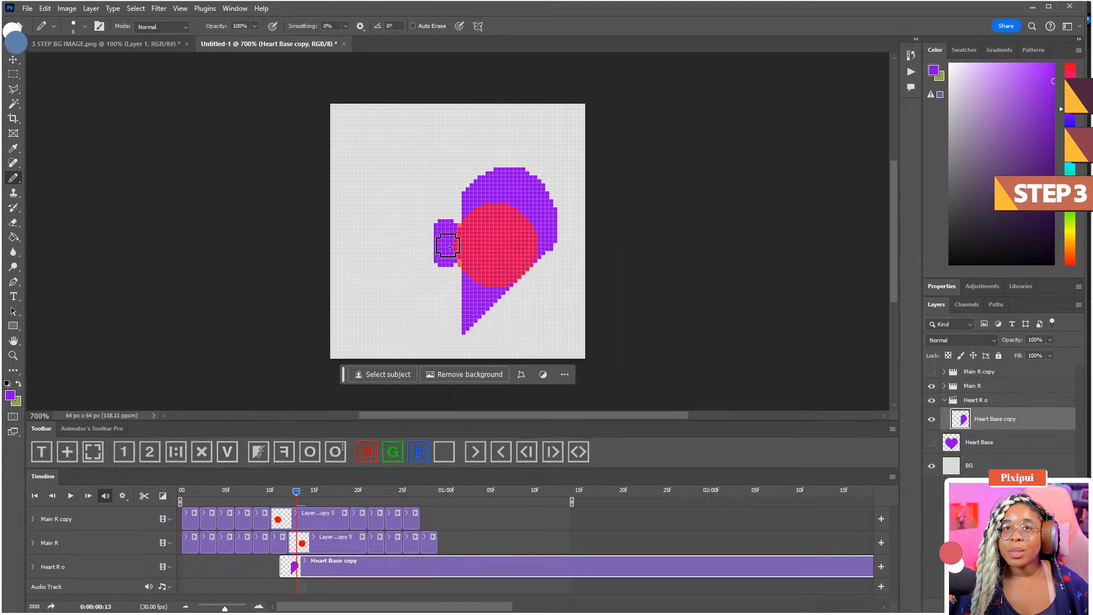
pyautogui.hotkey('ctrl', 'z')
pyautogui.hotkey('ctrl', 'z')
pyautogui.hotkey('ctrl', 'z')
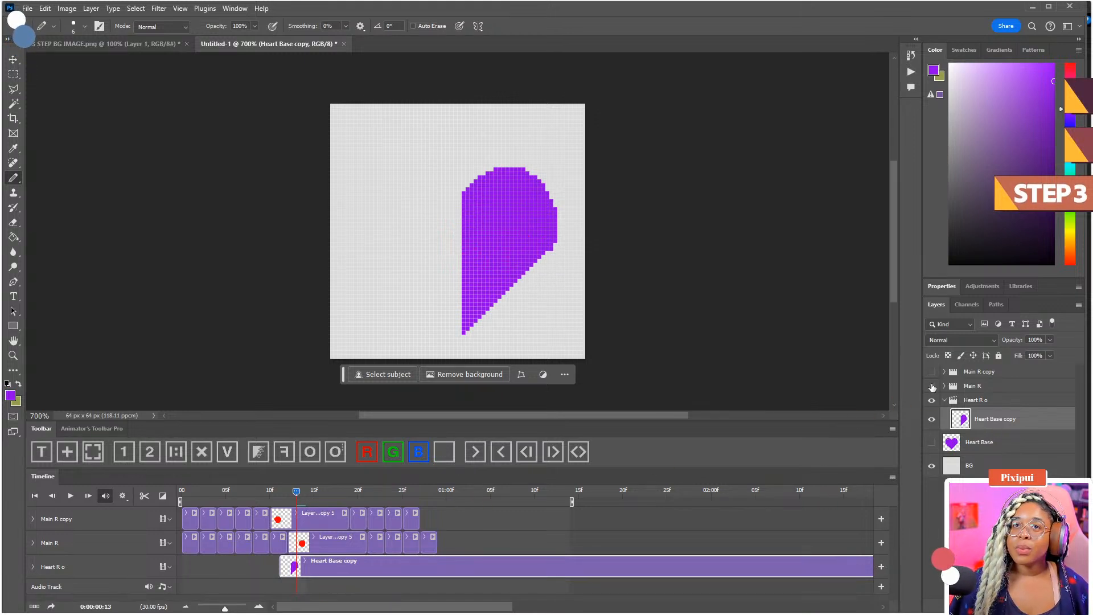
pyautogui.click(933, 386)
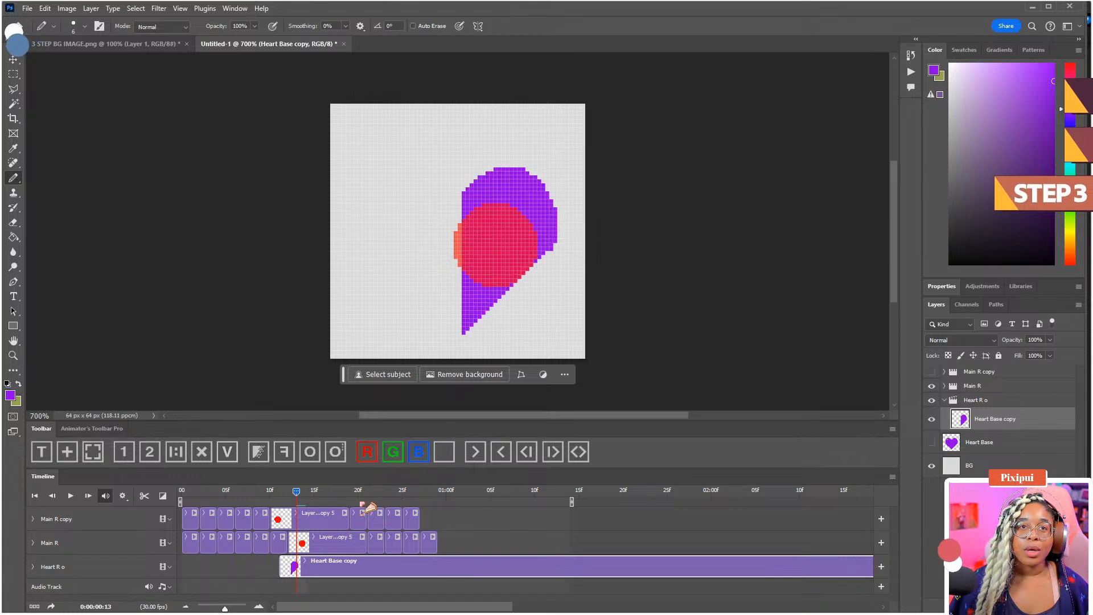
# - Limit the timeline to the Main R and Heart R o groups using Animator's Toolbar Pro
pyautogui.click(81, 547)
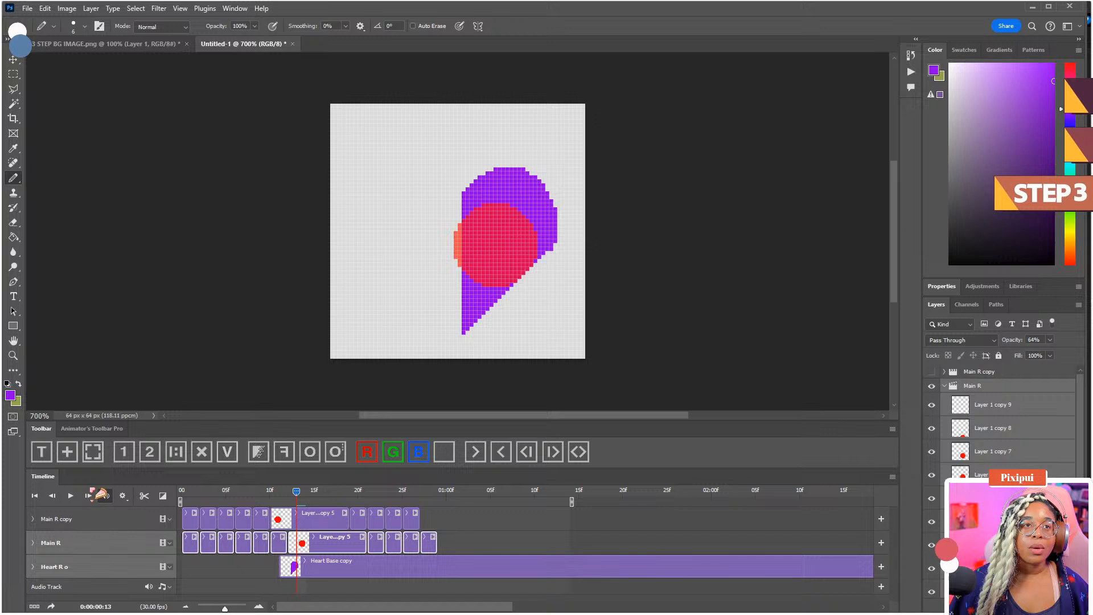
pyautogui.click(104, 429)
pyautogui.click(84, 446)
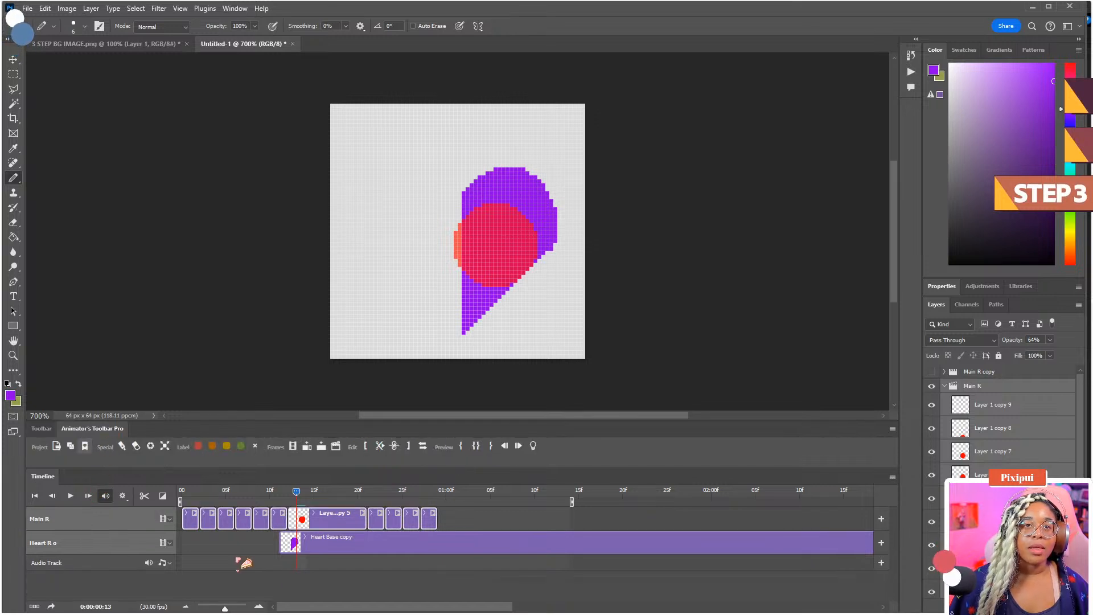
# - Move the Heart Base copy clip to start at frame 12 and cut off everything after frame 21
pyautogui.moveTo(296, 493); pyautogui.dragTo(287, 492)
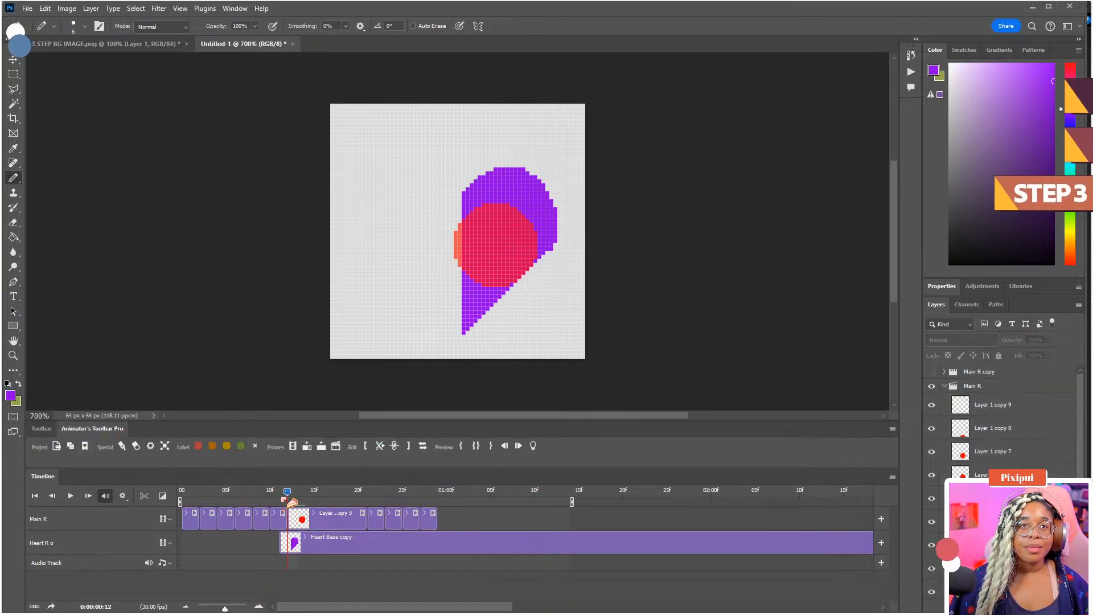
pyautogui.moveTo(292, 552); pyautogui.dragTo(289, 543)
pyautogui.click(368, 491)
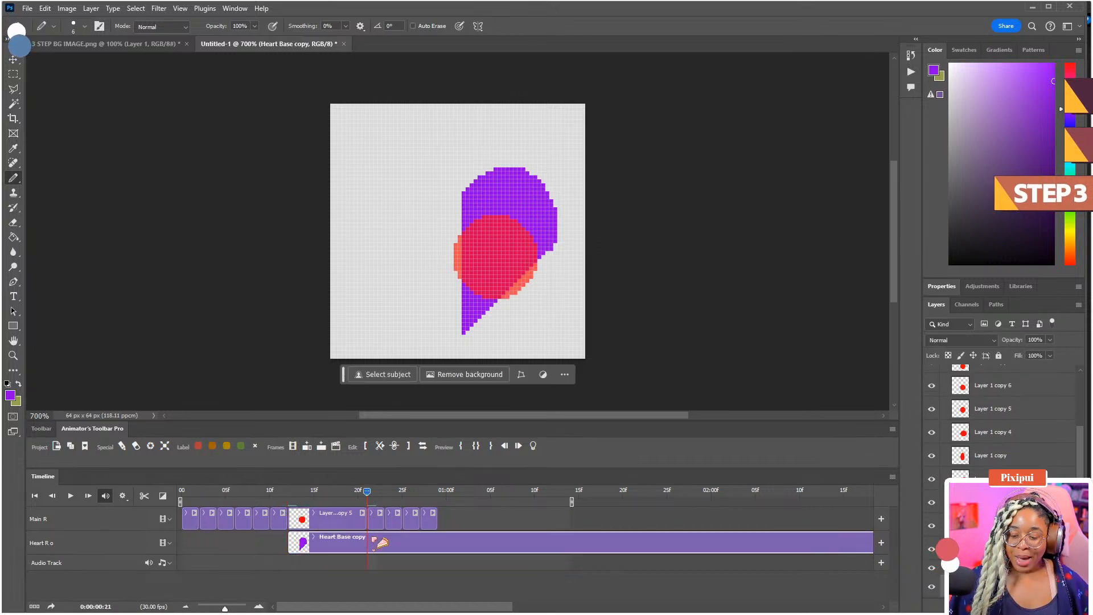
pyautogui.click(143, 497)
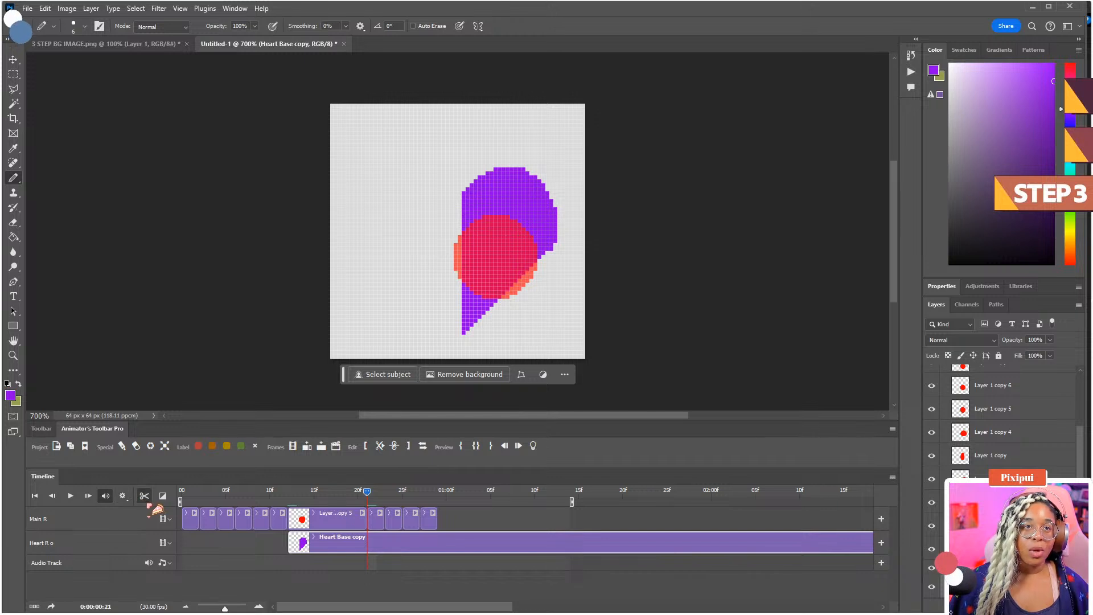
pyautogui.press('Delete')
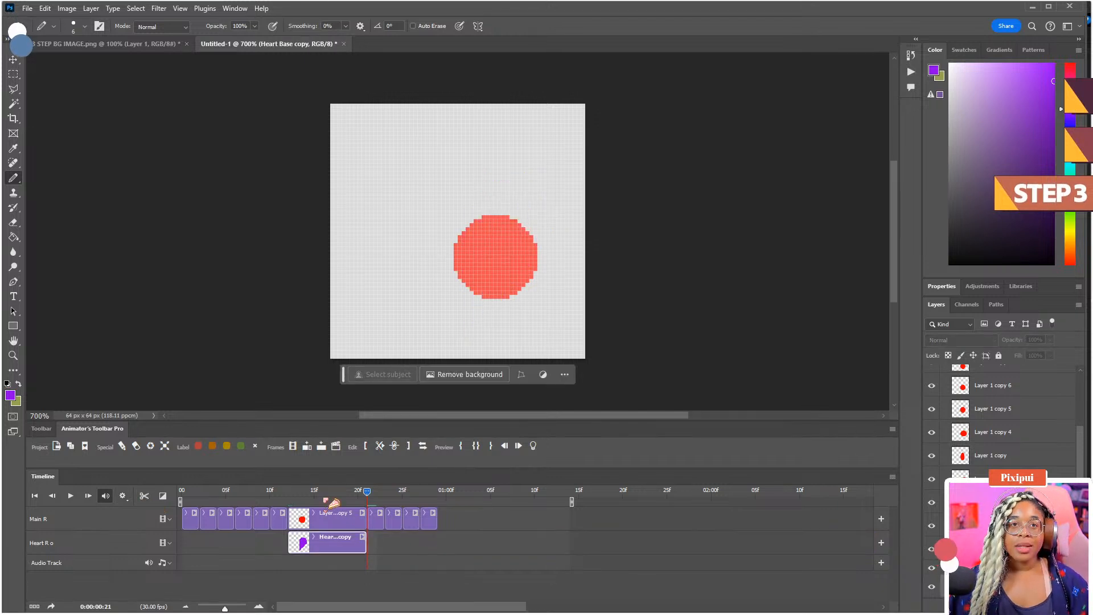
# - Duplicate the Heart Base copy clip, place the duplicate before the original in Heart R o, and set the playhead to frame 10
pyautogui.moveTo(334, 493); pyautogui.dragTo(297, 493)
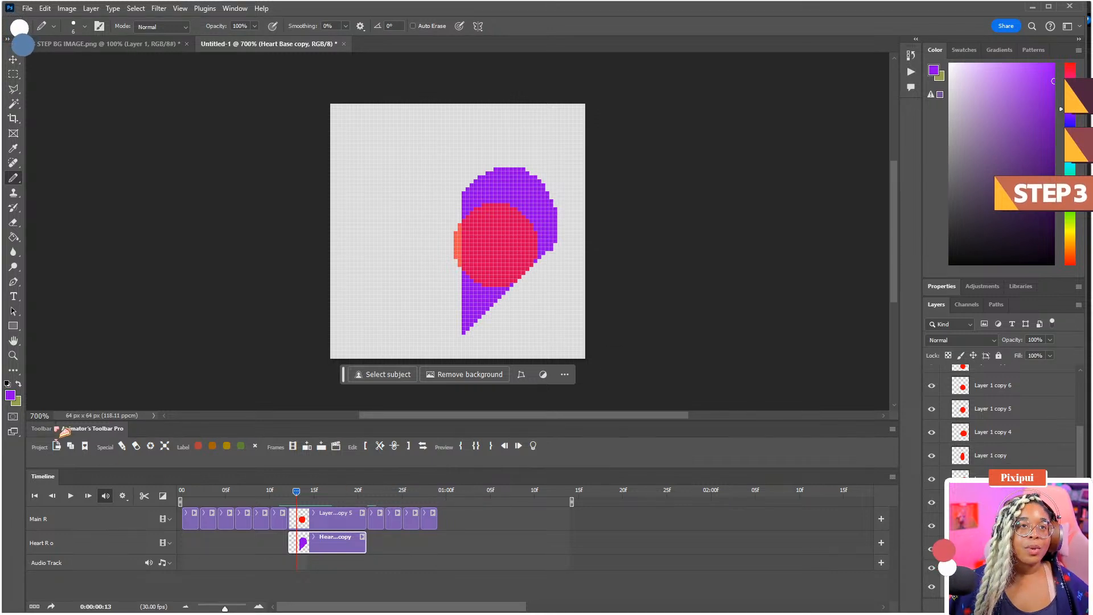
pyautogui.click(41, 428)
pyautogui.click(175, 453)
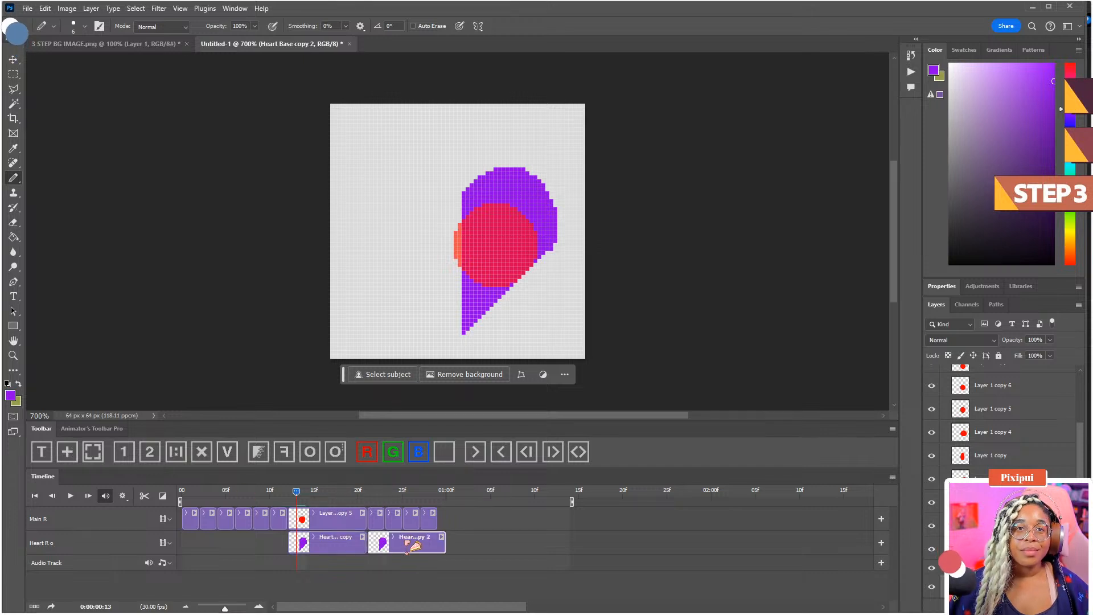
pyautogui.moveTo(413, 546); pyautogui.dragTo(223, 542)
pyautogui.moveTo(391, 546); pyautogui.dragTo(311, 544)
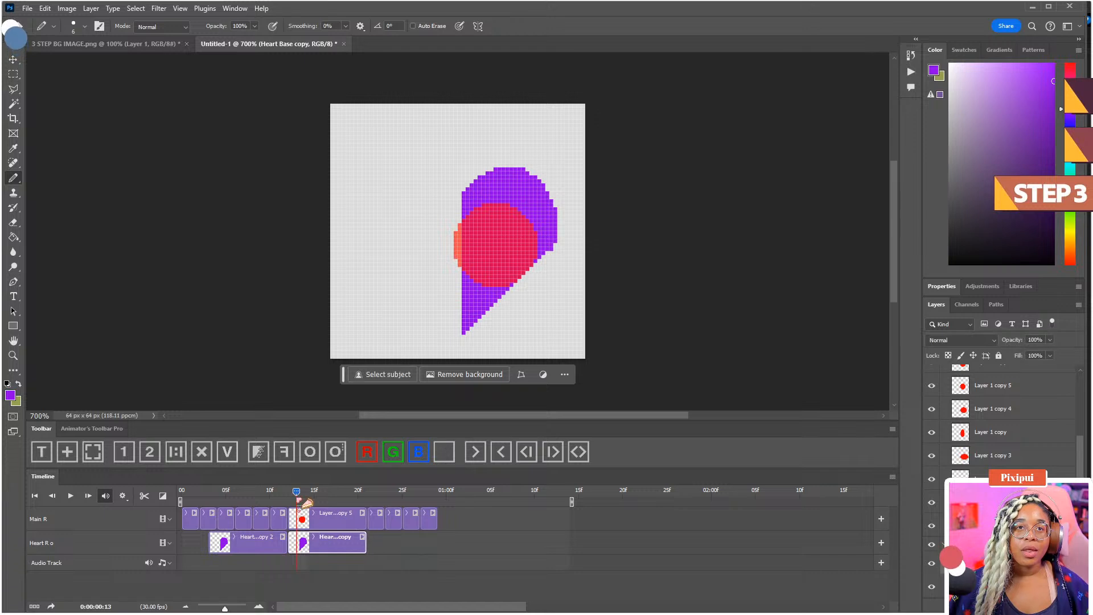
pyautogui.moveTo(307, 504); pyautogui.dragTo(270, 496)
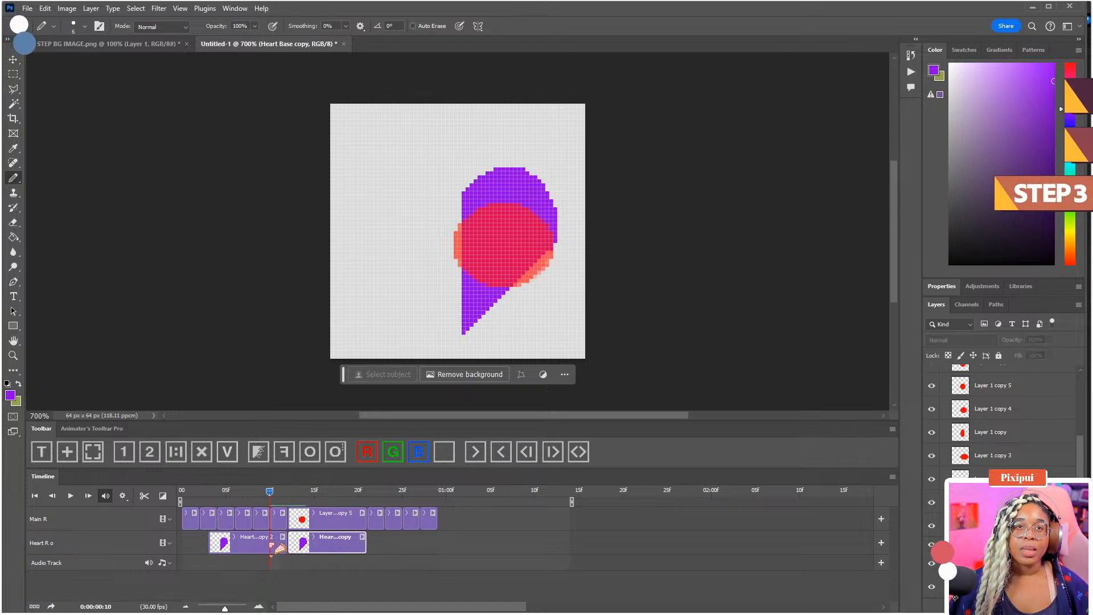
# - Trim the duplicated half-heart clip to start at frame 10 and stretch its shape one pixel wider from the straight edge
pyautogui.moveTo(211, 545); pyautogui.dragTo(272, 546)
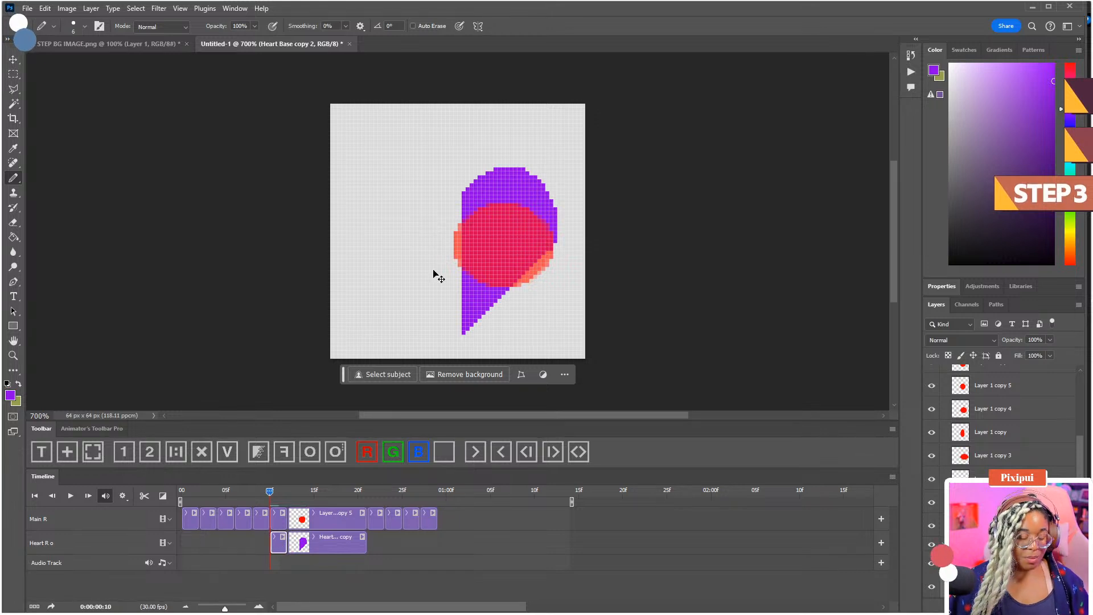
pyautogui.hotkey('ctrl', 't')
pyautogui.moveTo(511, 251); pyautogui.dragTo(462, 252)
pyautogui.moveTo(562, 249); pyautogui.dragTo(562, 250)
pyautogui.press('Return')
pyautogui.press('b')
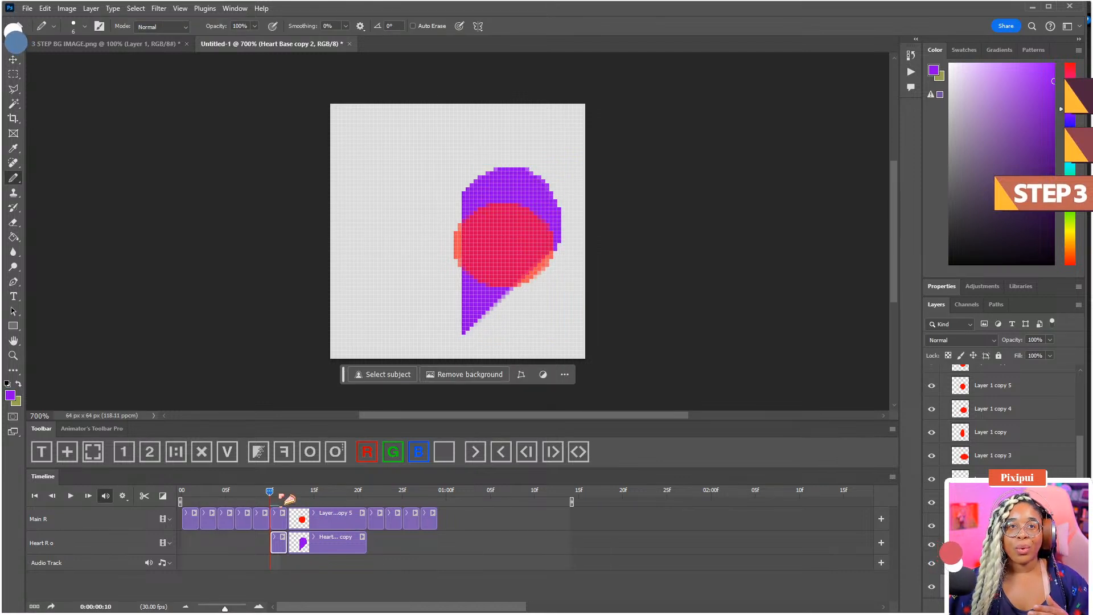
pyautogui.moveTo(284, 500); pyautogui.dragTo(313, 509)
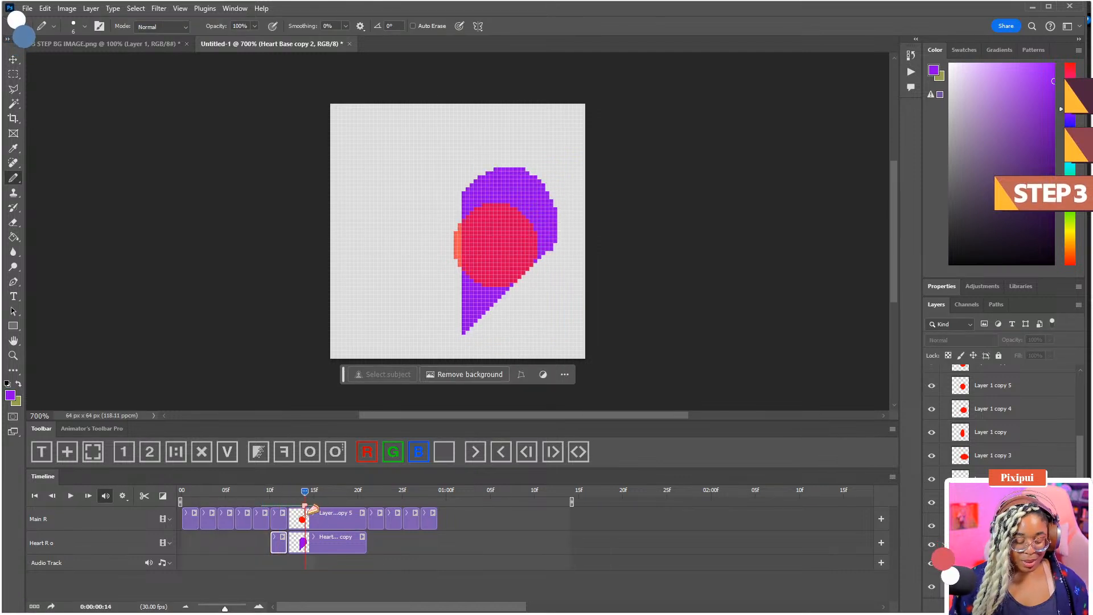
# - Open Protips Pixel example 64 x 64 example .psd and enlarge its canvas and timeline view
pyautogui.hotkey('ctrl', 'o')
pyautogui.doubleClick(251, 353)
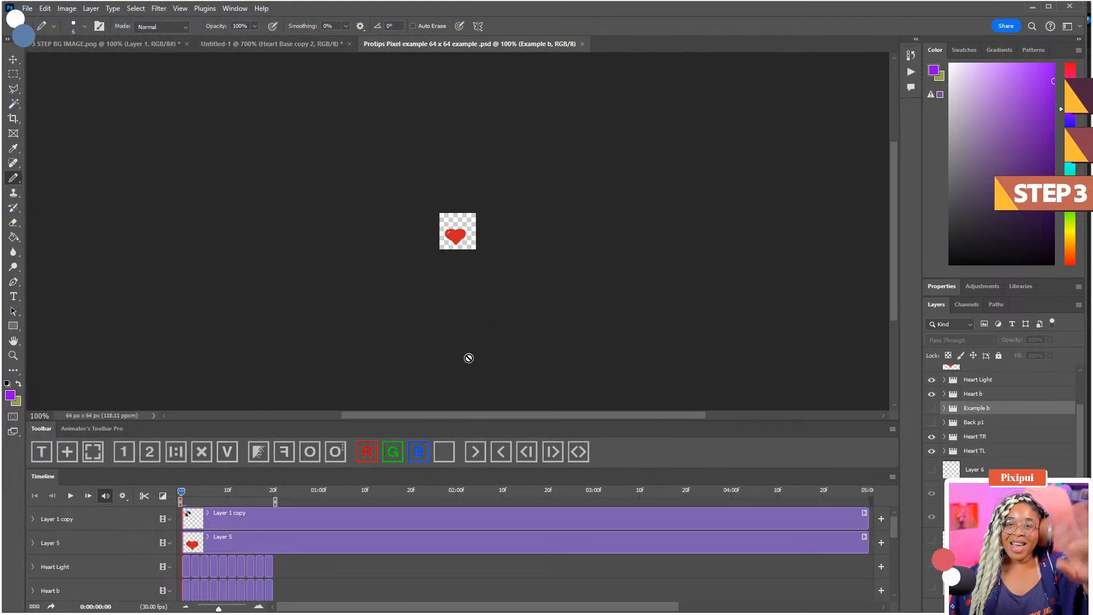
pyautogui.scroll(4, 471, 330)
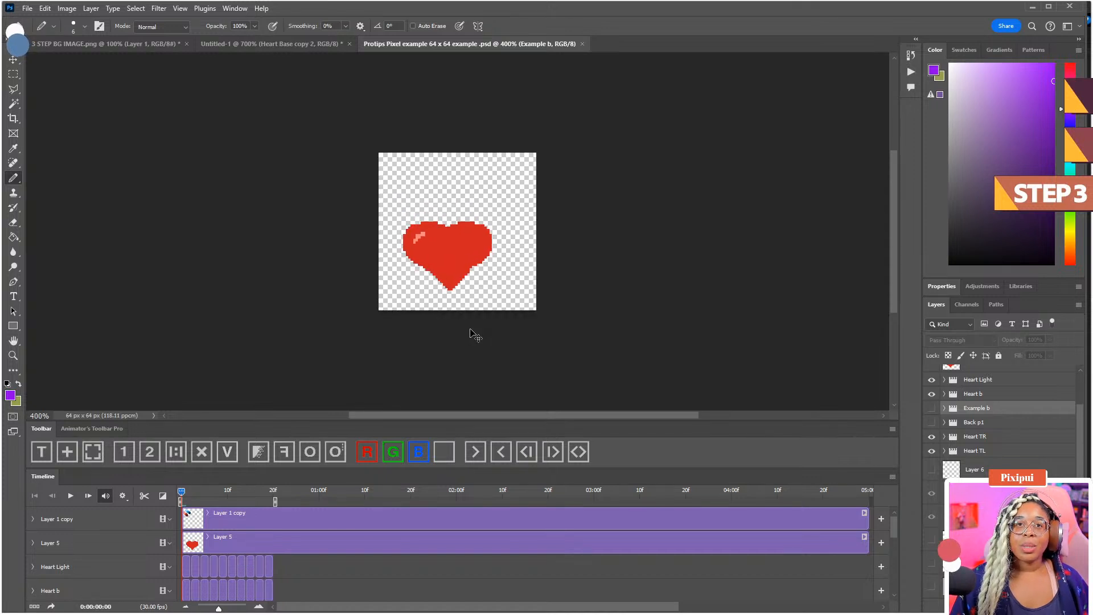
pyautogui.click(244, 607)
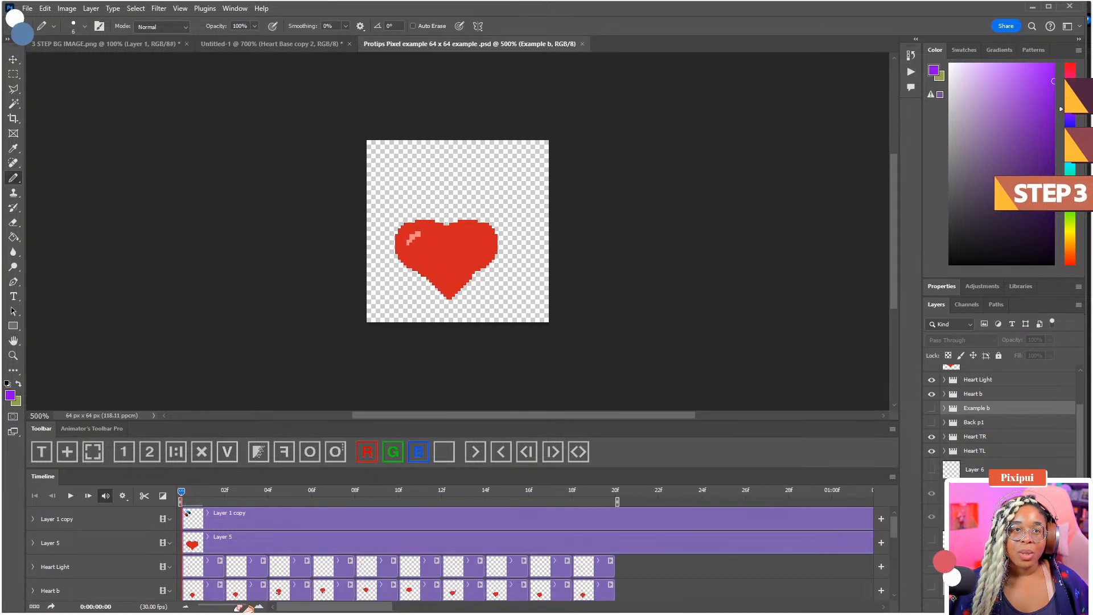
pyautogui.scroll(-2, 250, 556)
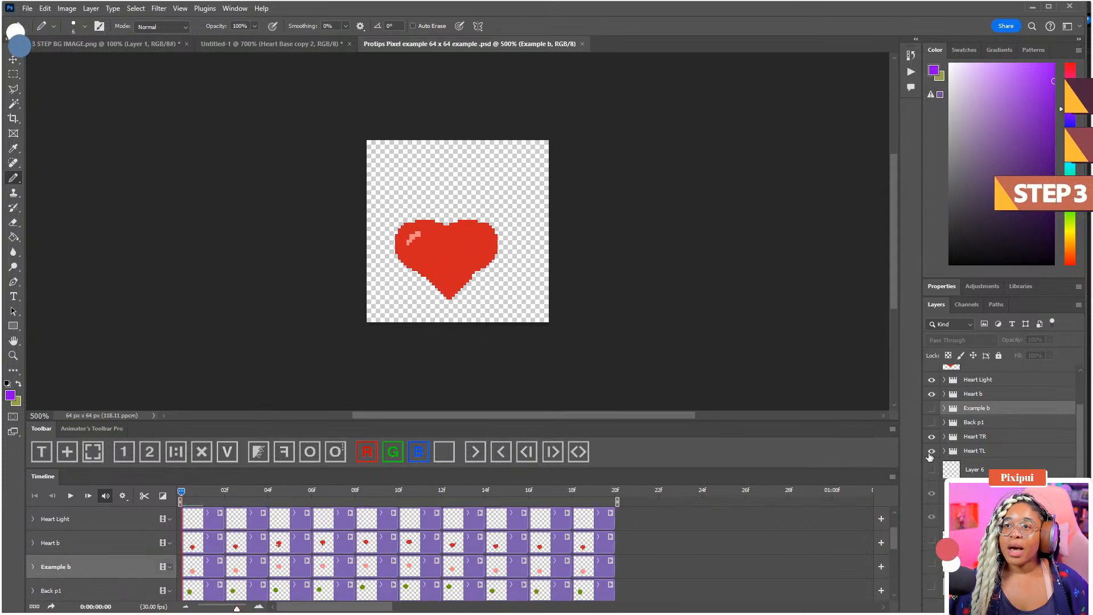
# - Hide Heart TL, Heart TR and Heart b, show the Back p1 and Example b guides, and play the animation
pyautogui.click(932, 450)
pyautogui.click(931, 436)
pyautogui.click(932, 422)
pyautogui.click(932, 408)
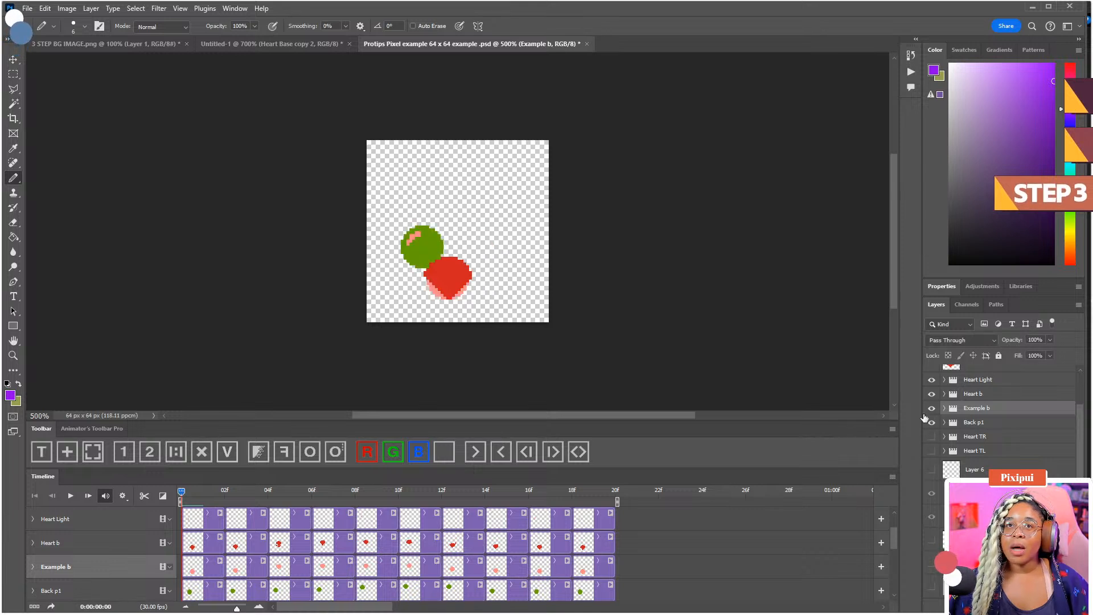
pyautogui.click(932, 394)
pyautogui.press('space')
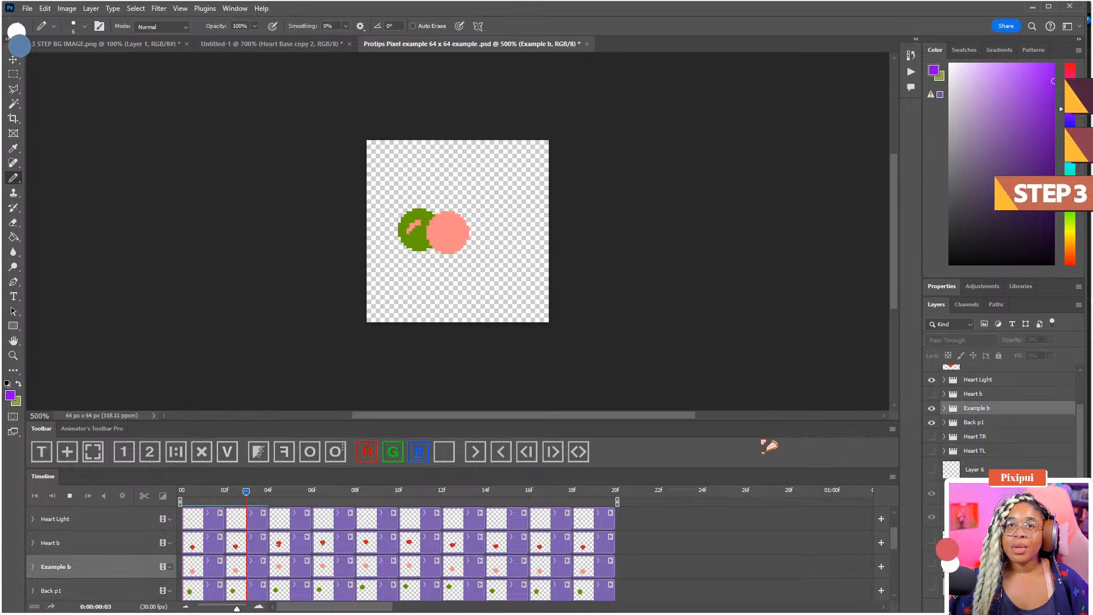
pyautogui.press('space')
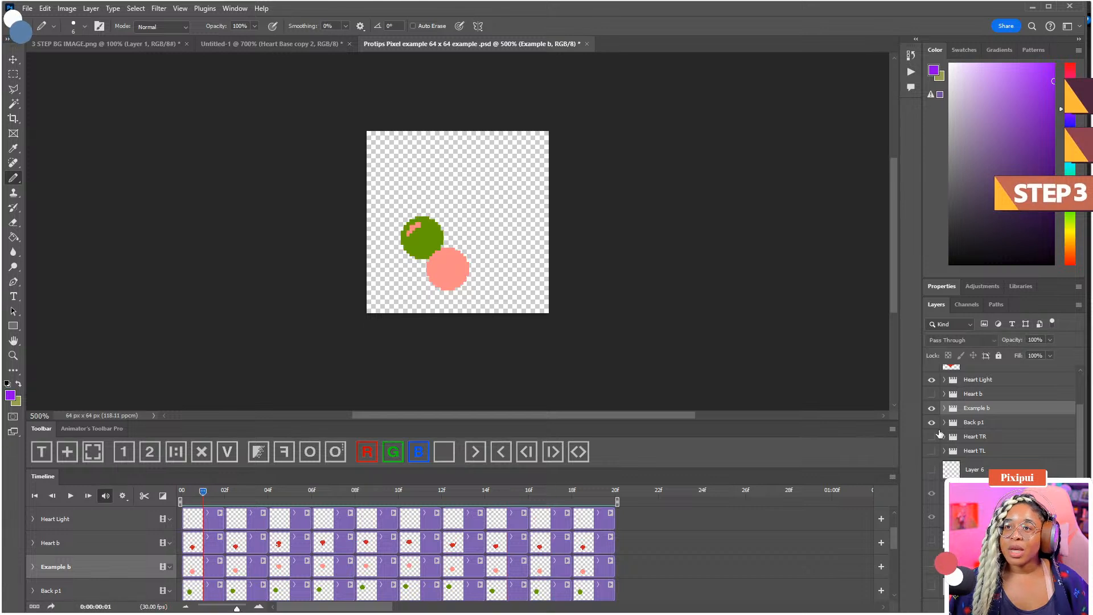
# - Hide the Back p1 and Example b guides and show Heart TL and Heart TR one at a time
pyautogui.click(932, 422)
pyautogui.click(932, 408)
pyautogui.click(932, 451)
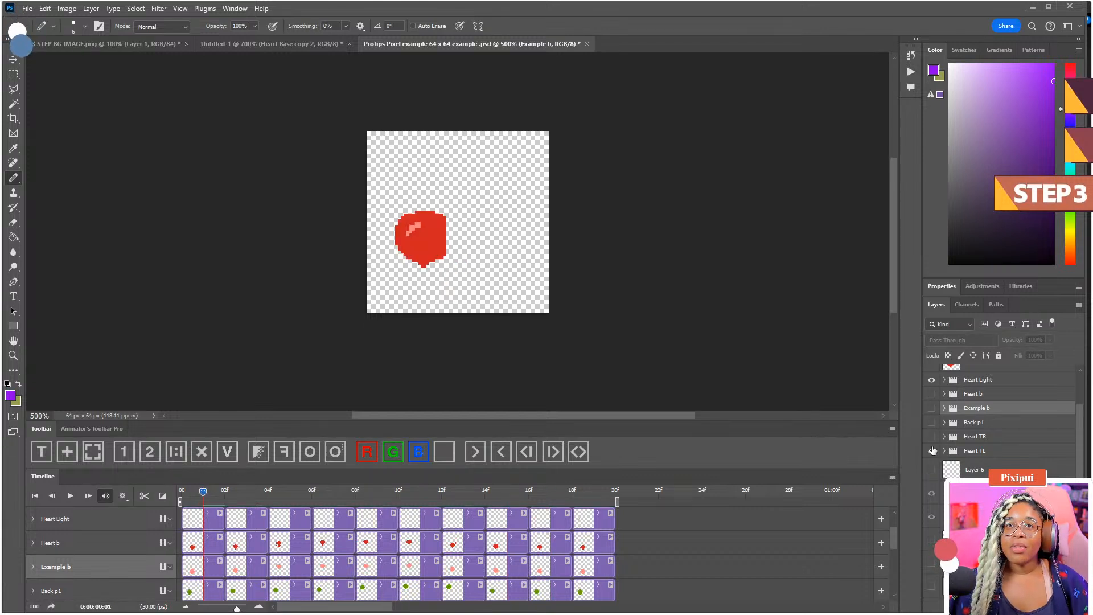
pyautogui.click(933, 451)
pyautogui.click(932, 436)
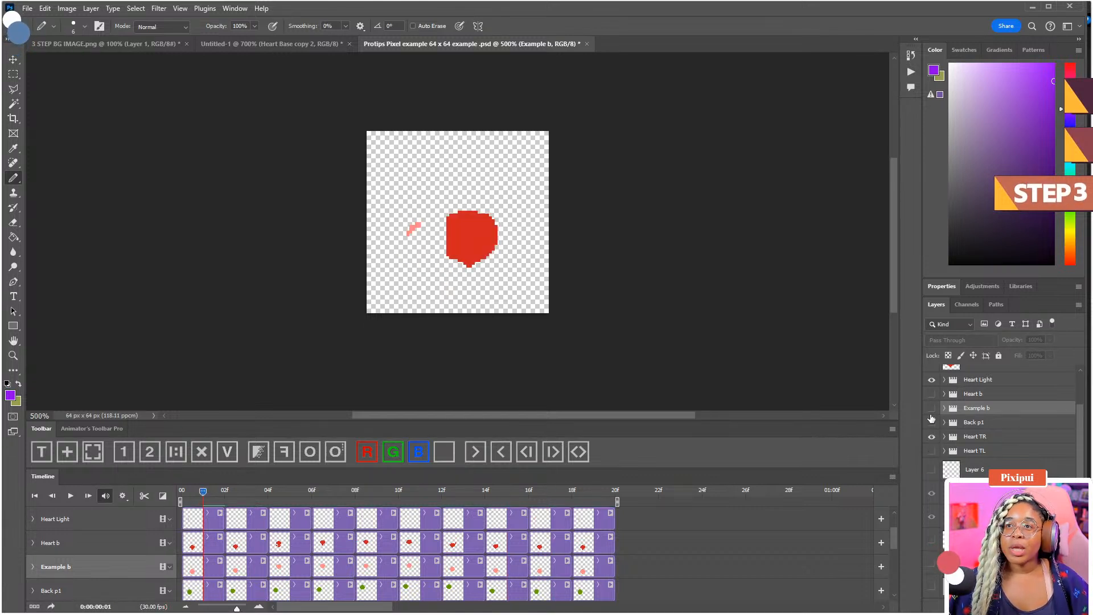
# - Show the Back p1 guide alongside Heart TR and play the animation to compare their motion
pyautogui.click(931, 408)
pyautogui.click(932, 407)
pyautogui.click(931, 422)
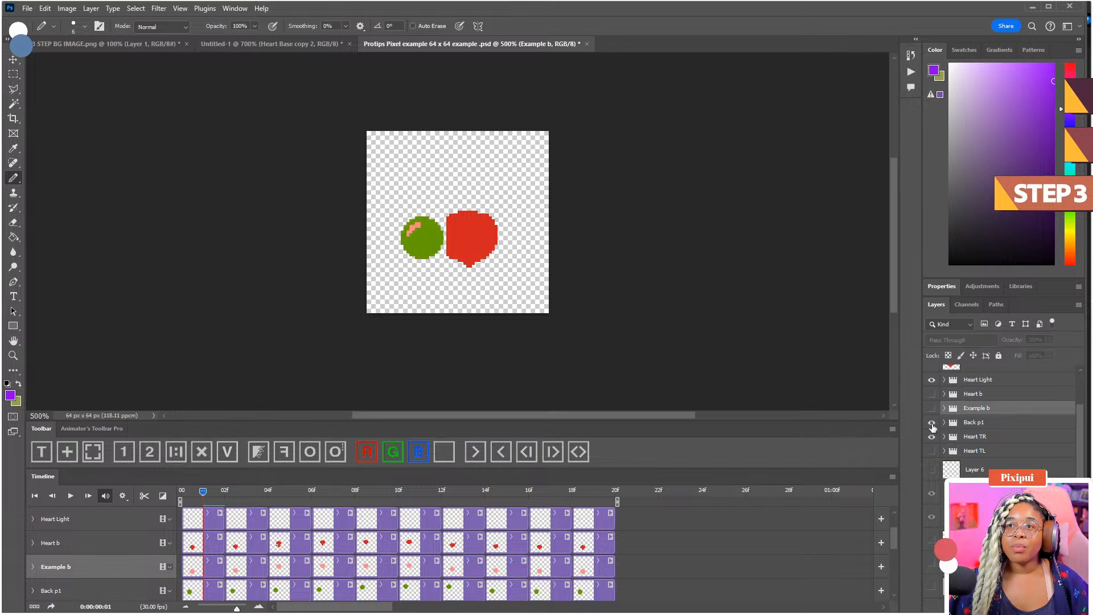
pyautogui.click(932, 422)
pyautogui.click(932, 422)
pyautogui.press('space')
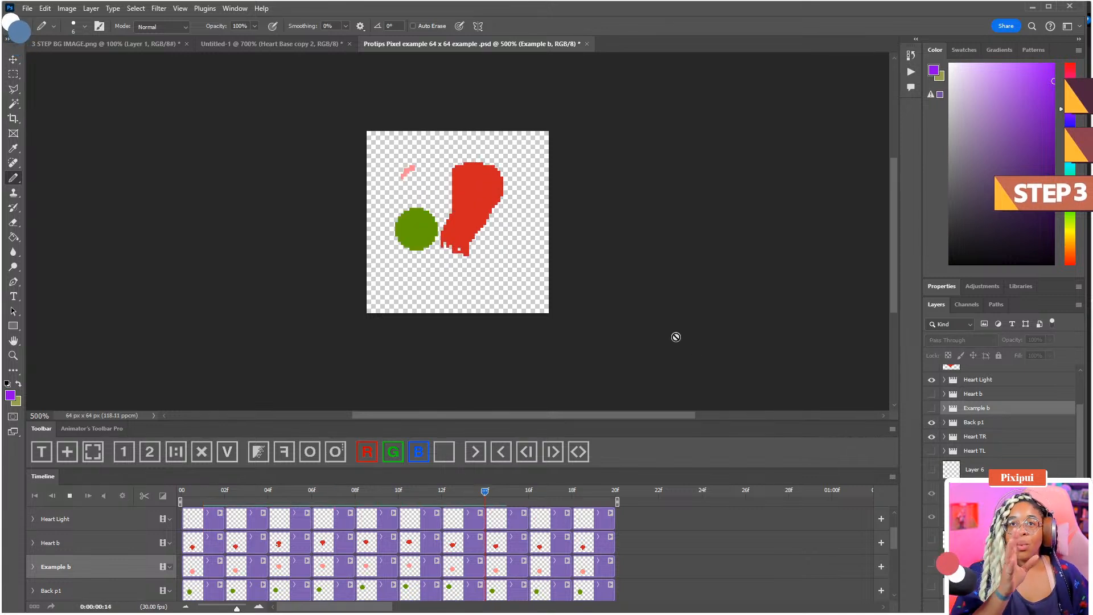
pyautogui.press('space')
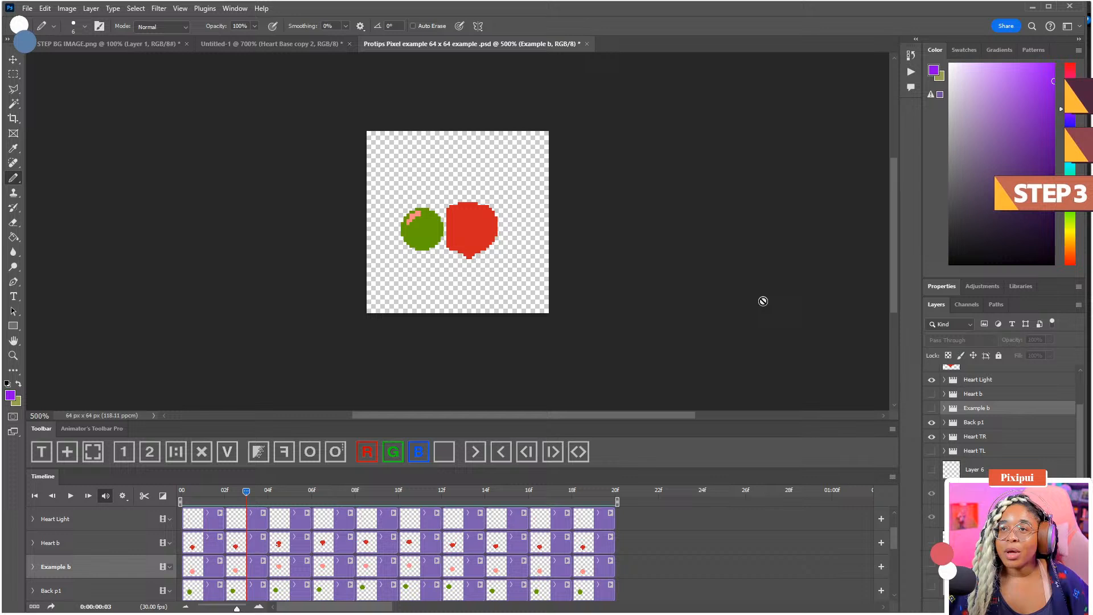
# - Hide Back p1, show Heart TL and Heart b with Heart TR, and play the complete heart animation
pyautogui.click(932, 423)
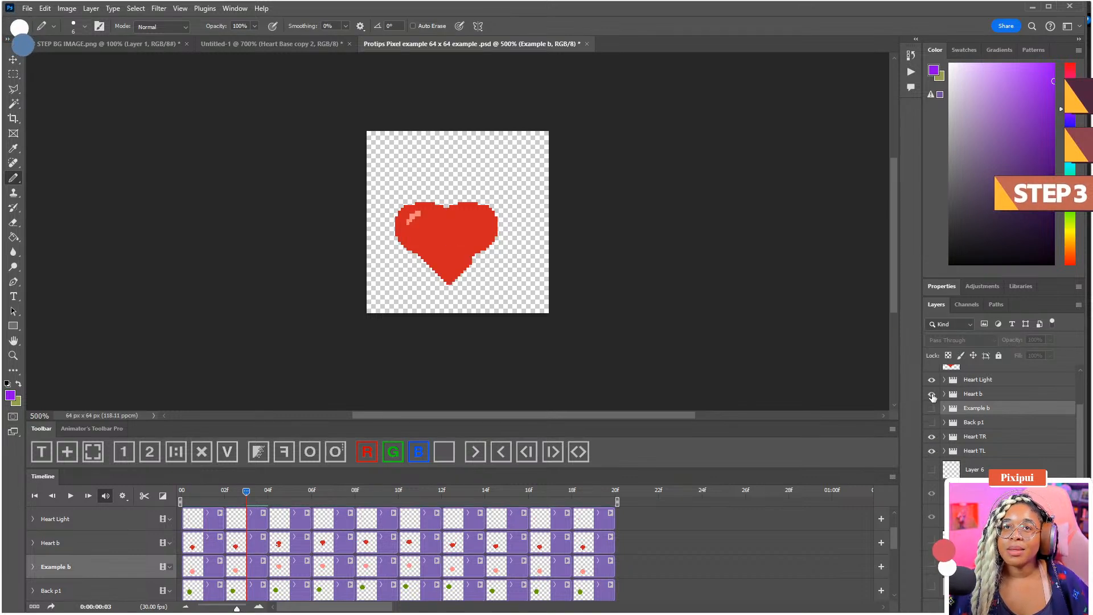
pyautogui.press('space')
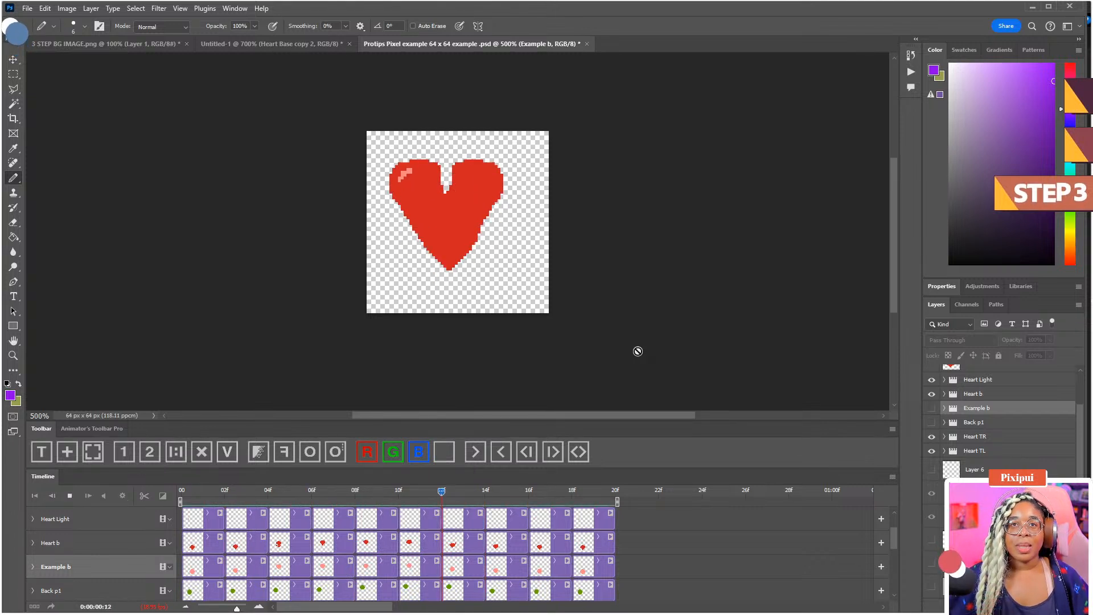
pyautogui.press('space')
# - Show Example b and Back p1, move both groups above Heart Light, and play the animation
pyautogui.click(933, 409)
pyautogui.click(932, 423)
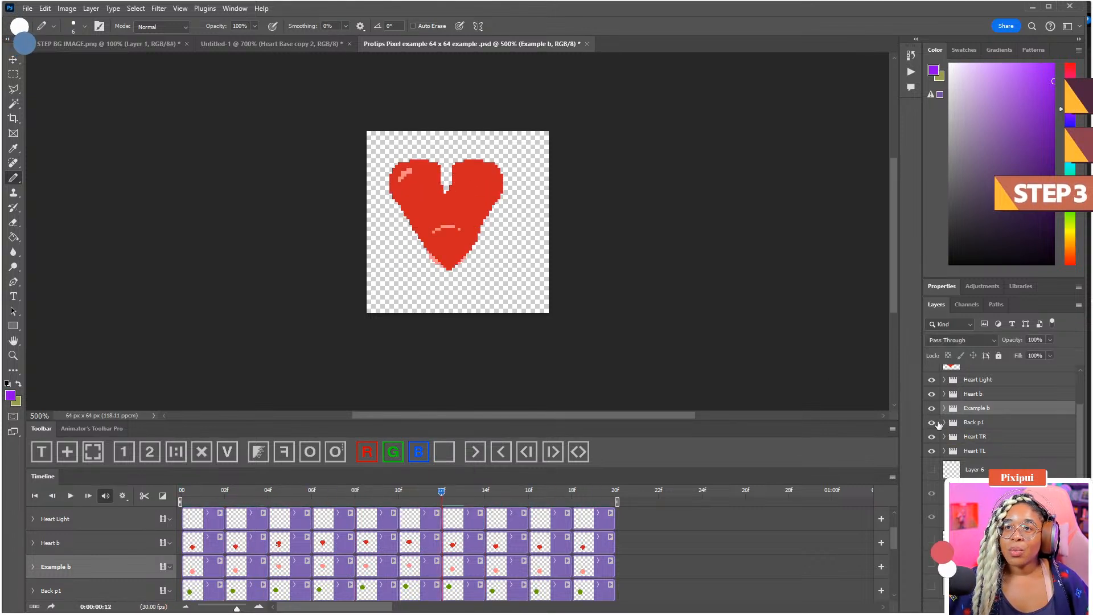
pyautogui.keyDown('shift'); pyautogui.click(971, 422); pyautogui.keyUp('shift')
pyautogui.moveTo(971, 423); pyautogui.dragTo(973, 376)
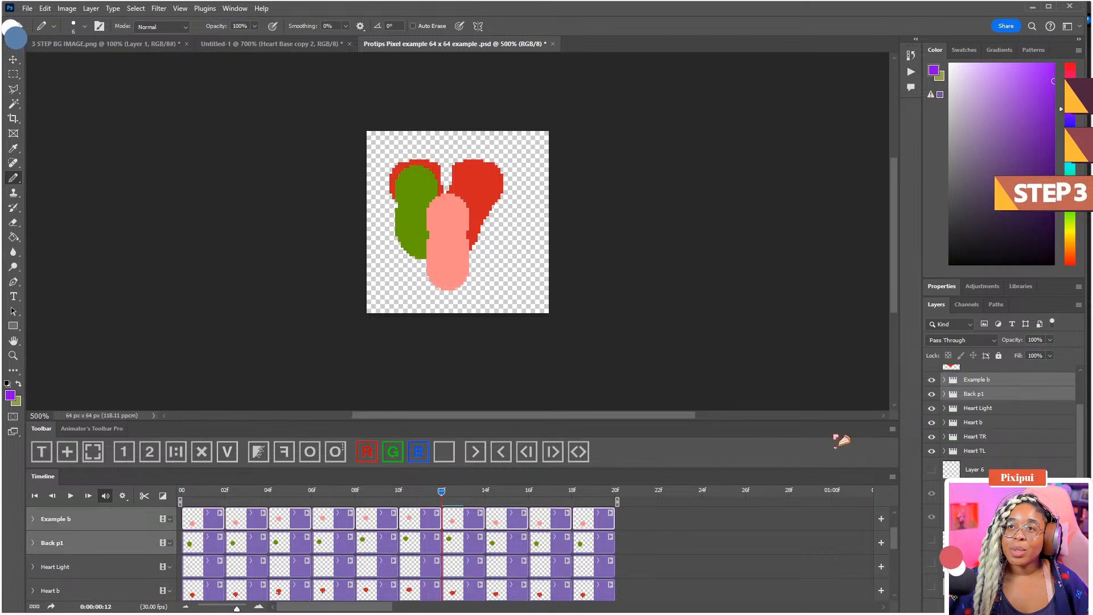
pyautogui.press('space')
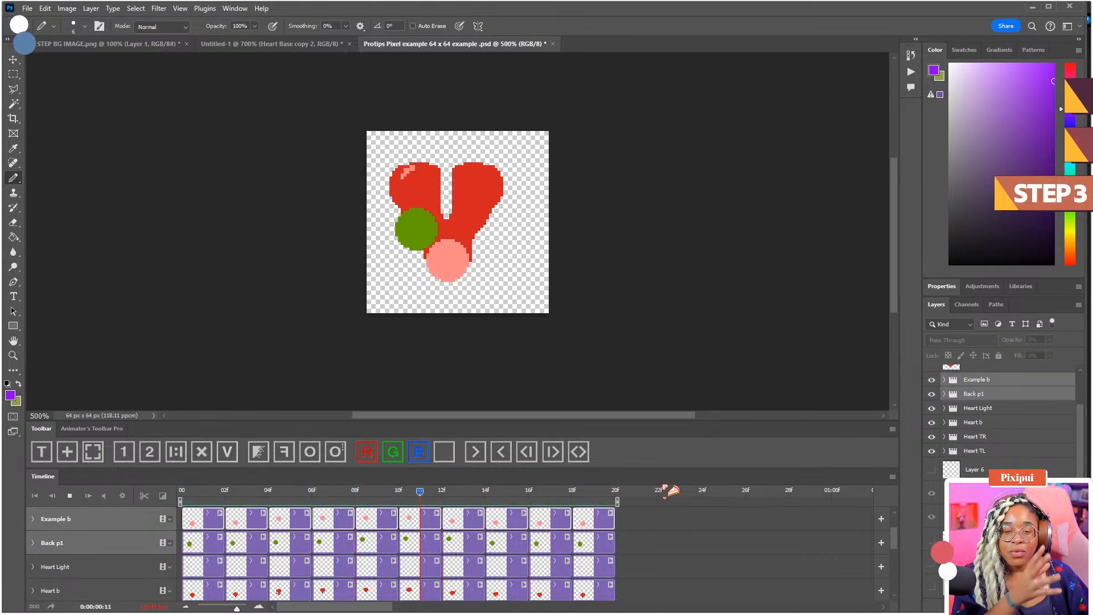